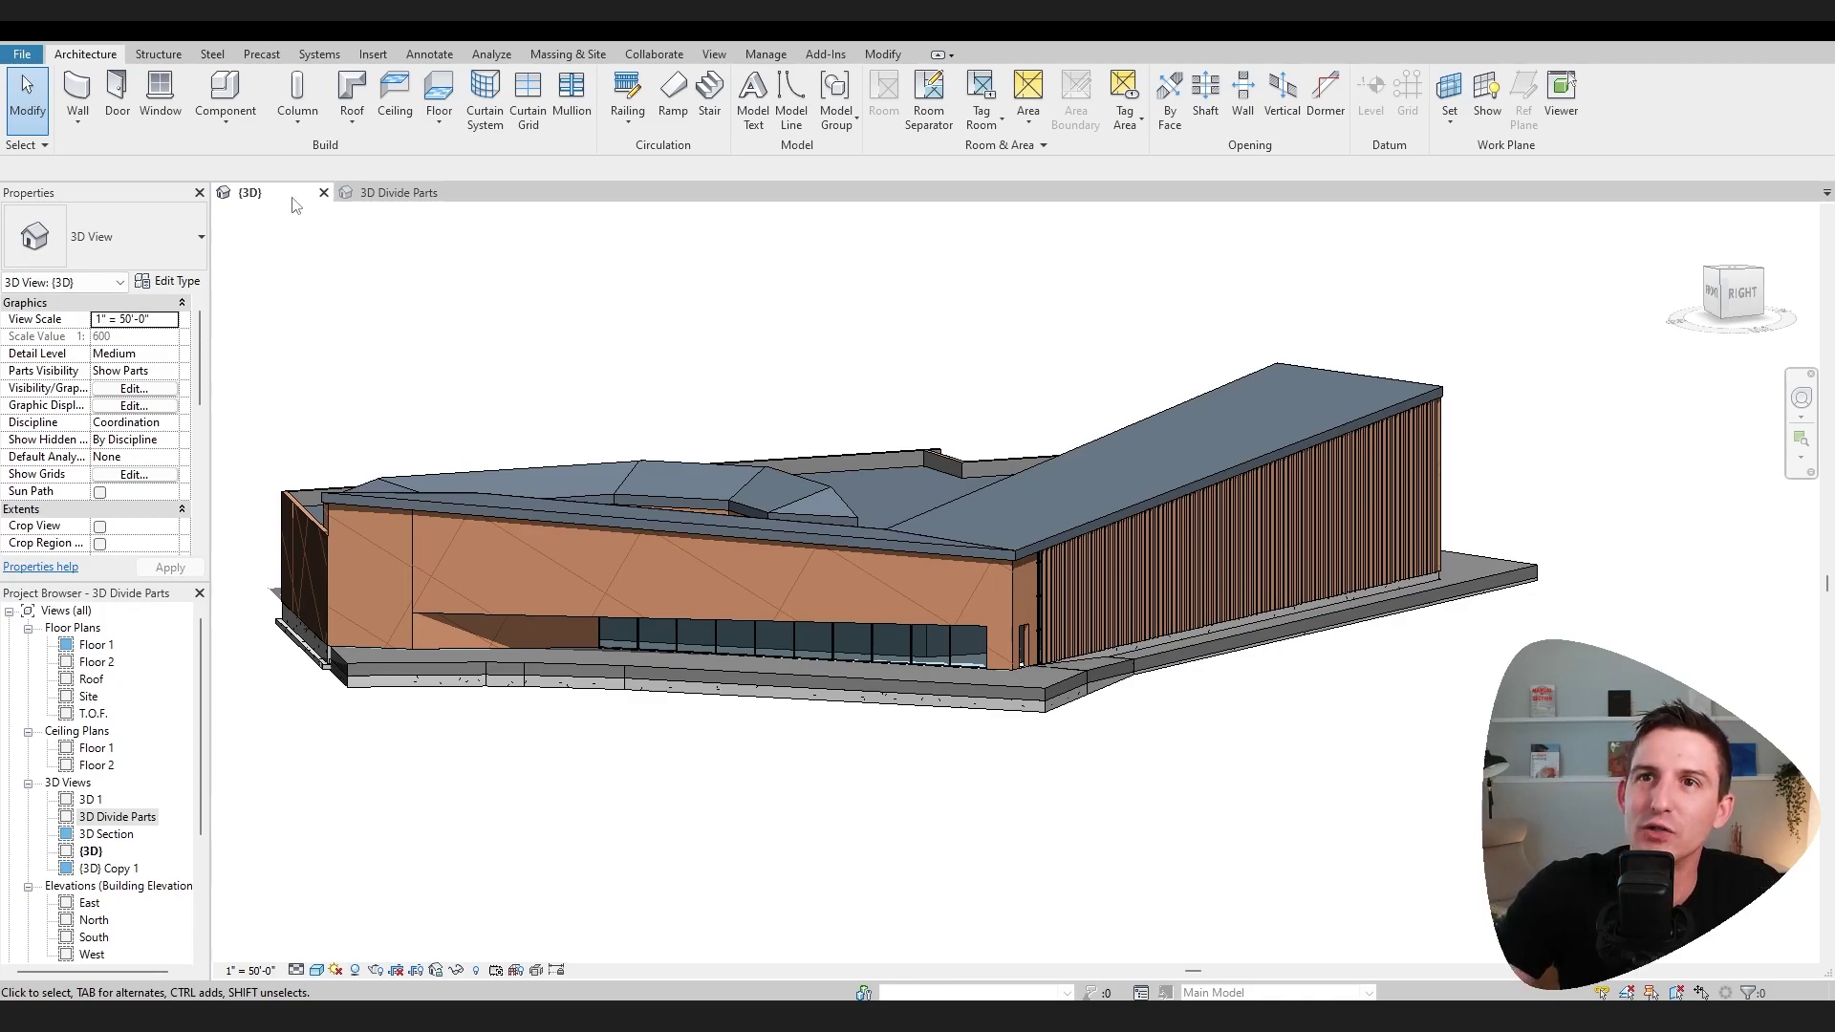
Step: Switch to the 3D Divide Parts view
click(400, 193)
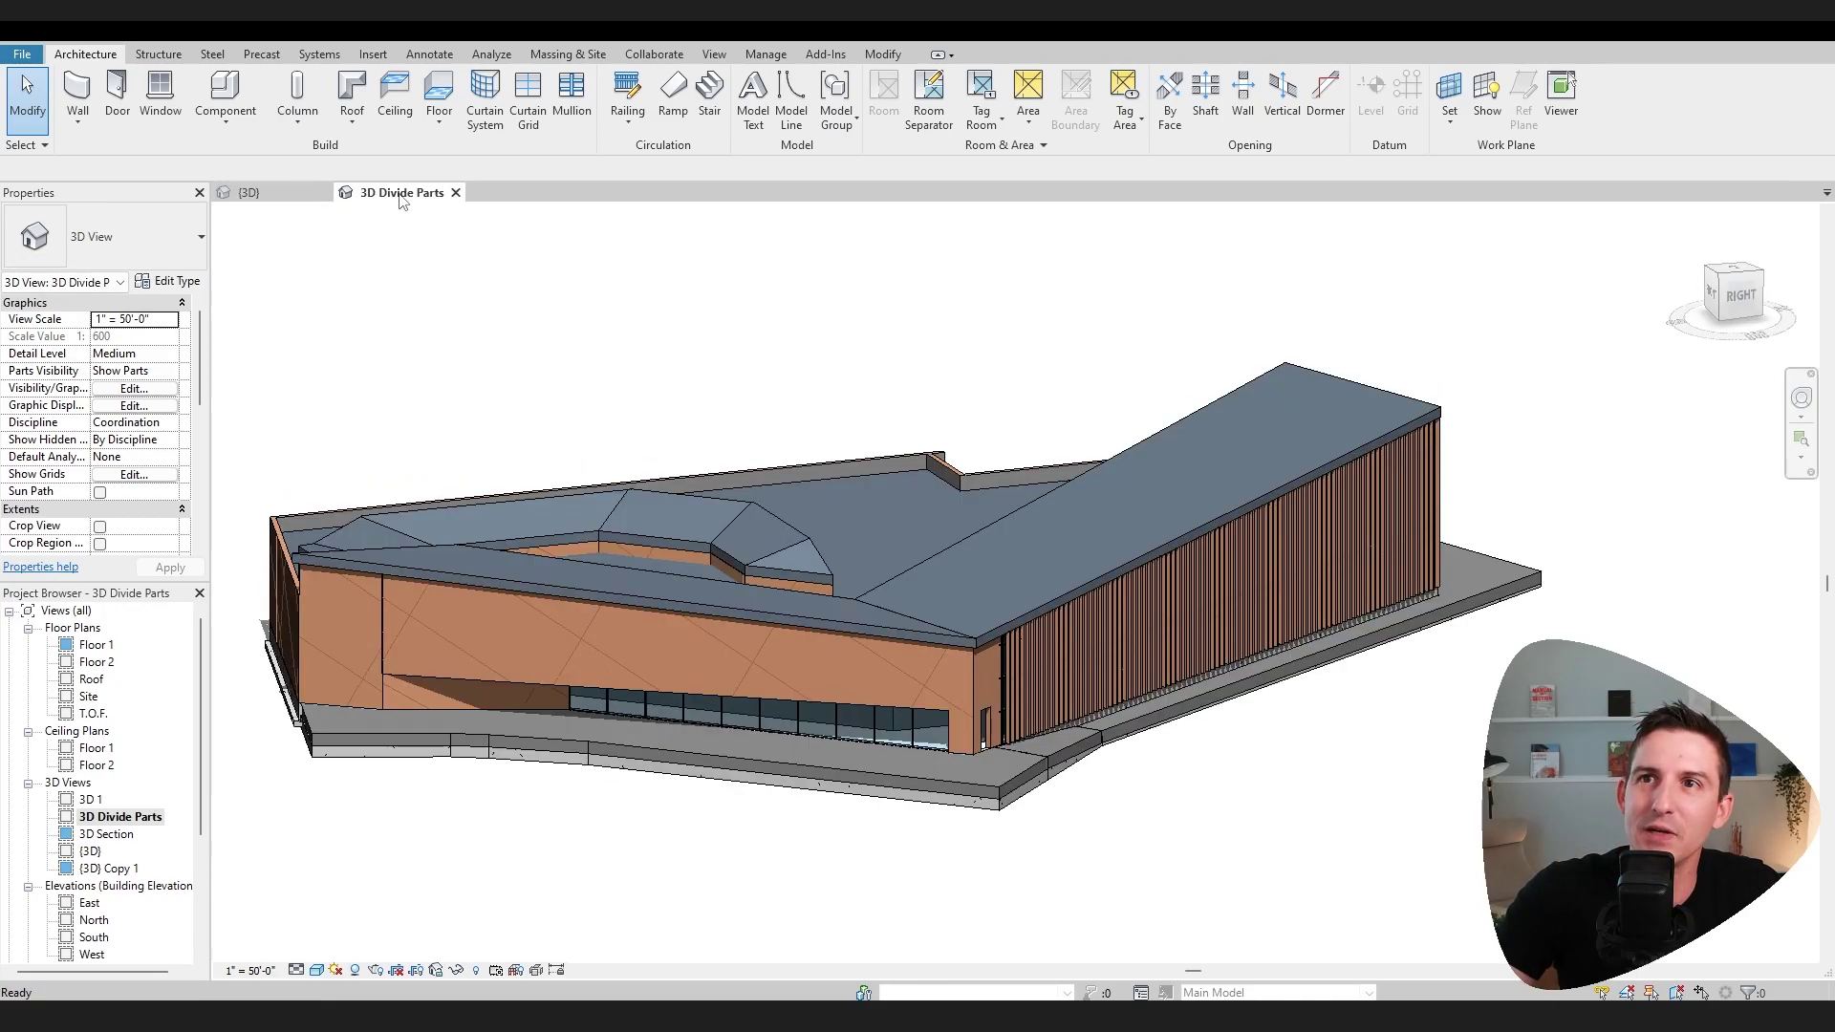
right_click(107, 818)
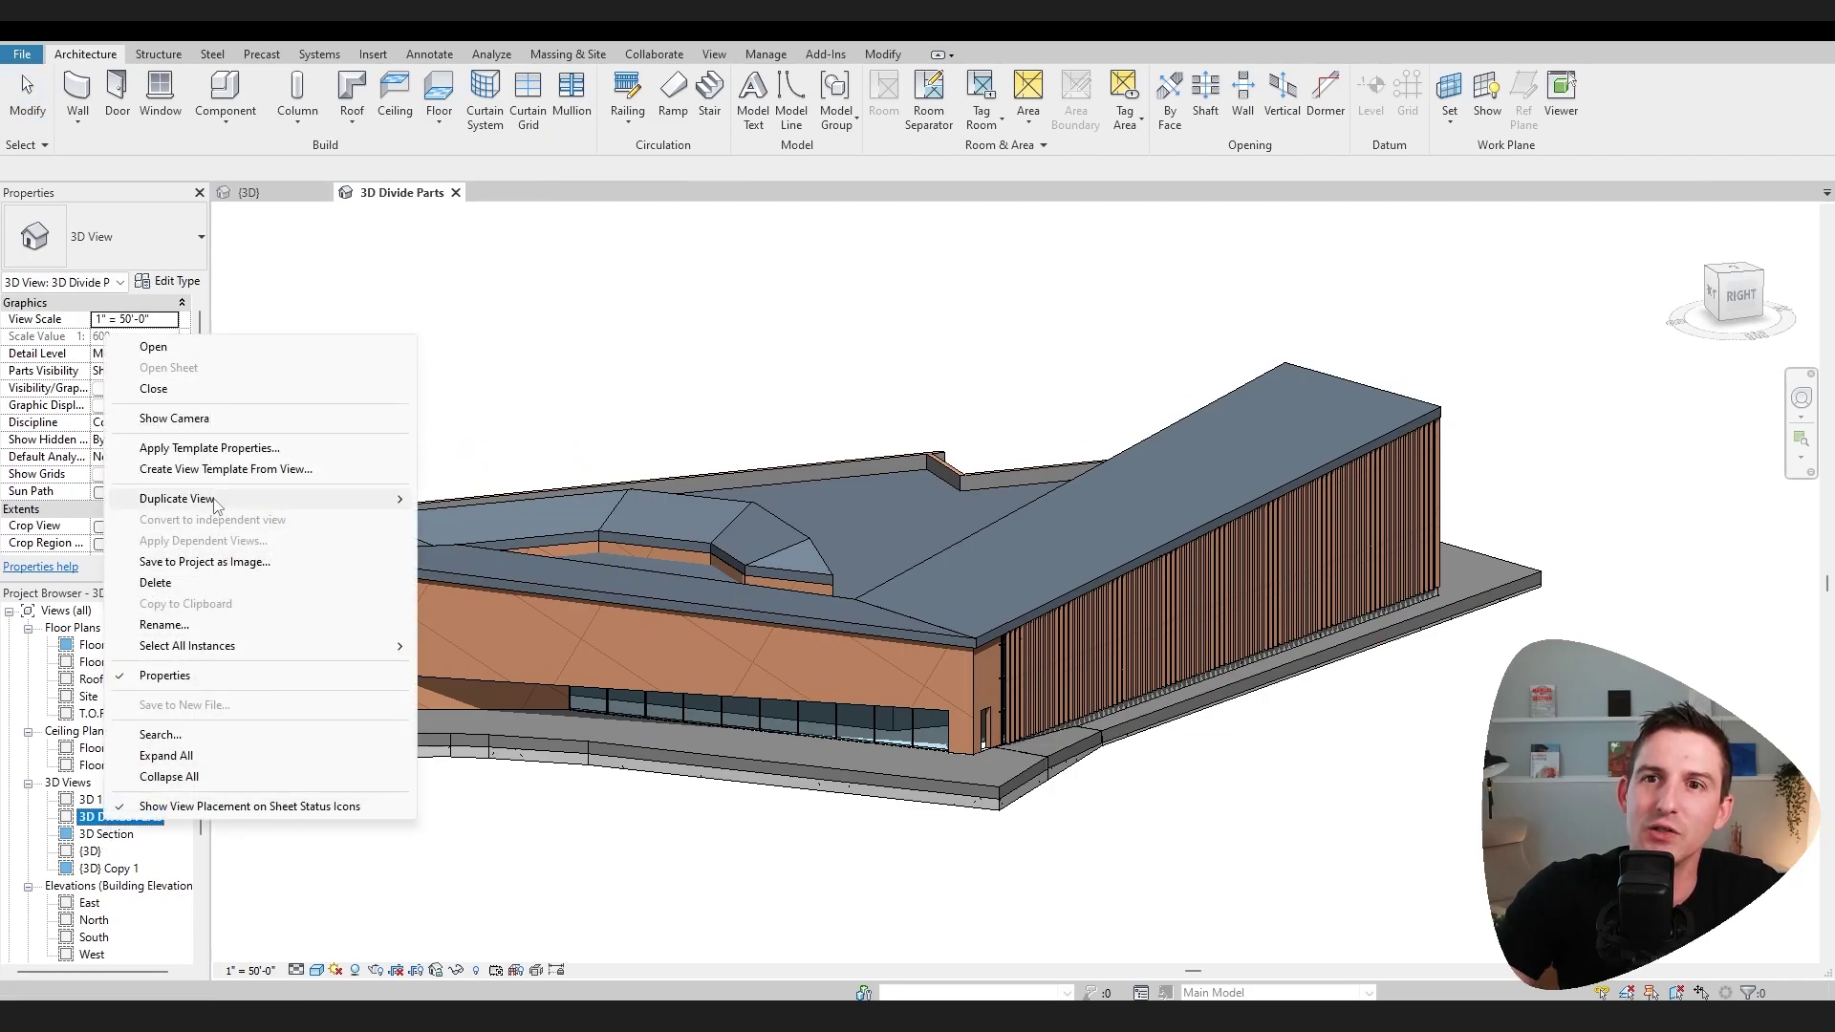
click(618, 882)
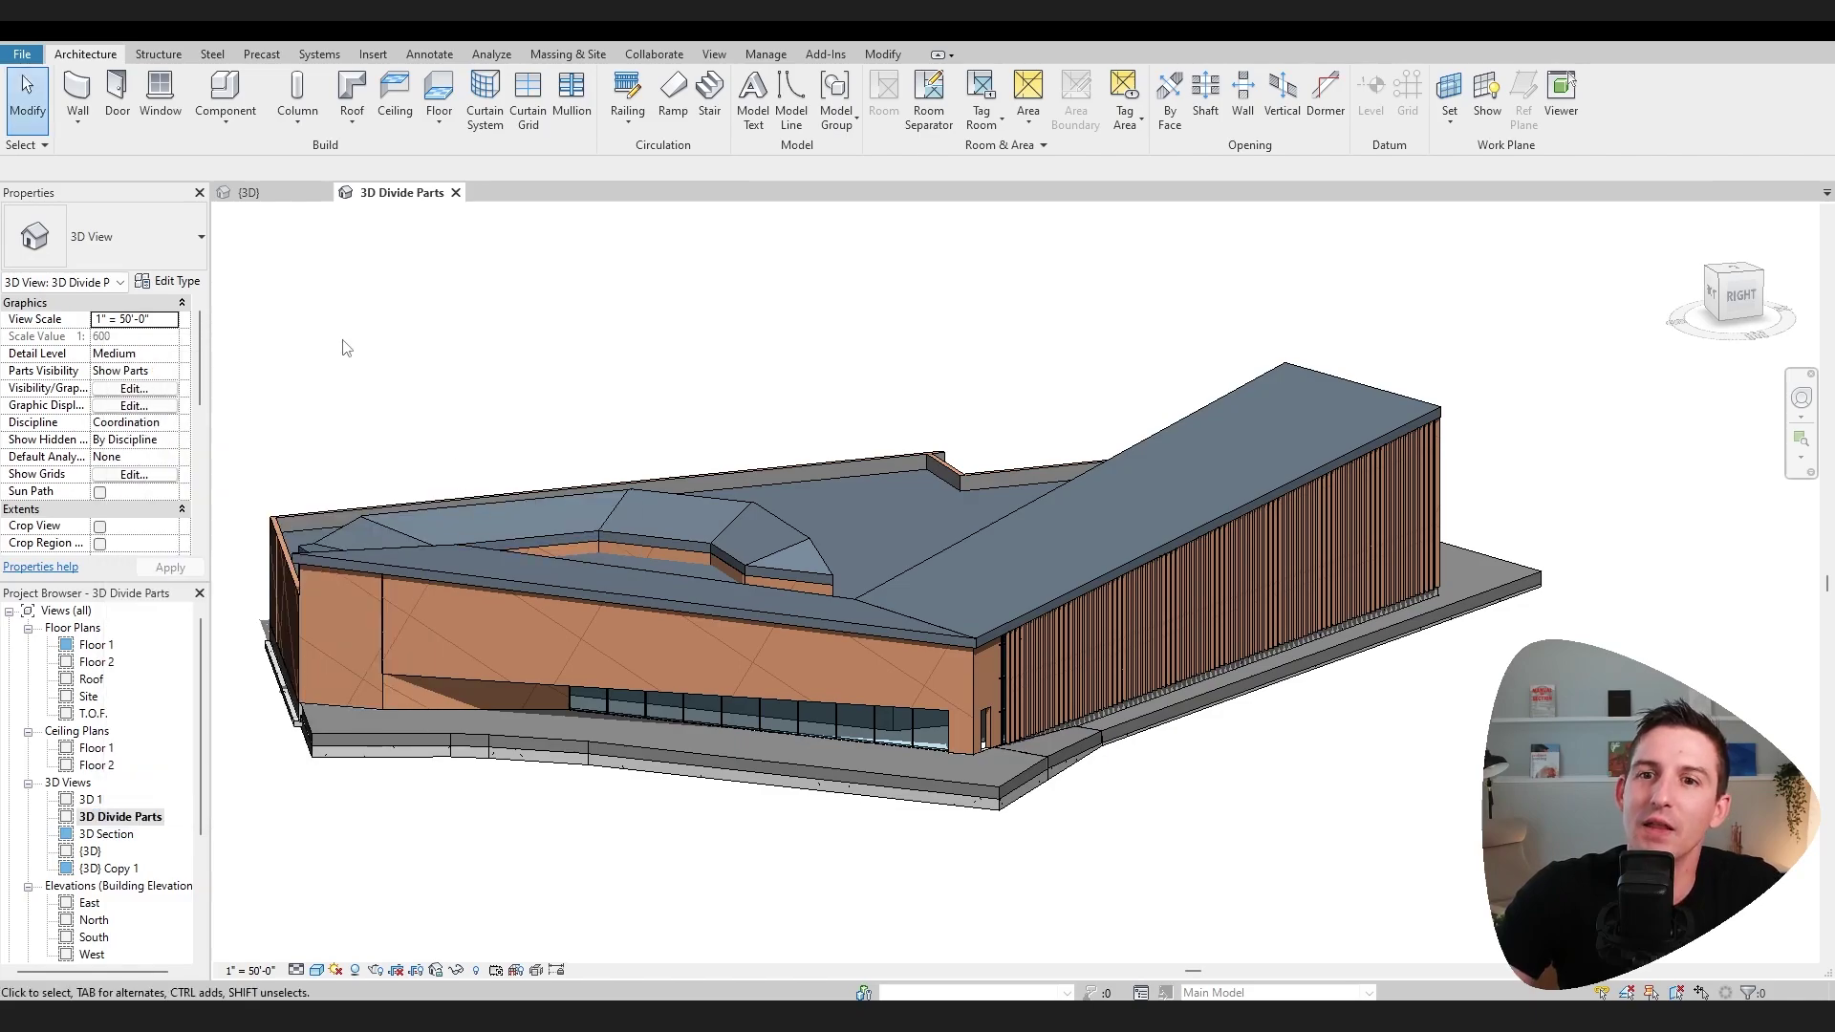
Step: Isolate the copper clad wall at the building's front corner with a Selection Box
click(380, 608)
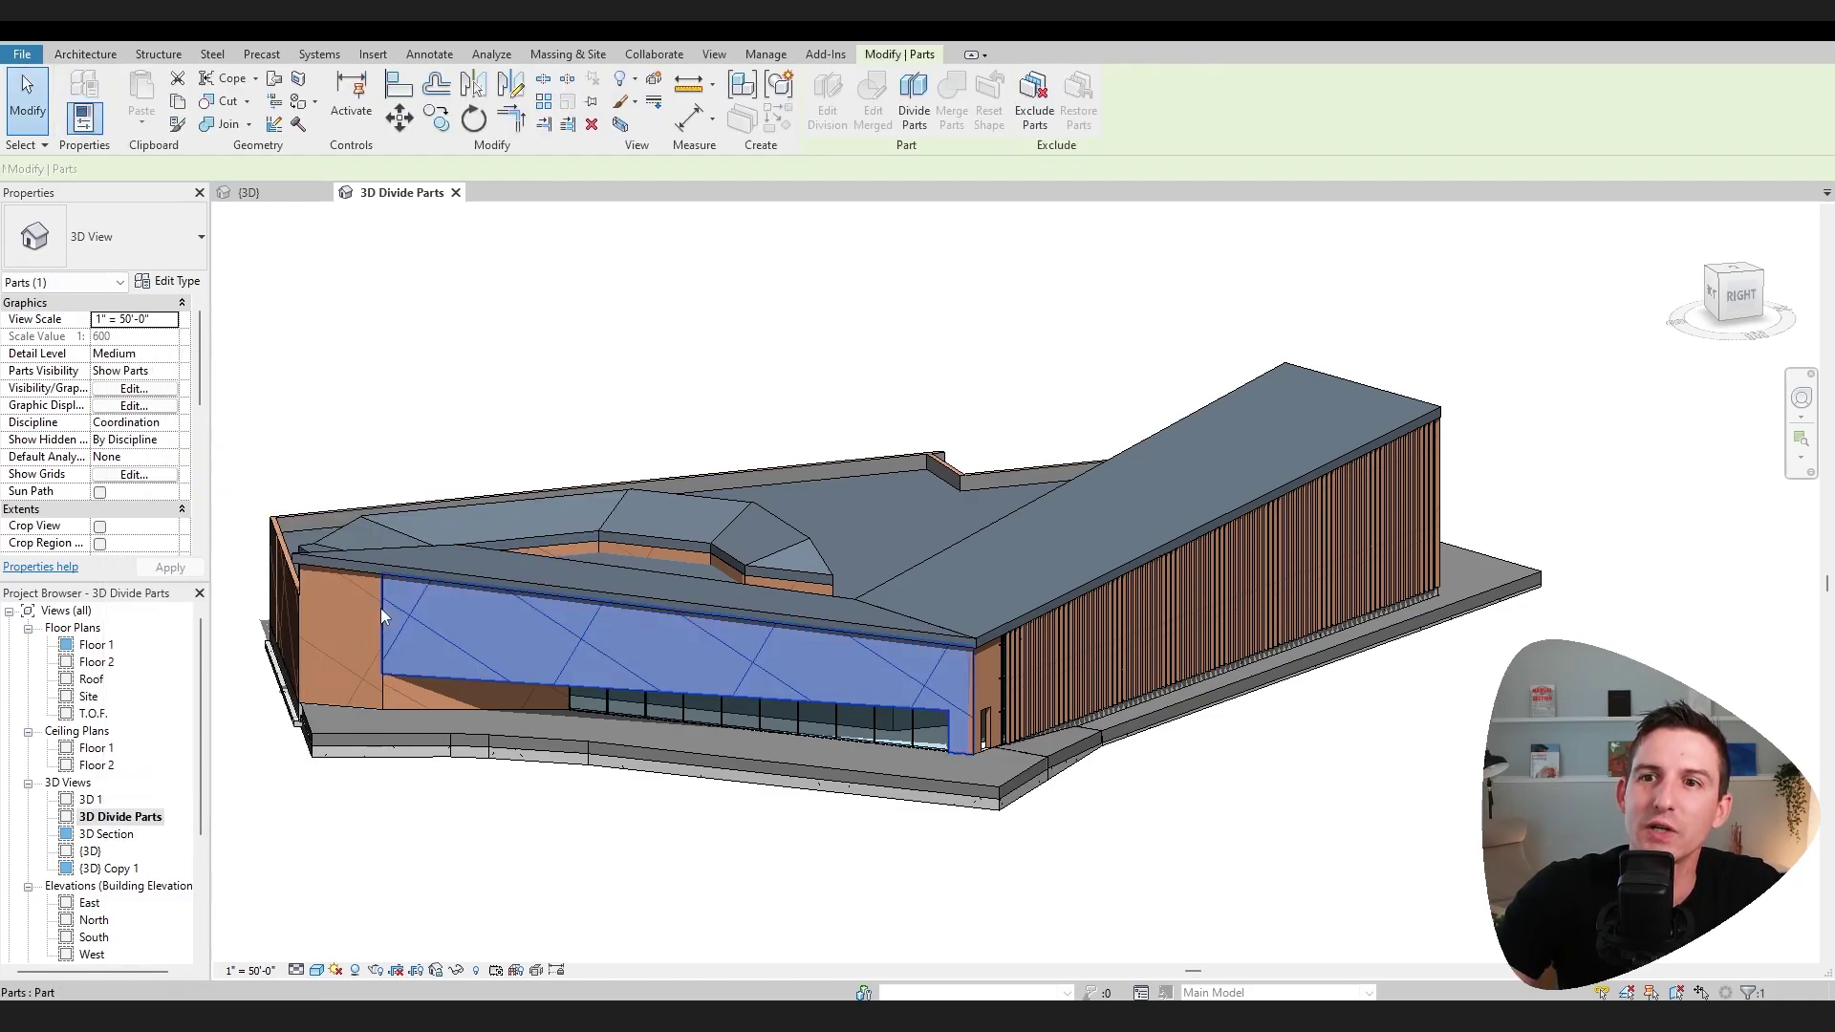
click(302, 581)
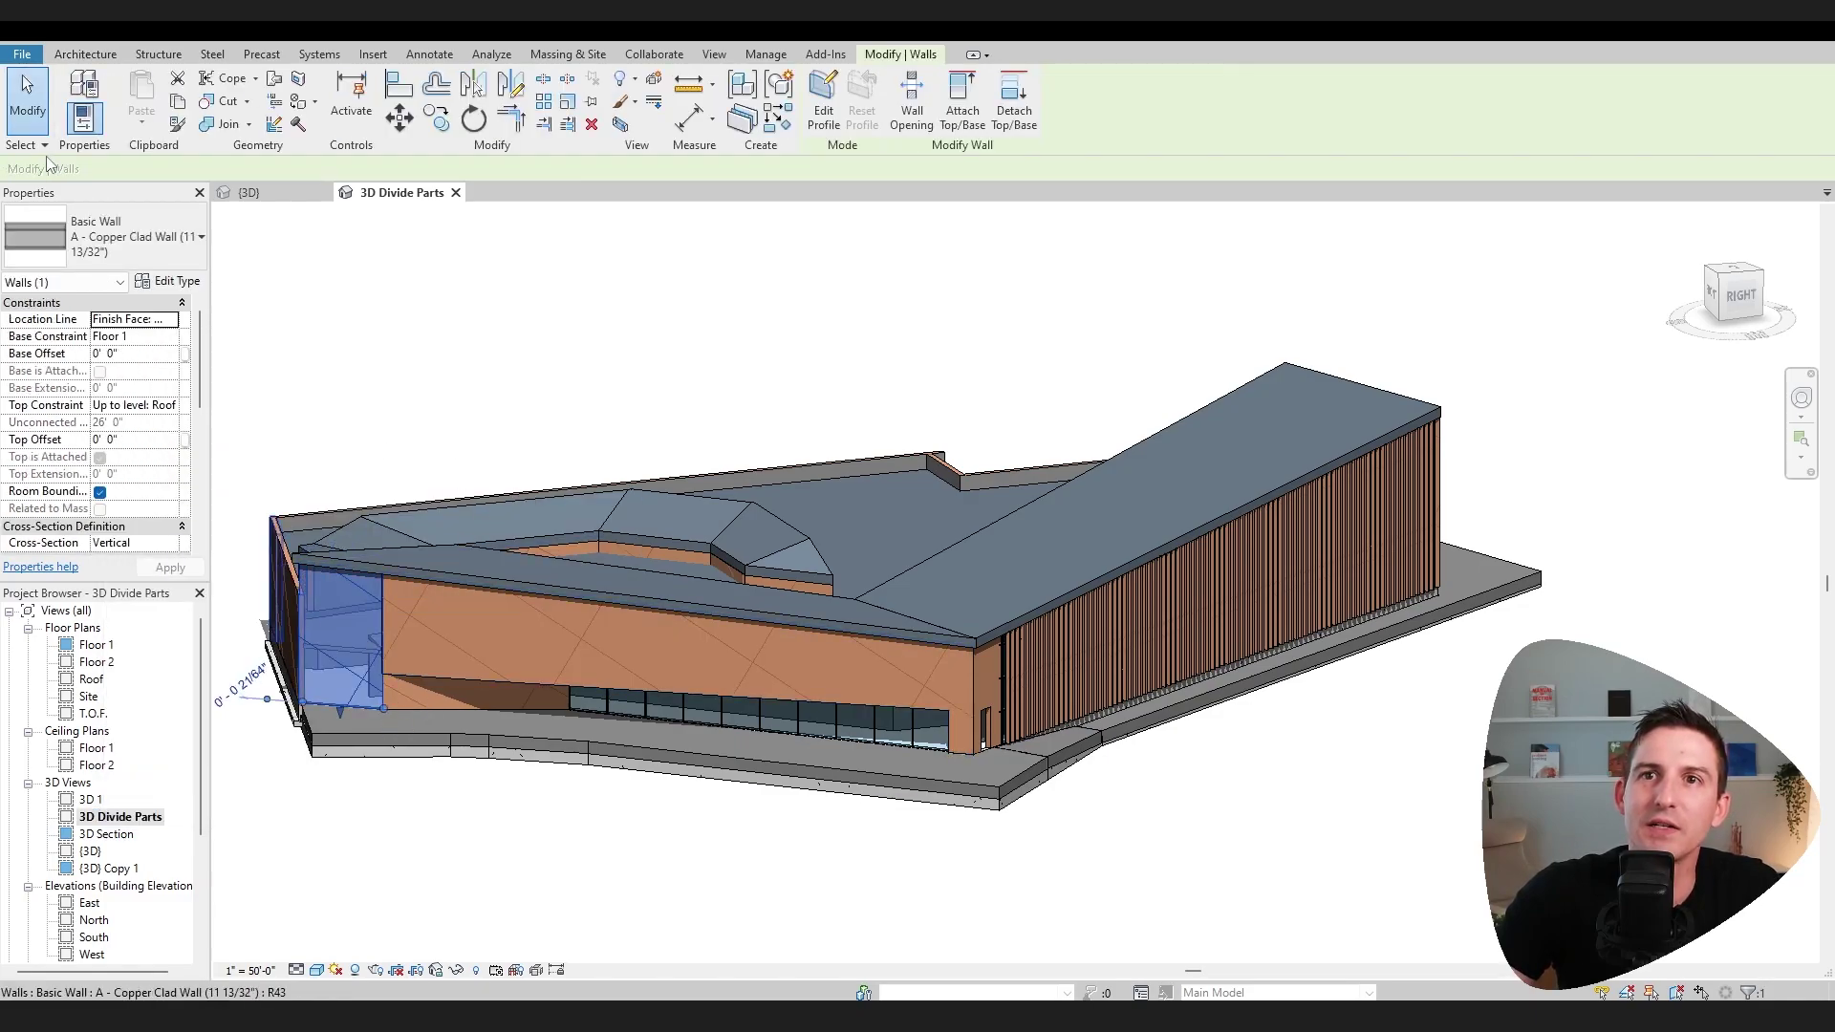
click(620, 125)
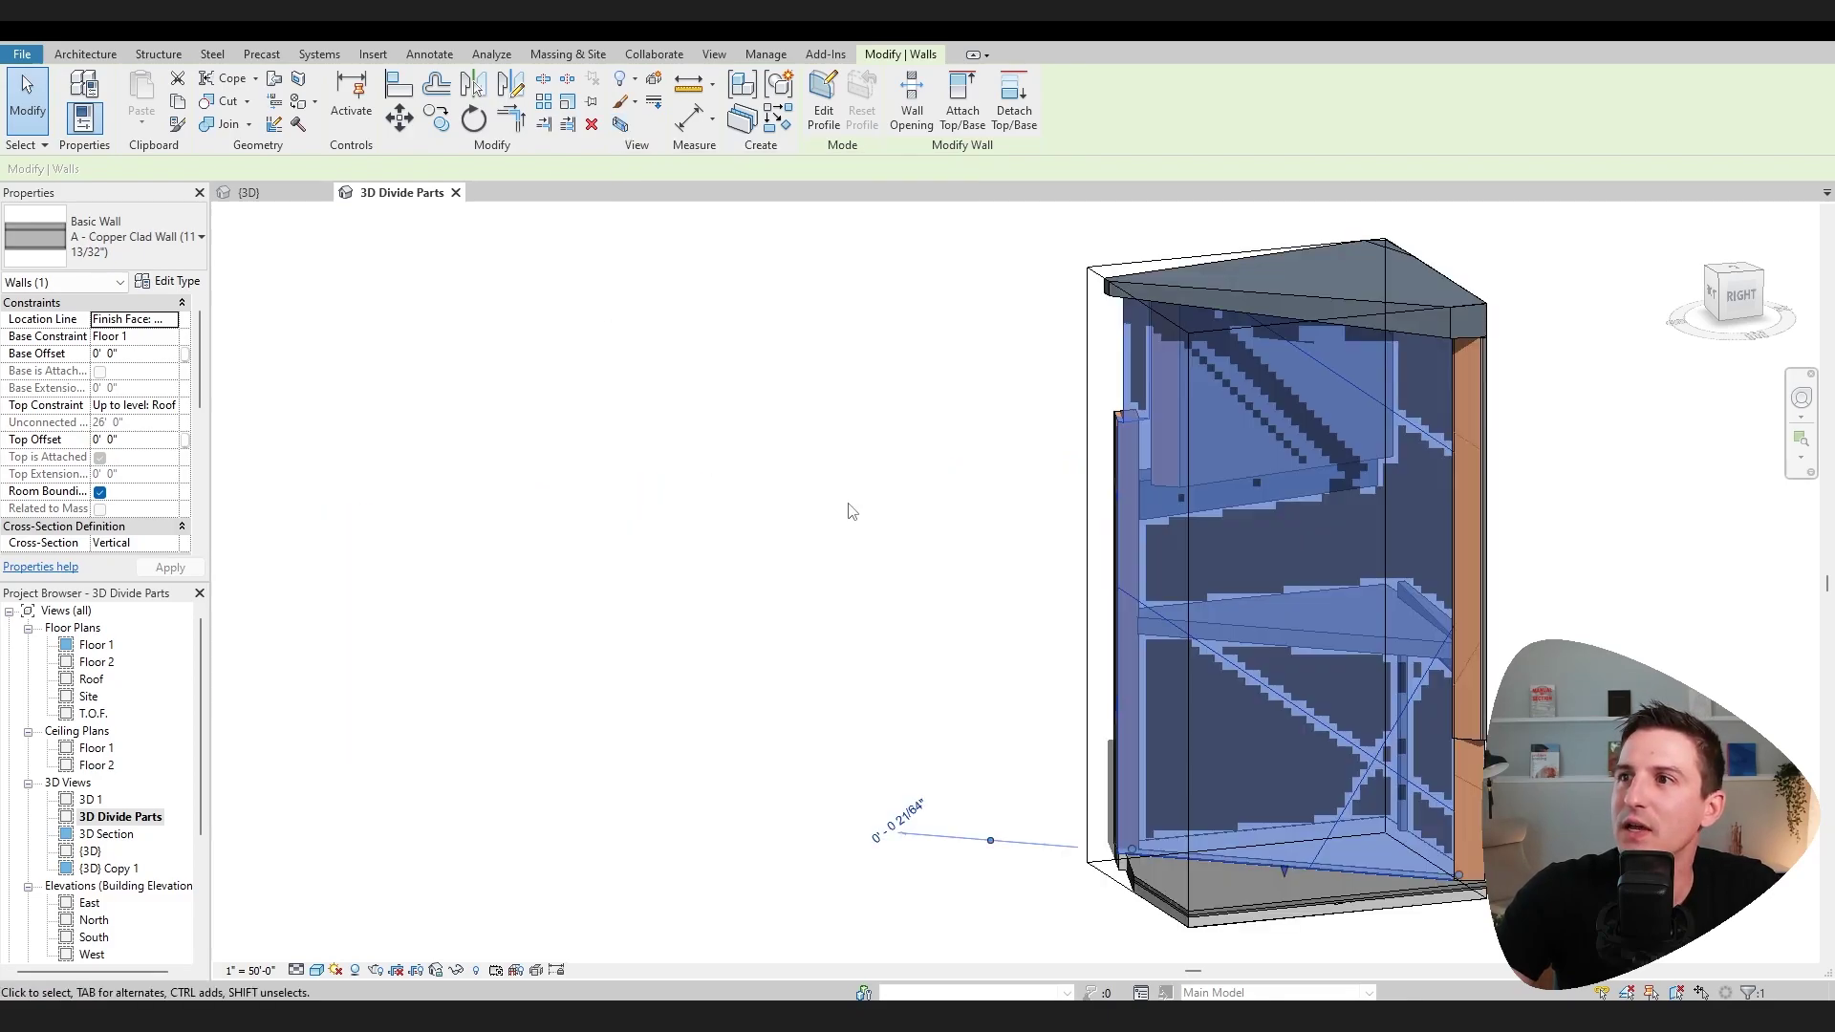
shift+middle_drag(912, 512, 1134, 574)
middle_drag(1385, 648, 940, 638)
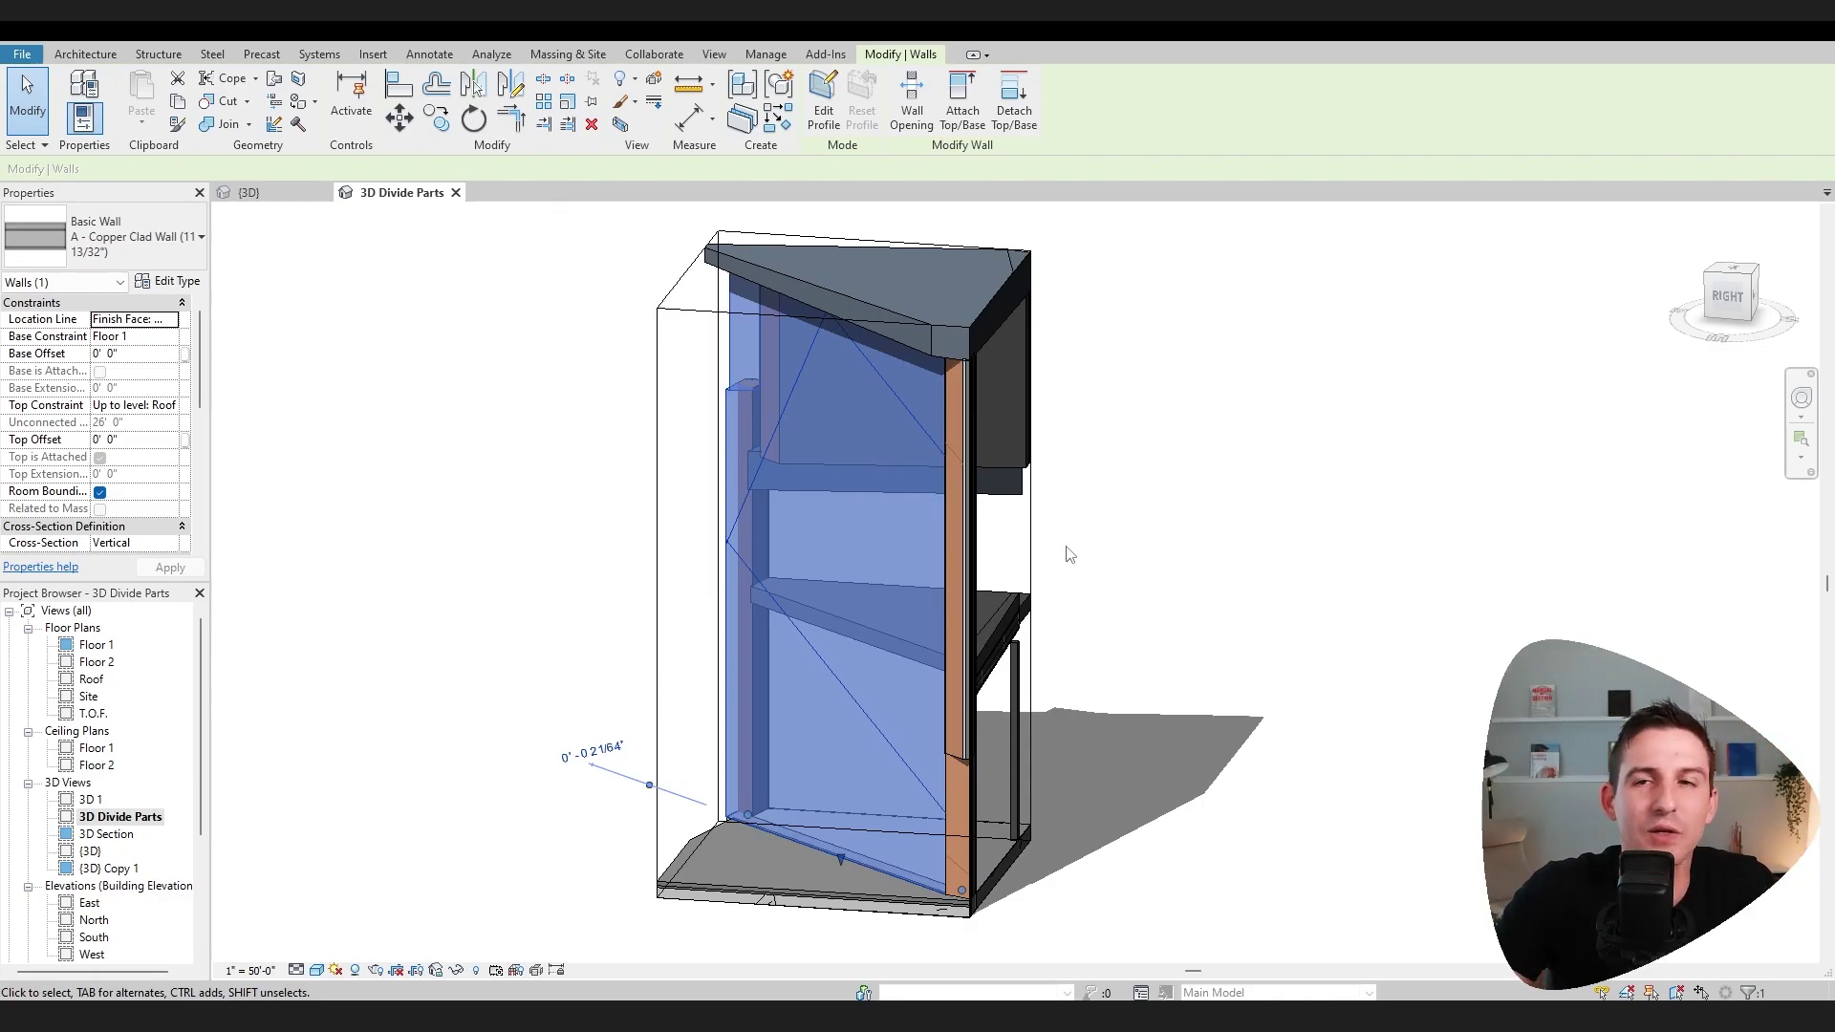
click(1170, 636)
shift+middle_drag(1187, 708, 1155, 725)
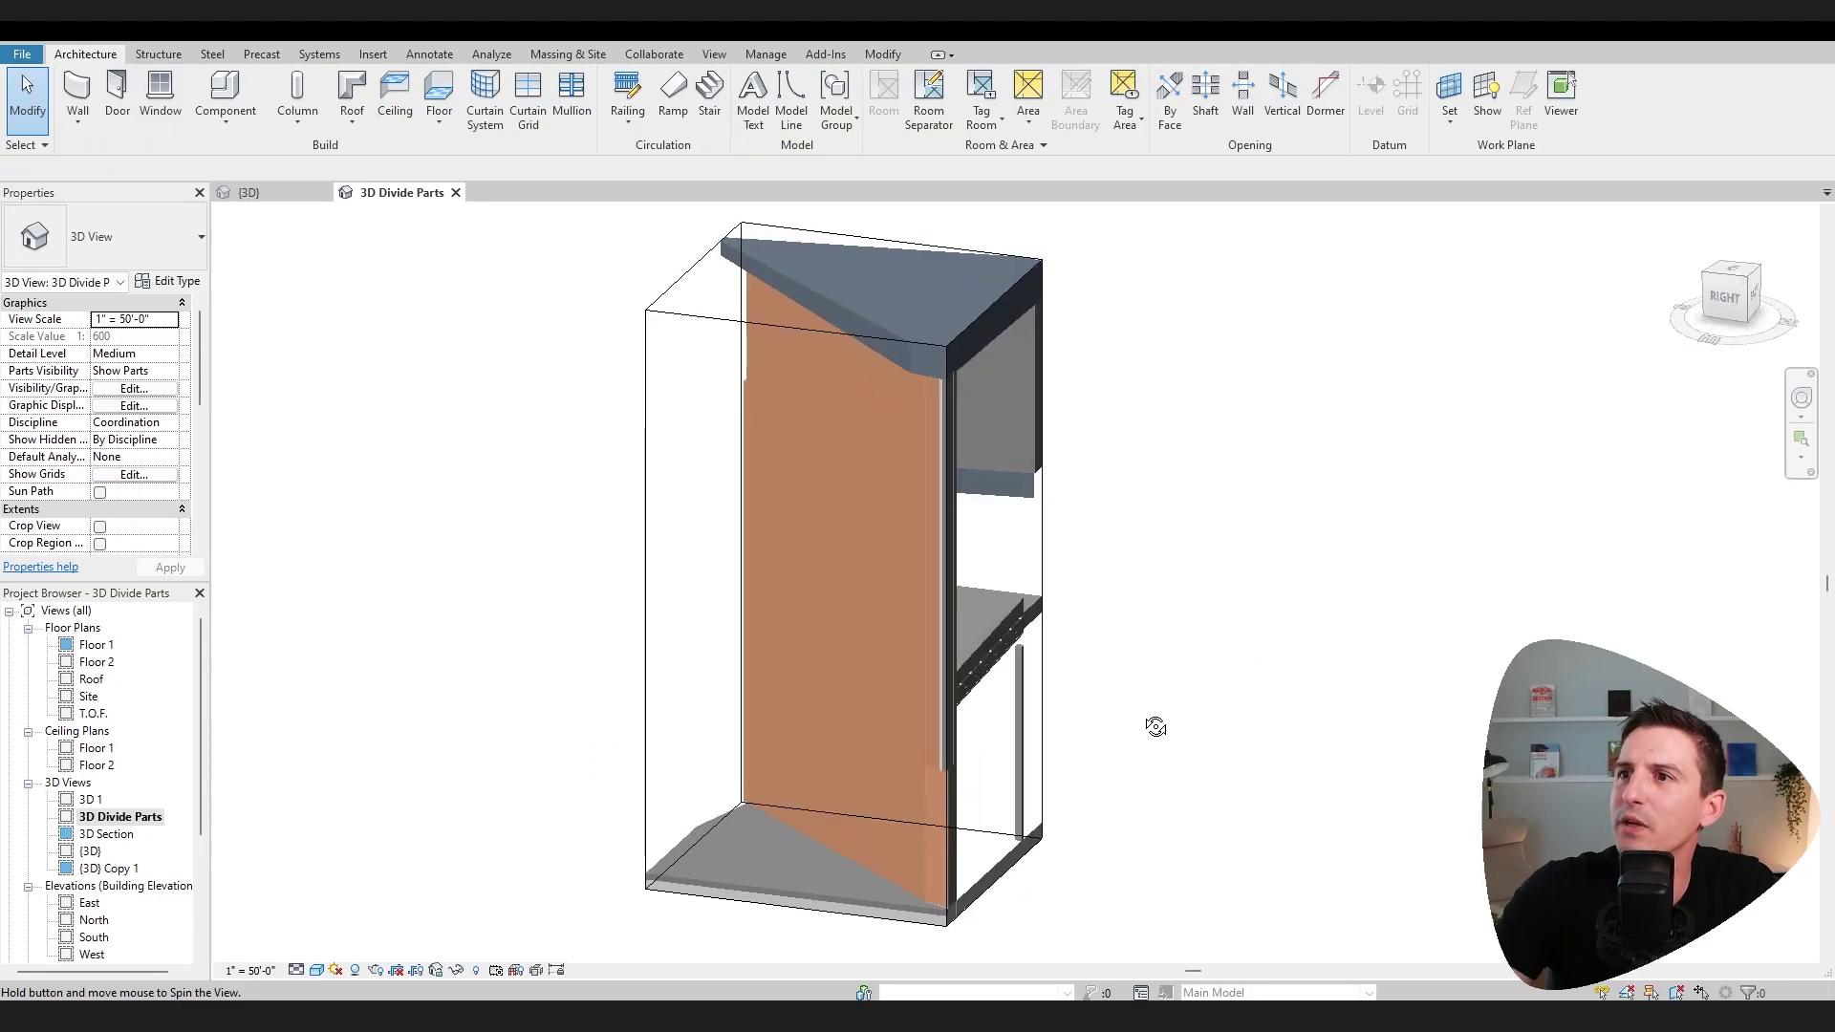
Step: Shrink the section box vertically, lowering its top face below the roof and raising its bottom face above the floor slab
click(793, 326)
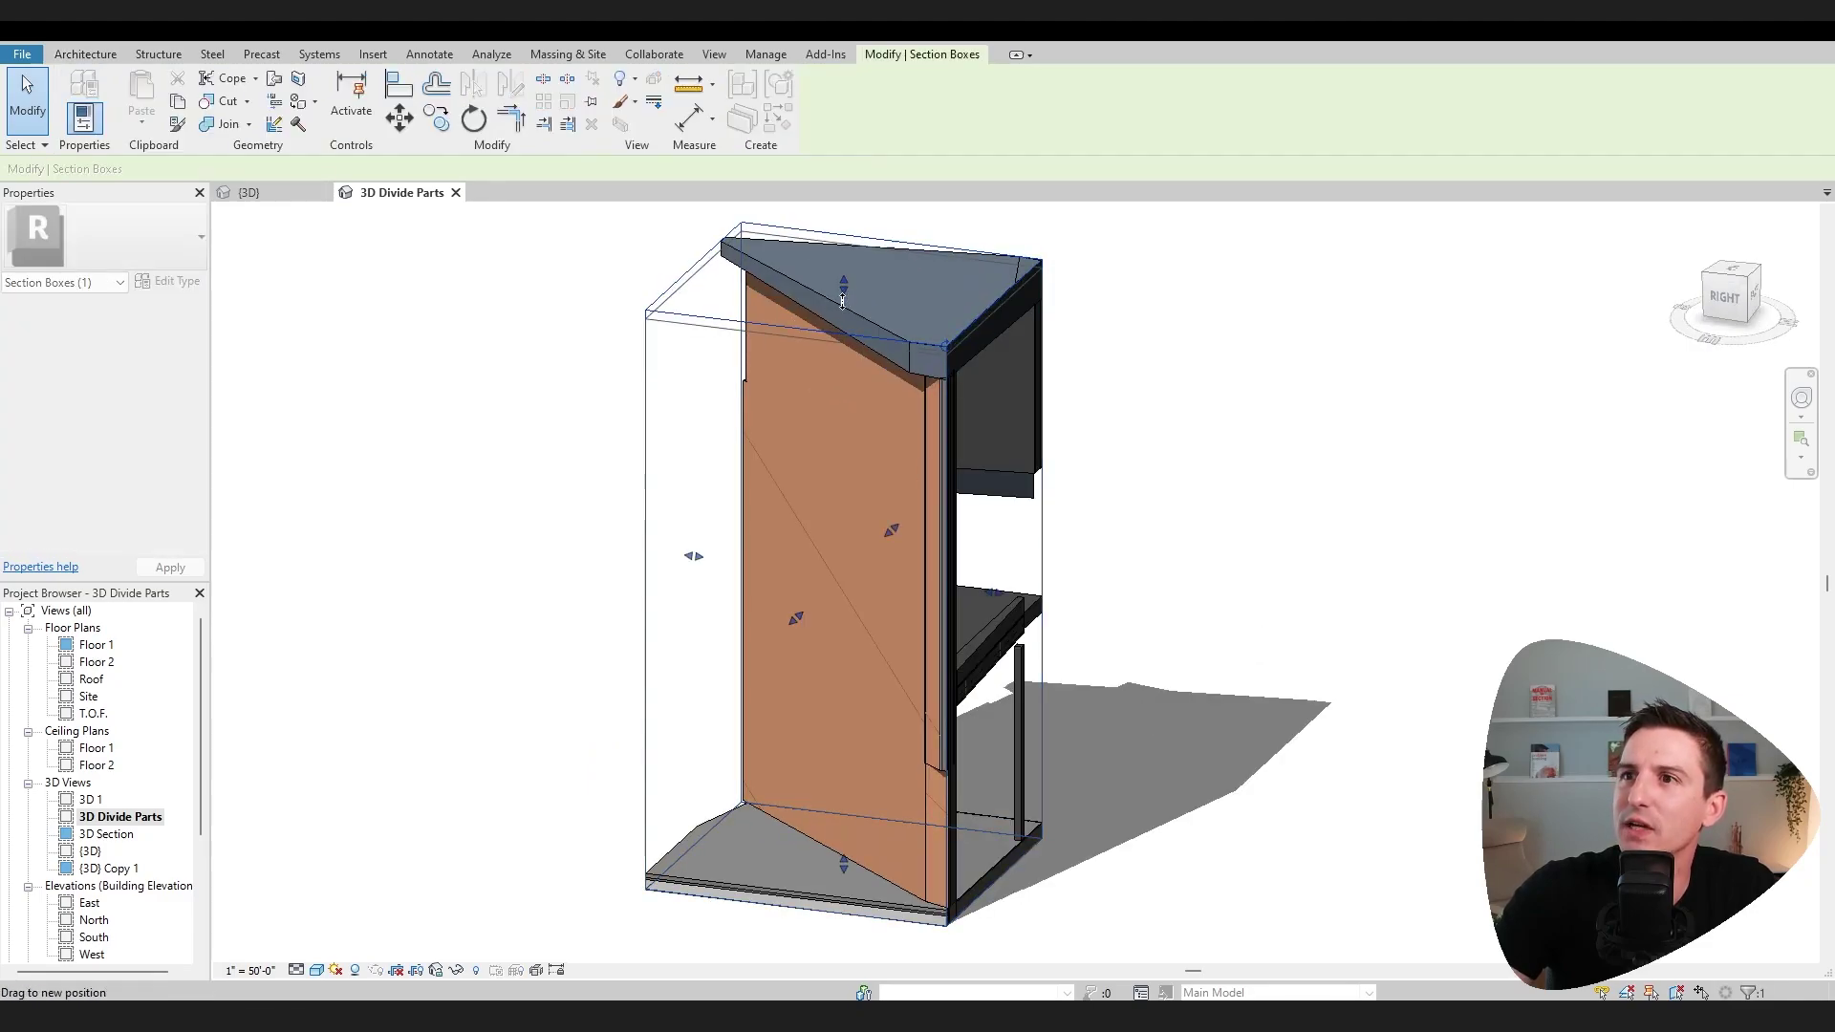
drag(848, 284, 850, 323)
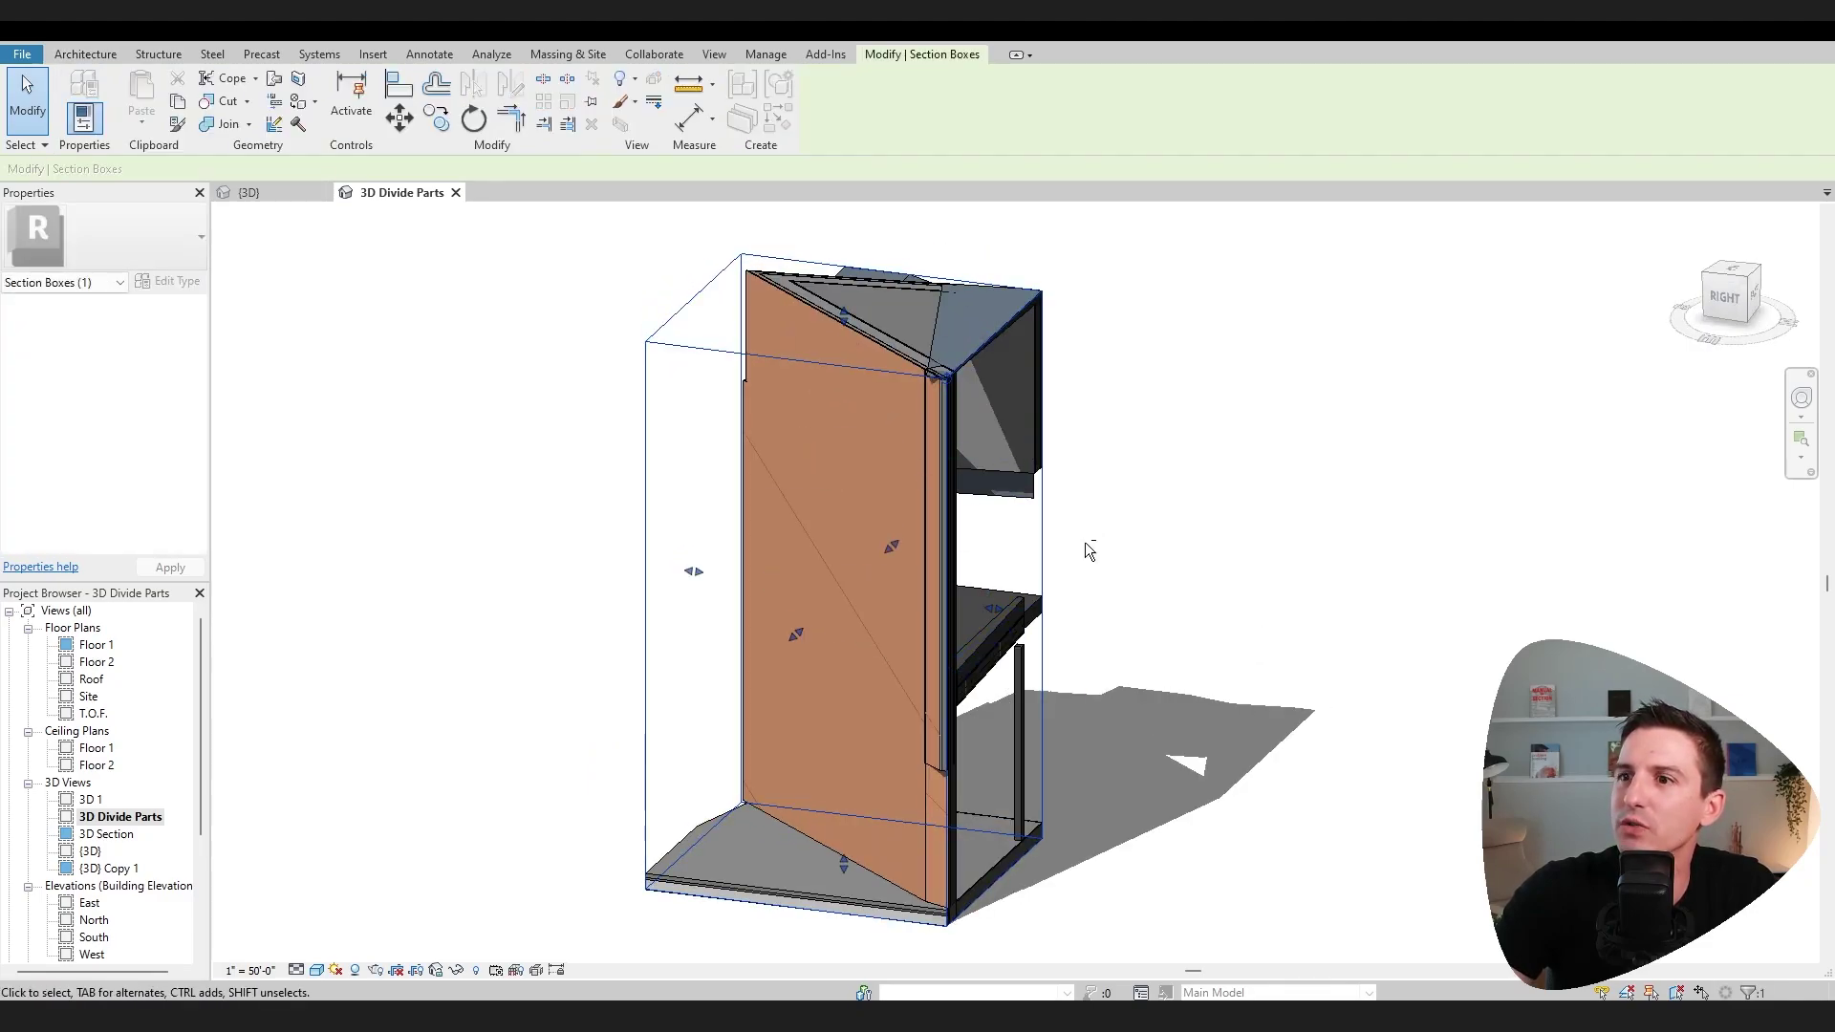
shift+middle_drag(1086, 545, 803, 896)
drag(842, 860, 843, 834)
shift+middle_drag(865, 850, 1249, 782)
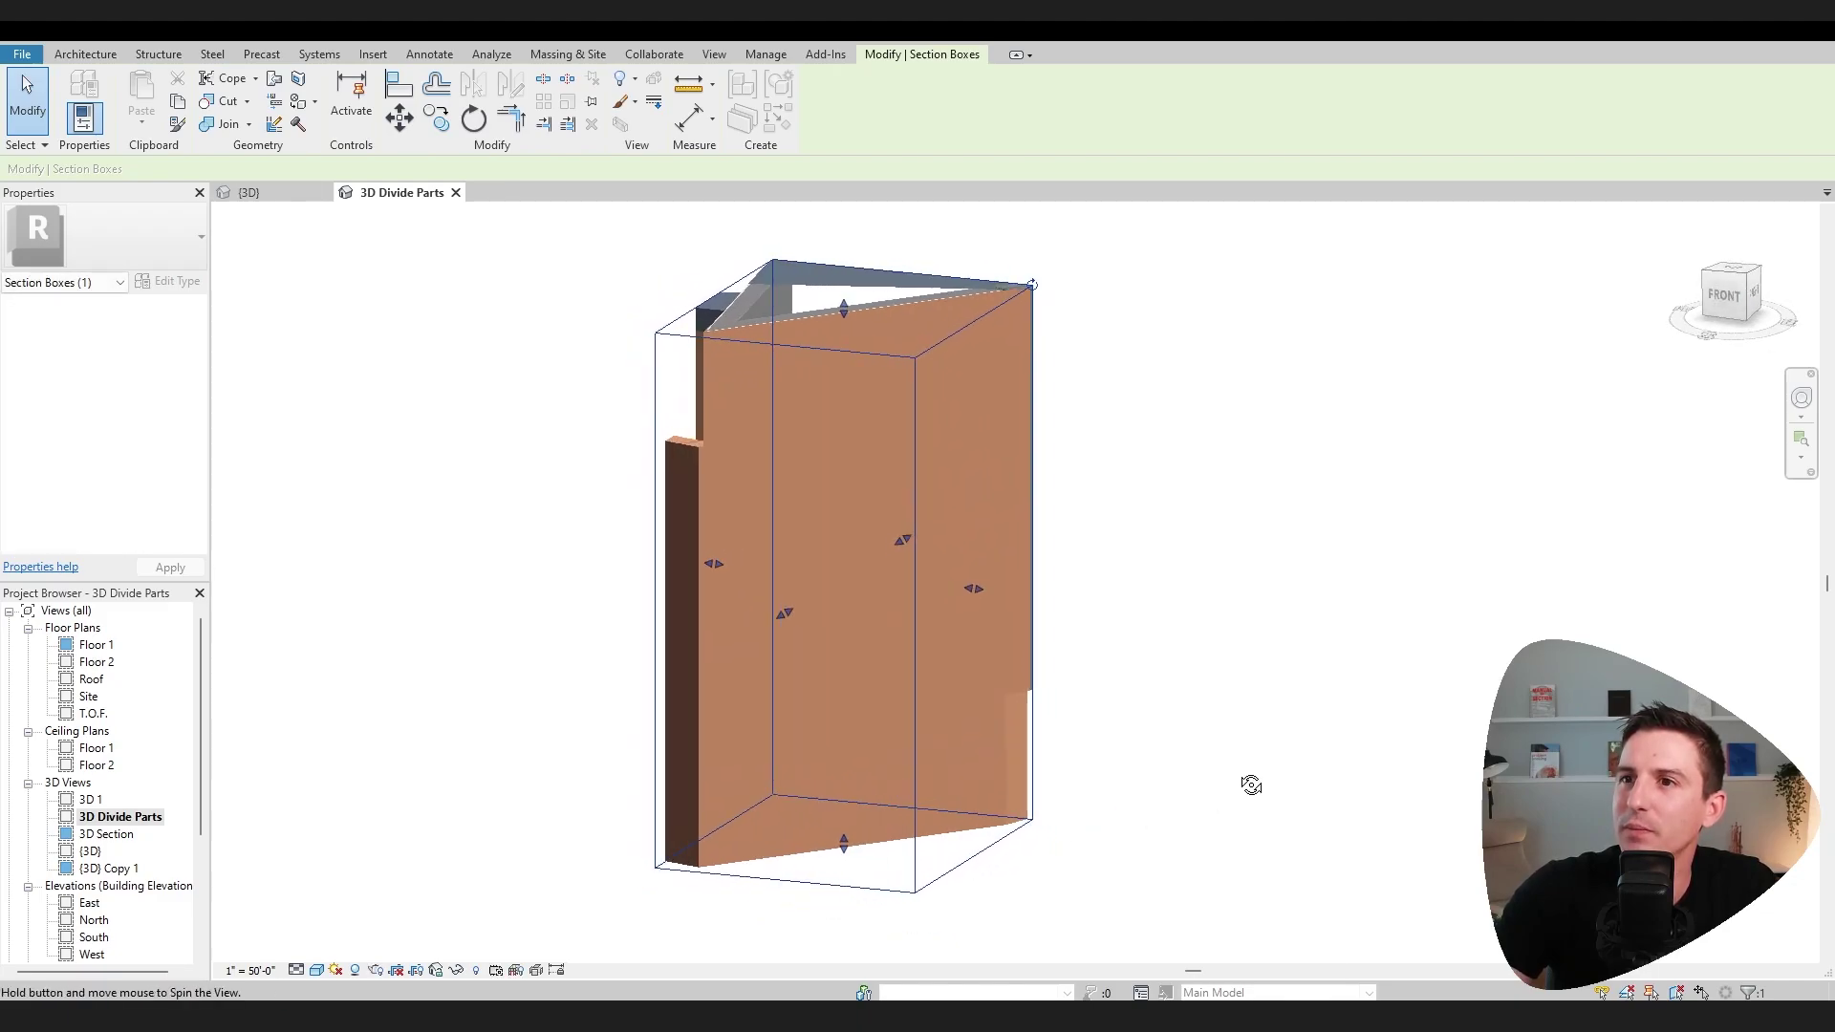
shift+middle_drag(730, 573, 1123, 659)
click(1155, 463)
Step: Select the remaining elements around the copper clad wall together with the section box and hide them in the view
drag(1099, 424, 910, 855)
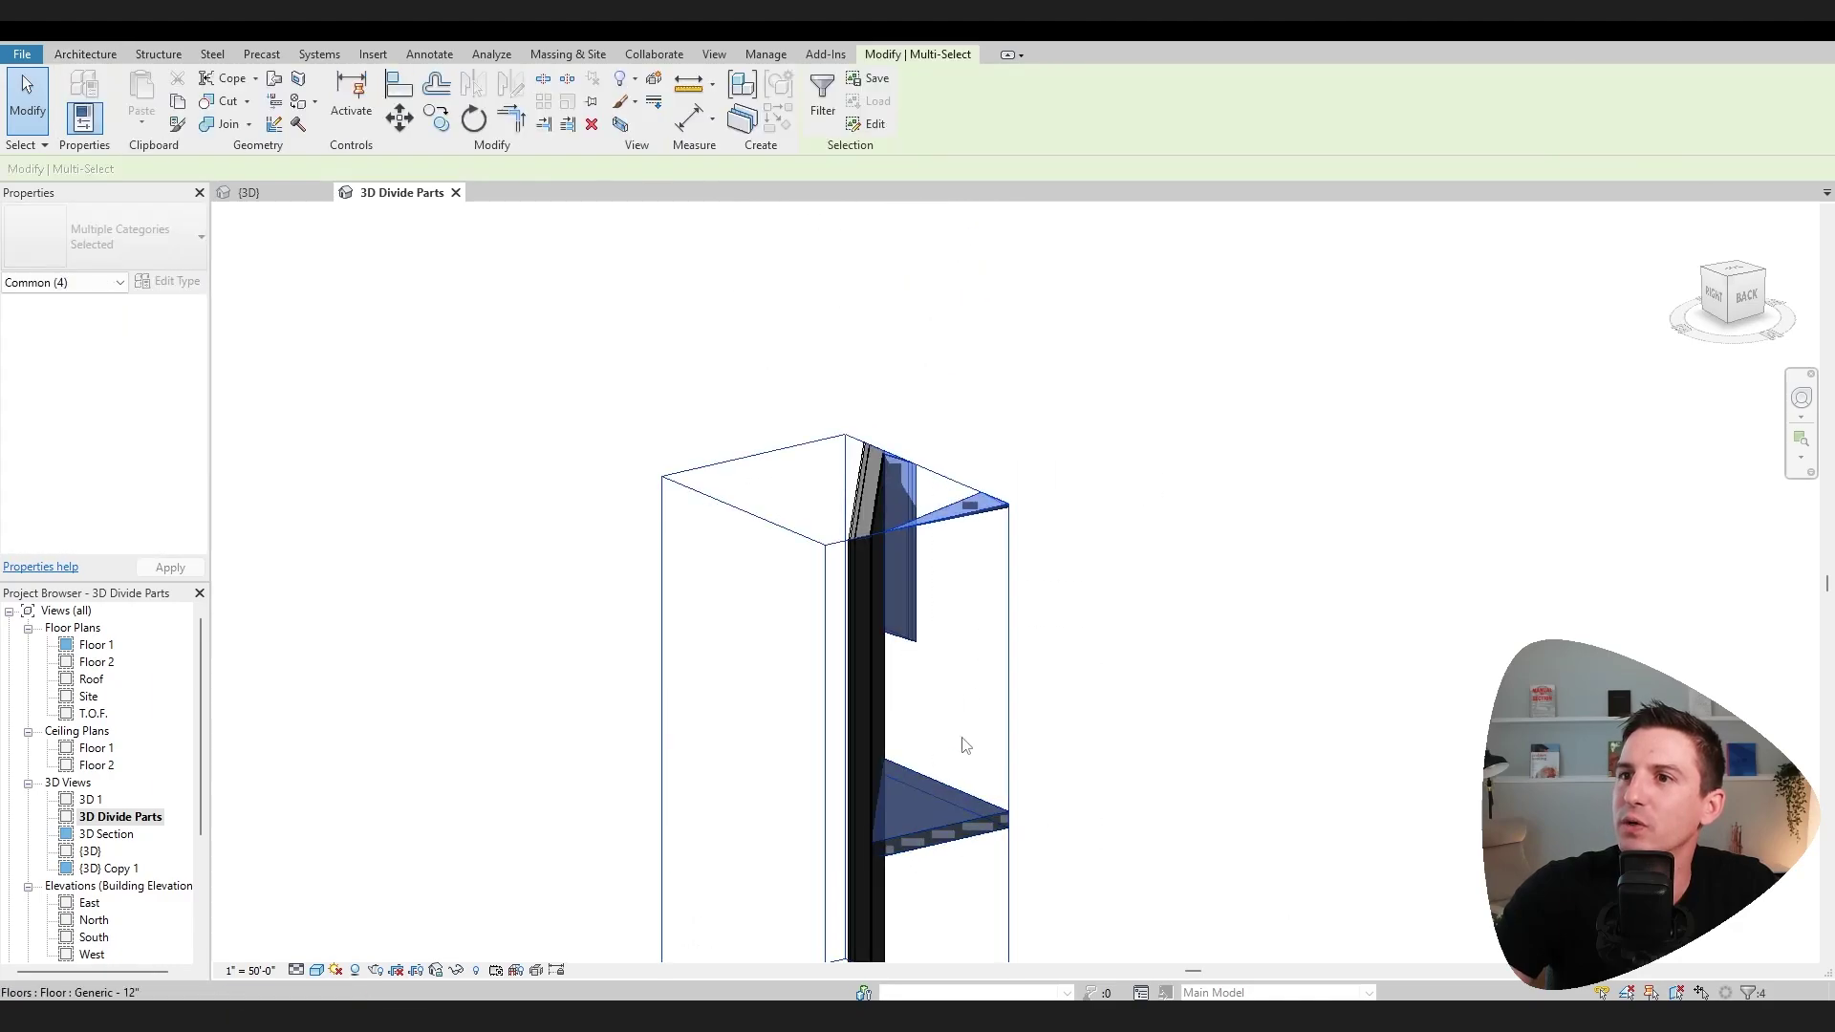
right_click(910, 507)
mouse_move(1038, 588)
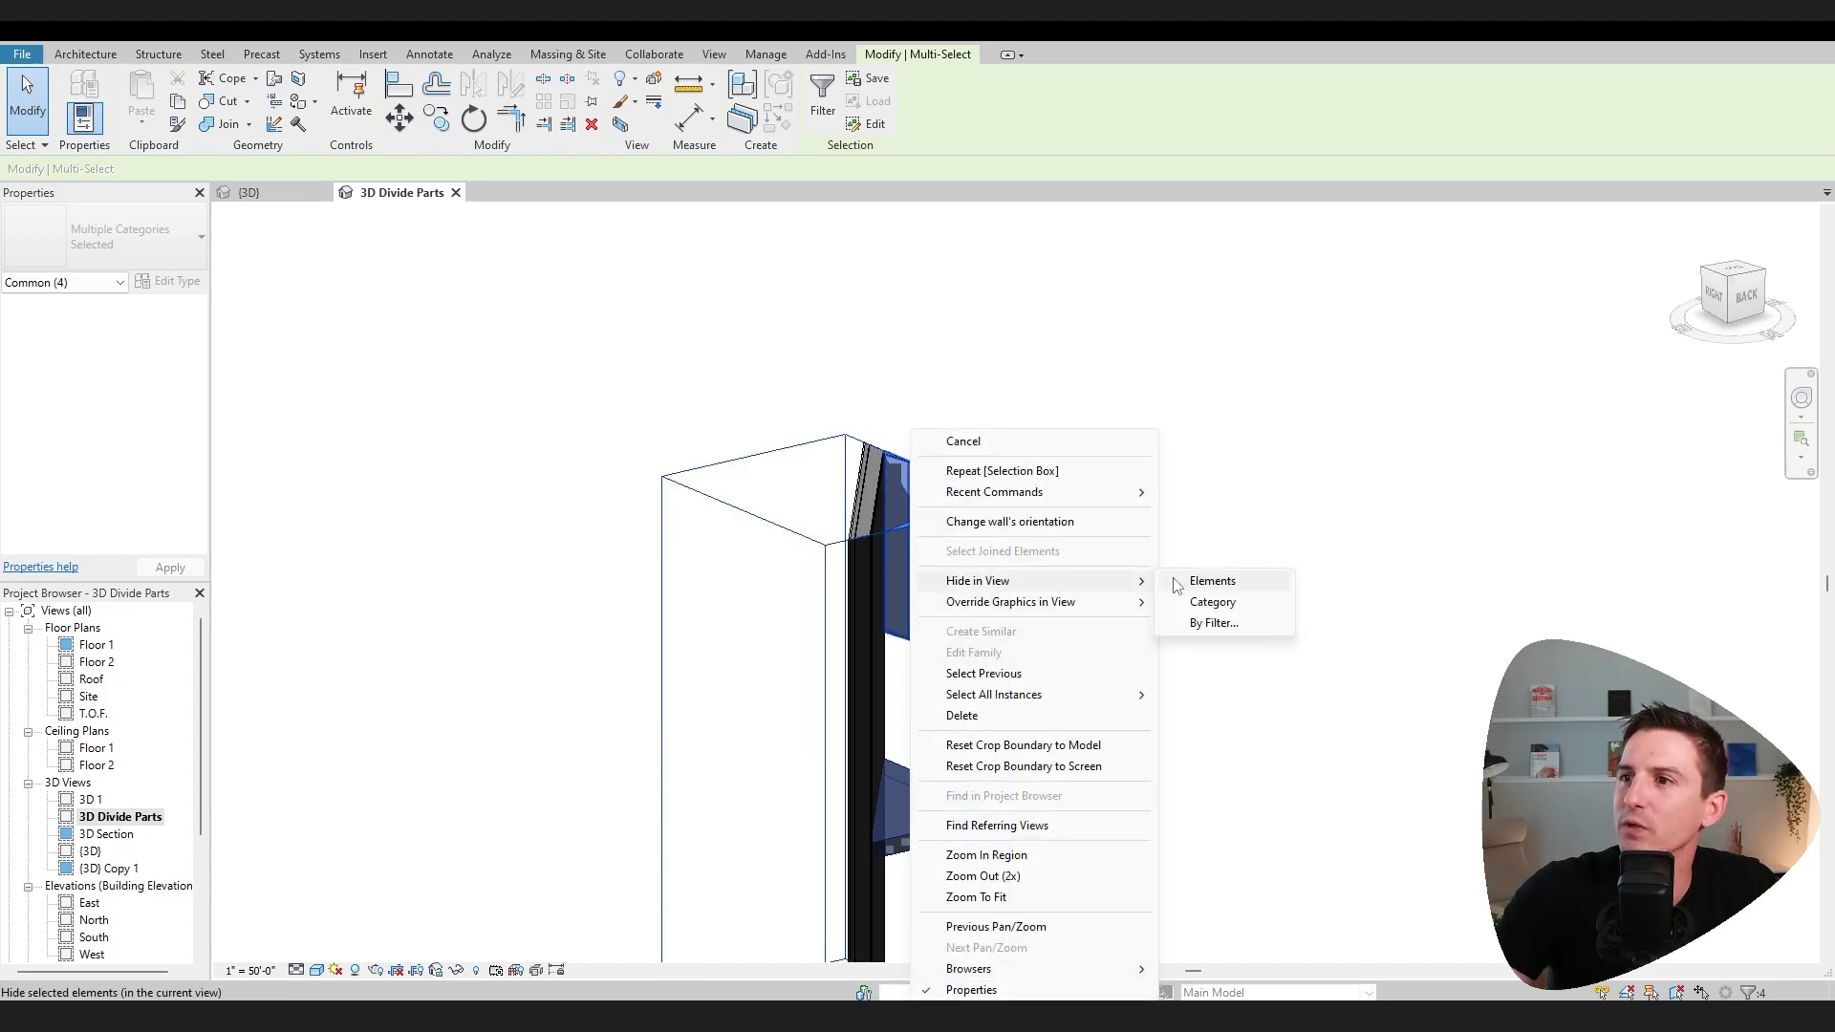
click(1188, 581)
shift+middle_drag(893, 691, 989, 755)
scroll(1003, 727, down, 3)
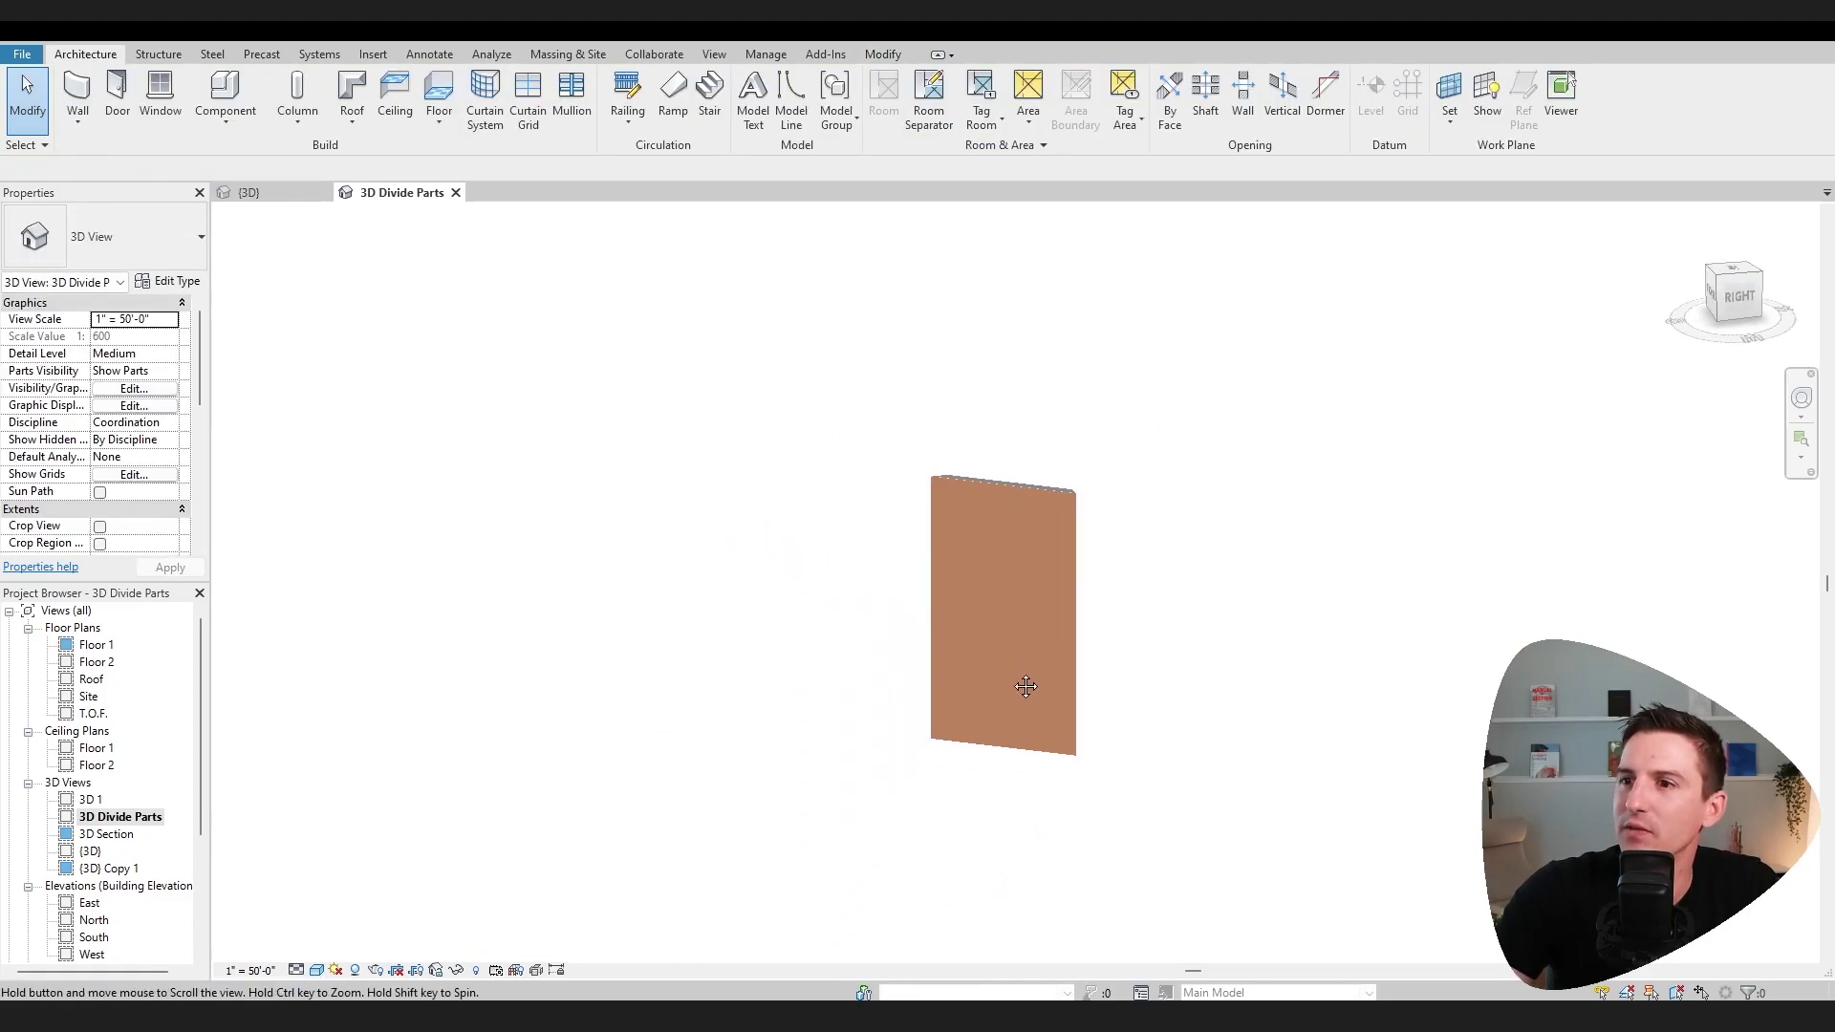
shift+middle_drag(1028, 685, 912, 667)
scroll(1030, 649, up, 3)
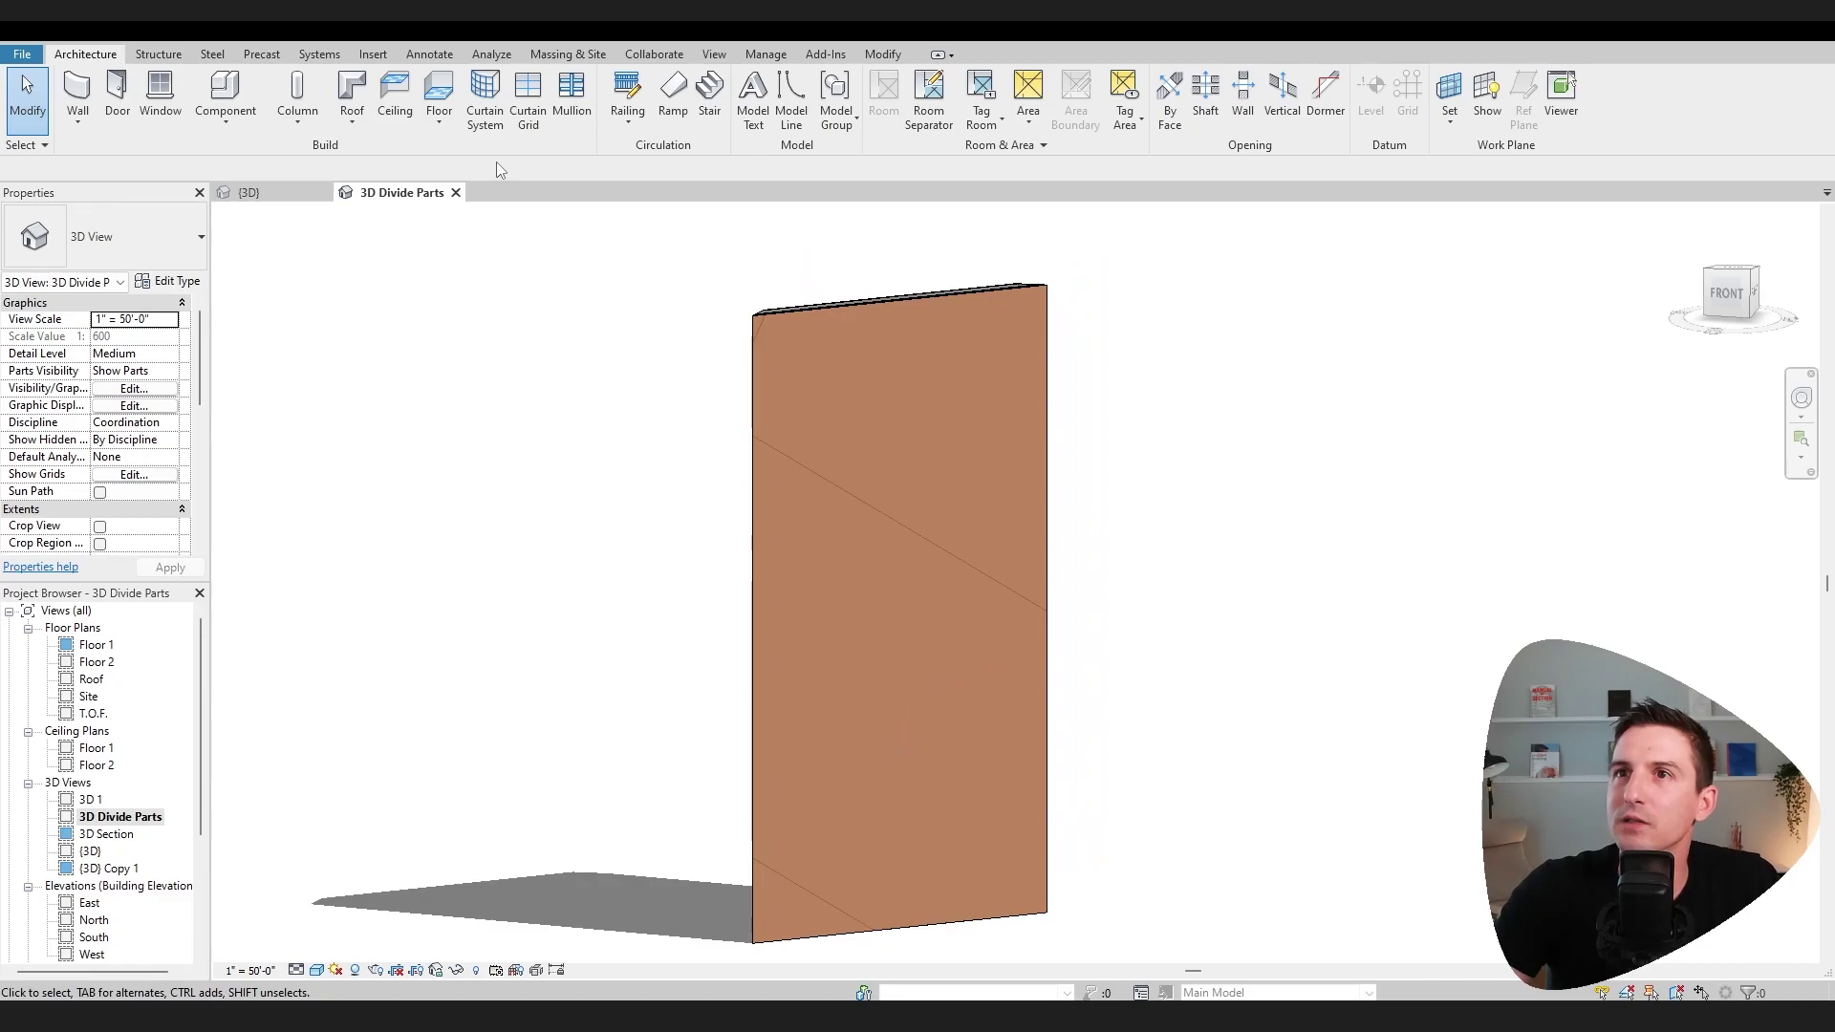
Step: Examine the layer structure of the copper clad wall's type, including each layer's material and thickness
click(847, 311)
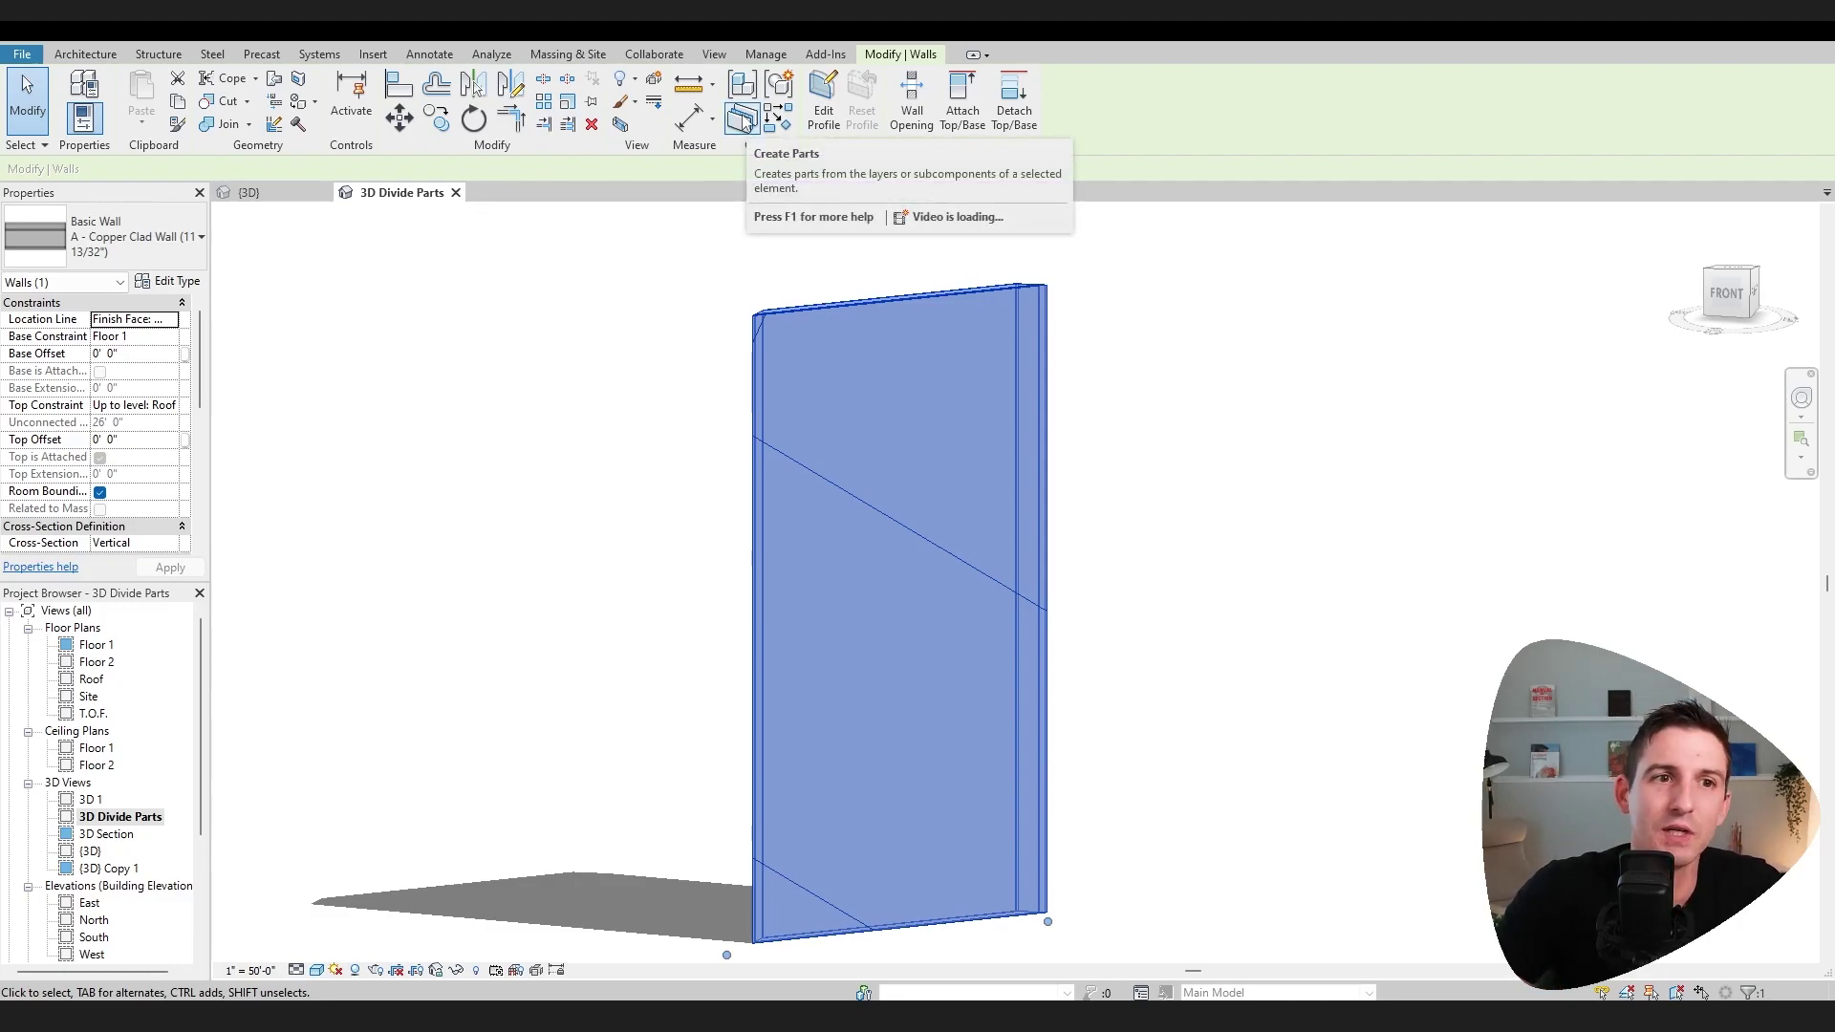
click(170, 281)
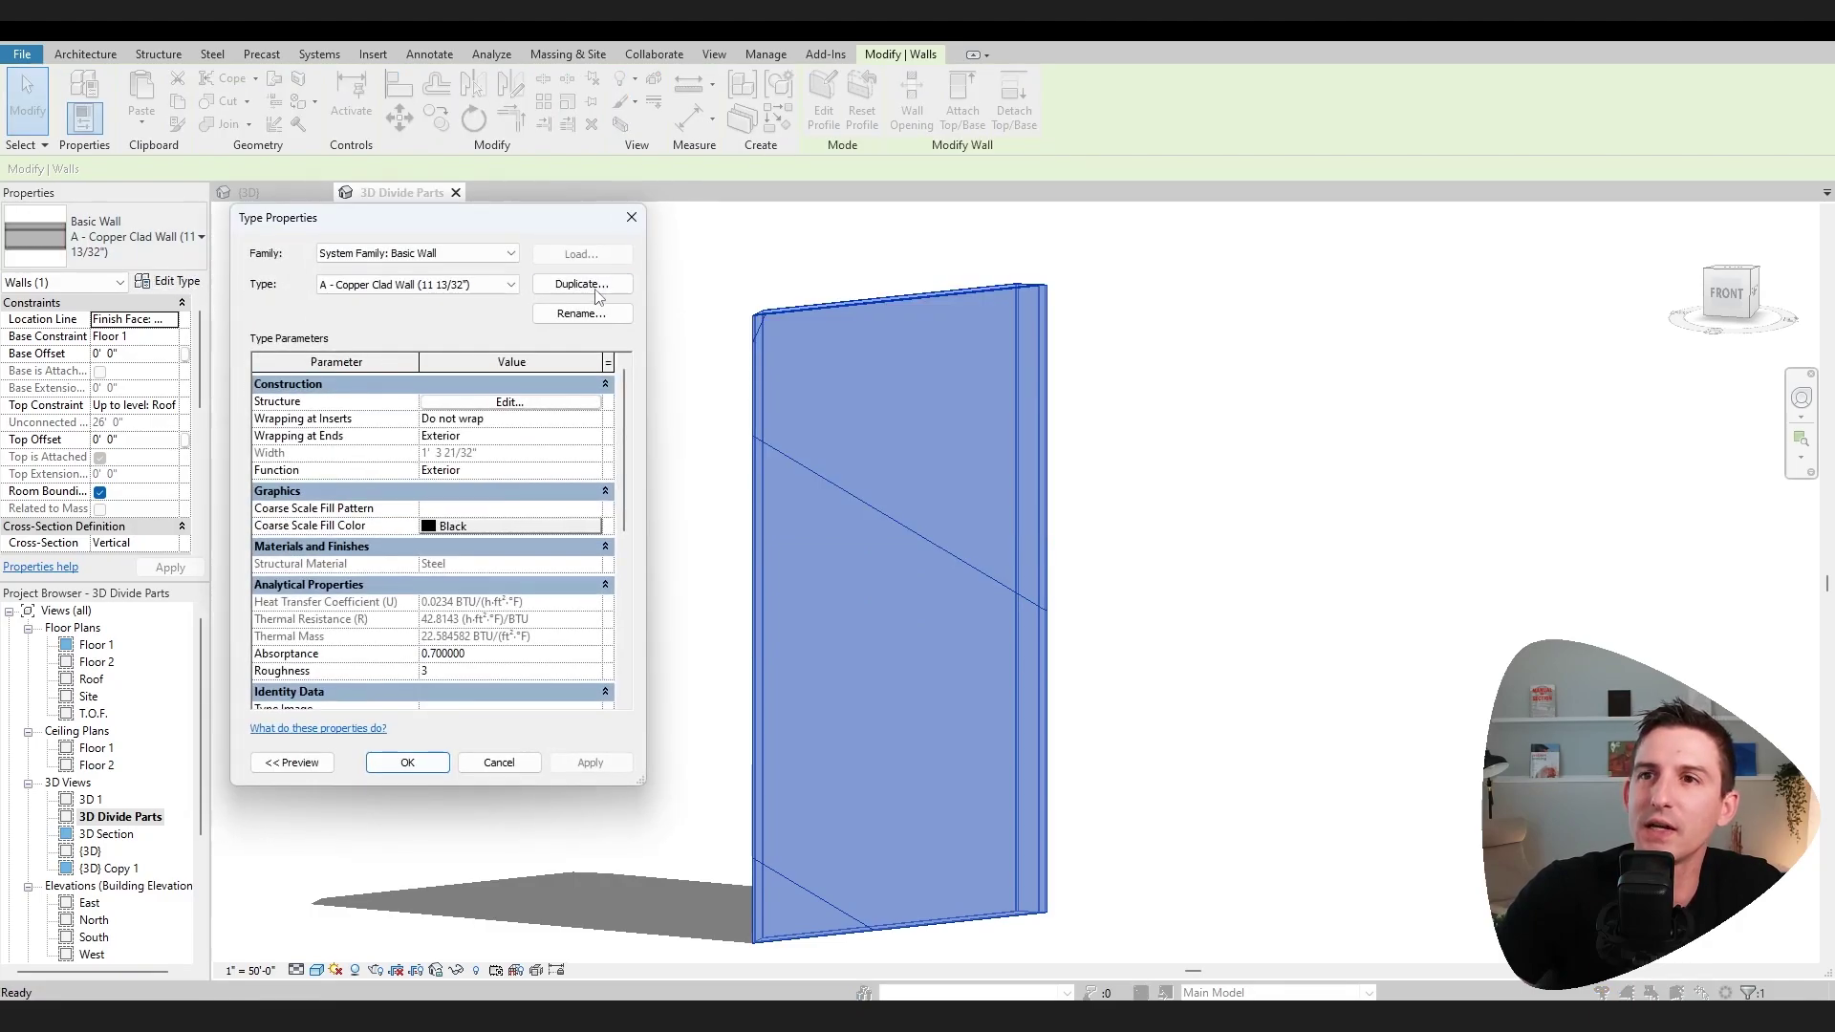
click(529, 402)
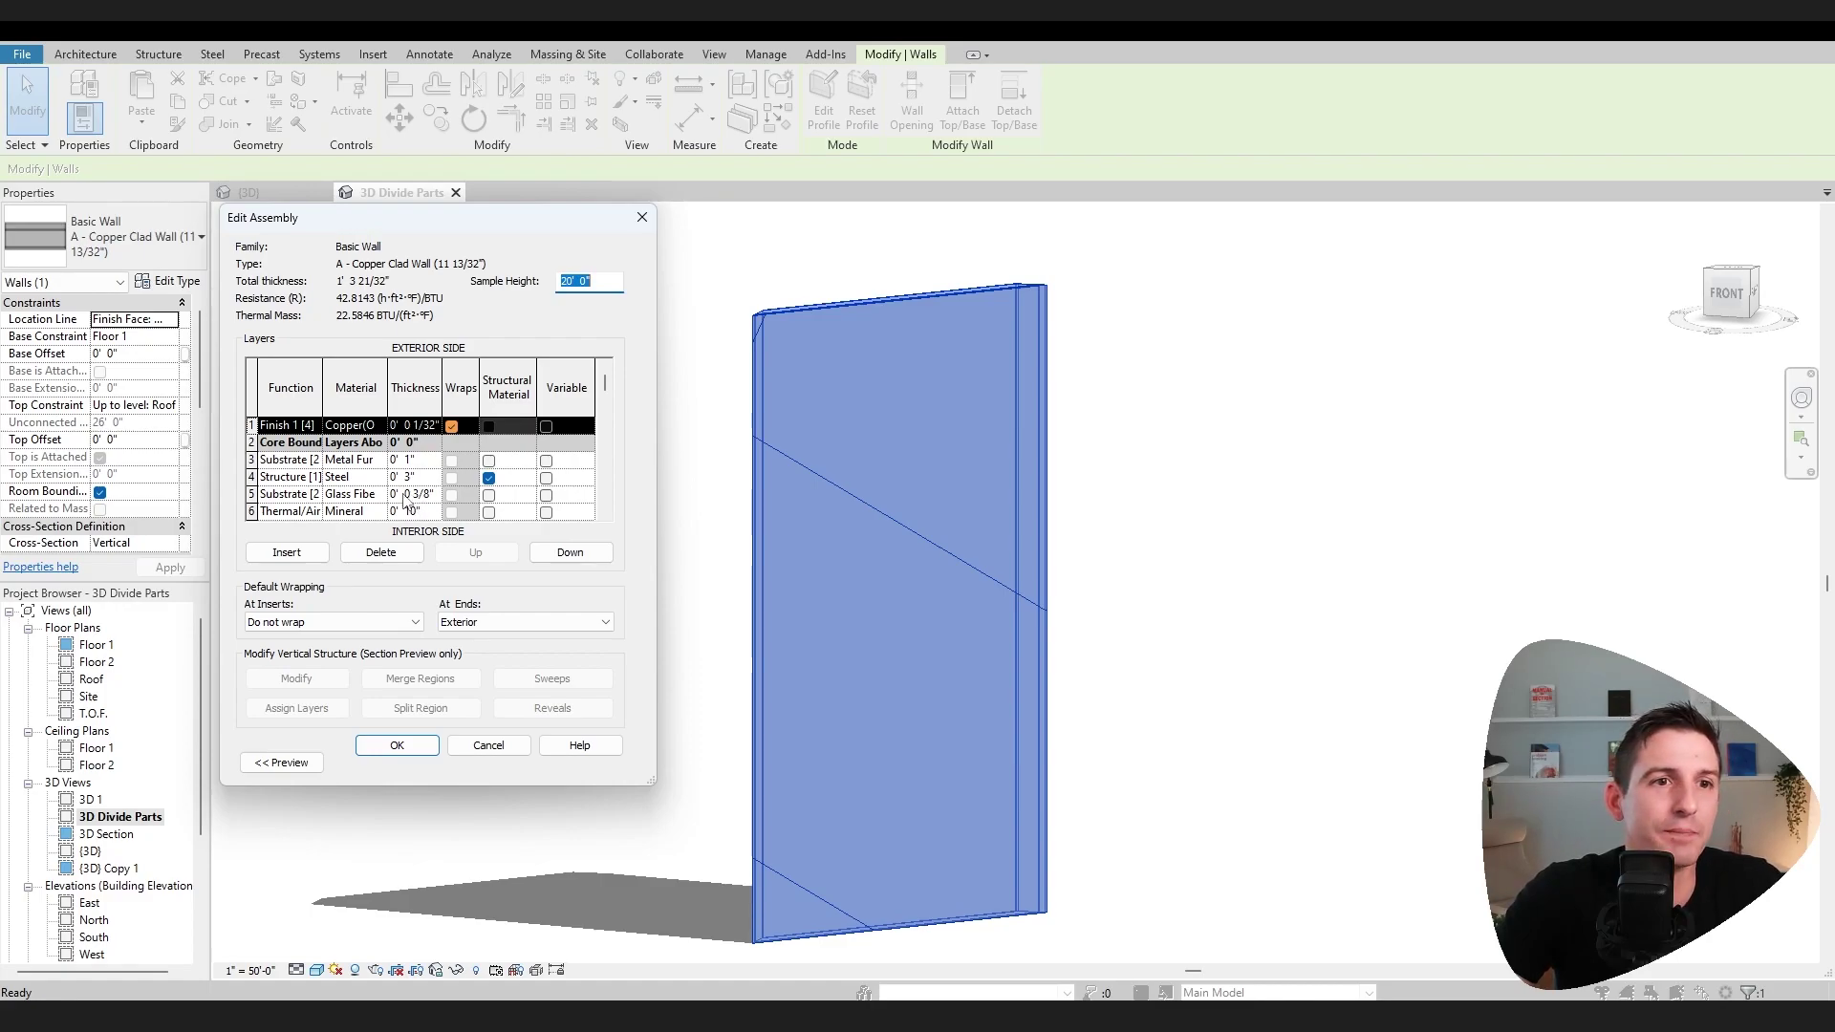
scroll(407, 498, down, 1)
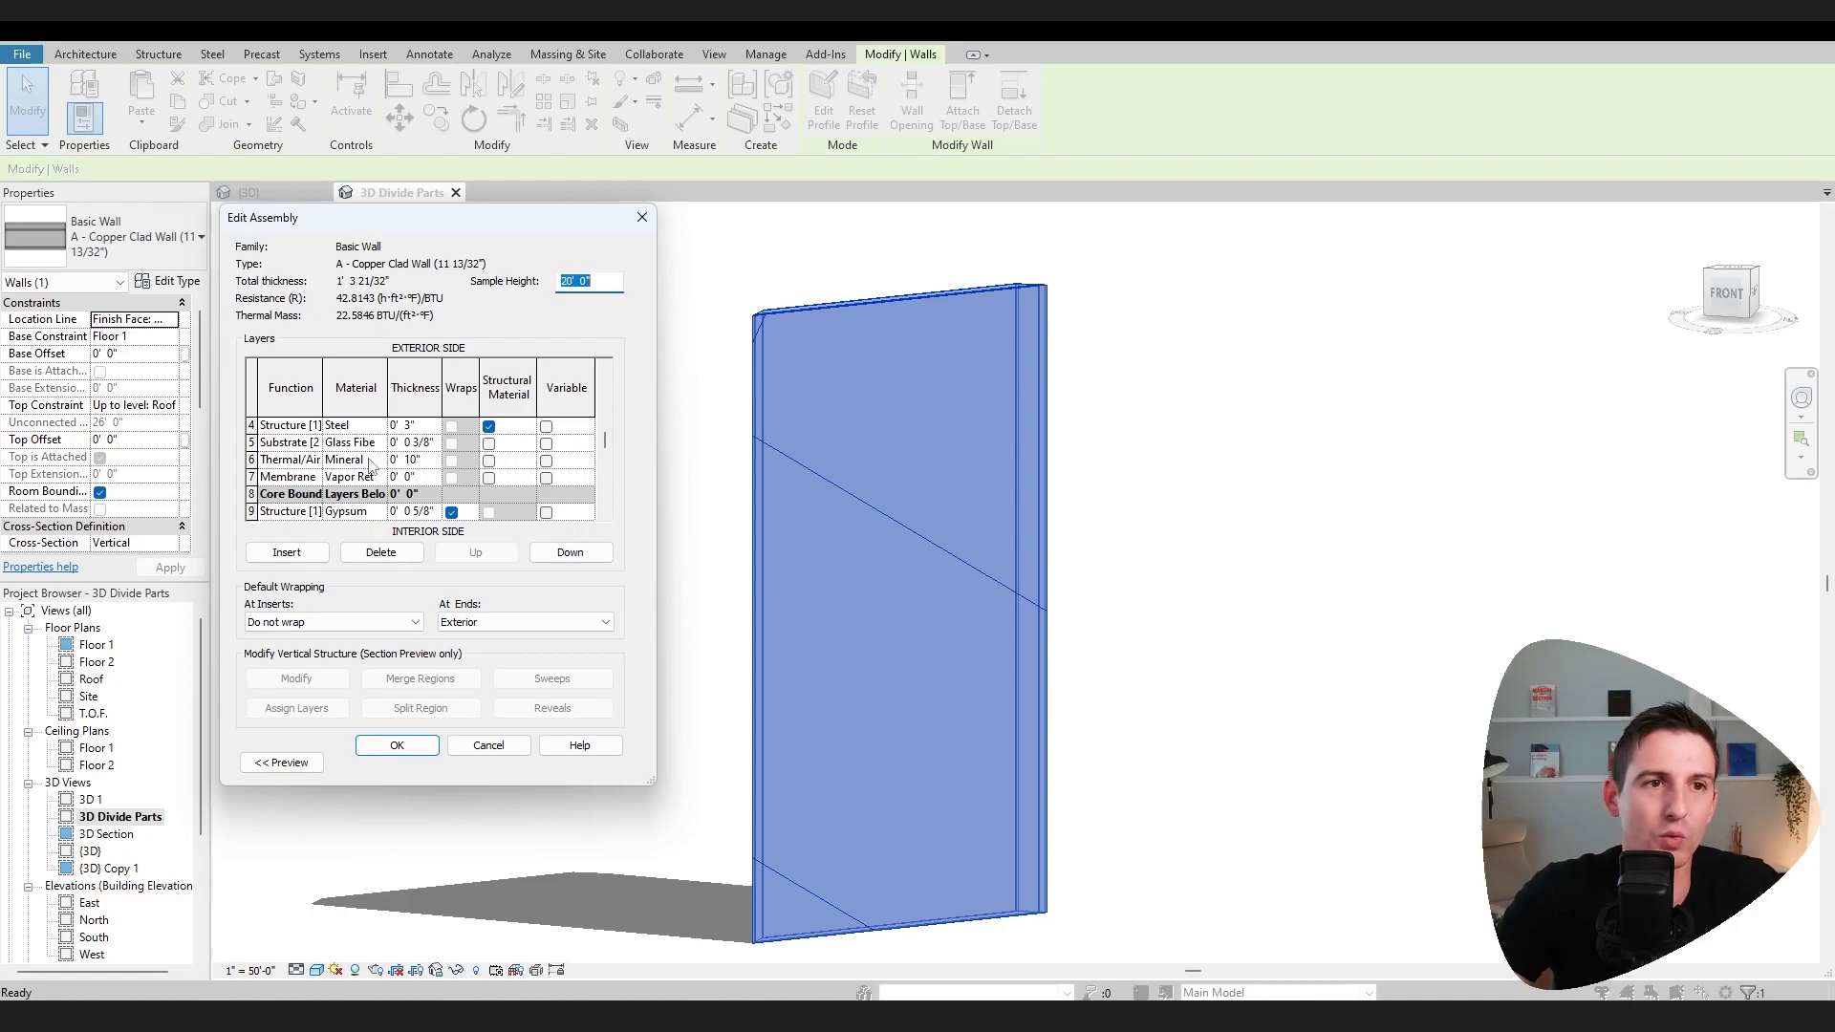
scroll(389, 484, down, 1)
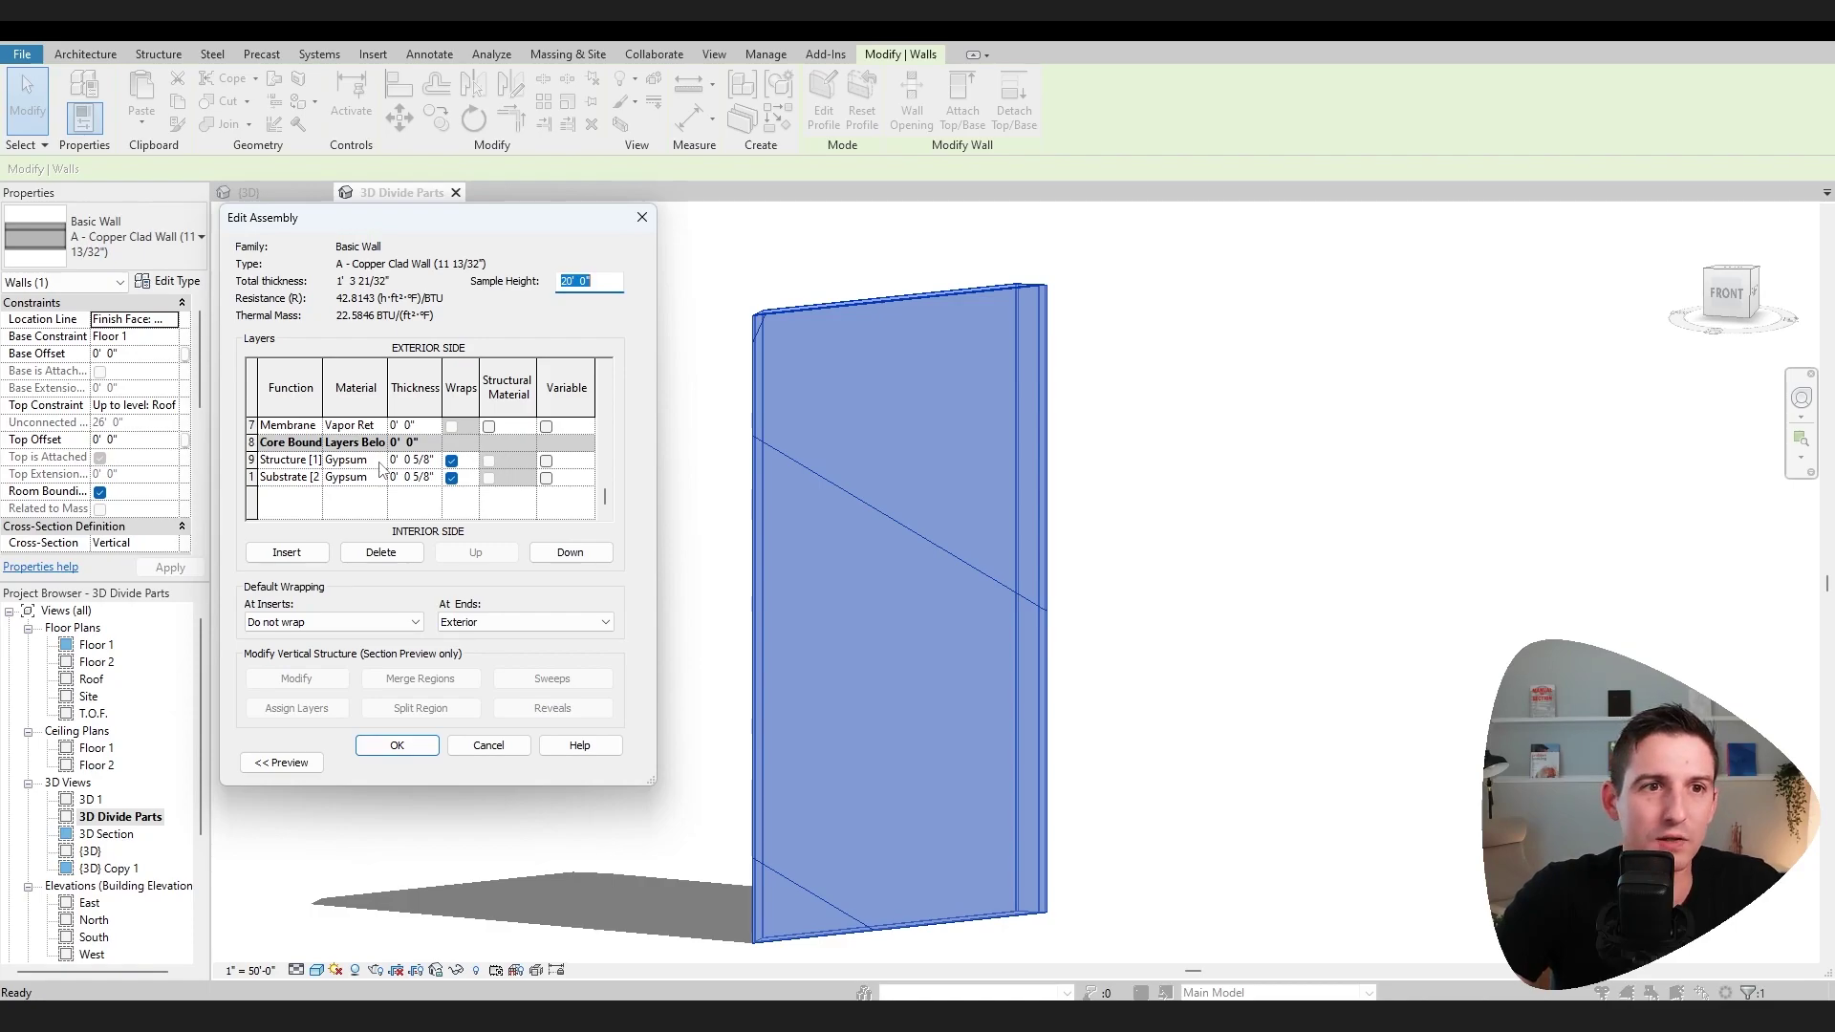
scroll(381, 468, up, 2)
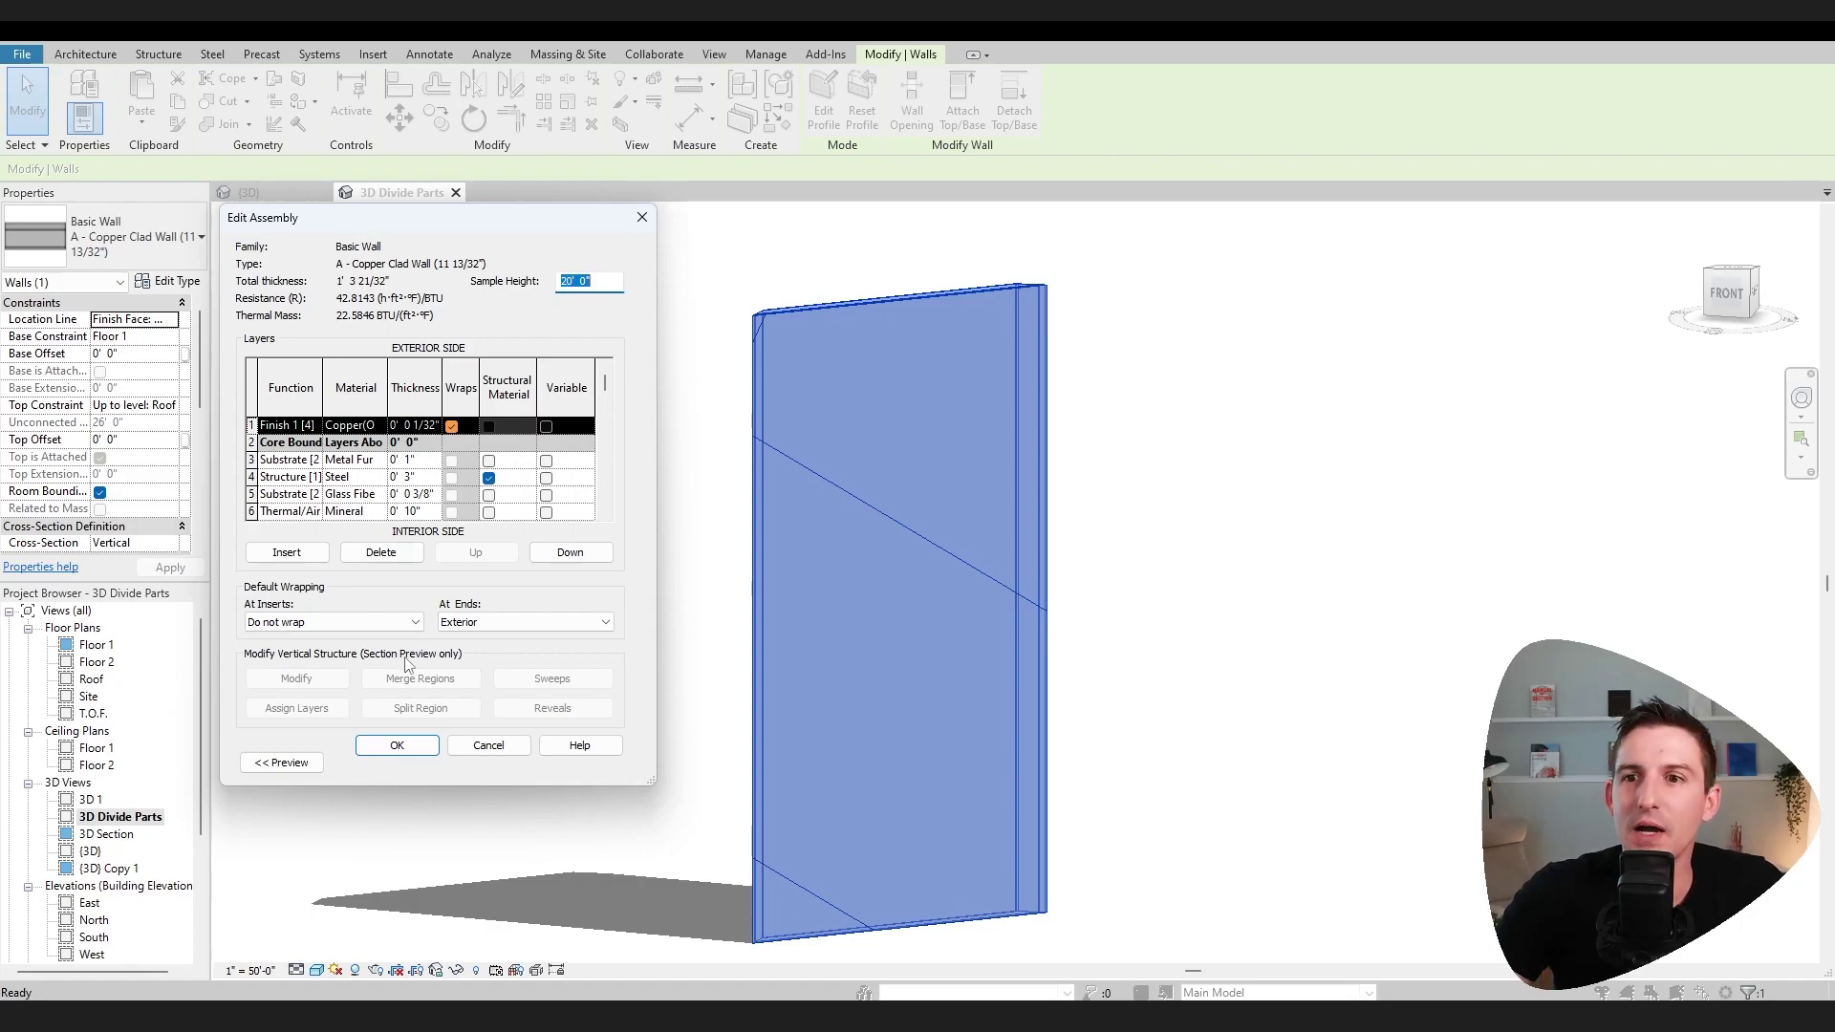
click(406, 748)
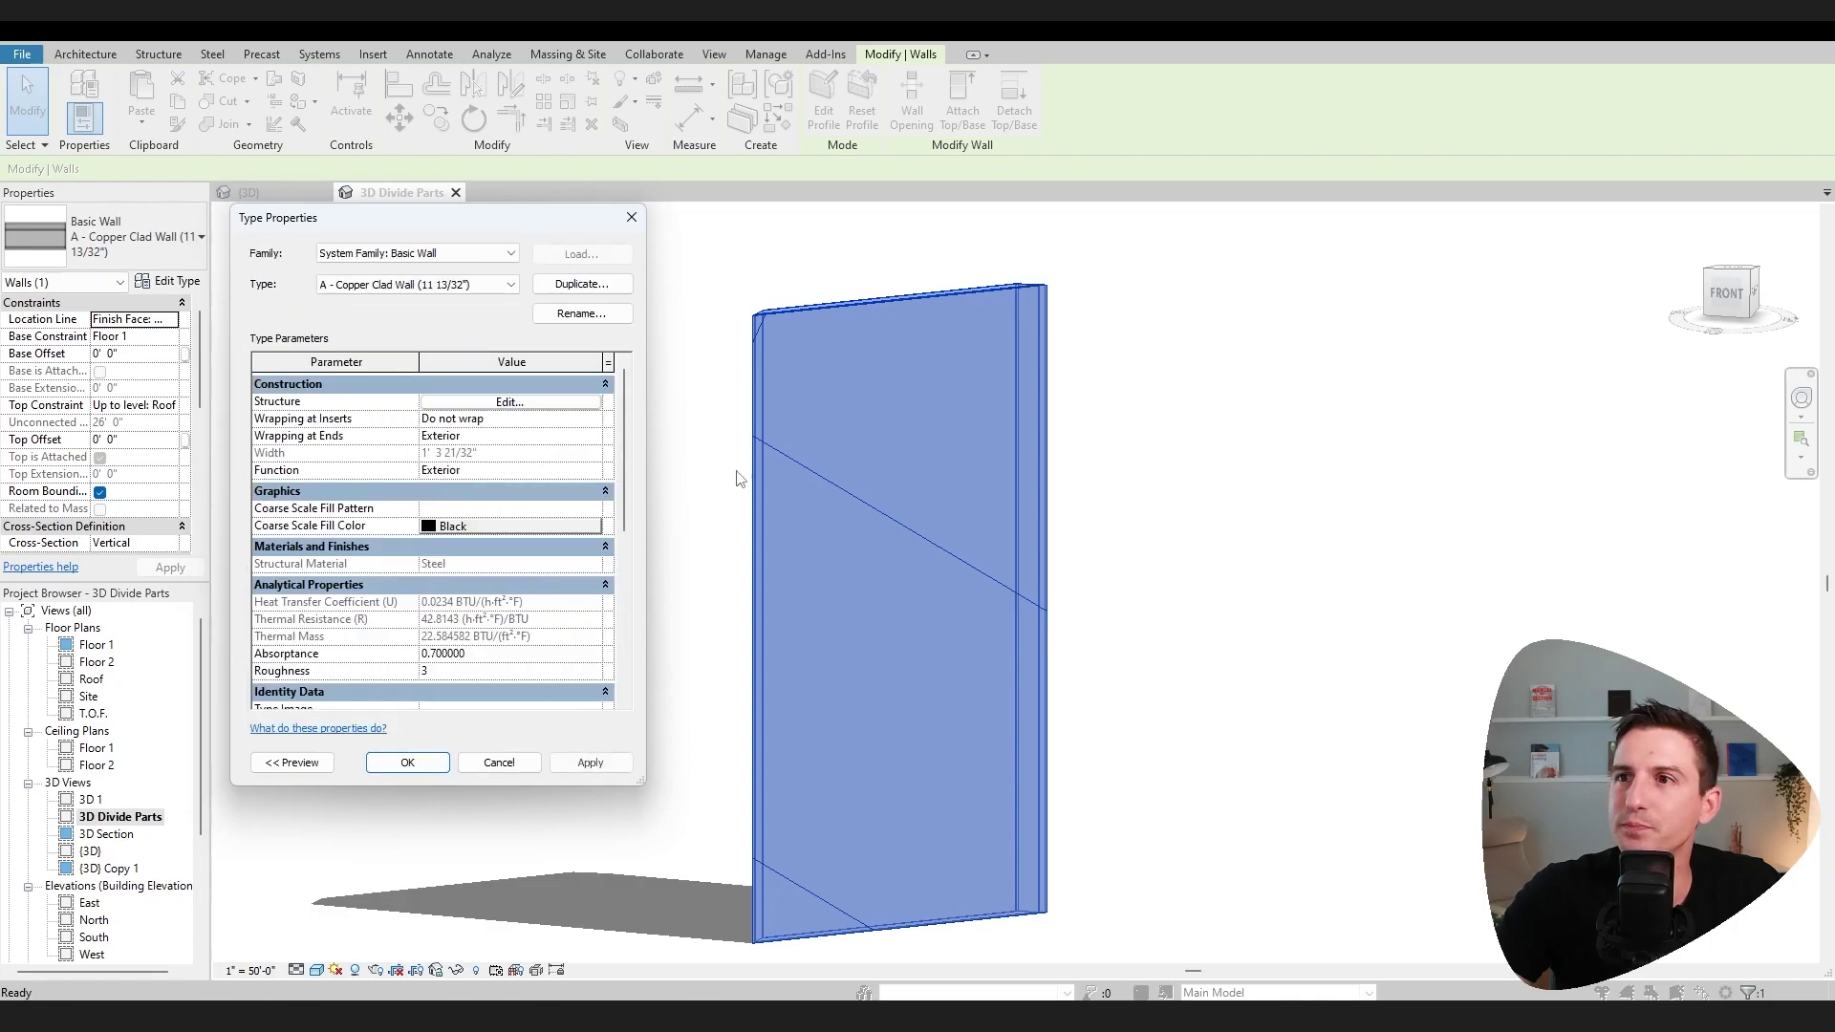
click(435, 765)
click(657, 569)
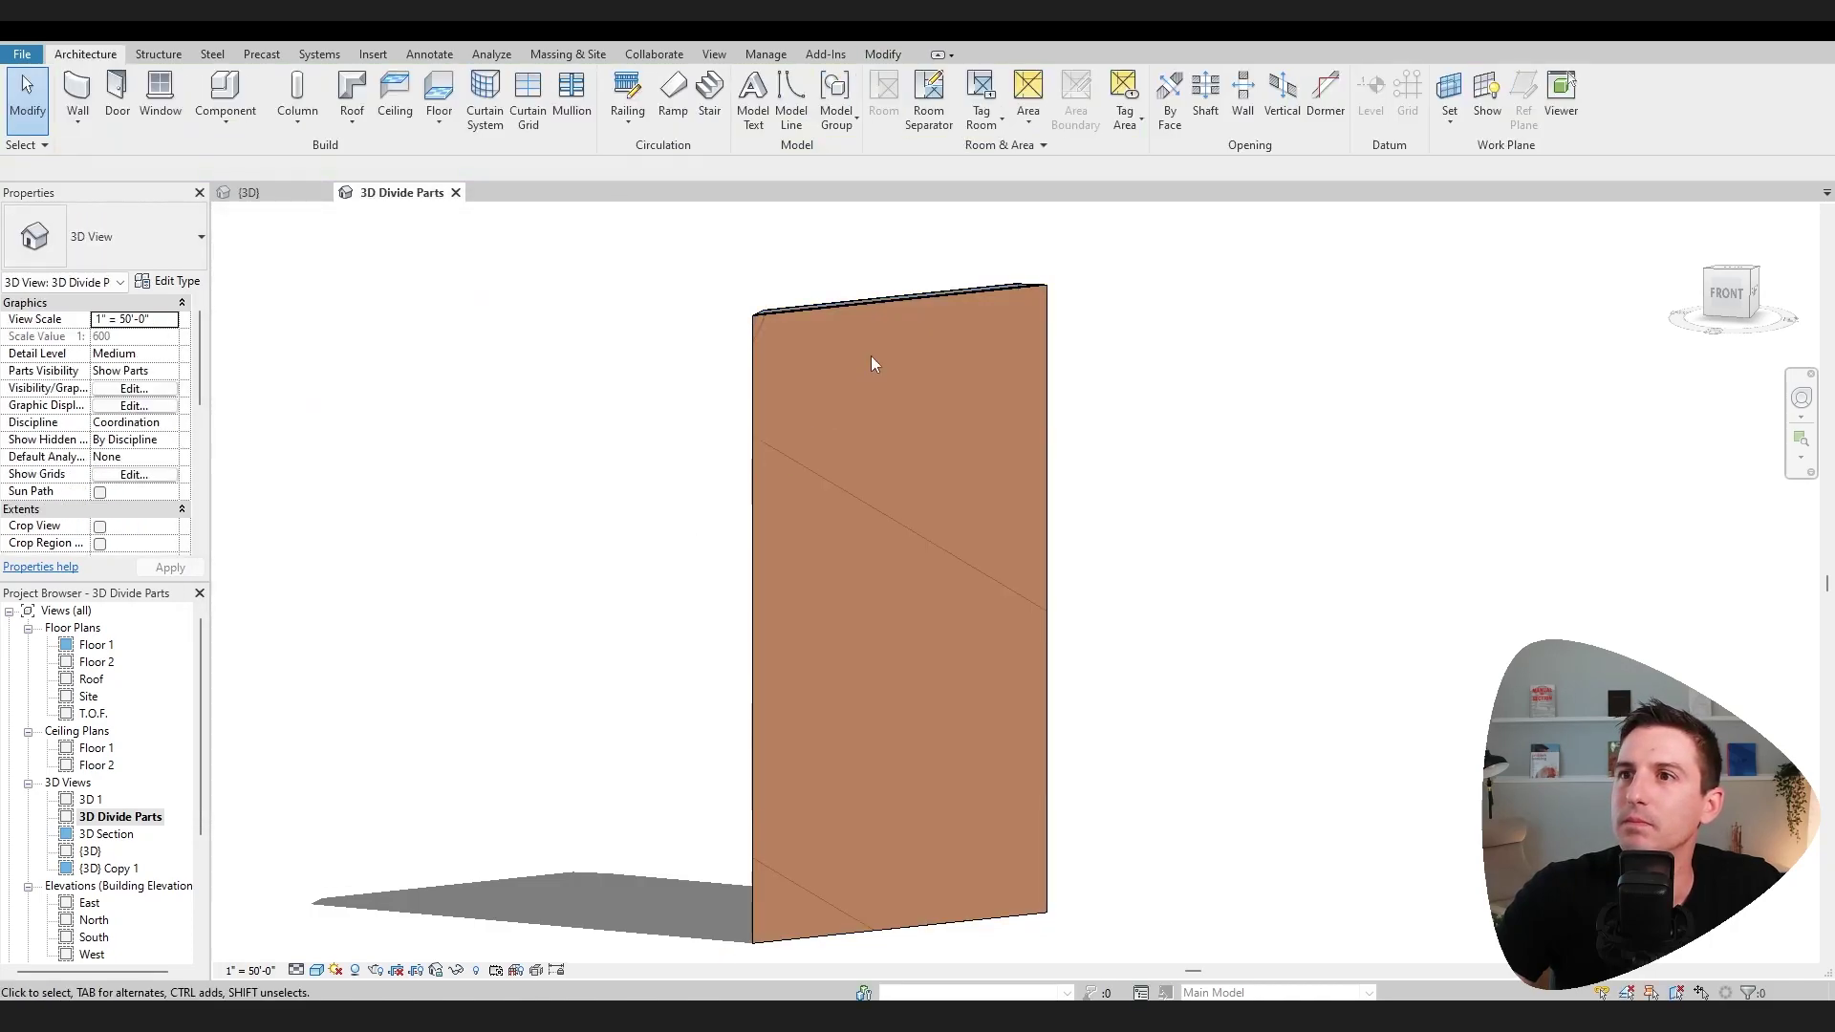
Step: Create parts from the copper clad wall
click(888, 307)
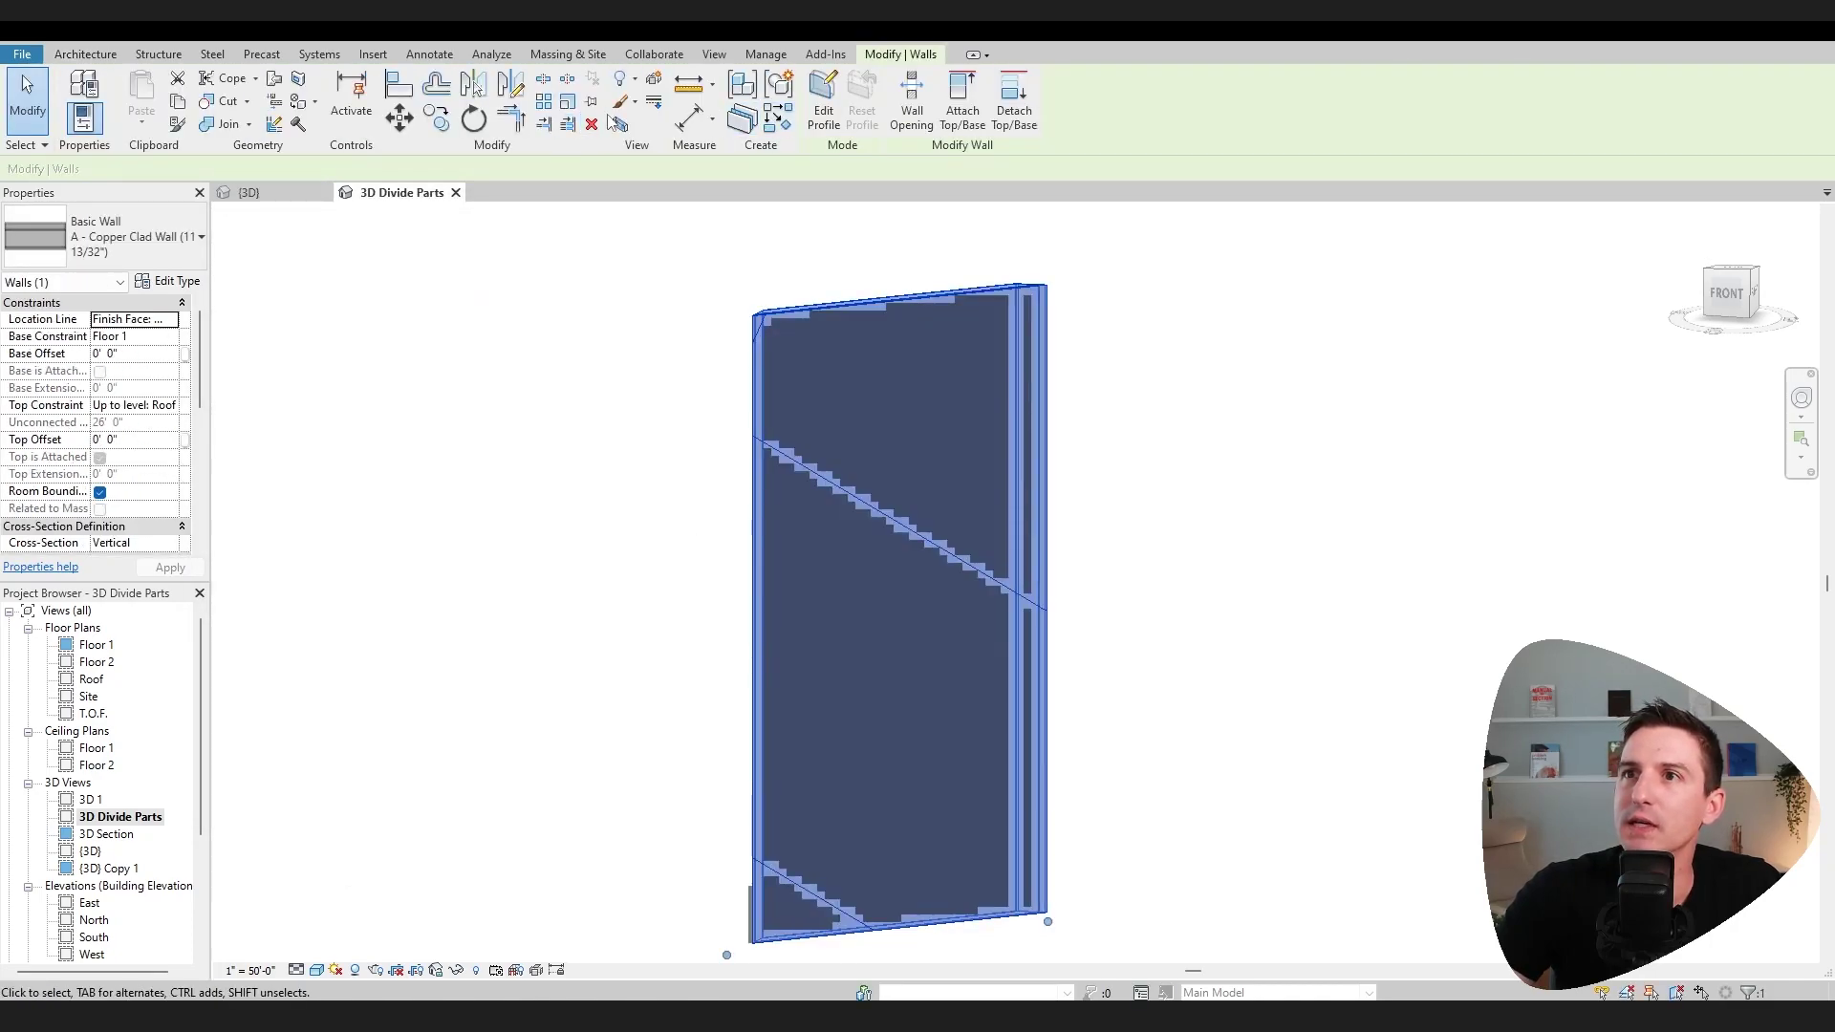
click(743, 121)
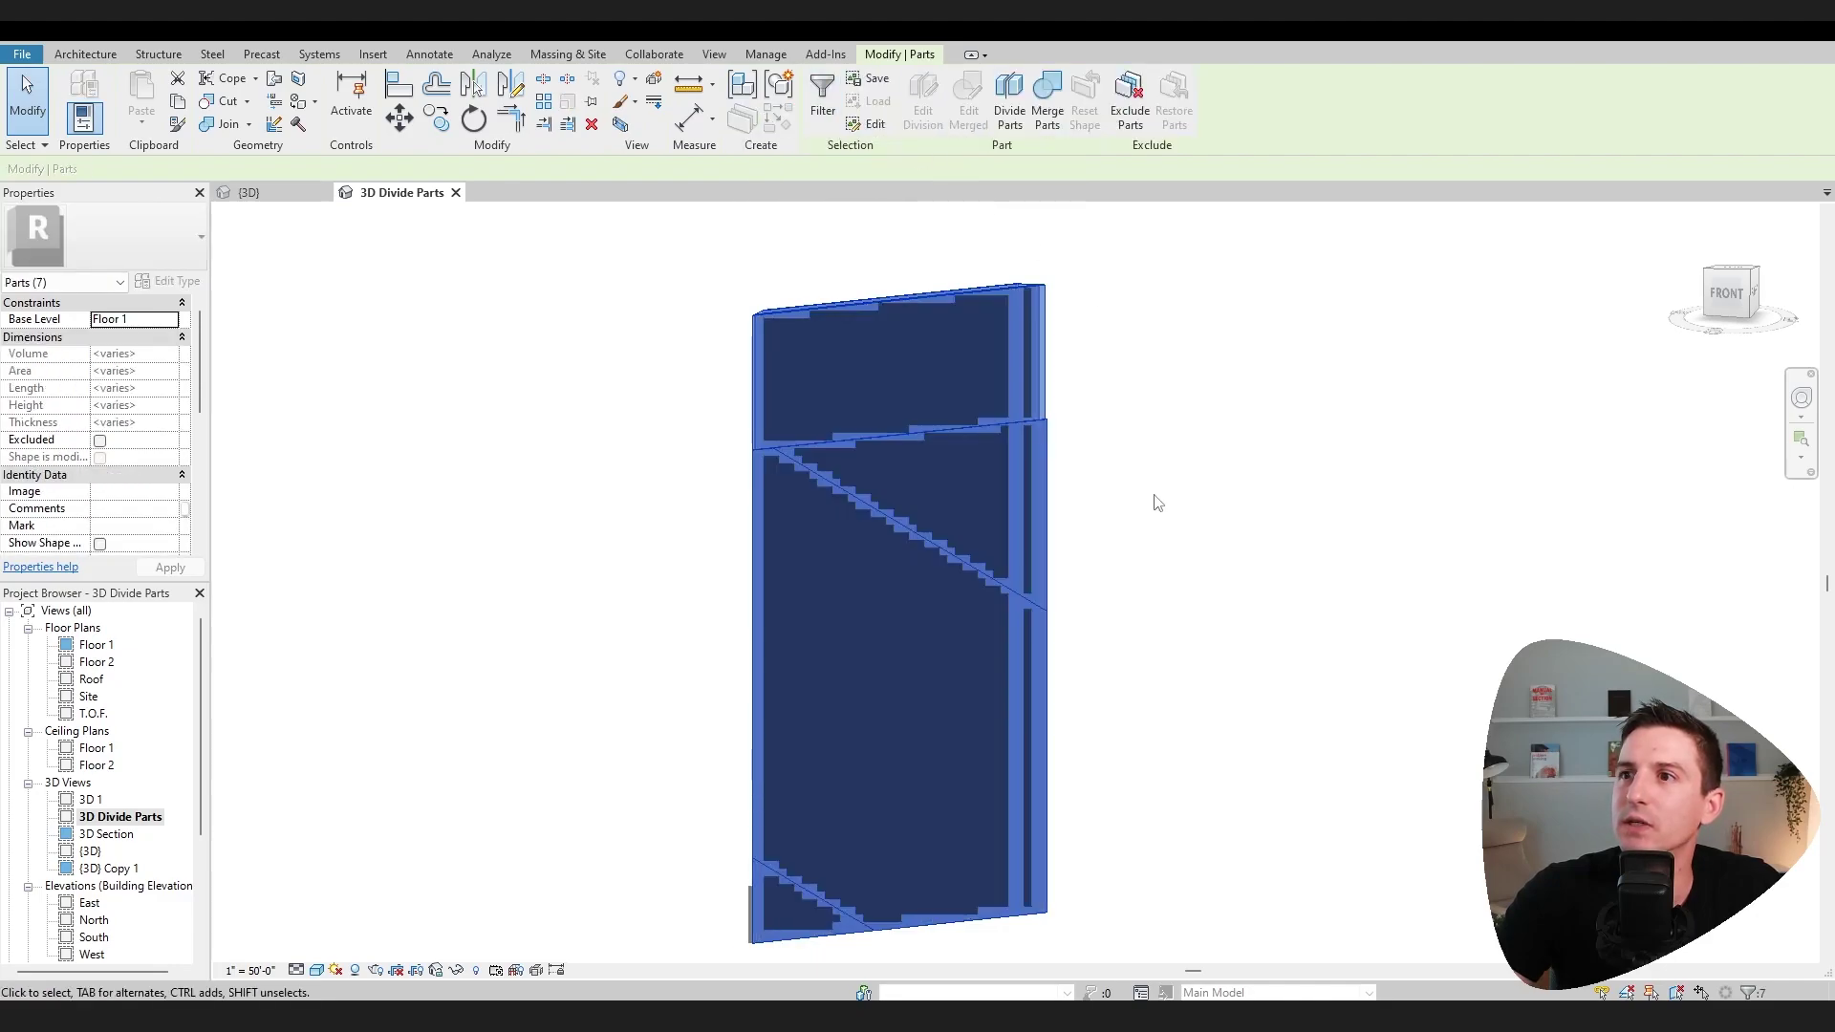
Step: Enable shape handles on the exterior copper part and pull its top edge down to expose the layer behind it
click(899, 426)
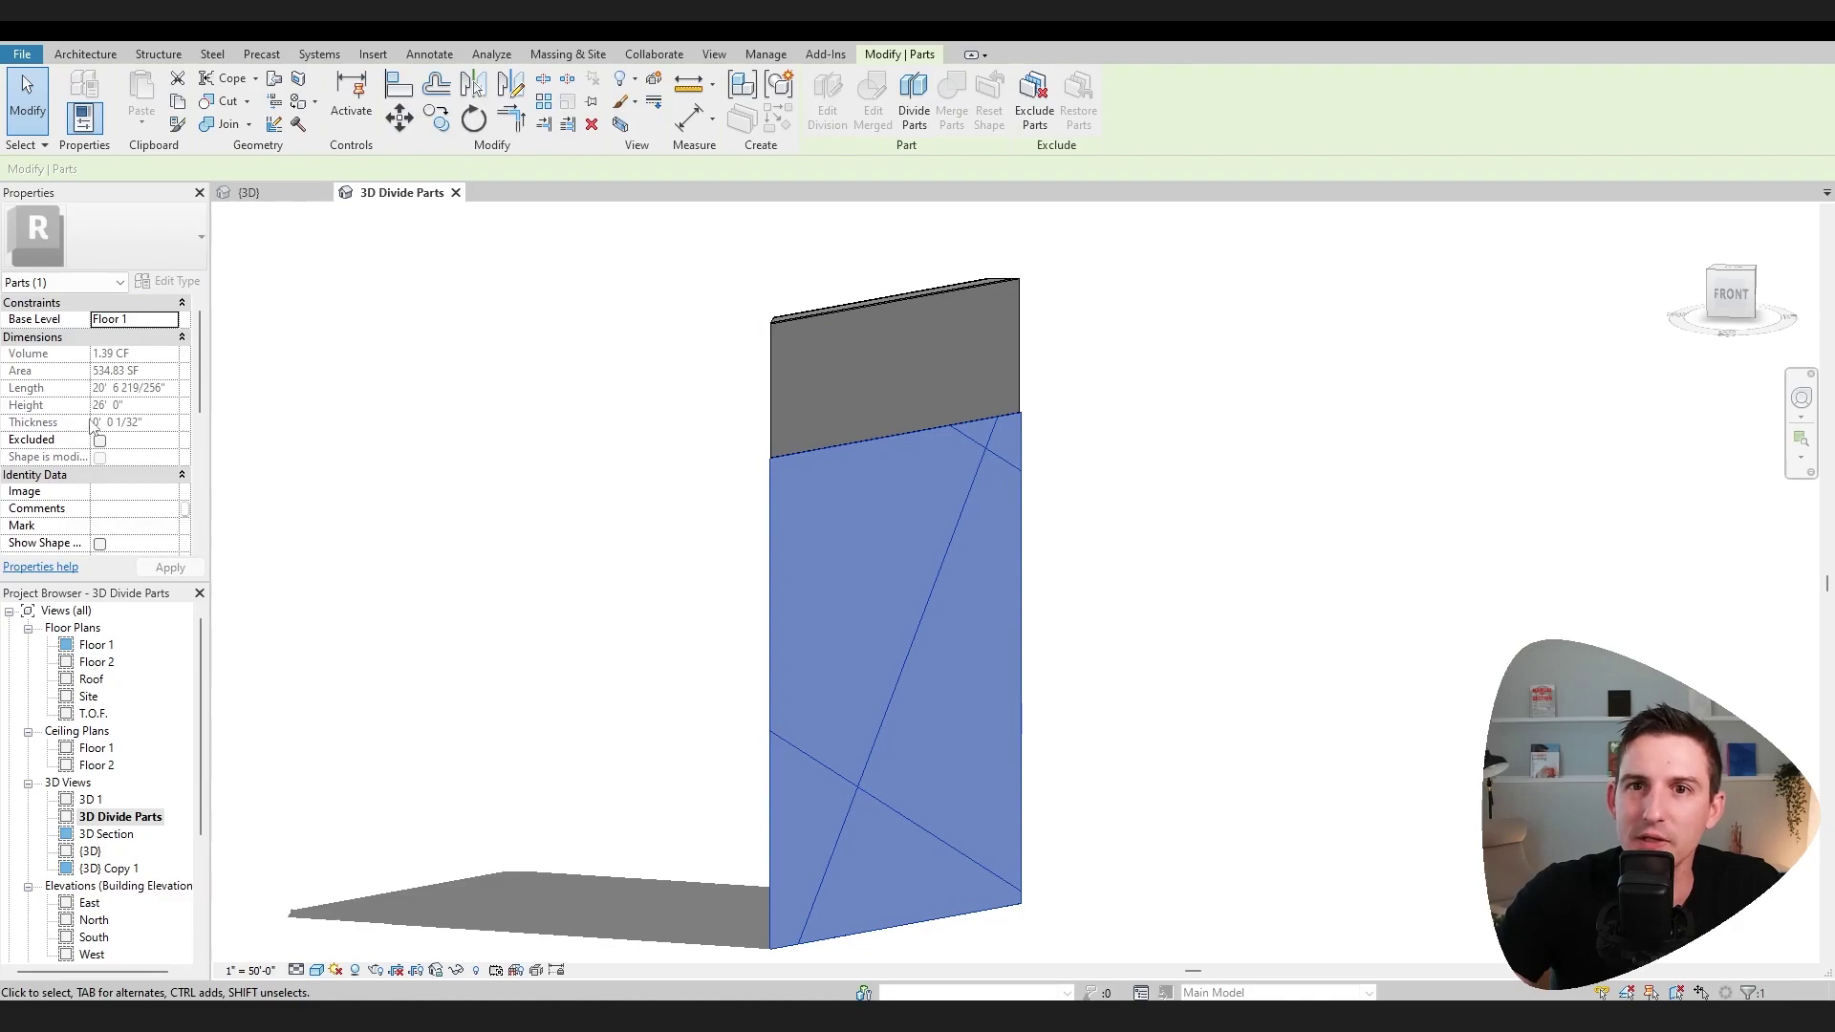
scroll(92, 425, down, 1)
click(100, 510)
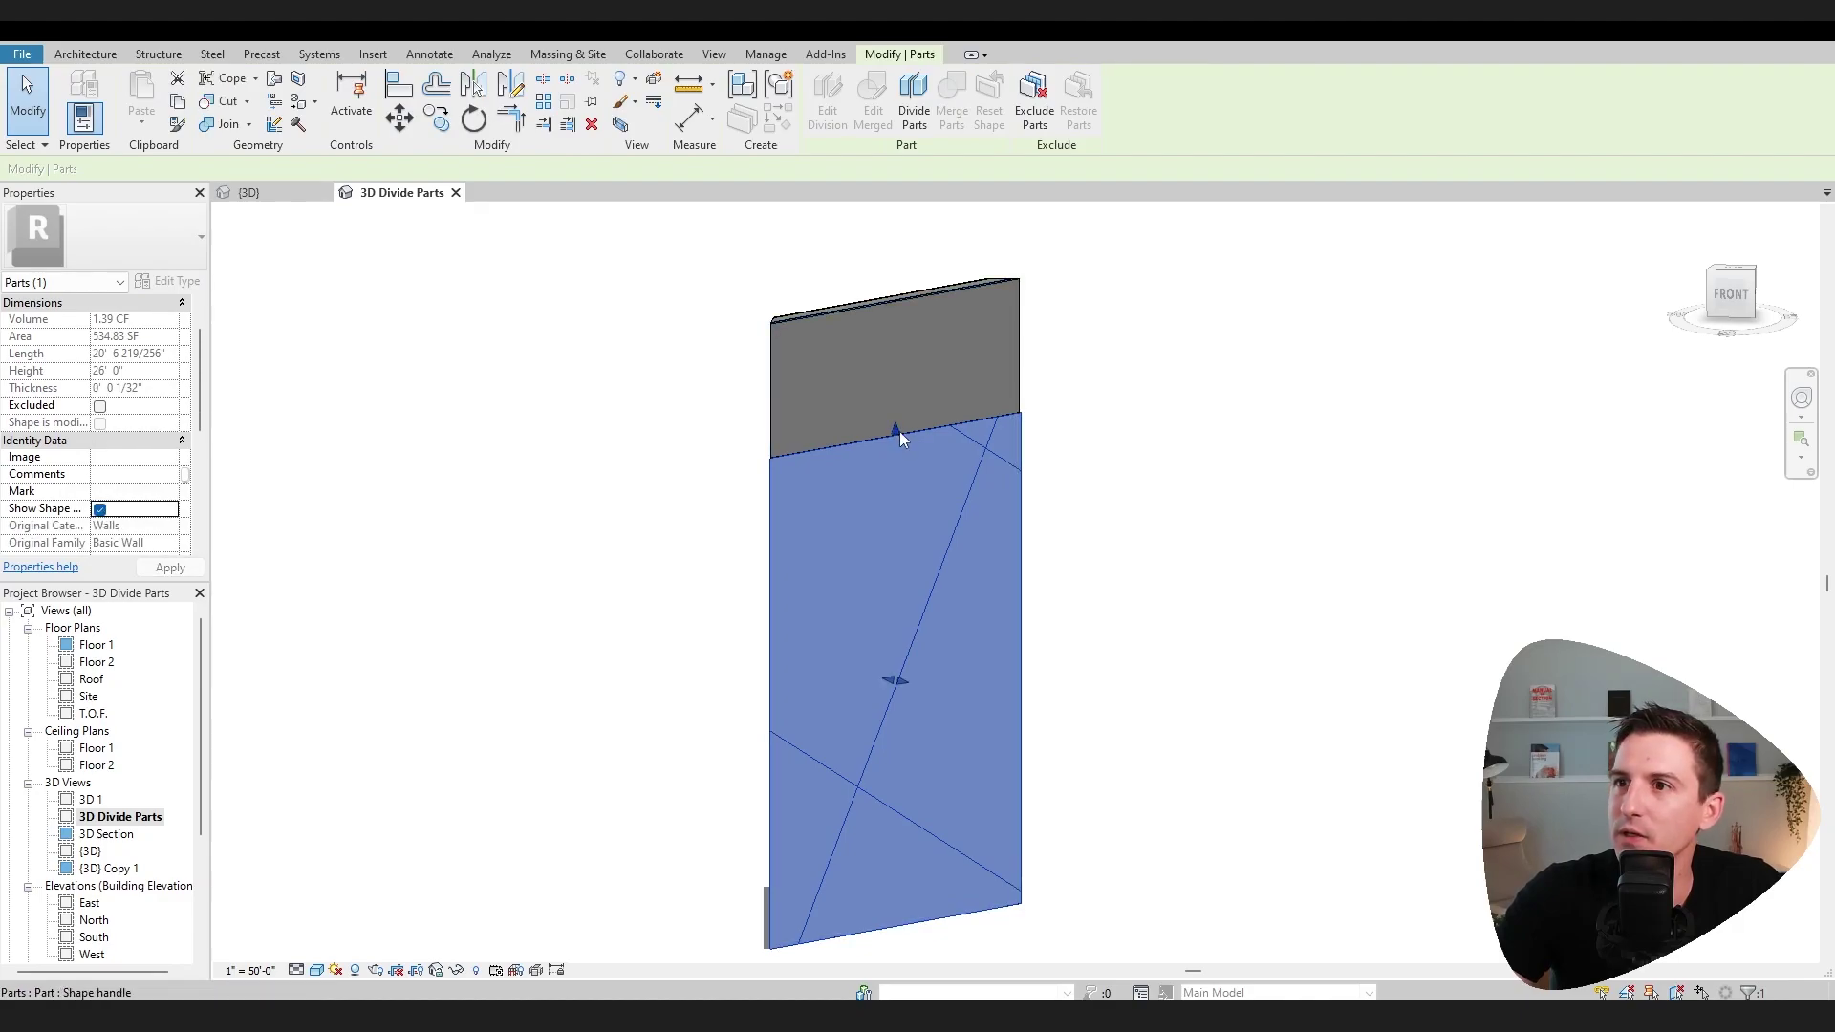
drag(914, 657, 916, 709)
click(1119, 696)
shift+middle_drag(1123, 702, 885, 499)
Step: Begin dividing the exposed metal furring part and open the division sketch for editing
click(794, 443)
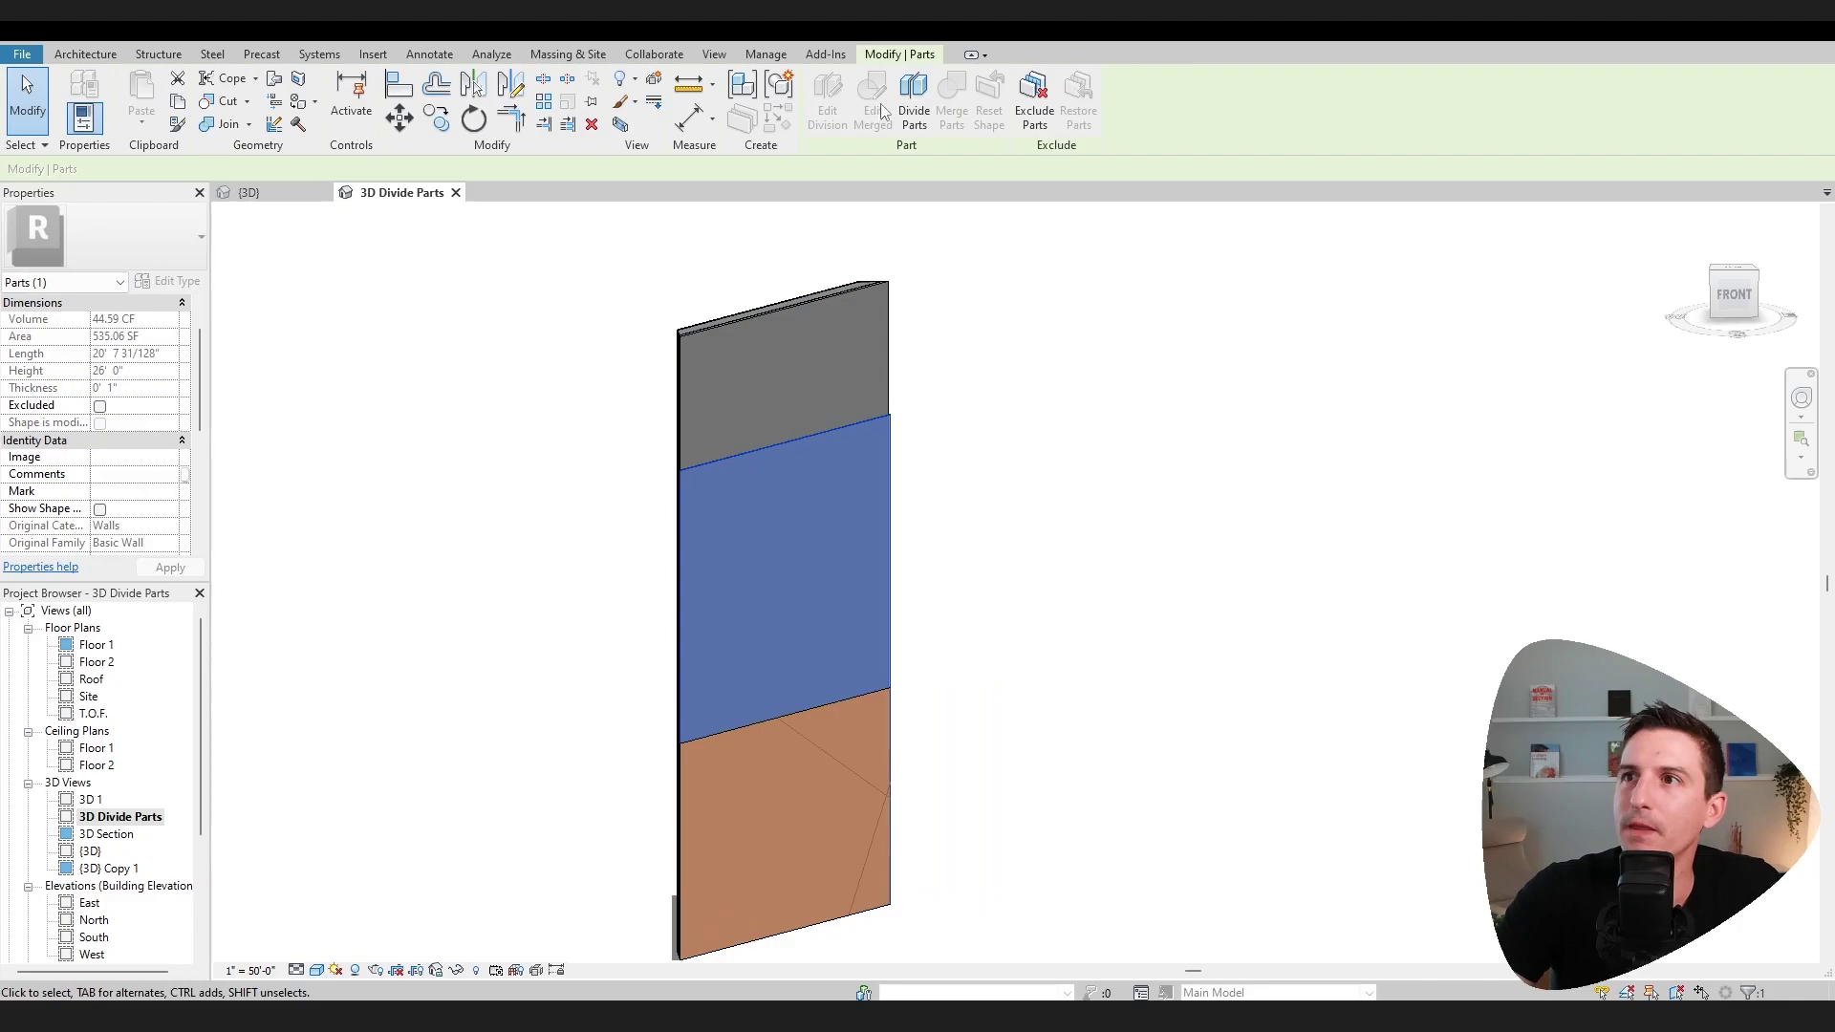
click(915, 100)
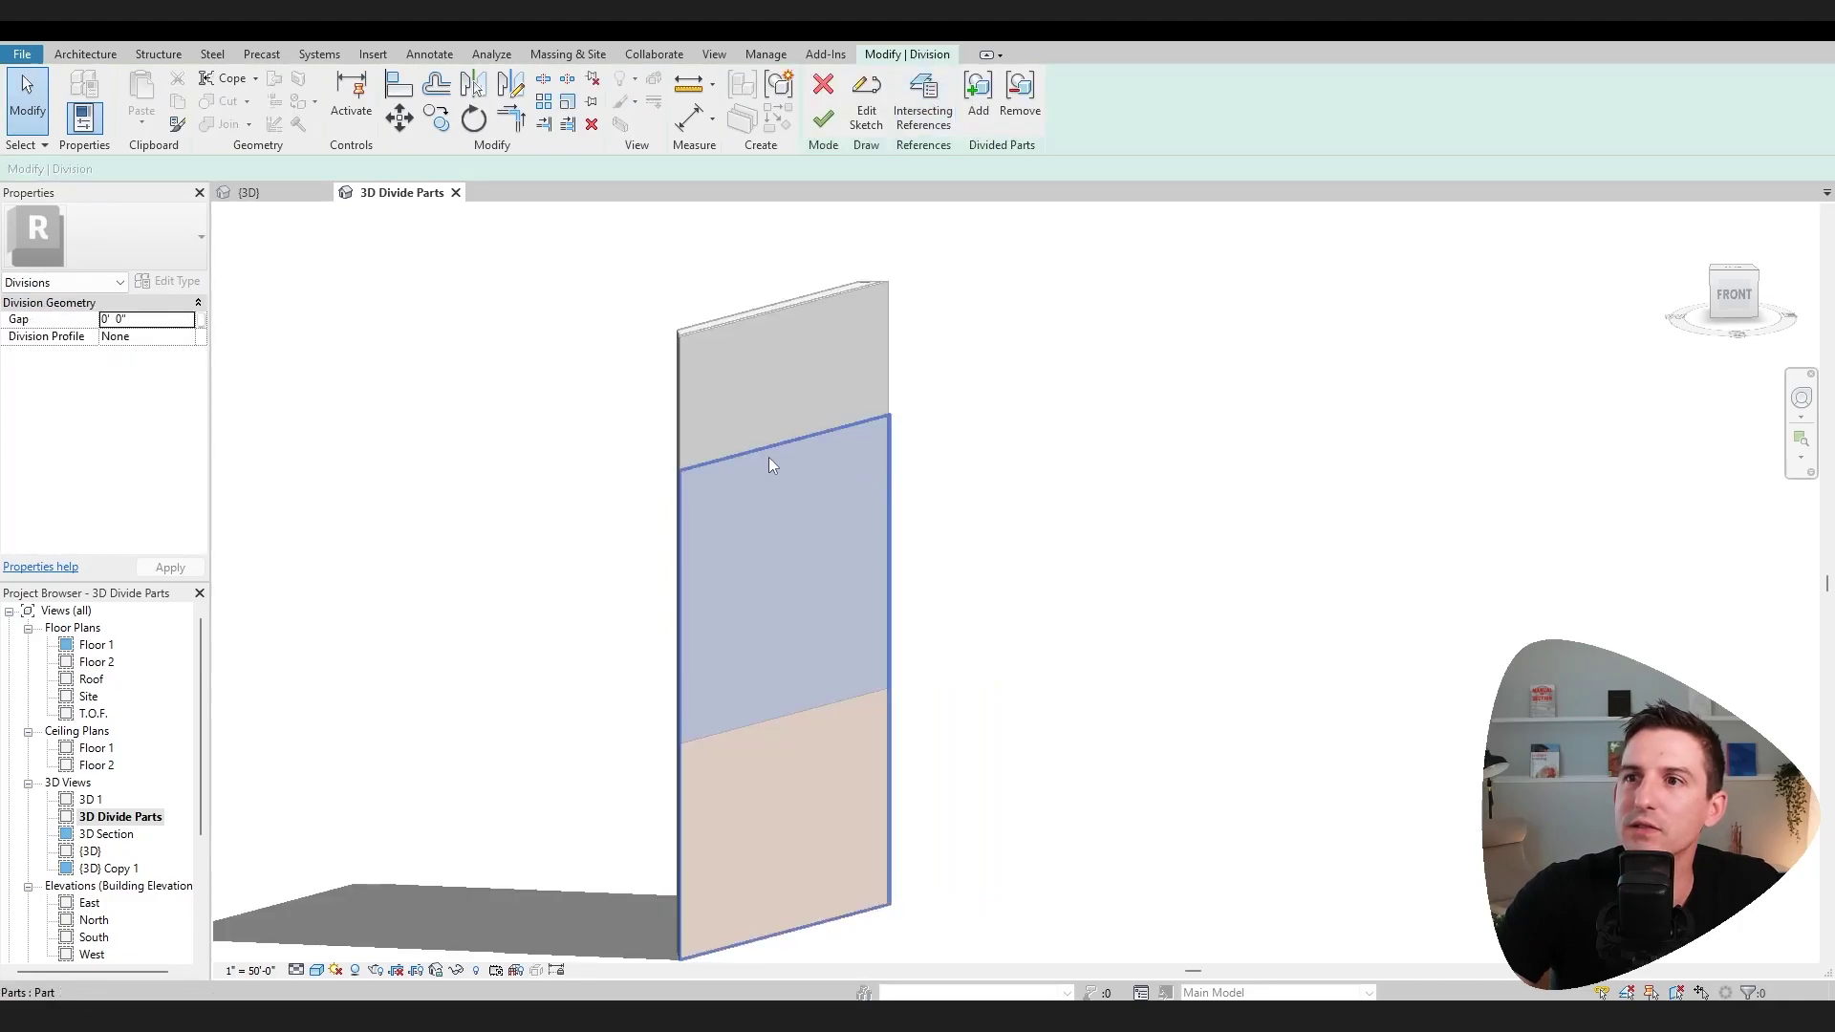
scroll(147, 375, down, 4)
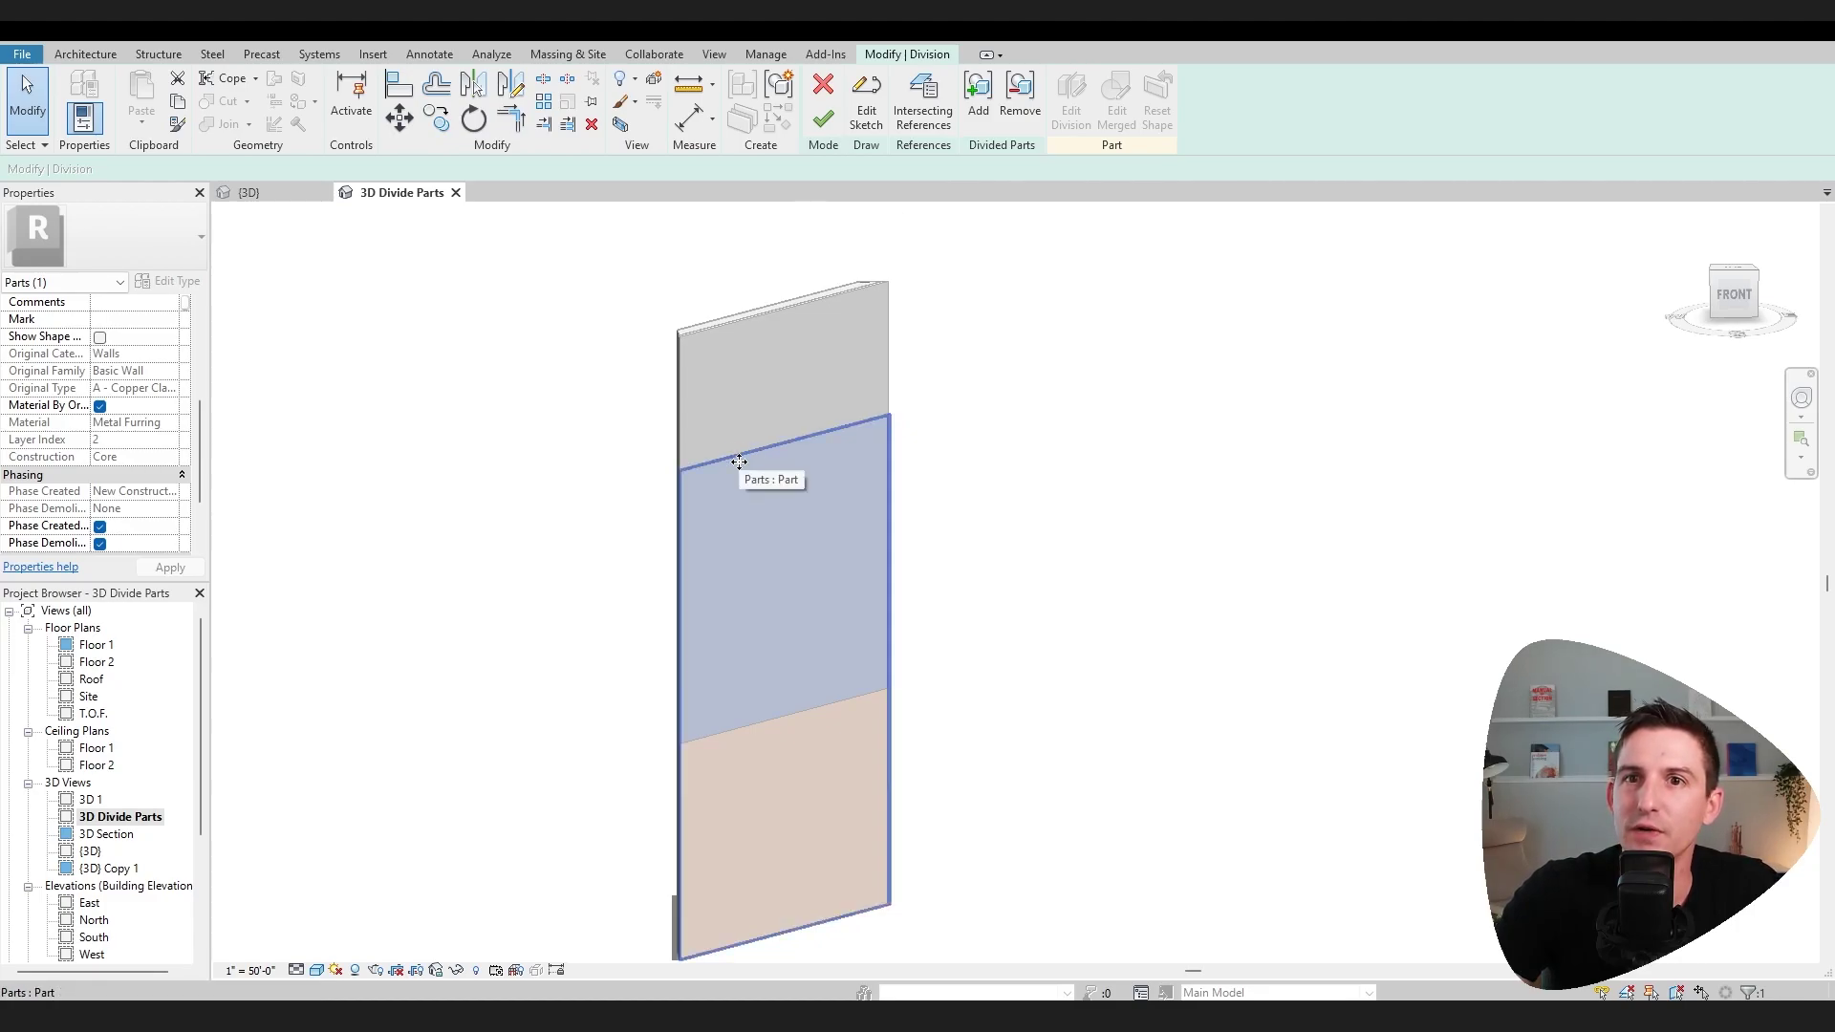
click(867, 115)
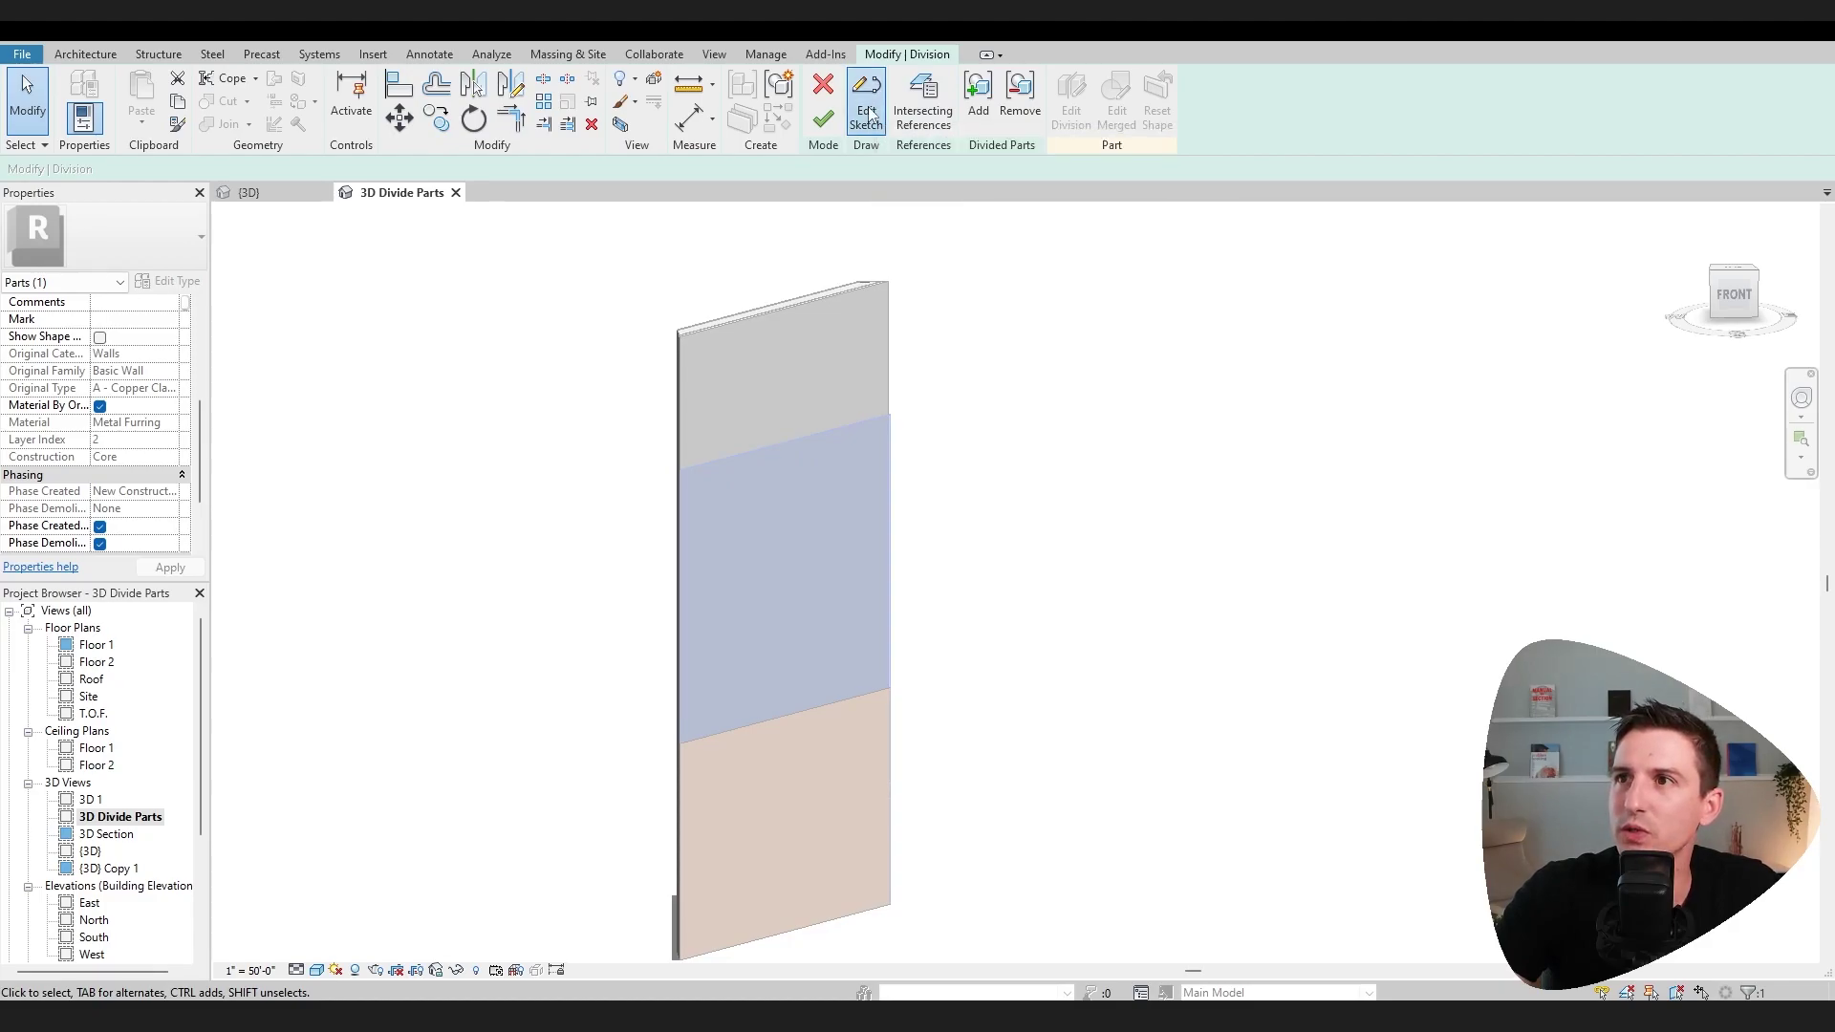
shift+middle_drag(954, 640, 853, 635)
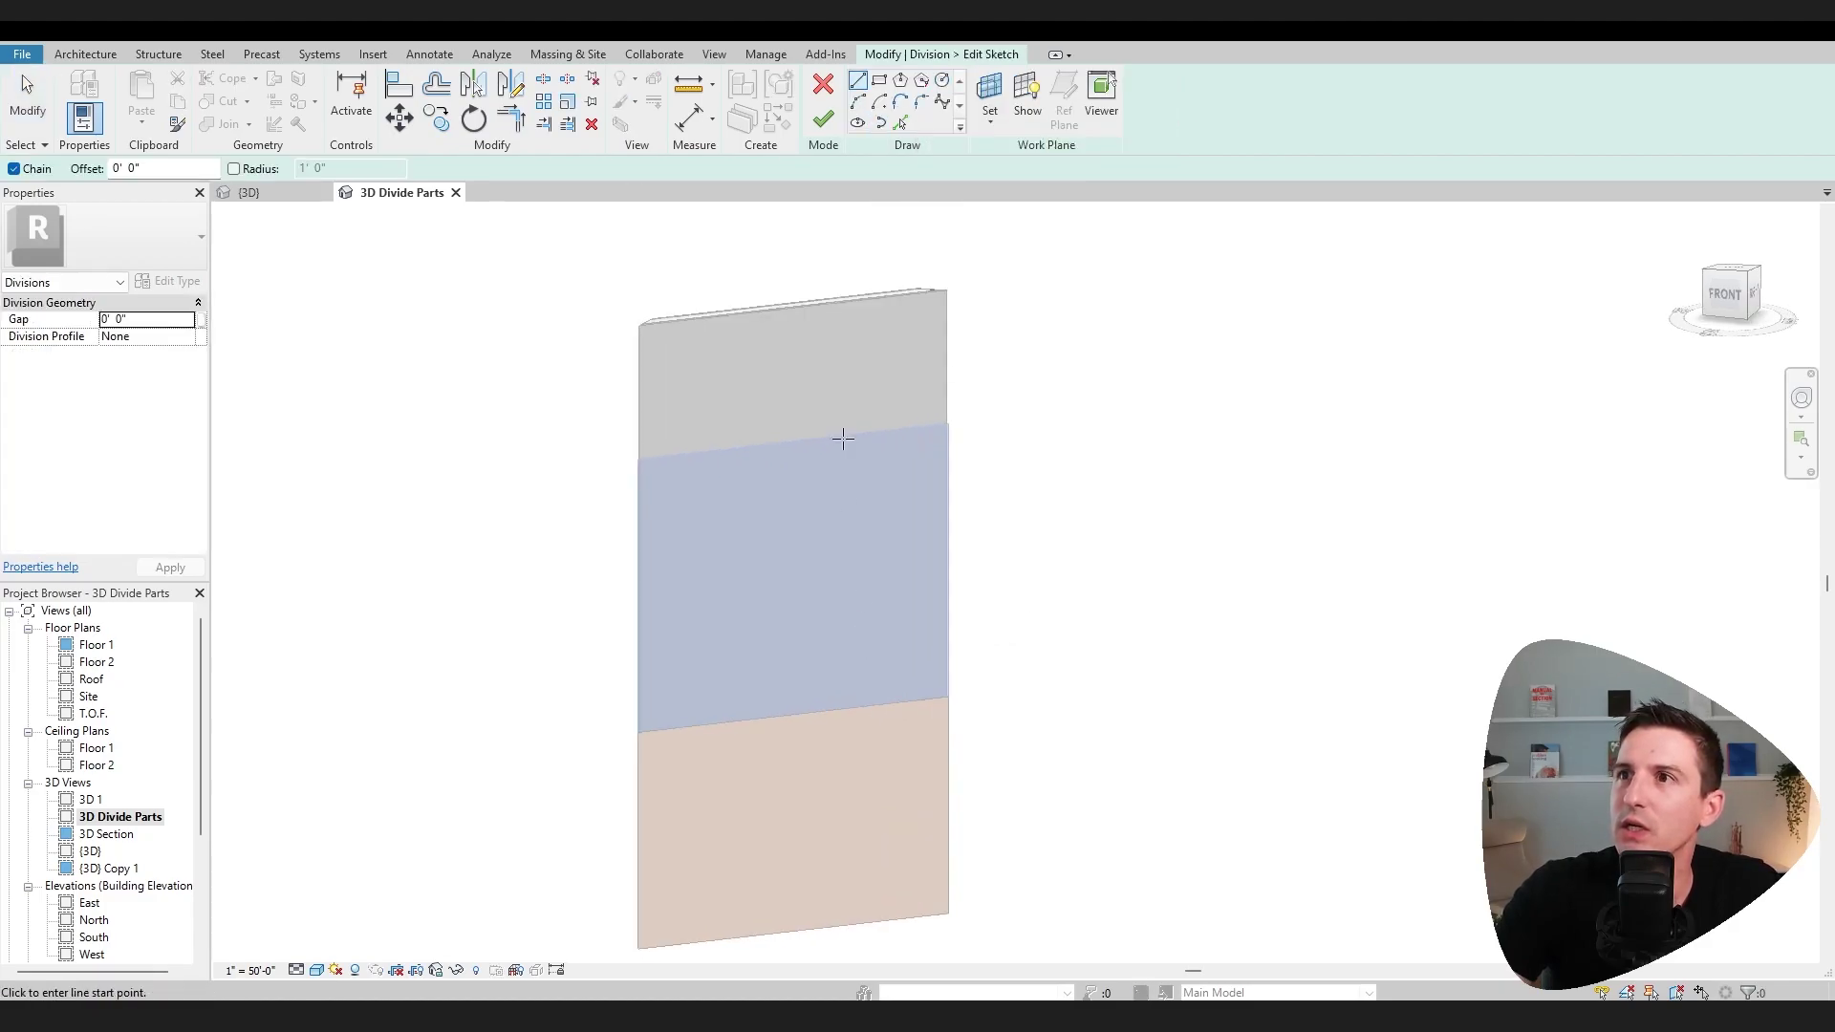
Step: Show the work plane and set it by picking the front face of the metal furring part
click(1021, 91)
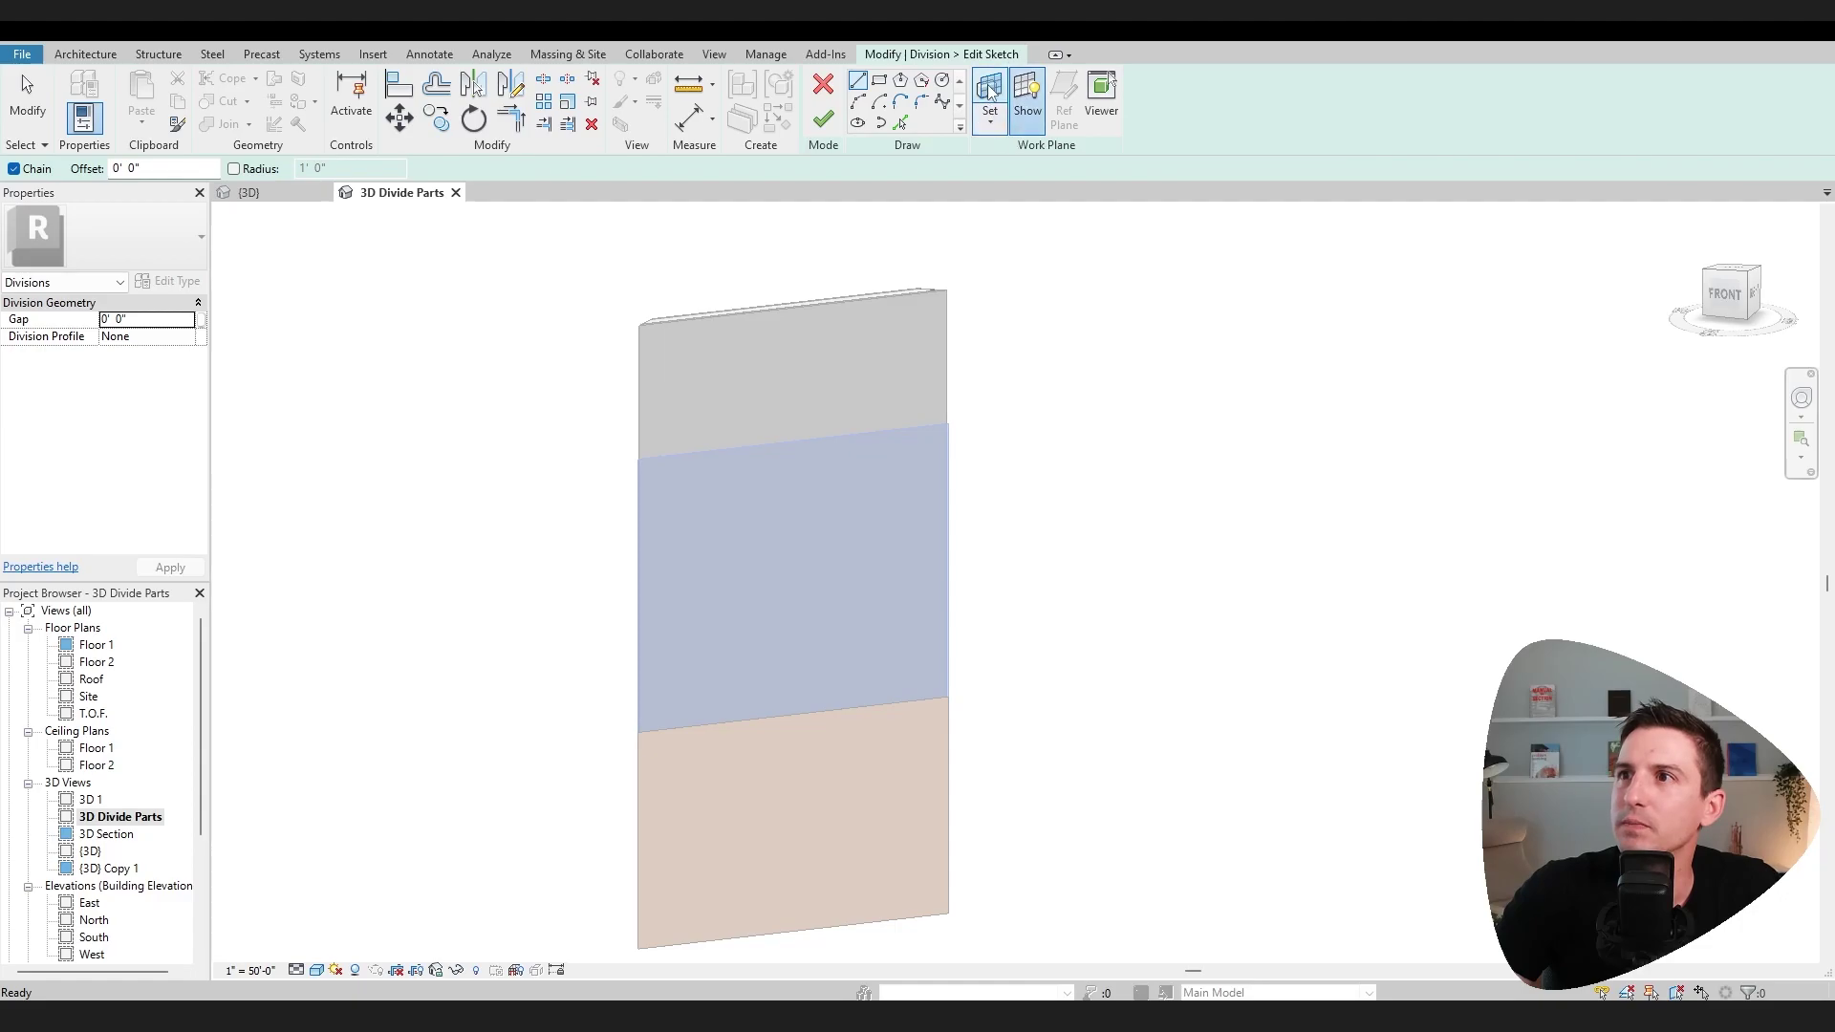
click(990, 91)
click(796, 545)
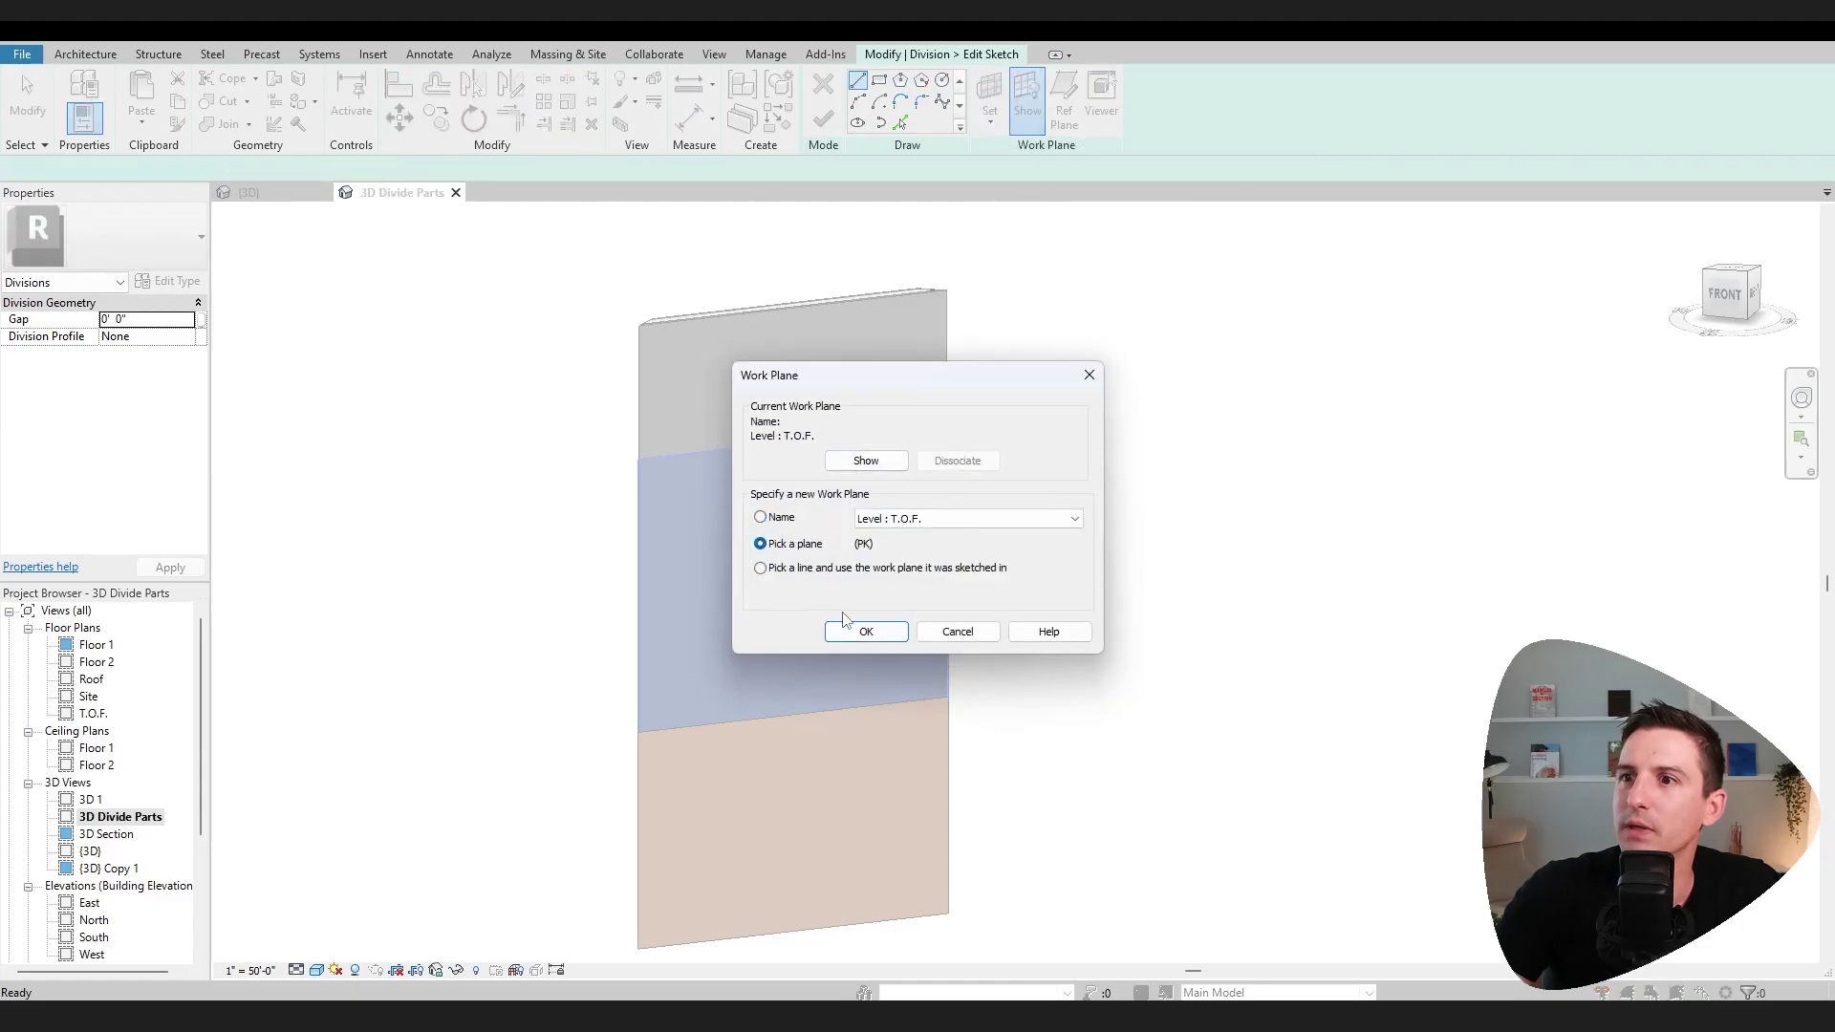
click(867, 629)
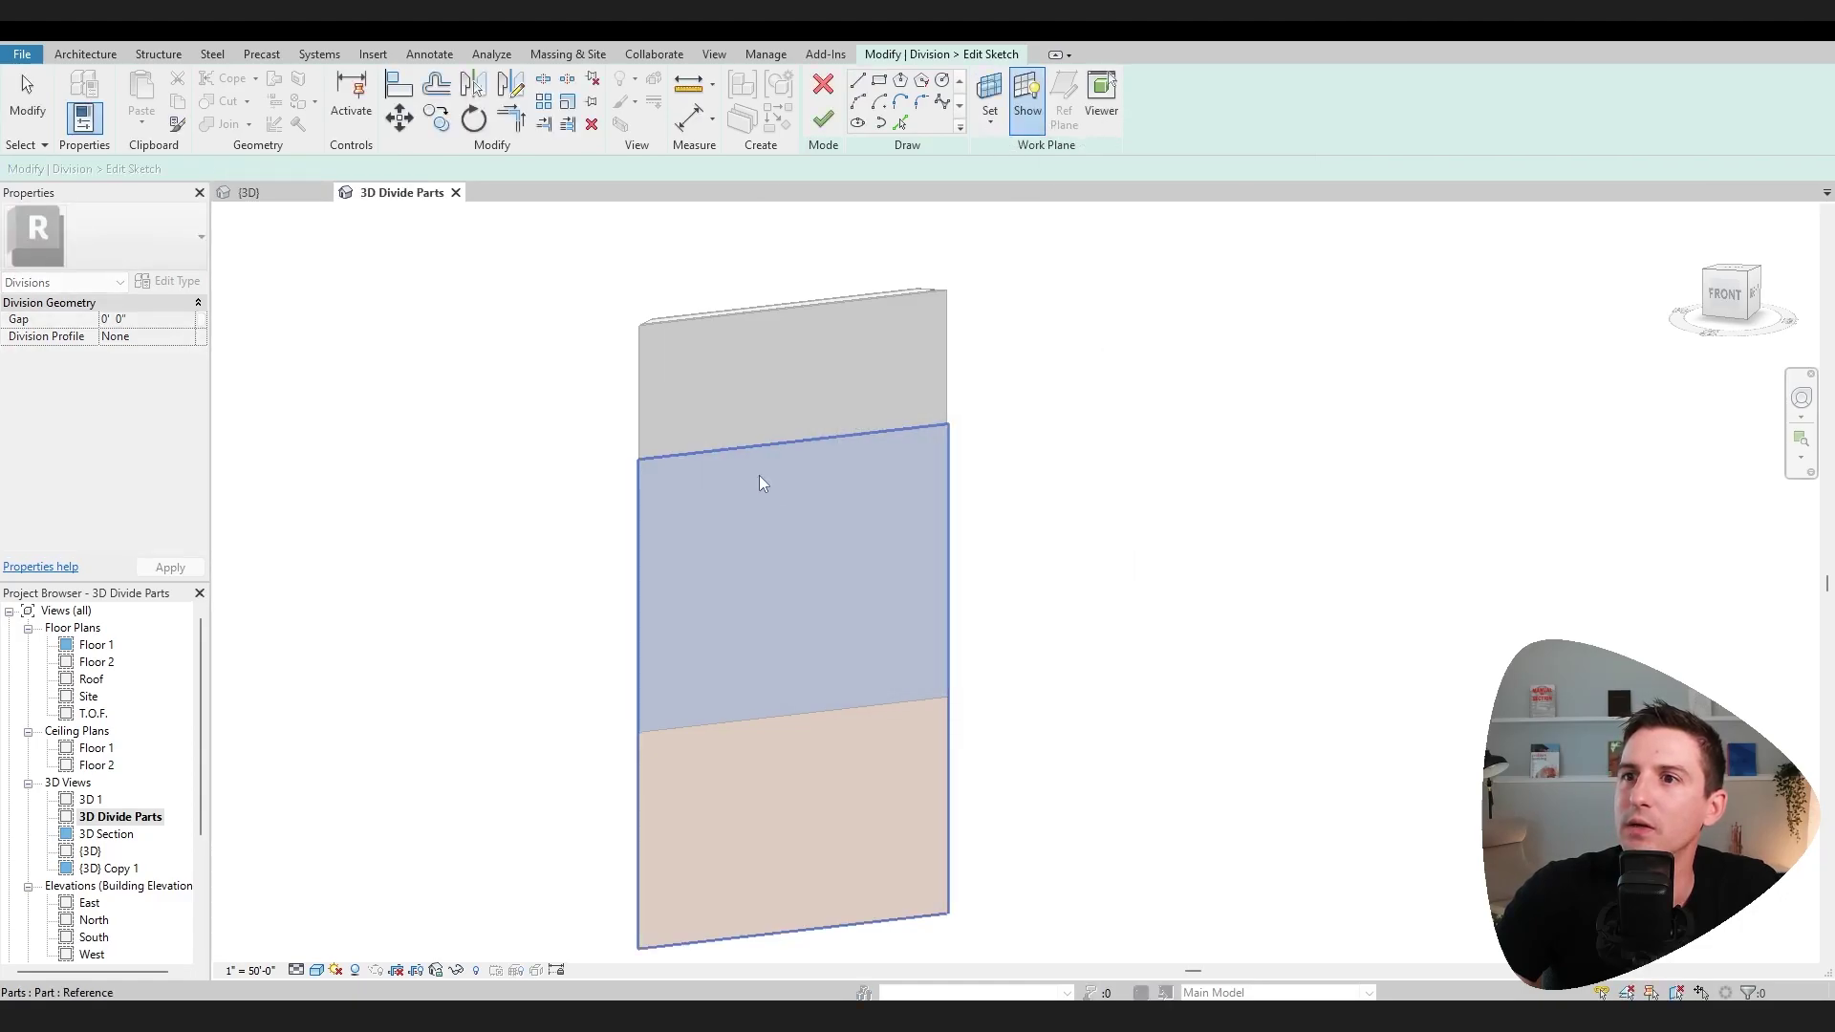
click(762, 478)
Step: Draw a vertical division line about 30' 6" long along the furring's left edge, extending past the top and bottom of the part
mouse_move(721, 643)
shift+middle_down()
mouse_move(830, 685)
mouse_move(824, 619)
mouse_move(987, 579)
shift+middle_up()
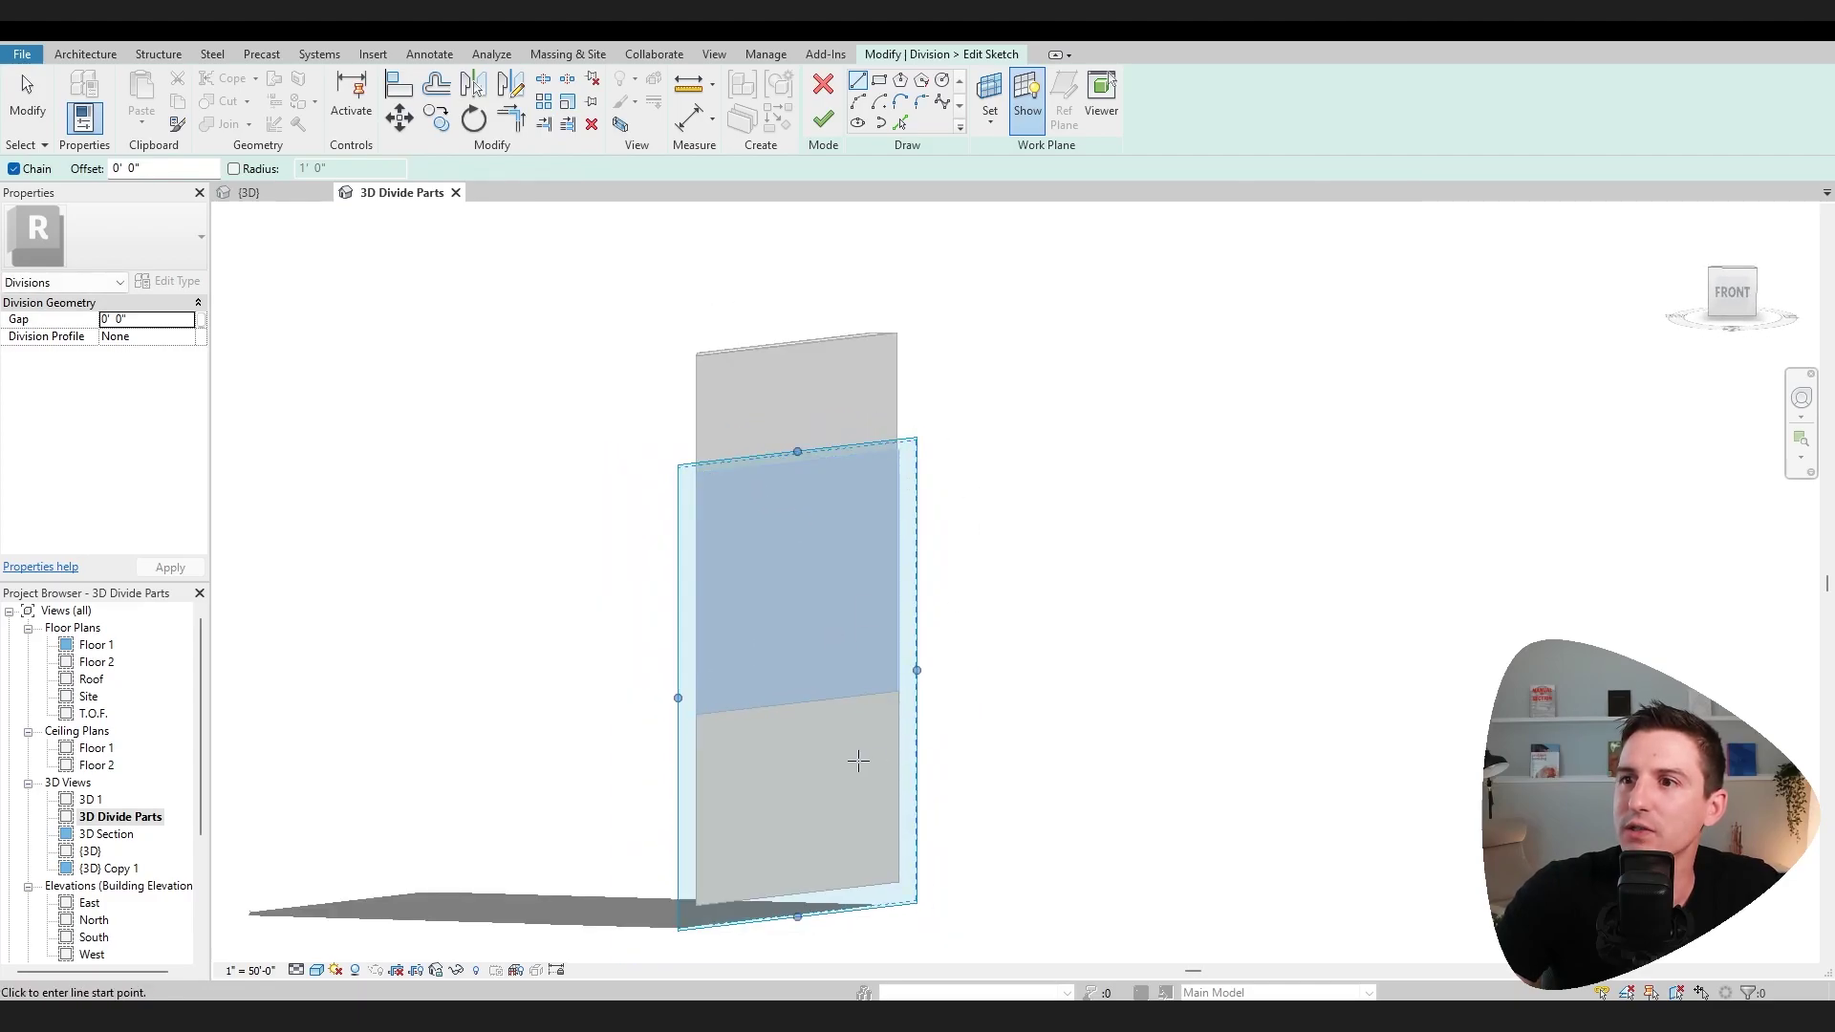
shift+middle_drag(860, 758, 779, 750)
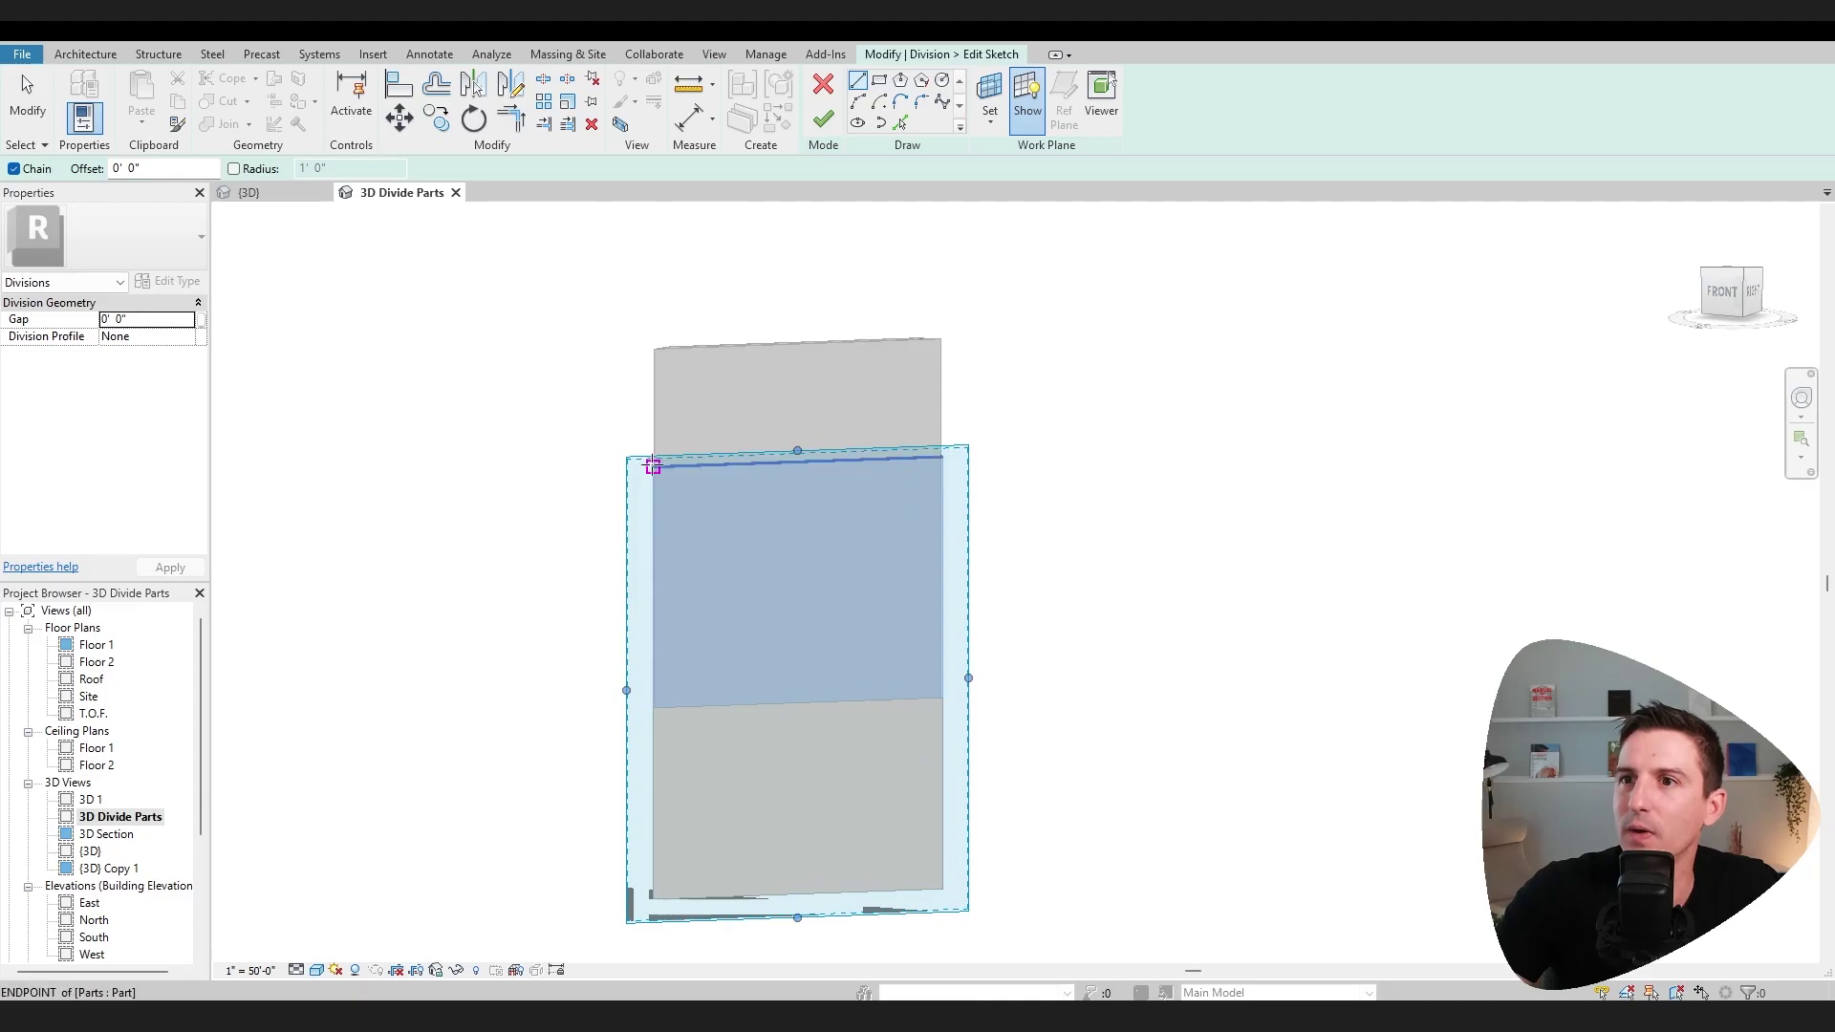
click(652, 465)
click(654, 946)
key(Escape)
key(Escape)
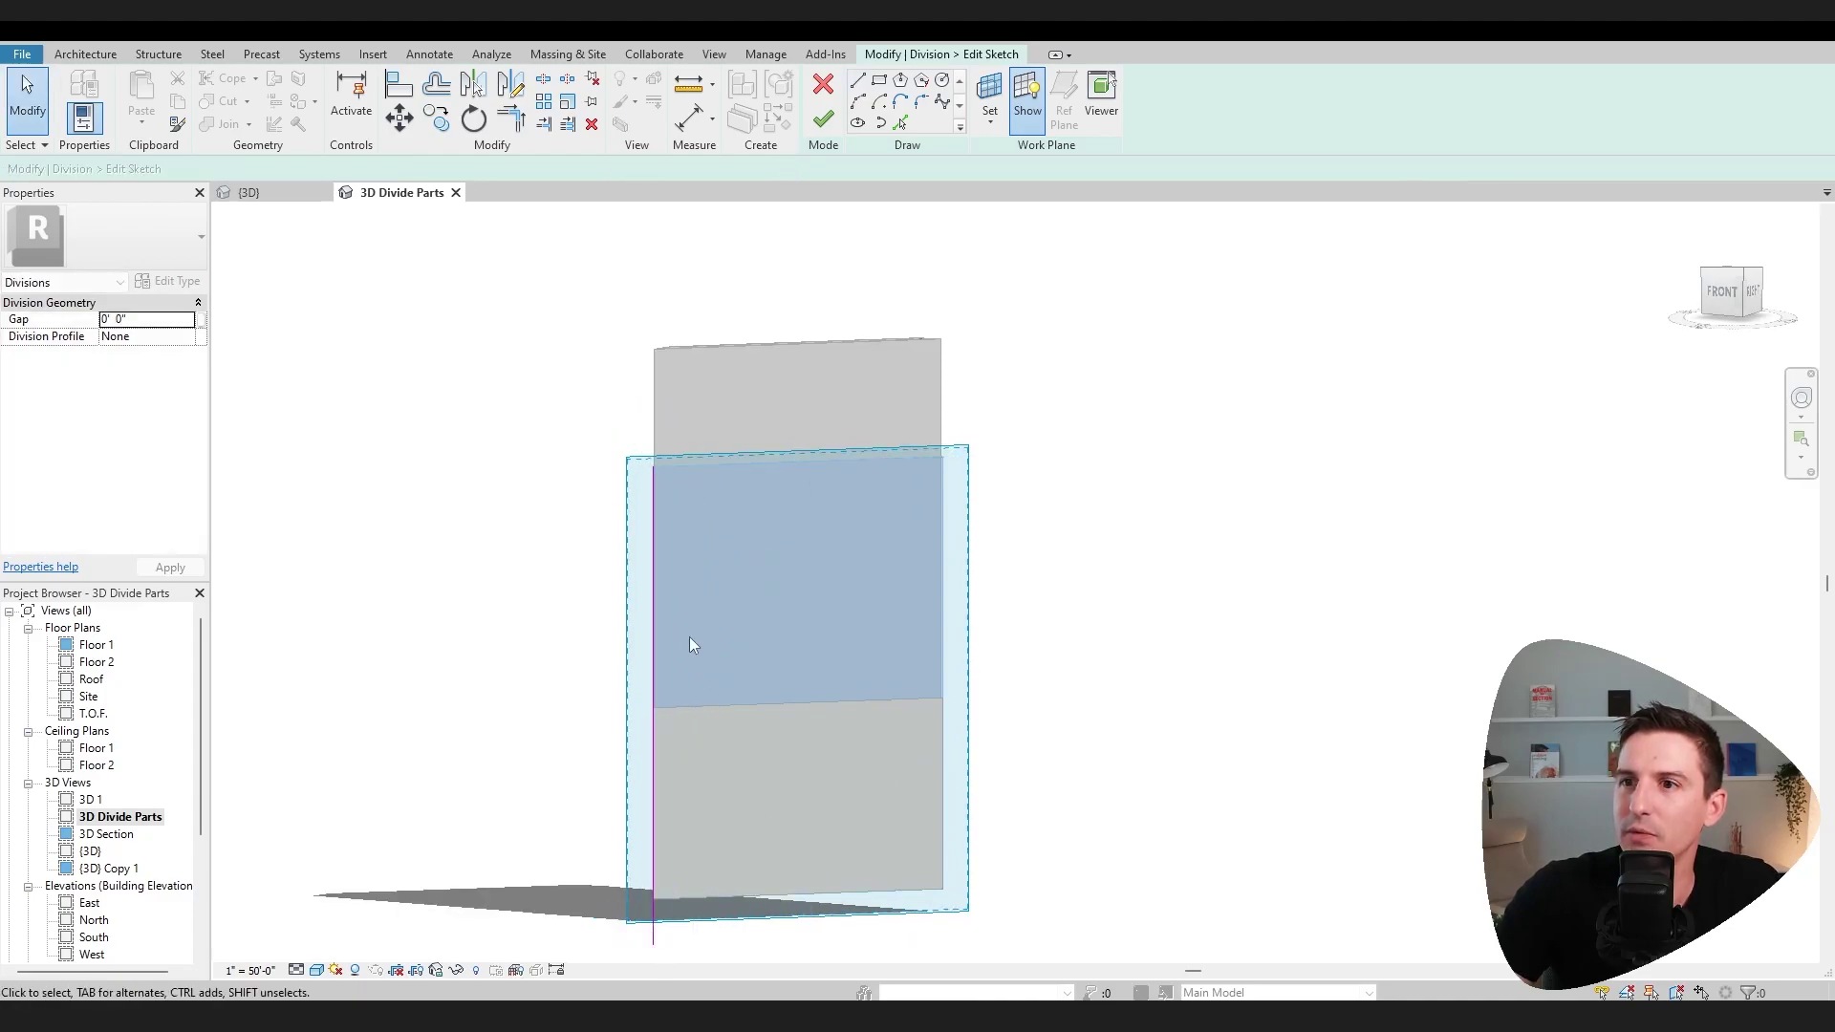
drag(653, 467, 652, 423)
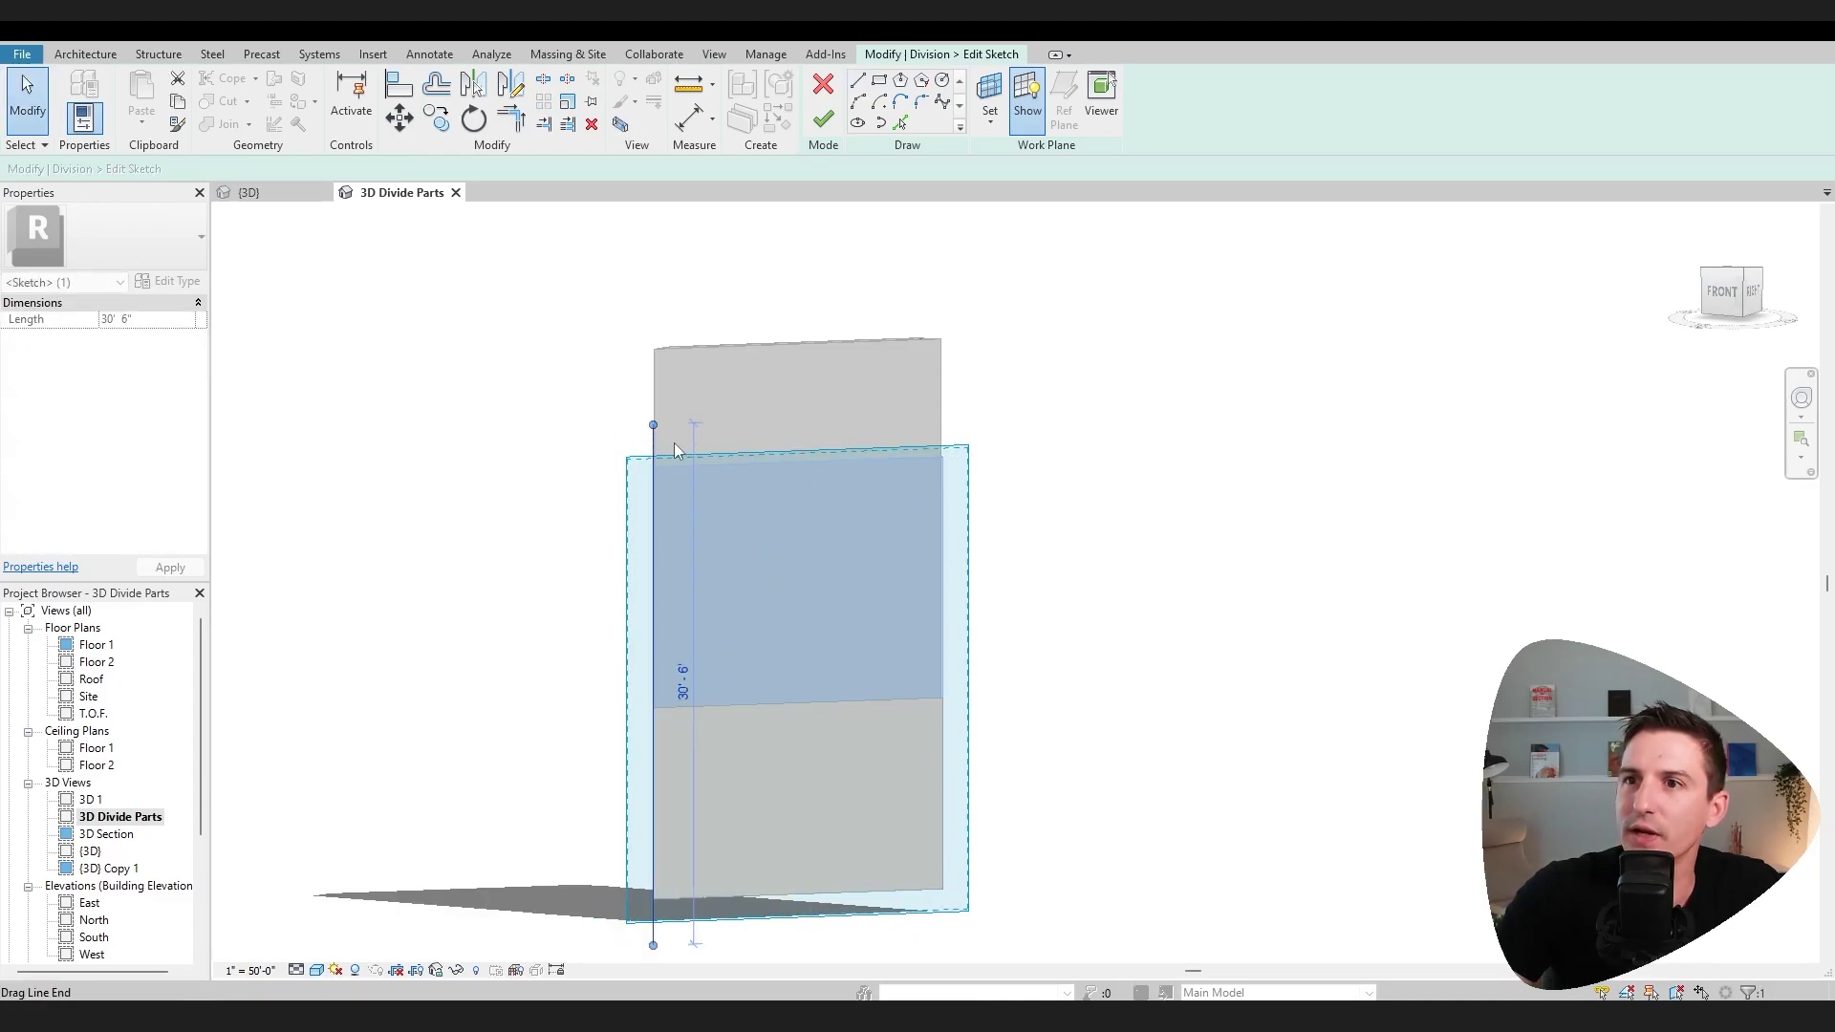
Step: Copy the vertical division line 2" to the right to form the first strip
click(747, 645)
shift+middle_drag(748, 645, 655, 602)
click(522, 361)
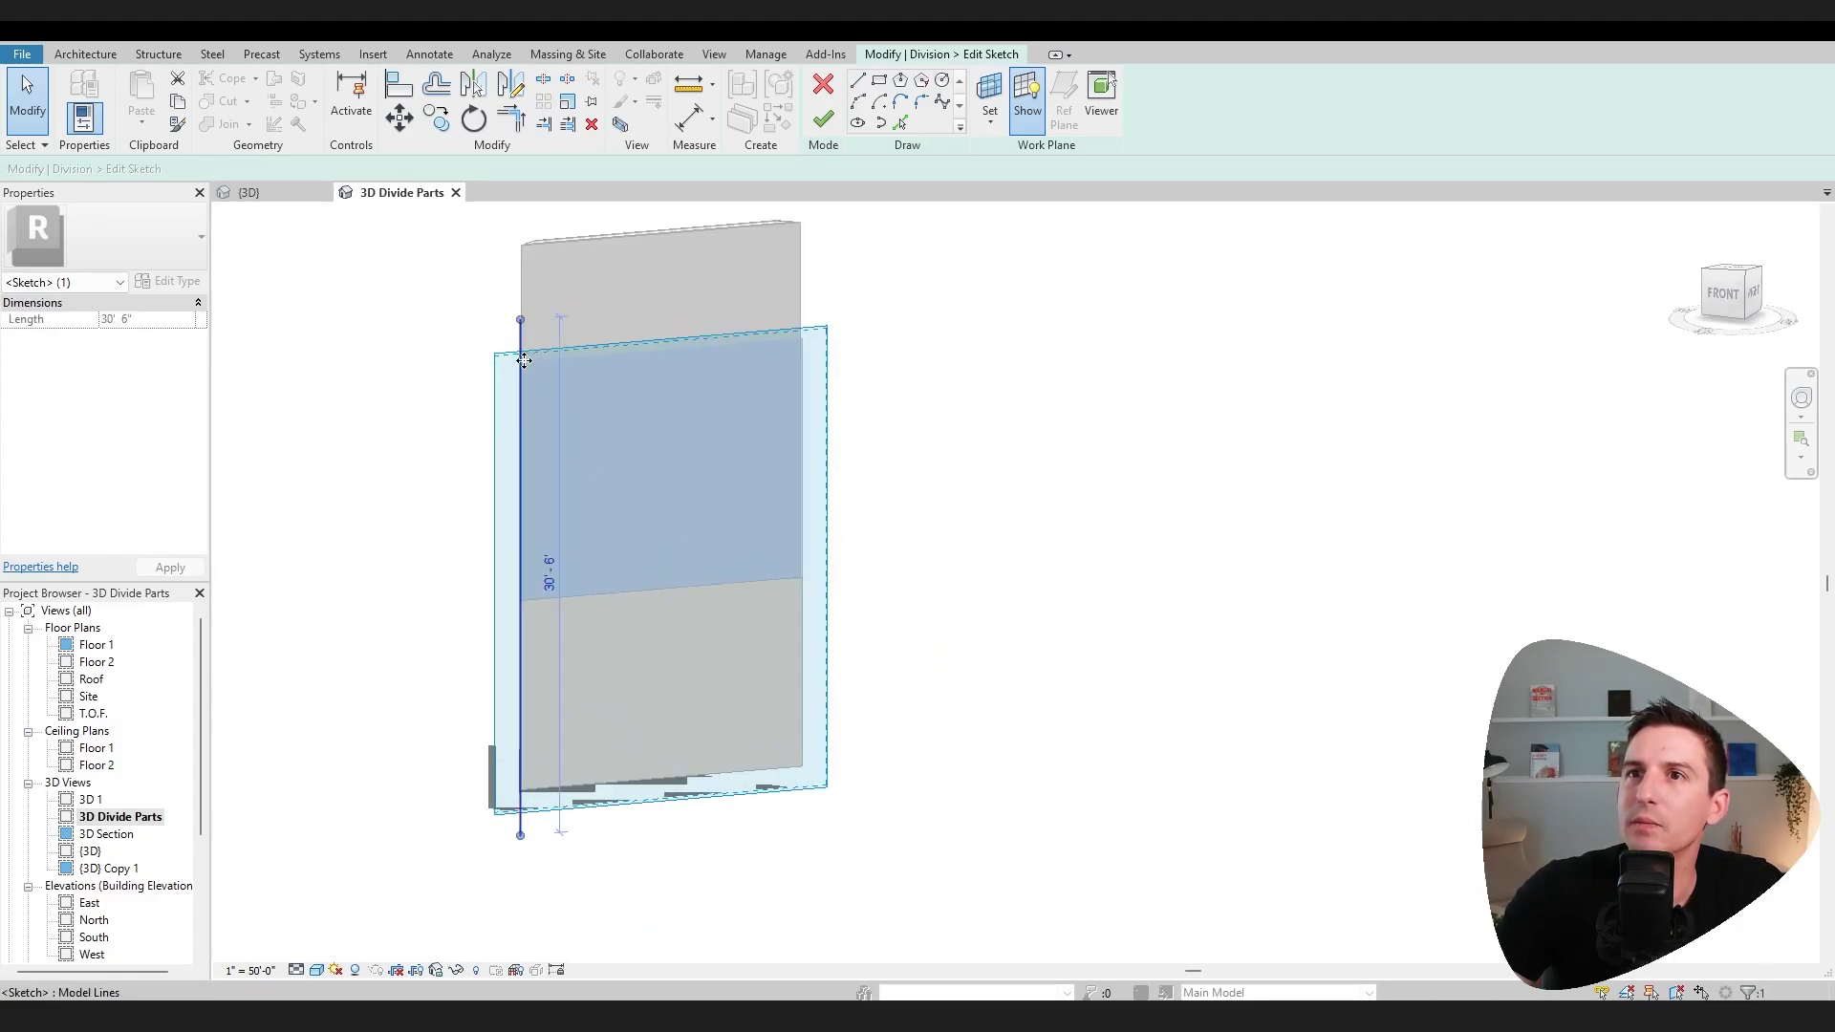
key(m)
key(v)
click(522, 399)
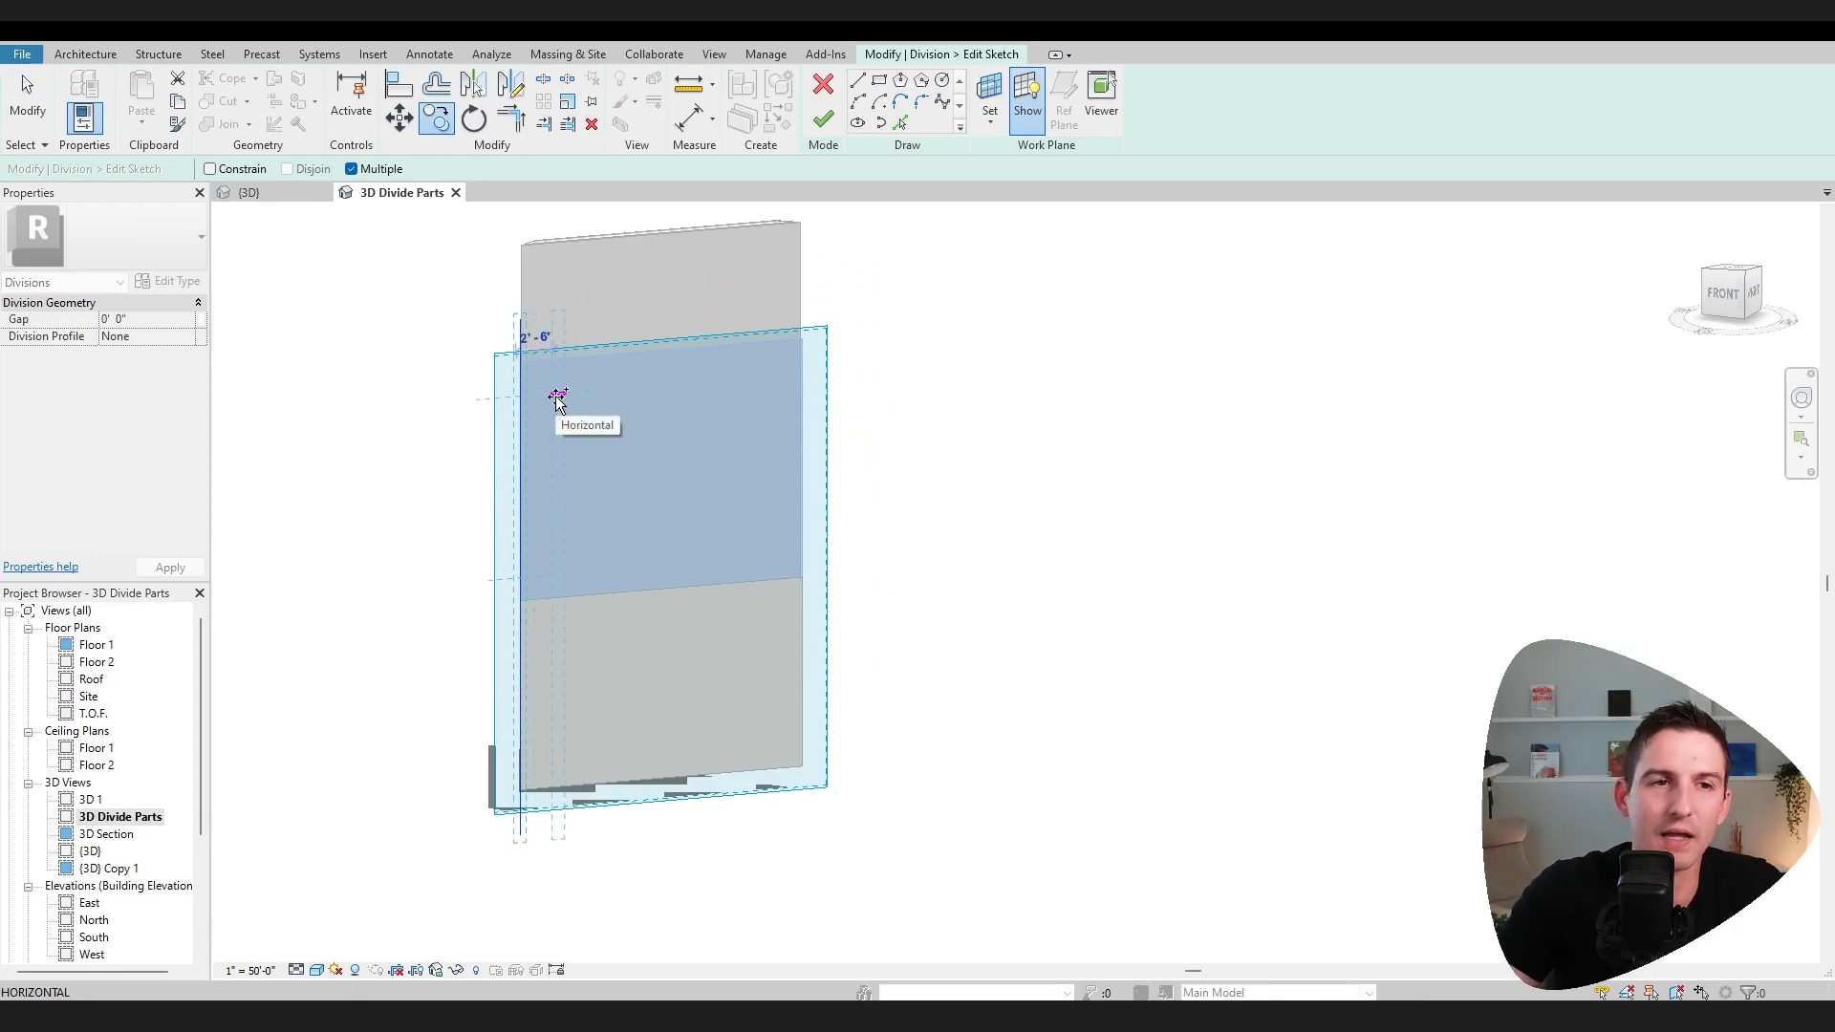
text(2')
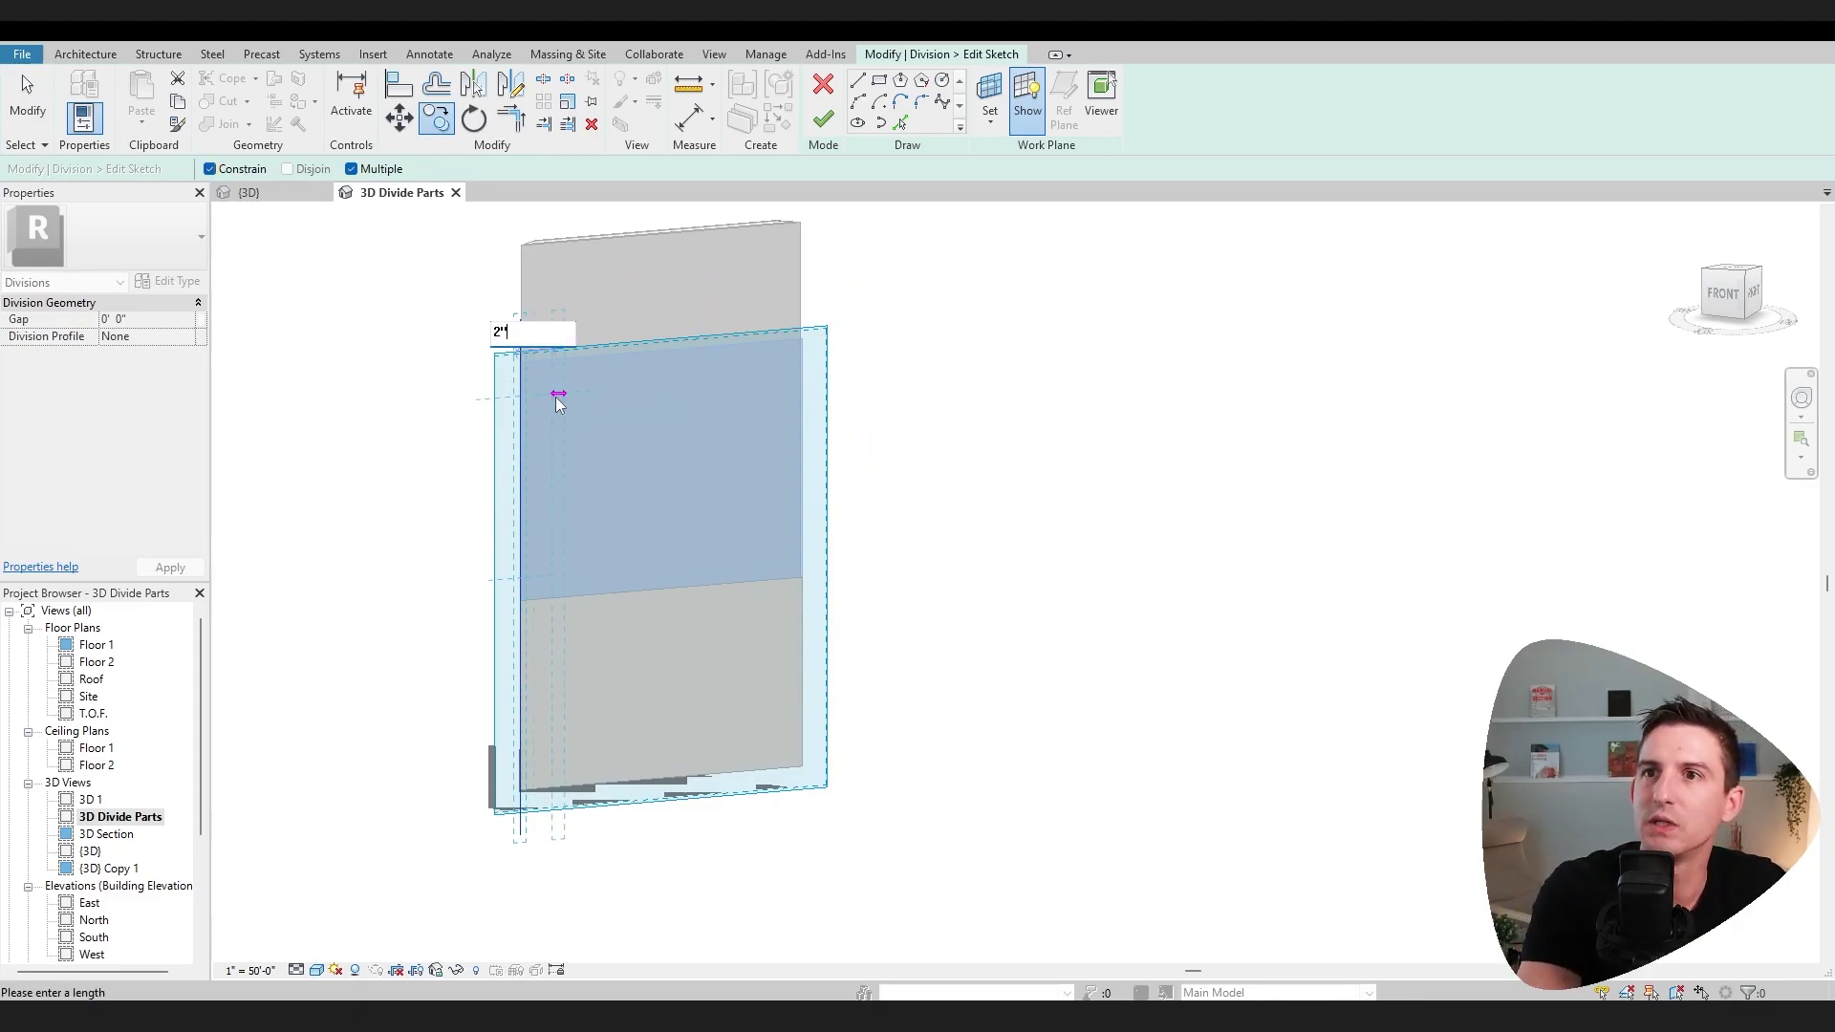
key(Return)
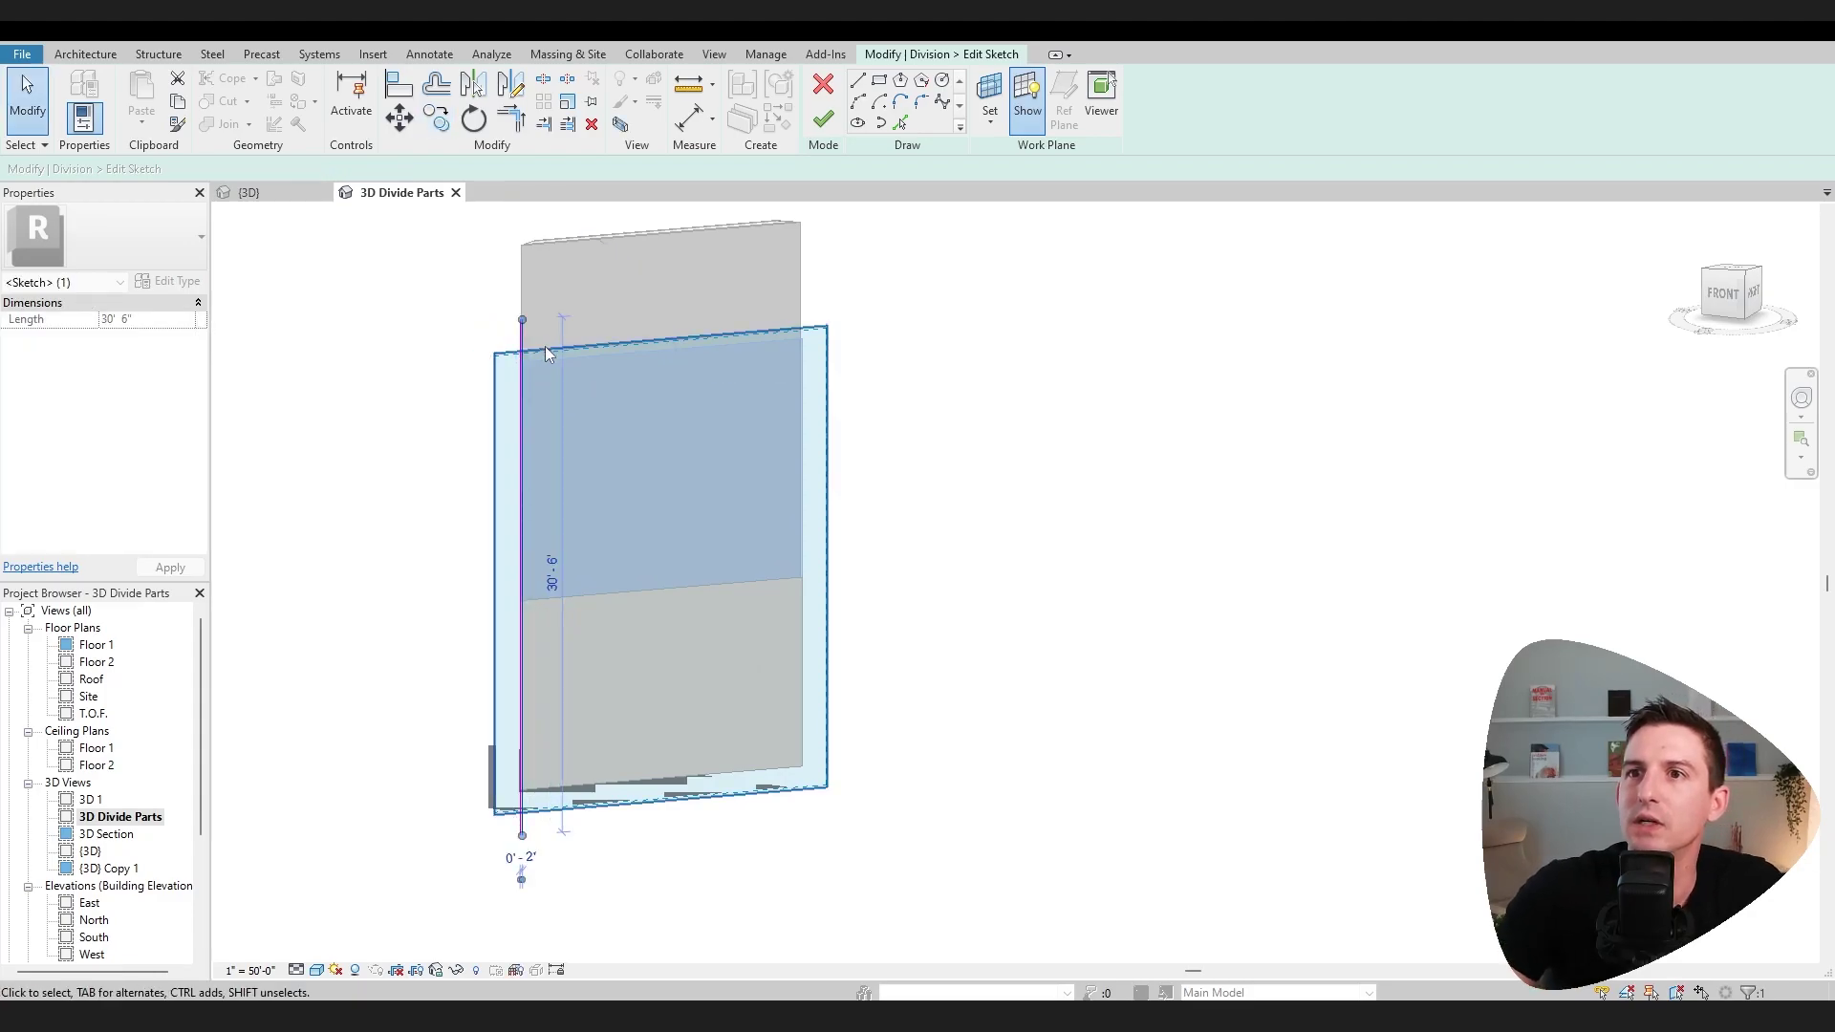
Step: Copy the pair of vertical lines 11" to the right
scroll(522, 383, up, 5)
scroll(521, 382, up, 2)
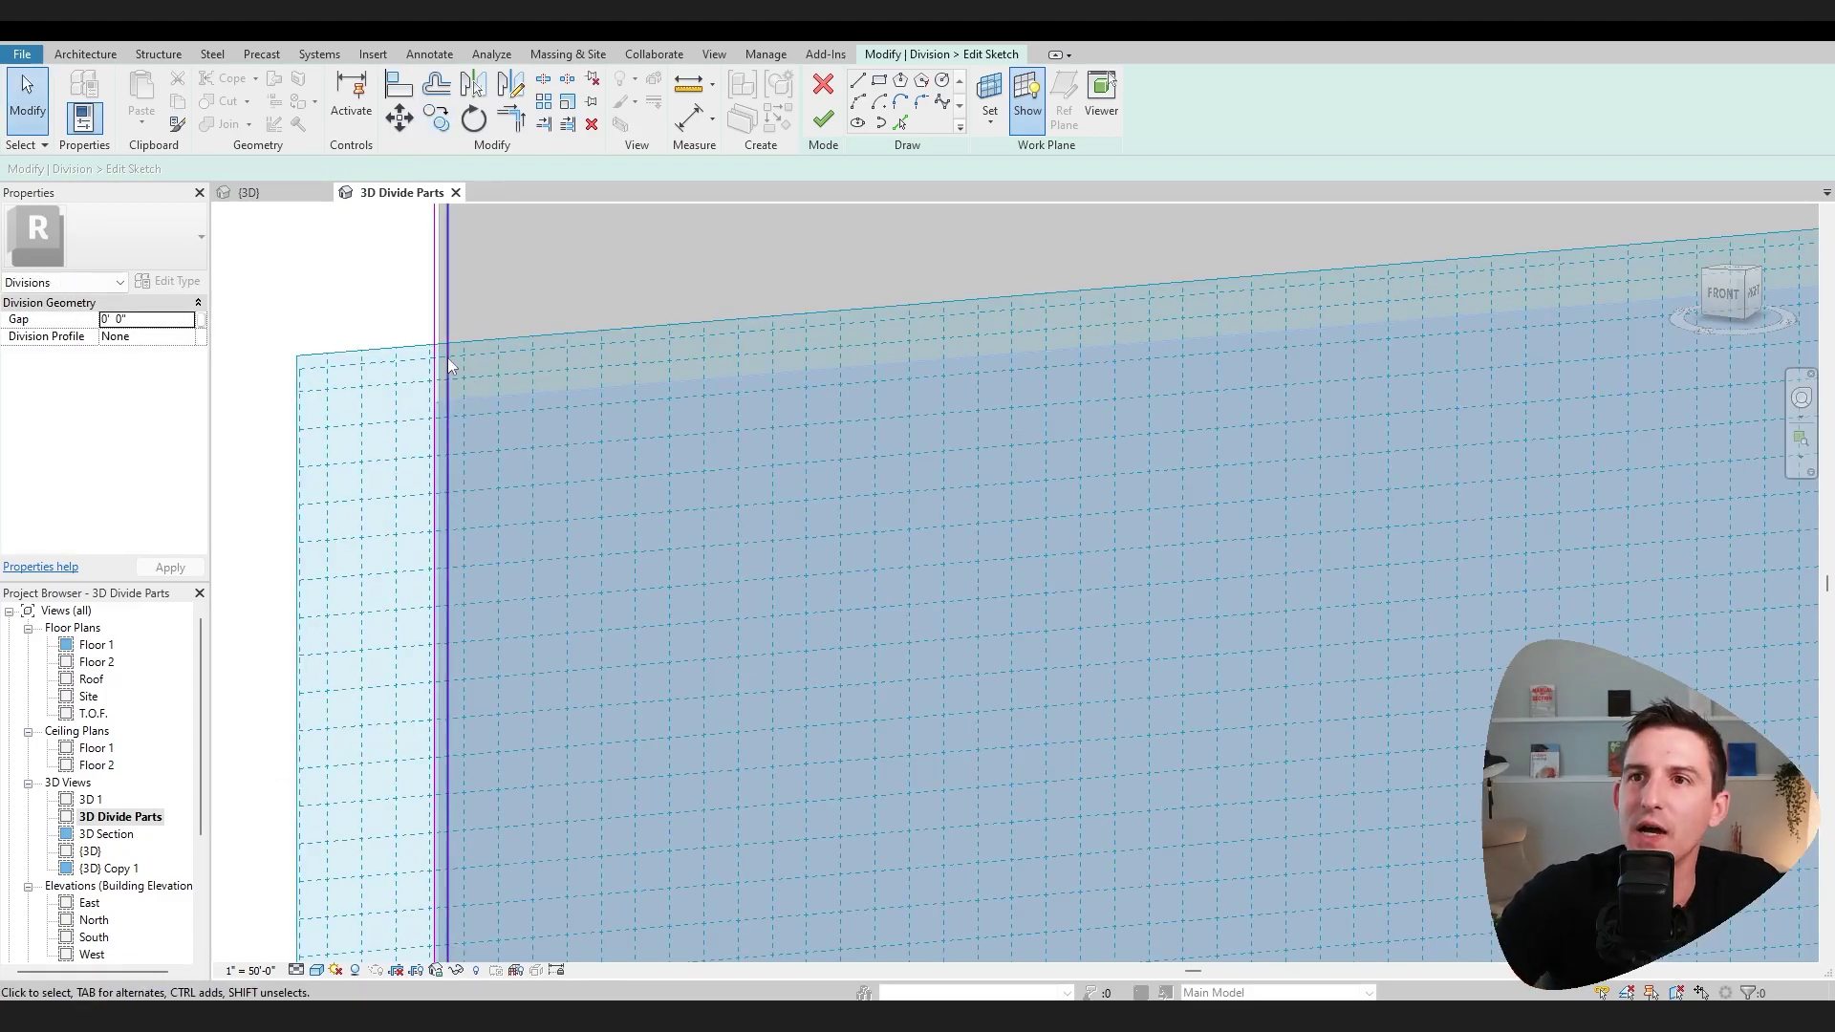
click(445, 292)
click(436, 119)
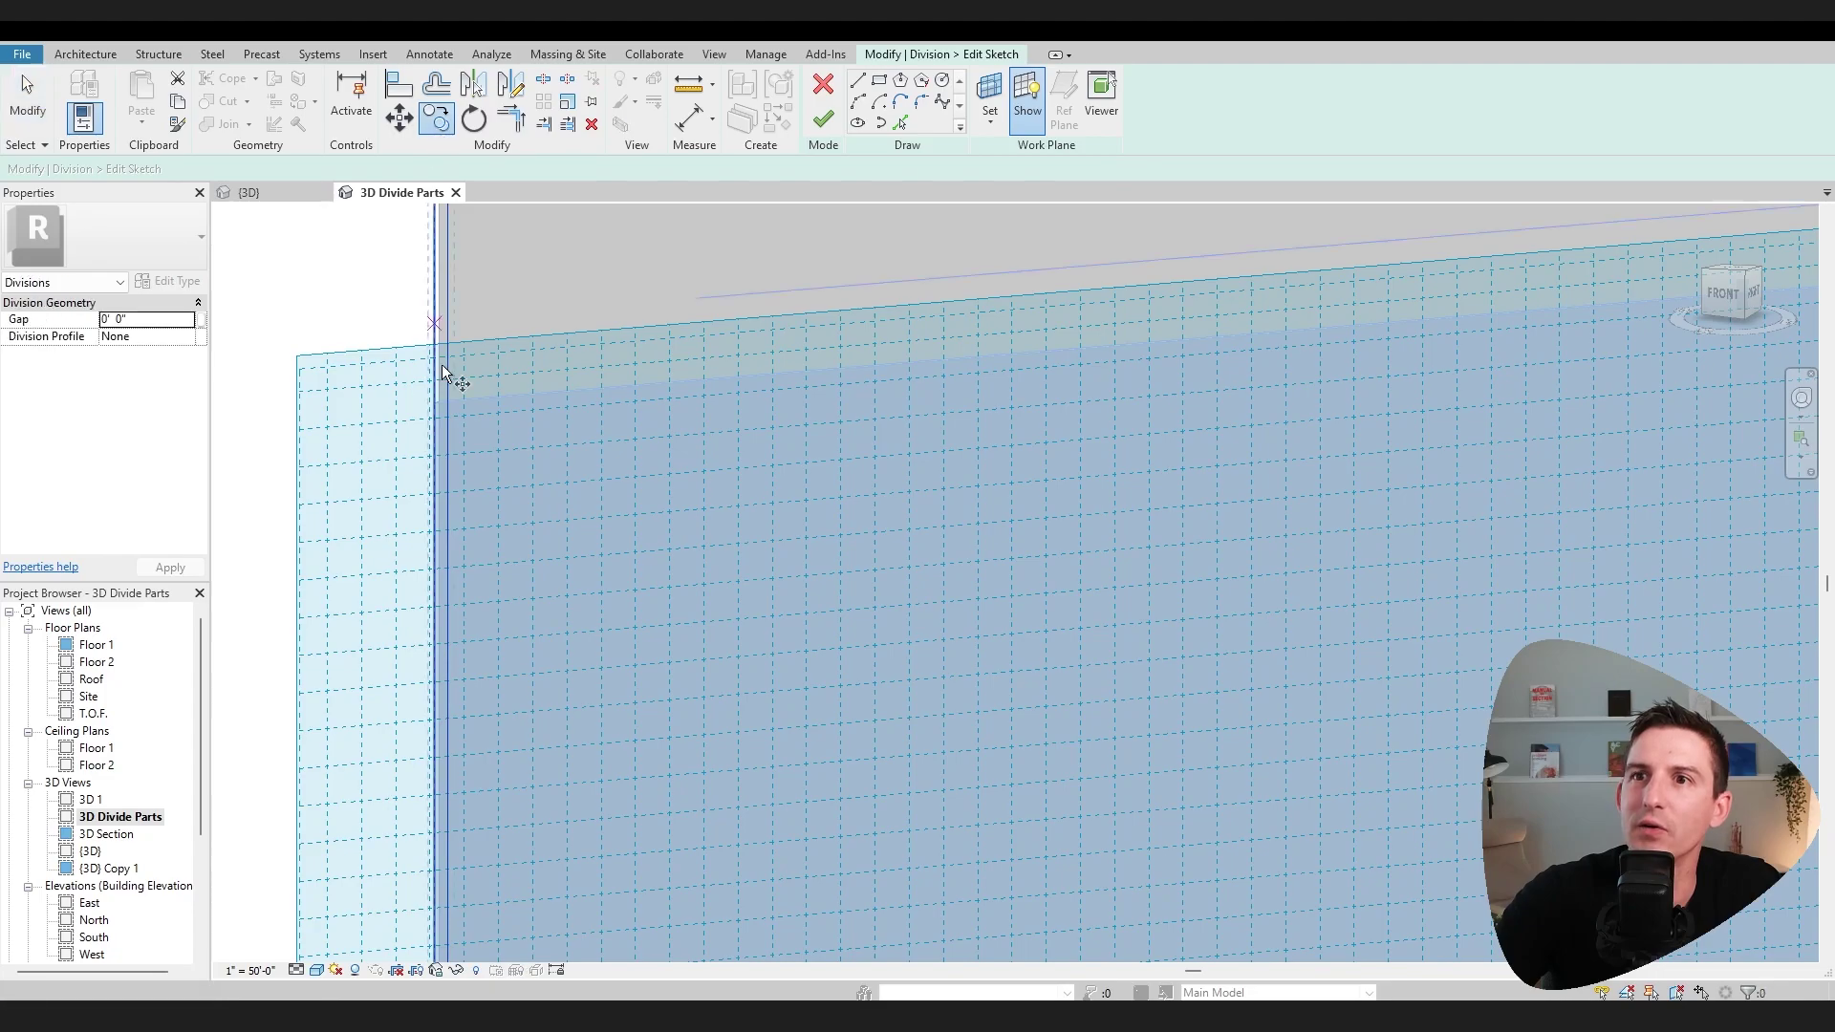
click(447, 417)
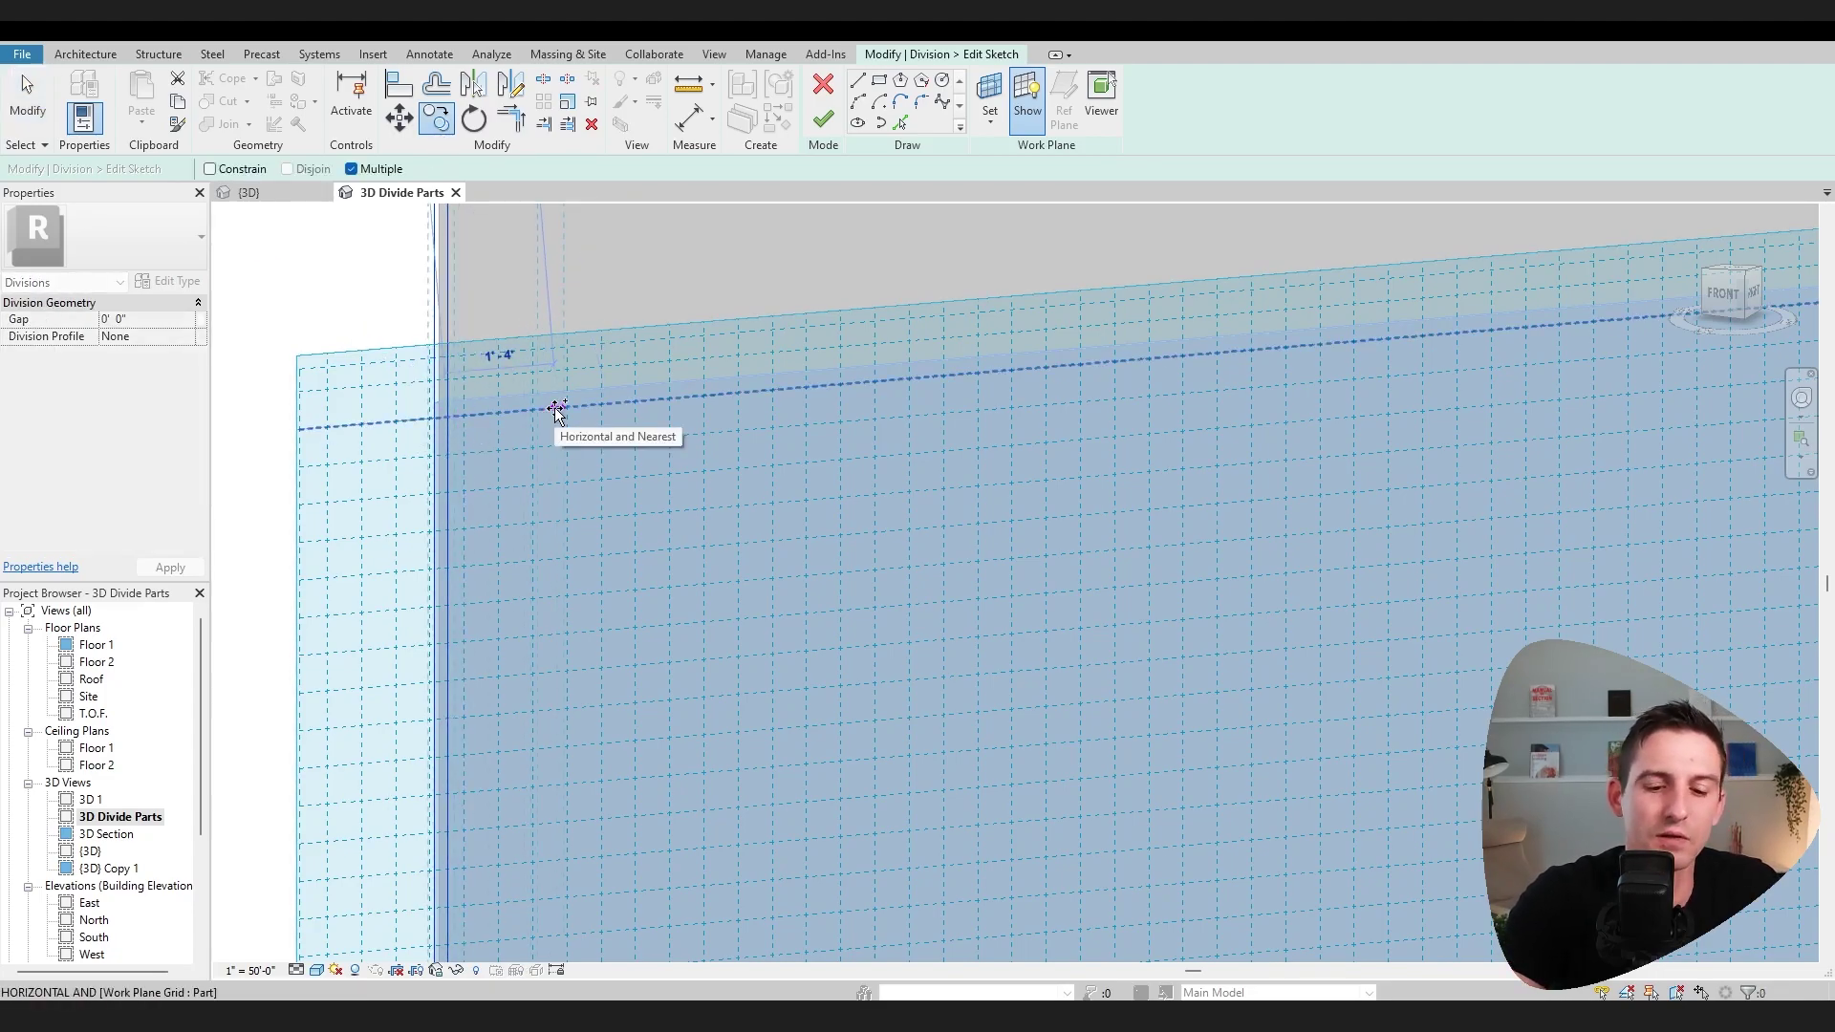
text(1)
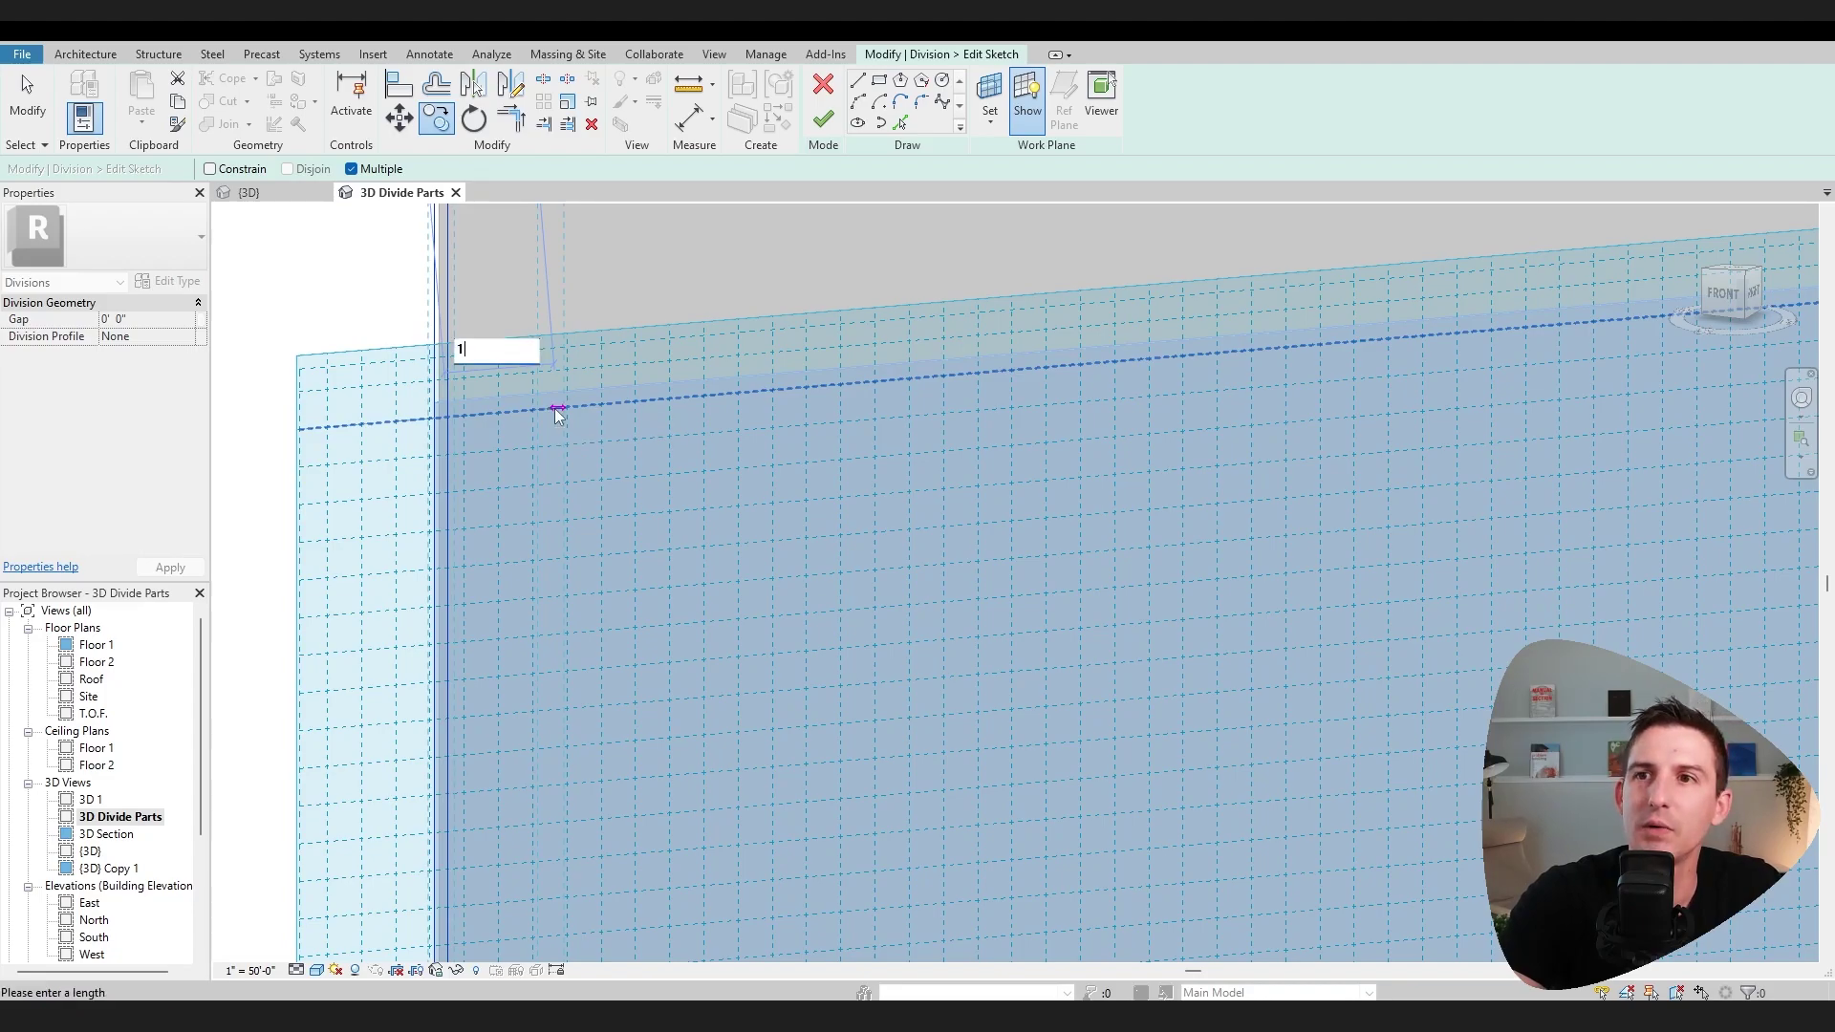
text(1")
key(Return)
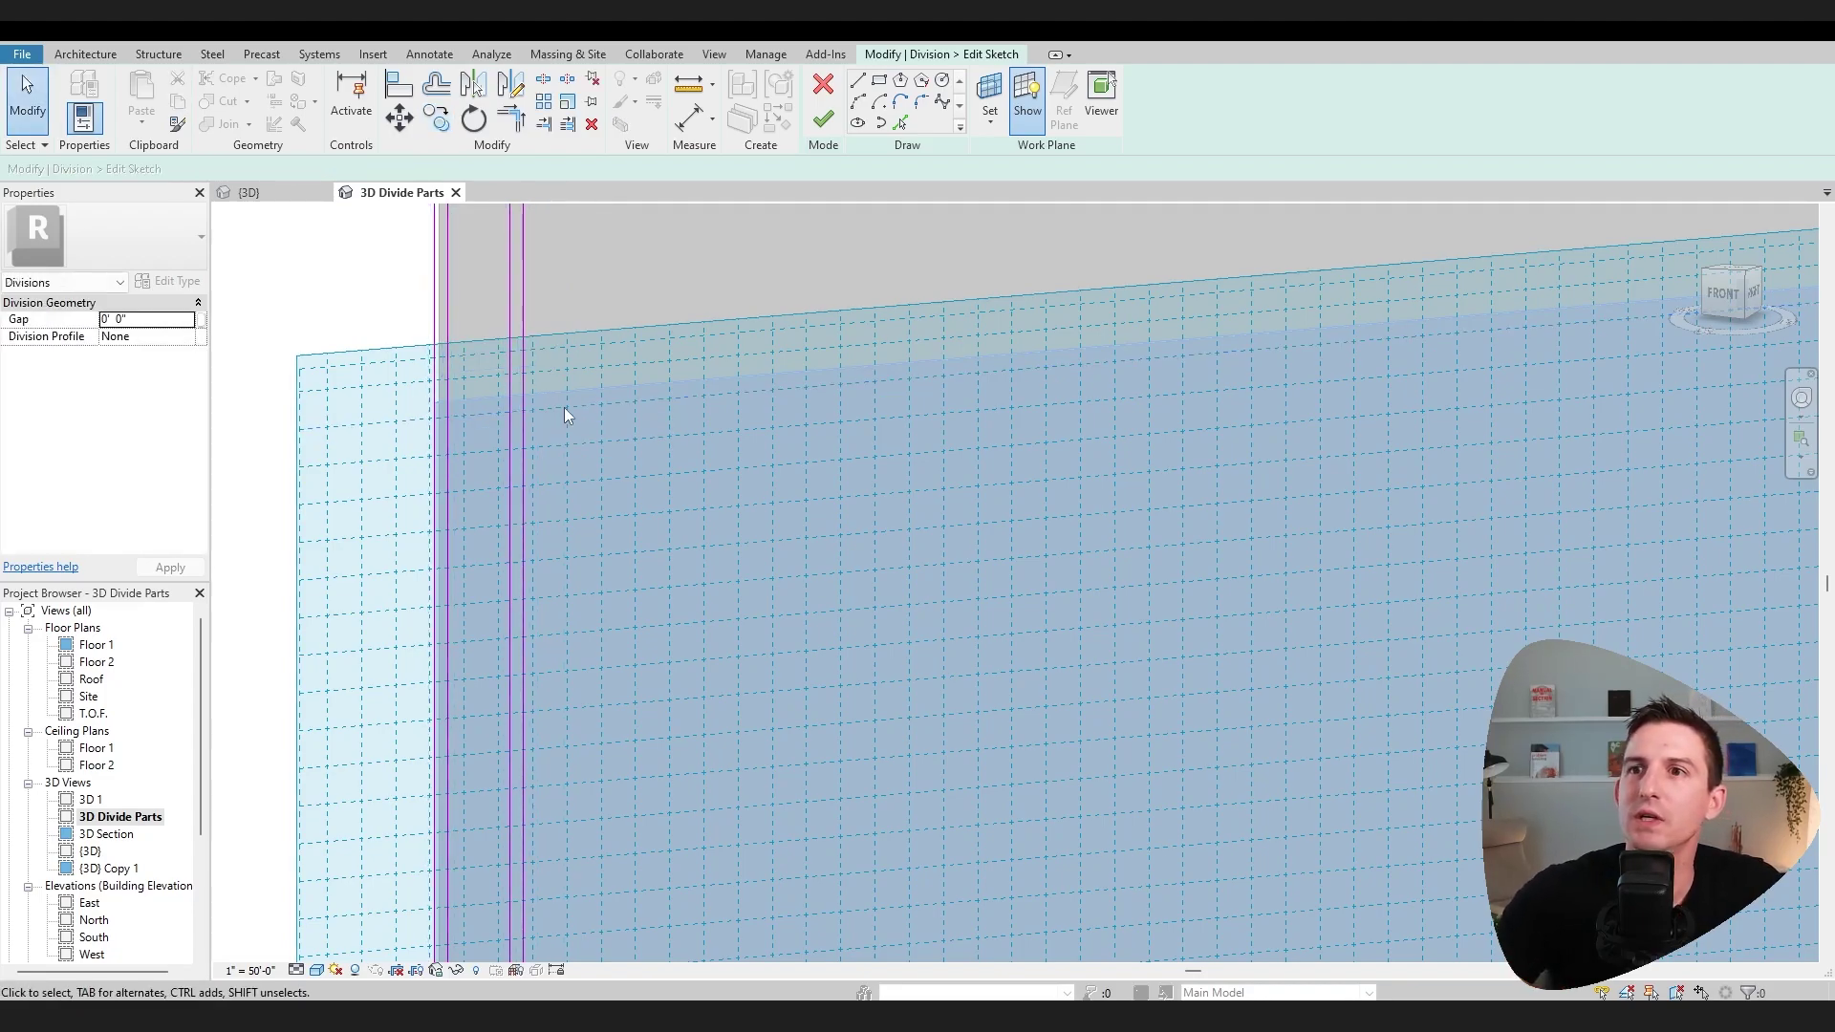
Step: Copy the second line pair 1' to the right with multiple copying active
ctrl+click(512, 329)
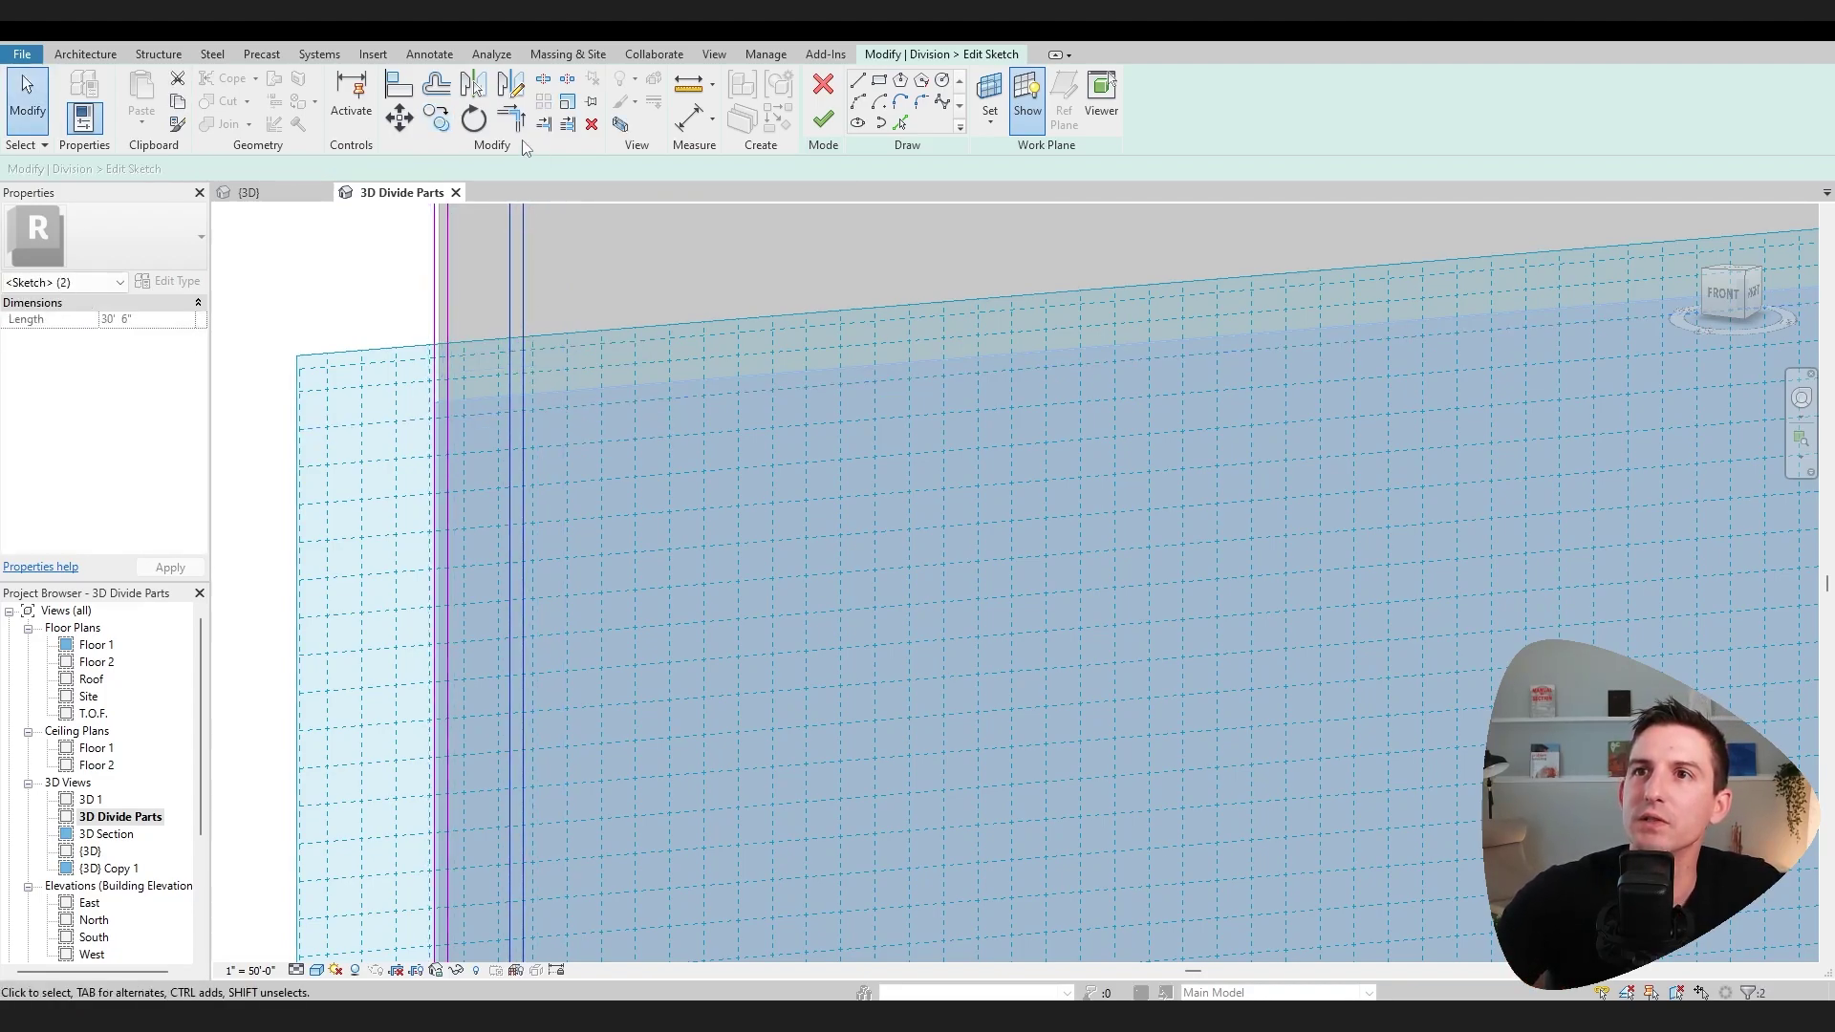
click(436, 118)
click(524, 397)
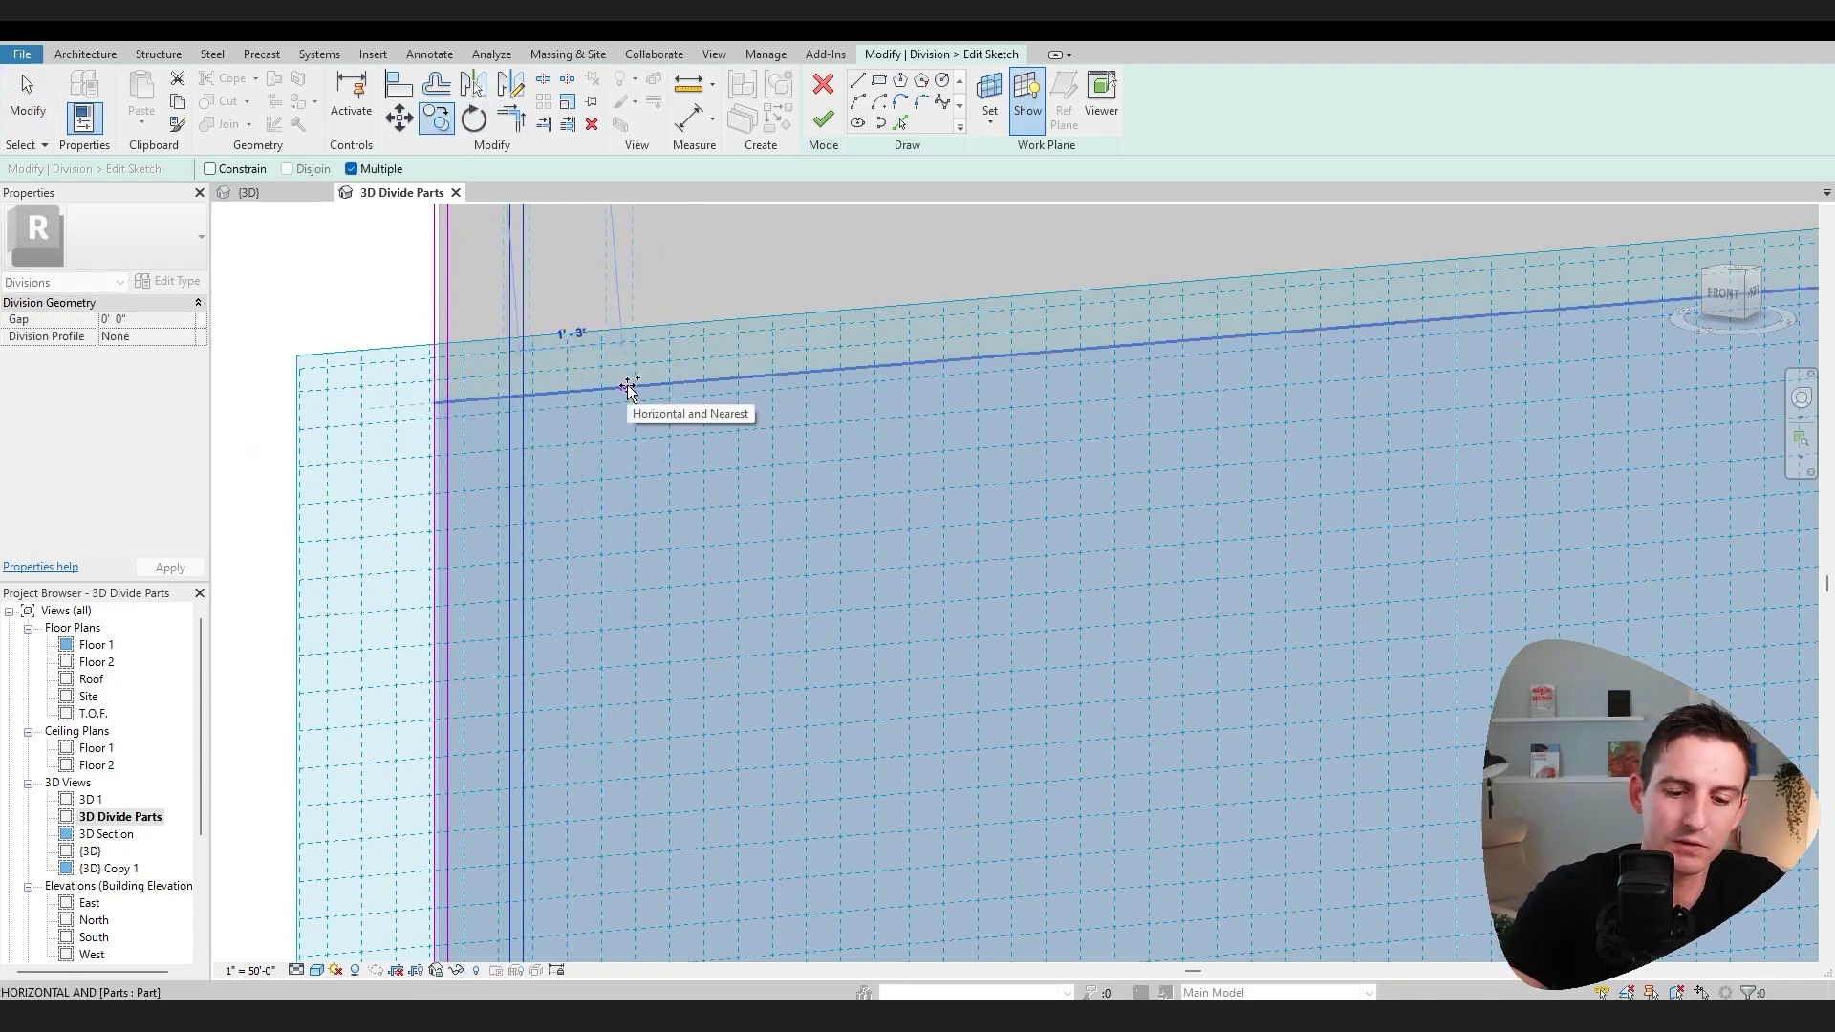
text(1')
key(Return)
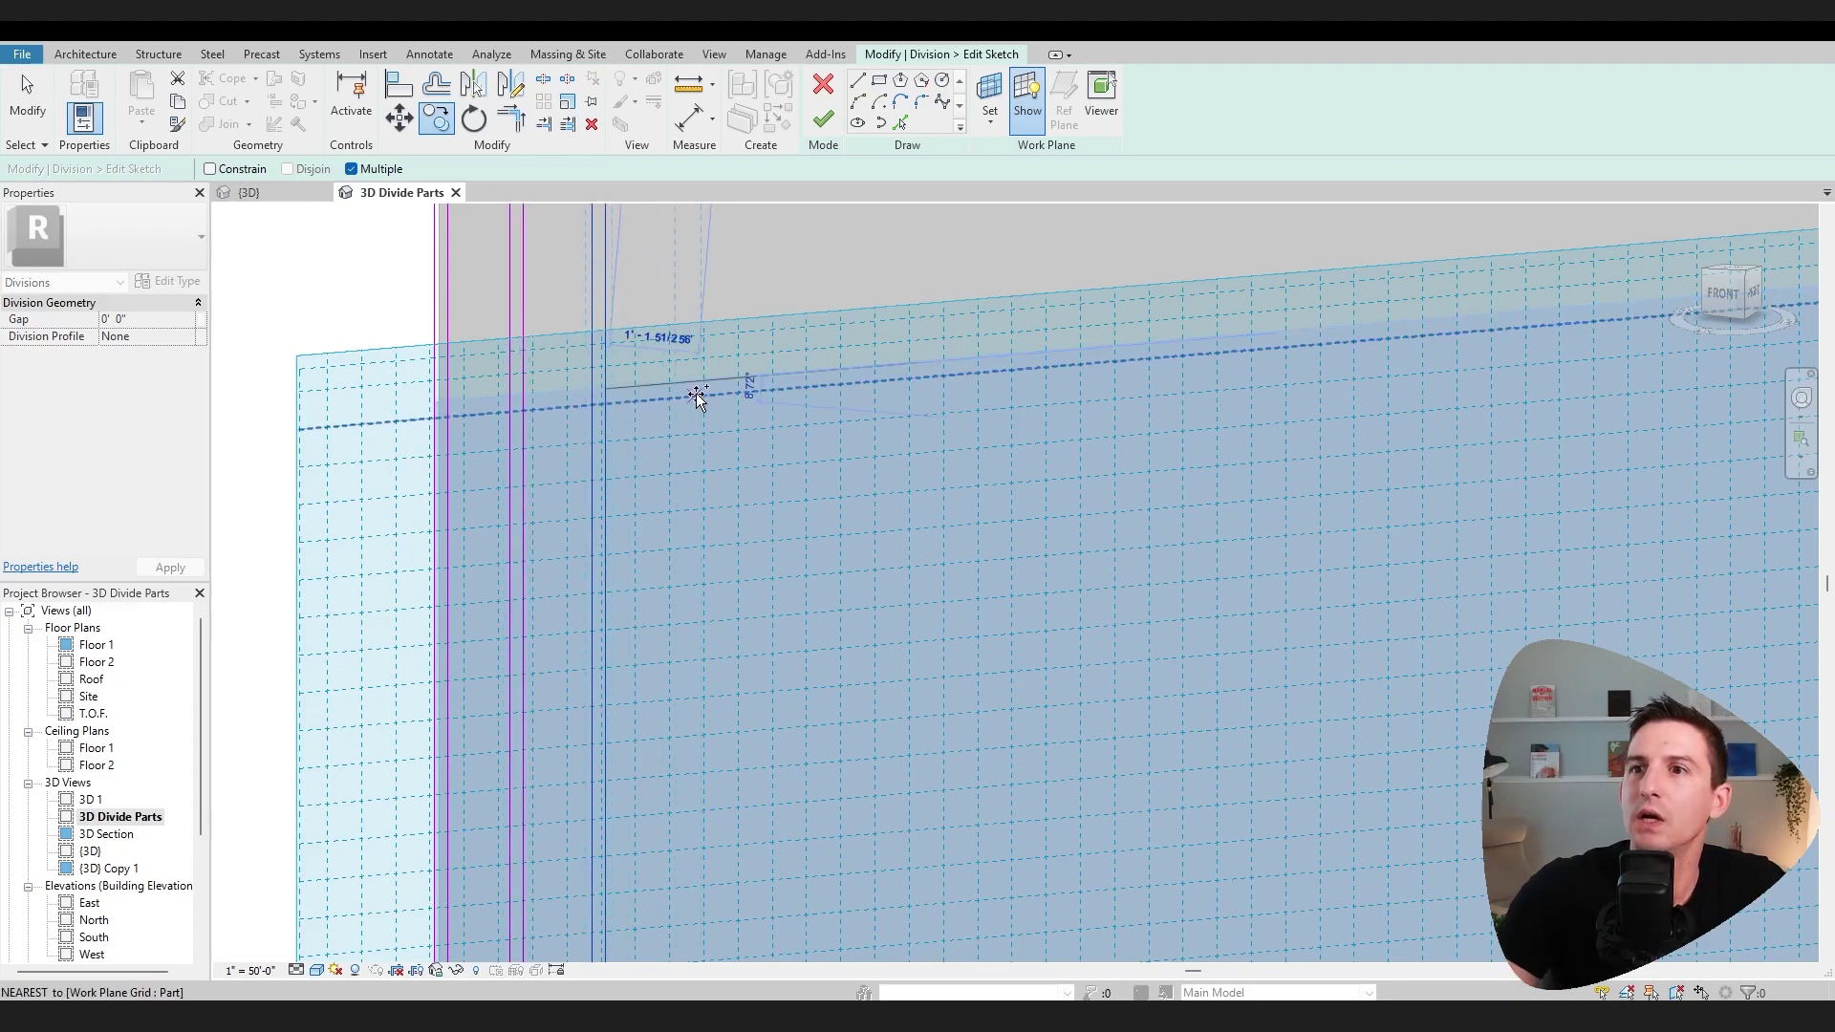
Step: Place further copies of the line pair at 1' spacing across the furring to its right edge
scroll(712, 378, down, 5)
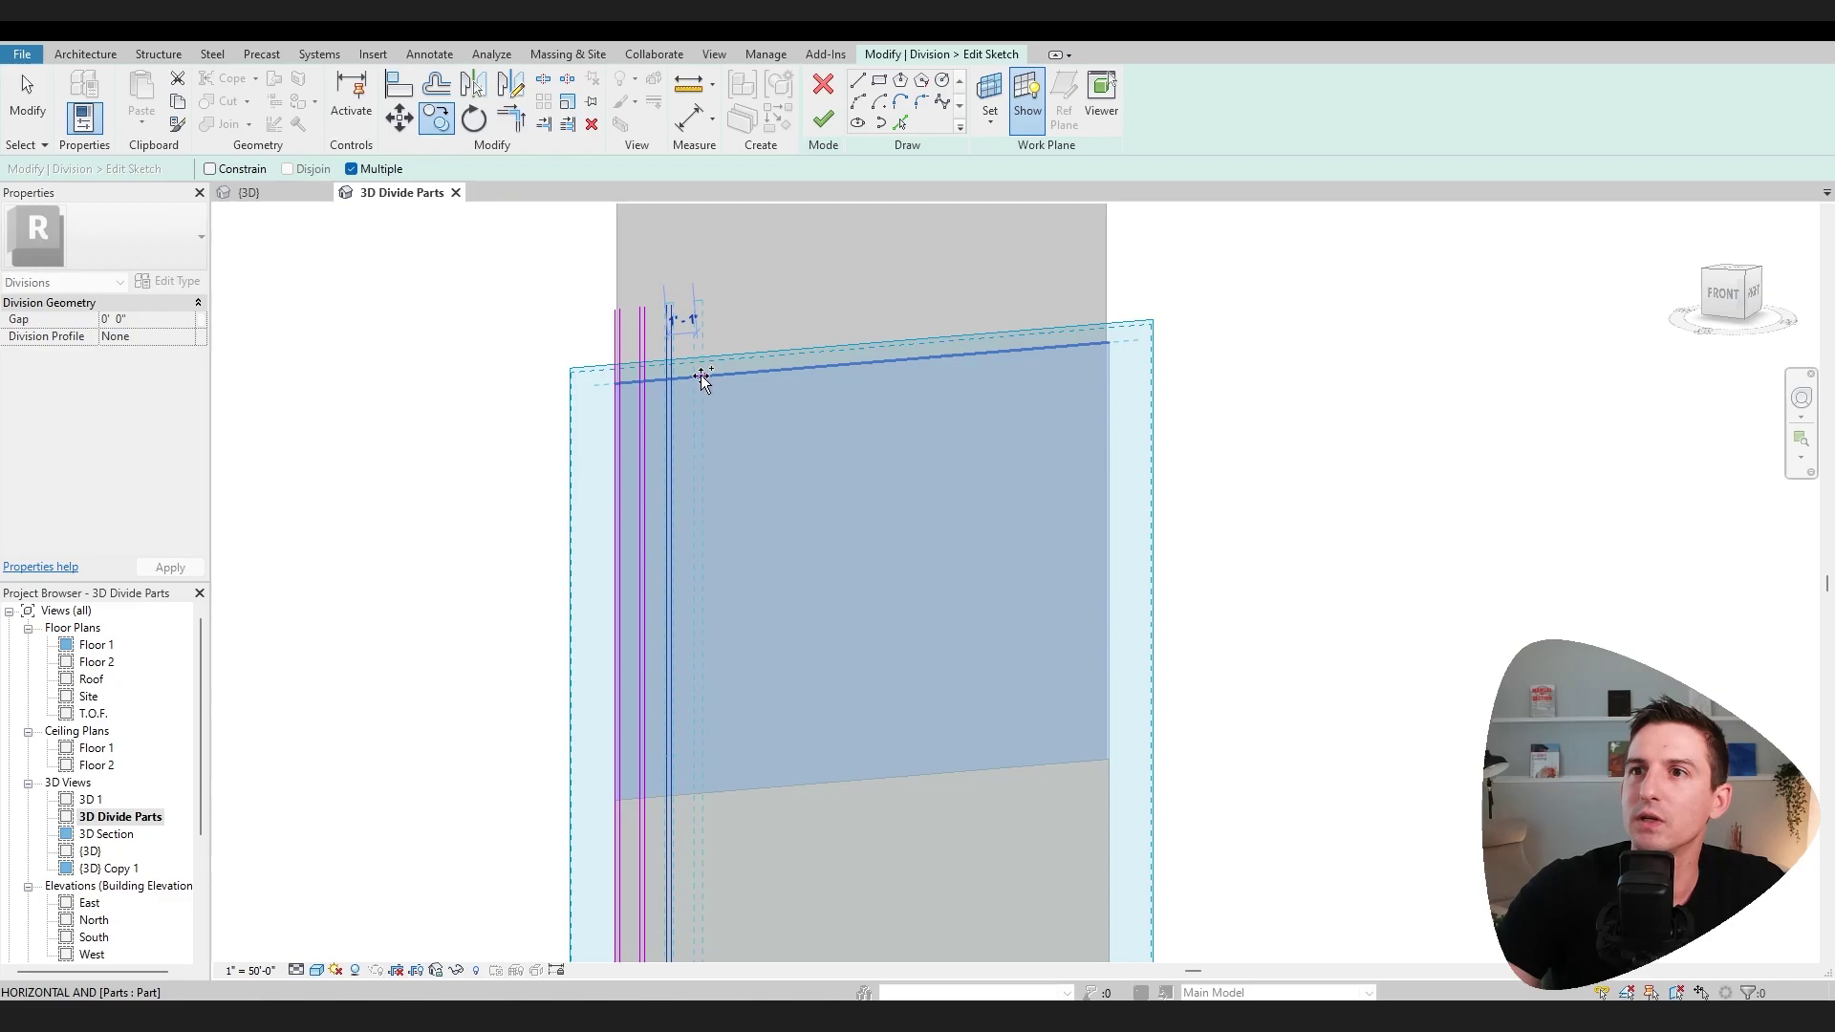
click(700, 379)
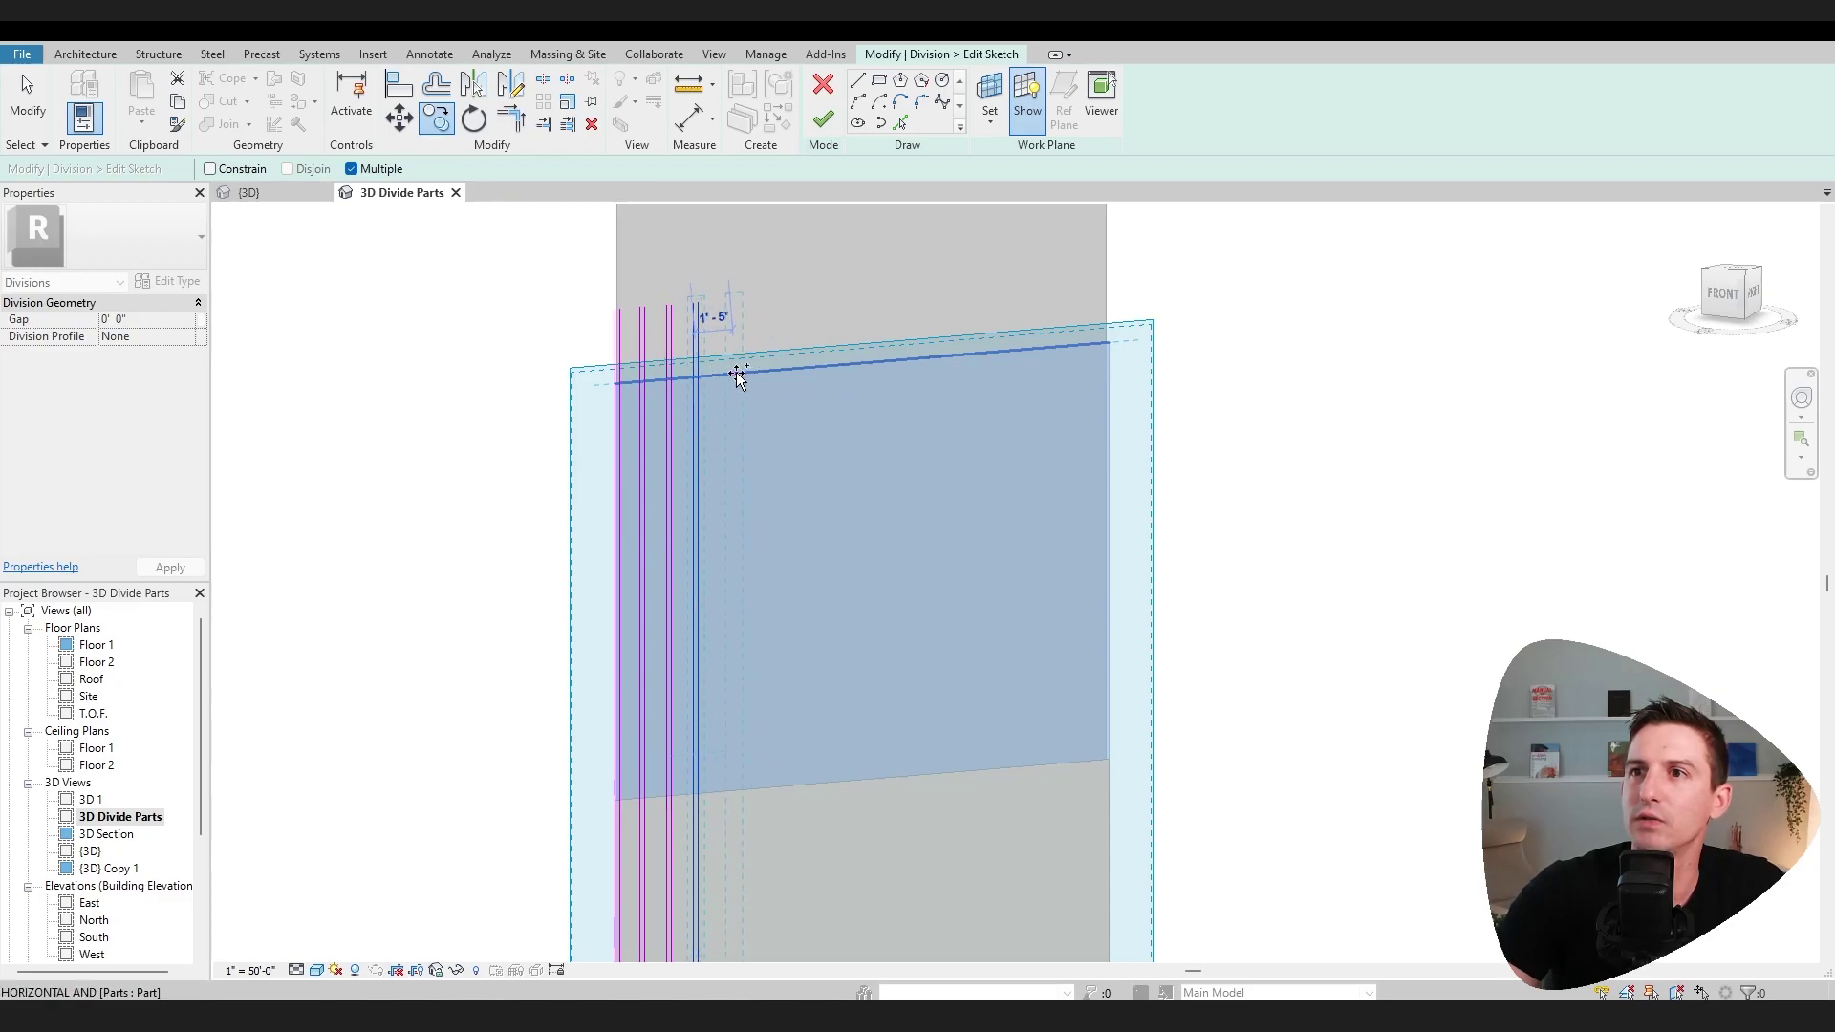
click(728, 373)
scroll(728, 373, down, 3)
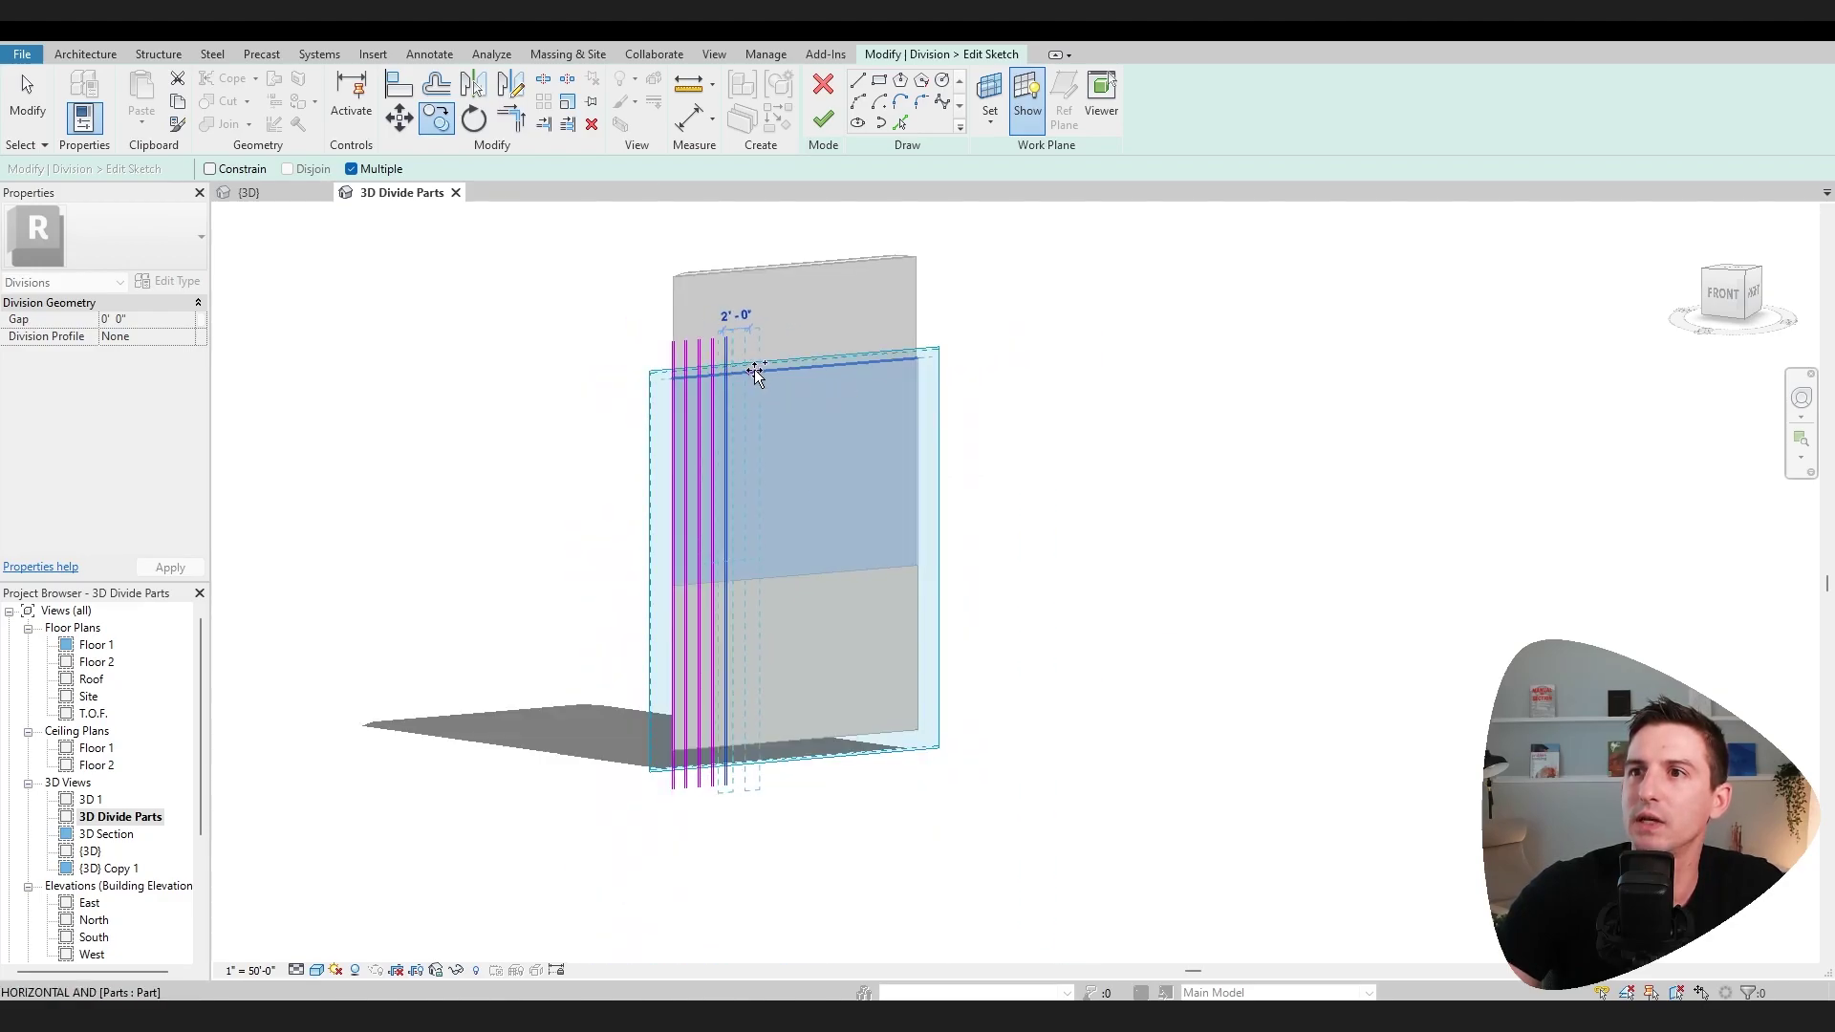
click(751, 372)
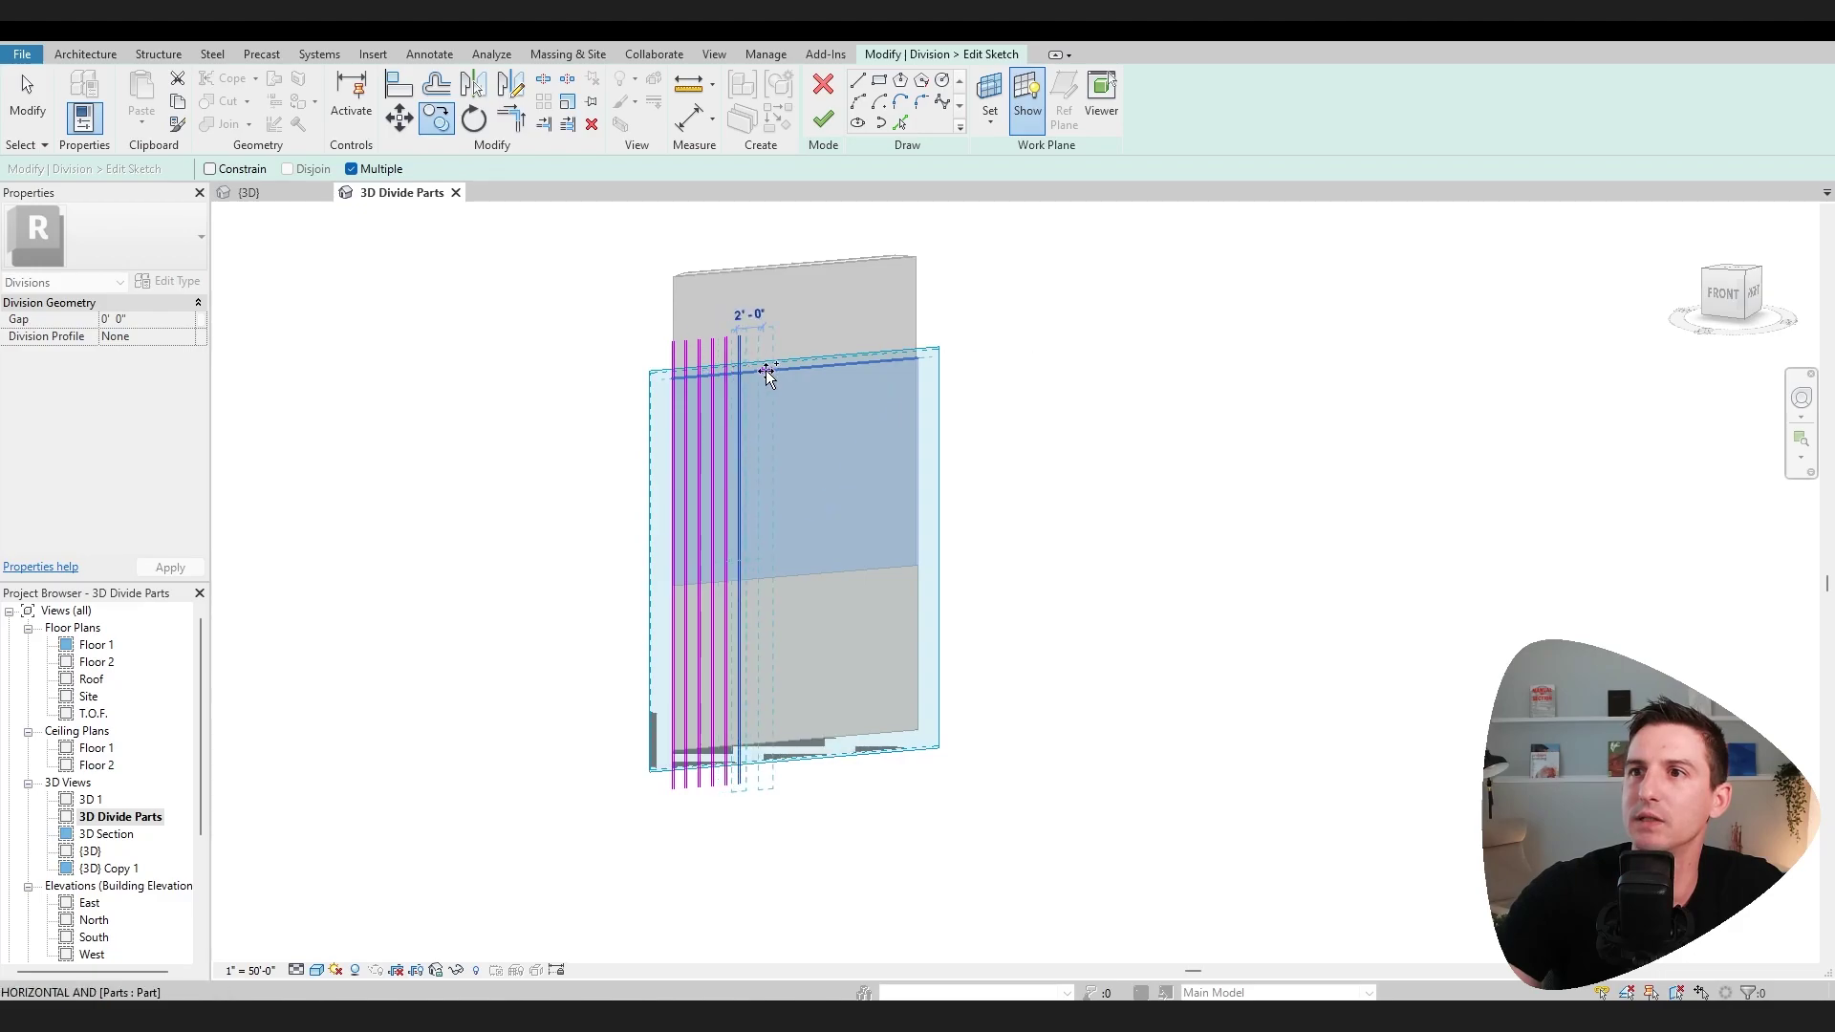
click(764, 372)
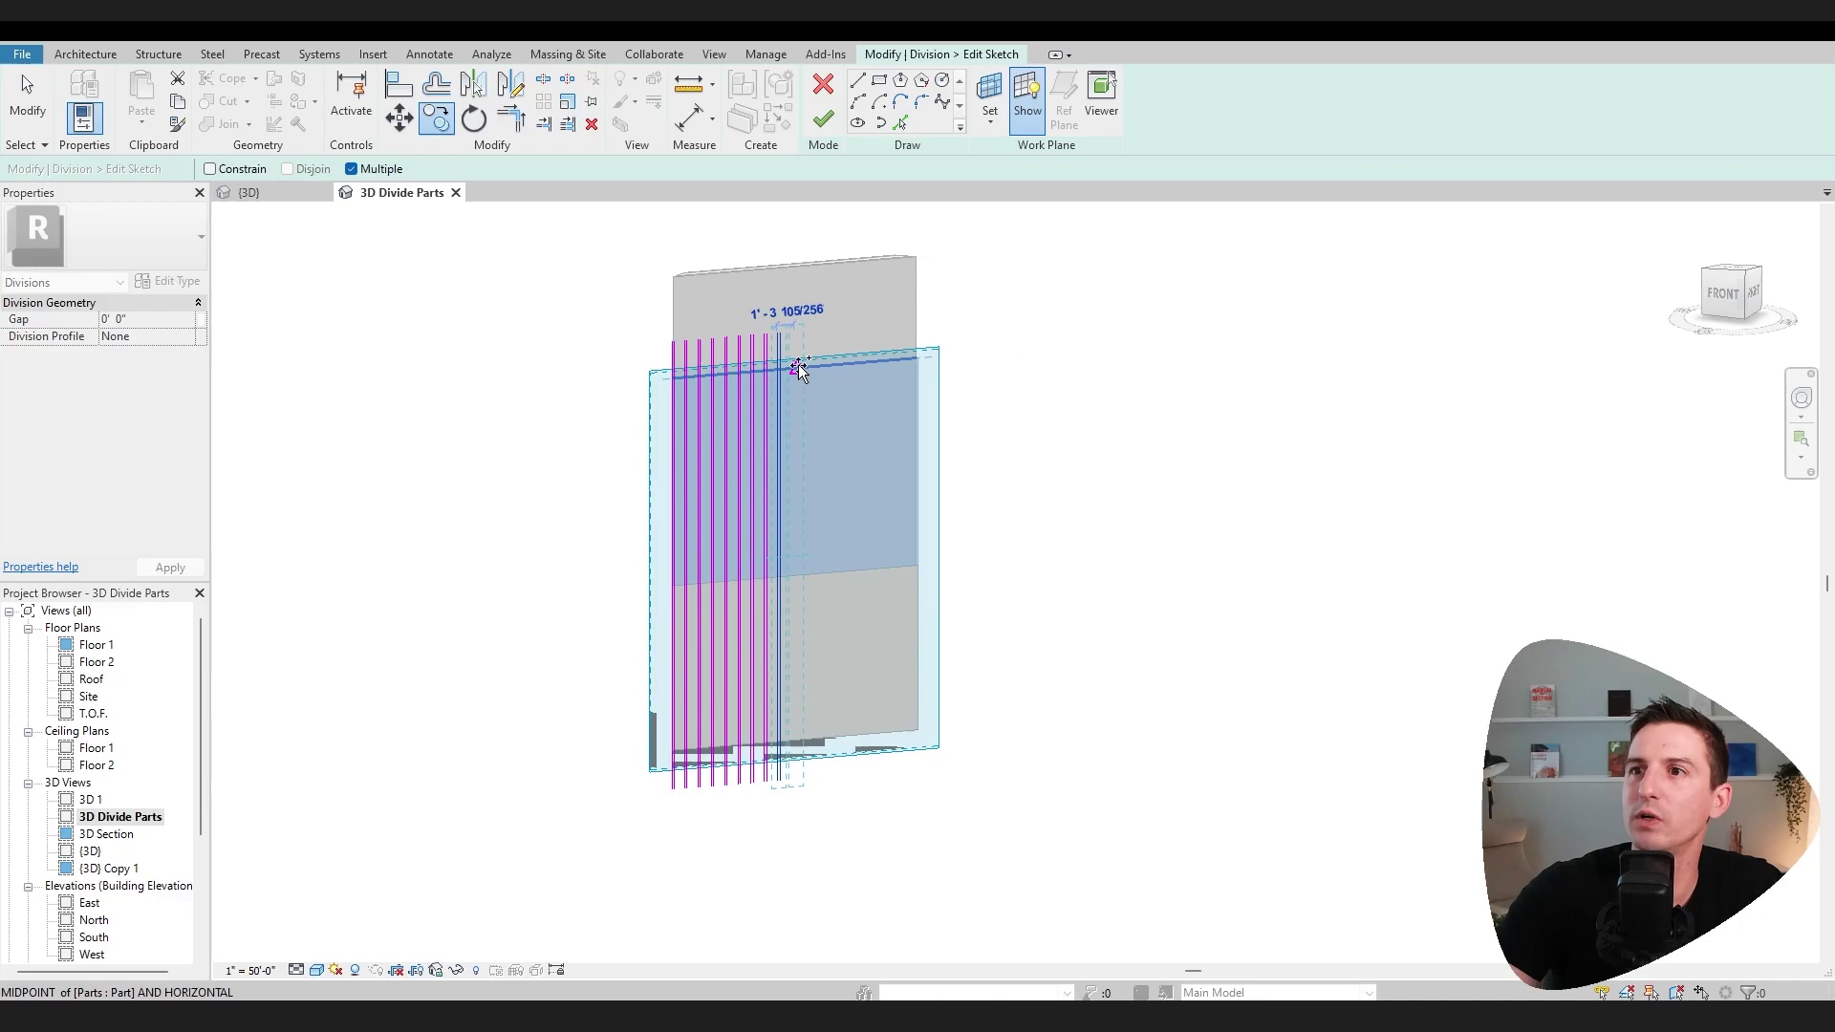
click(794, 364)
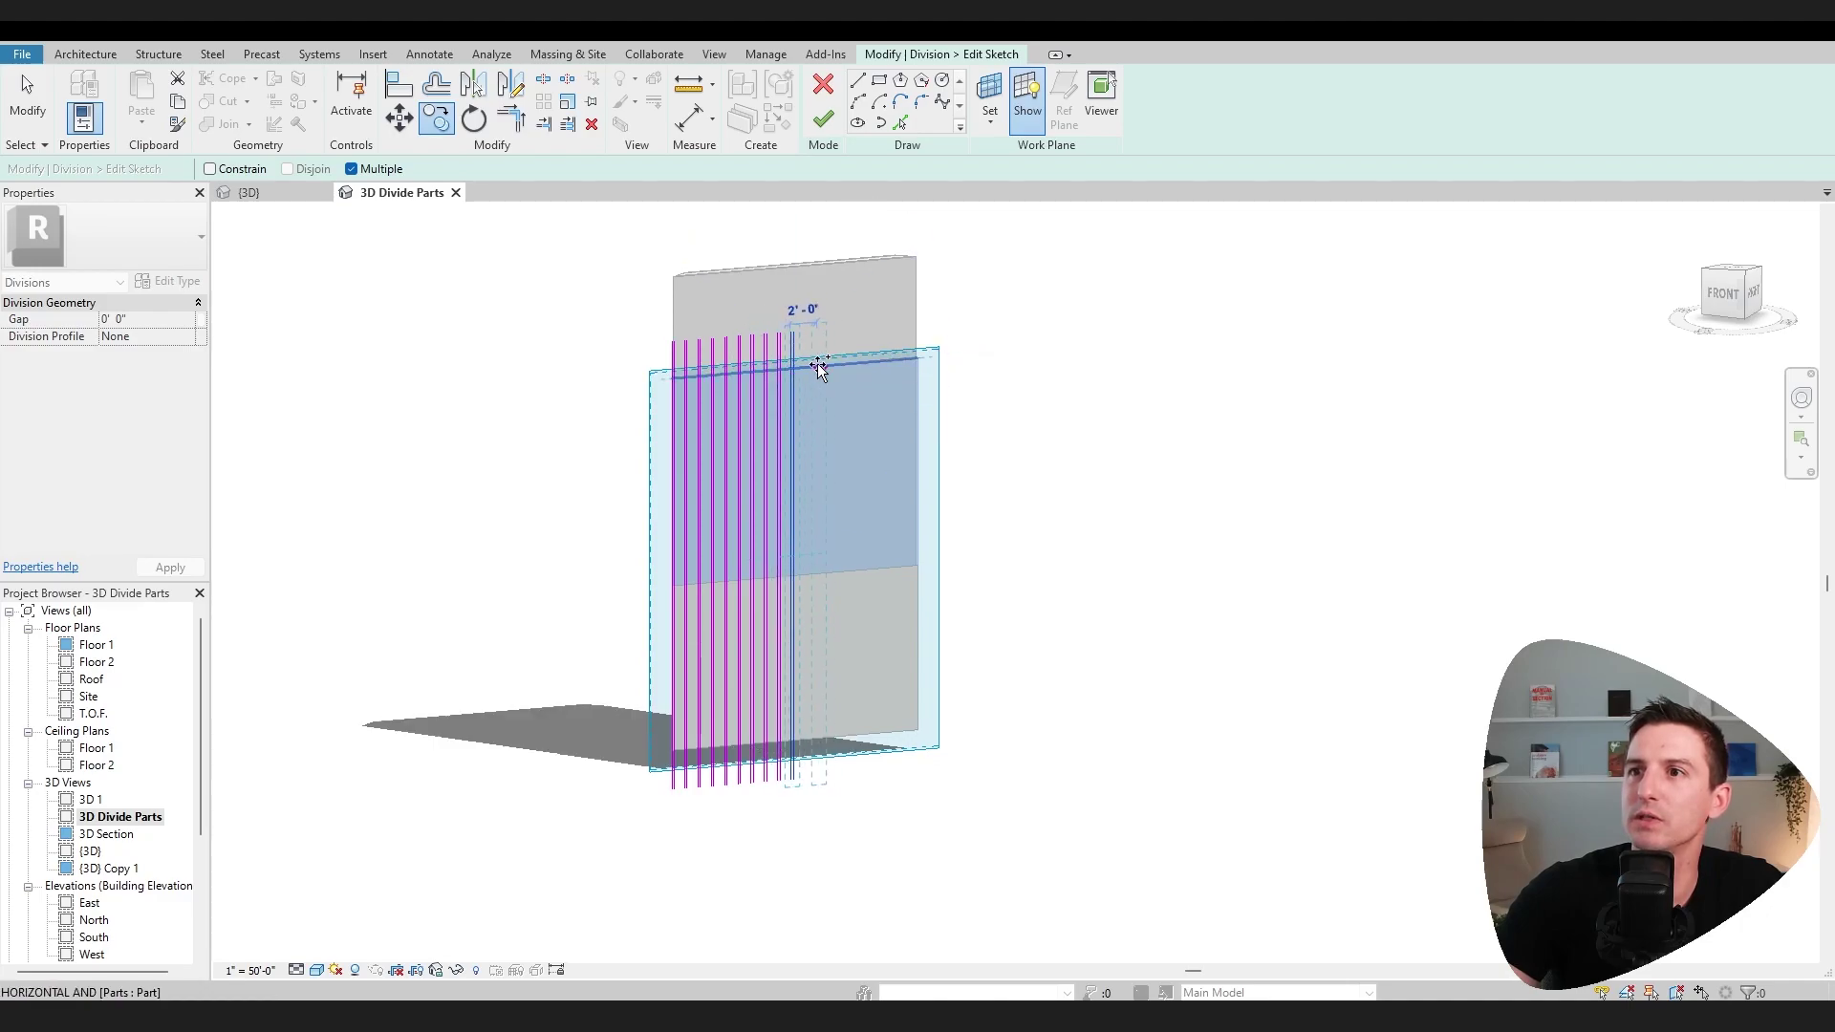
click(818, 365)
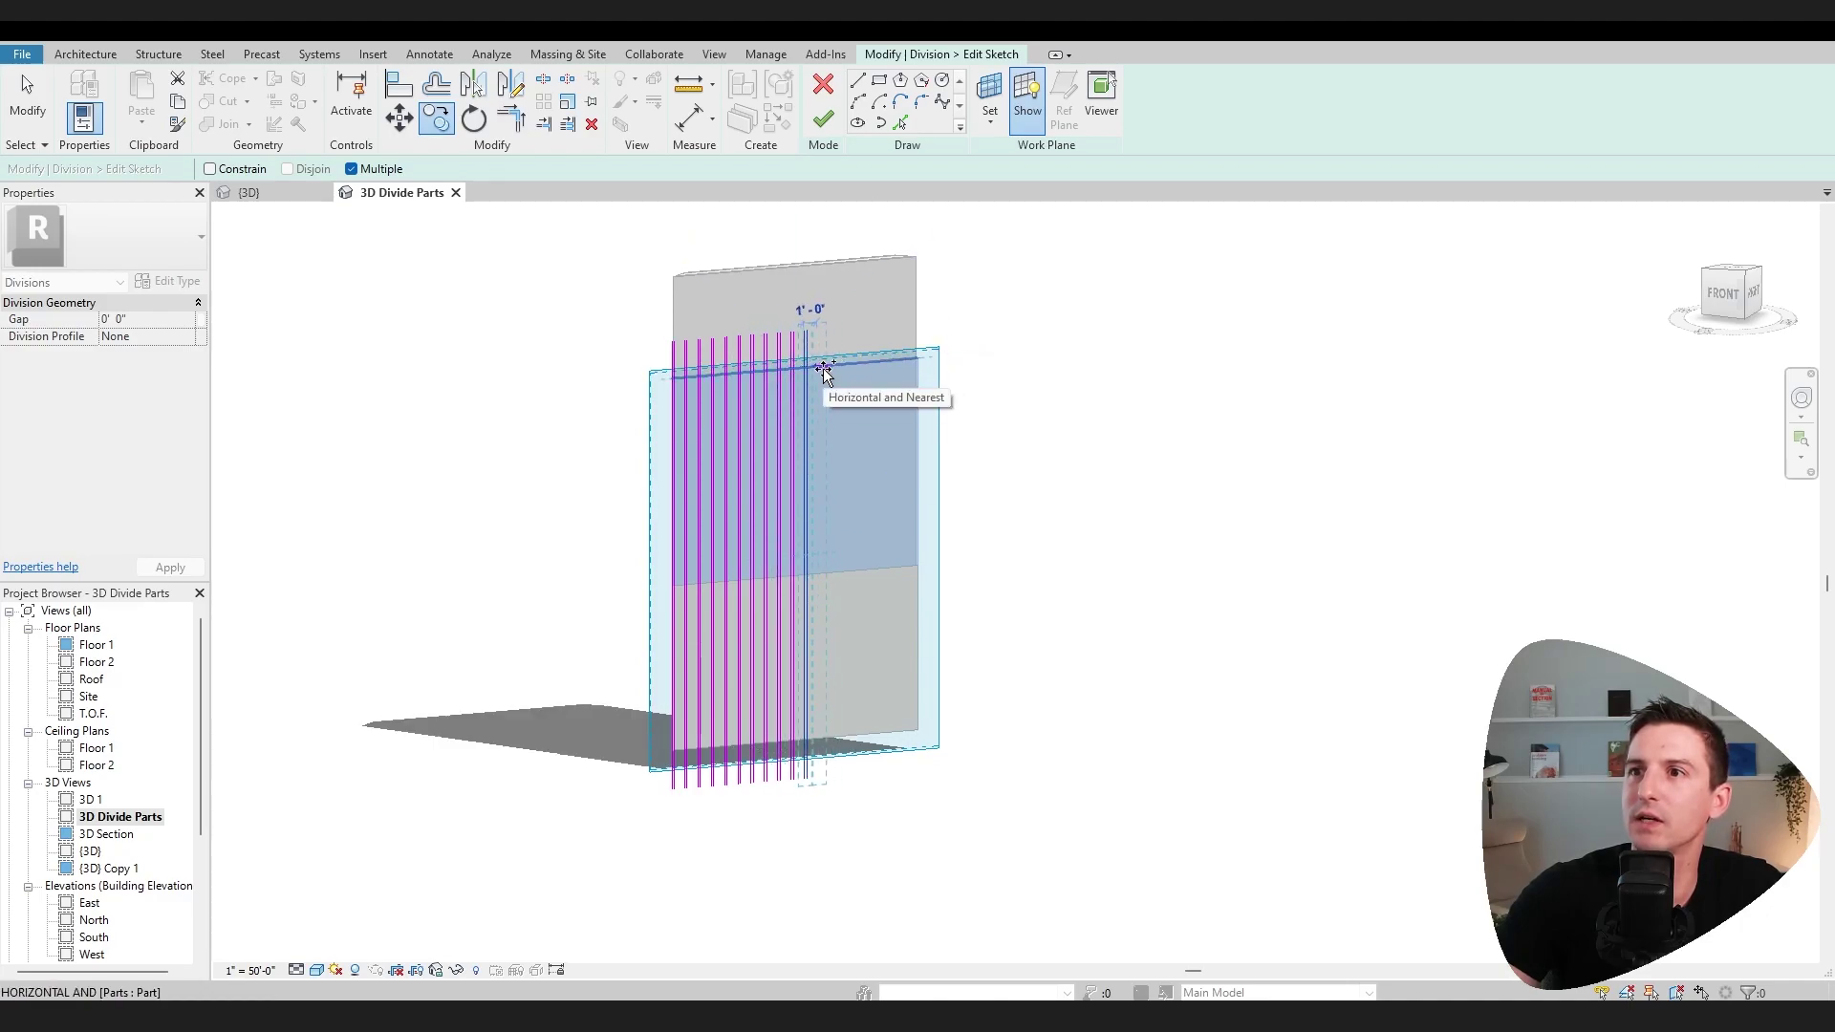
click(827, 369)
click(843, 367)
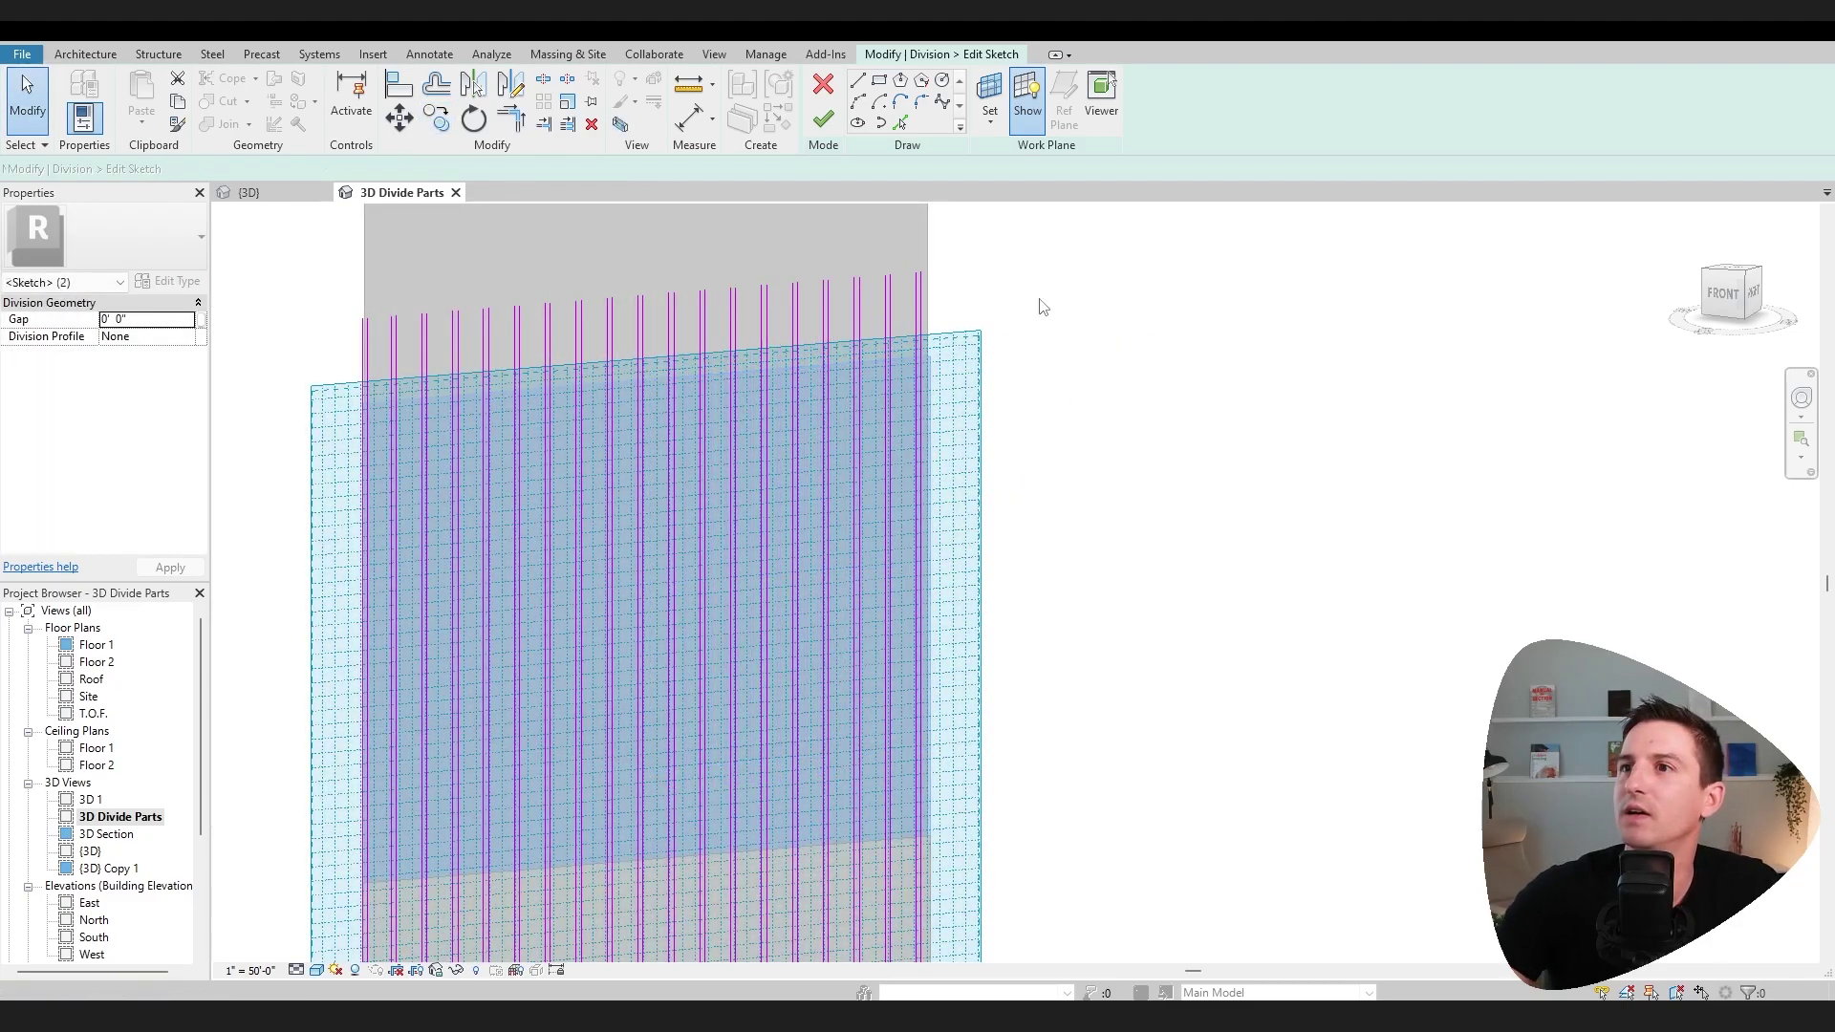
scroll(1065, 325, down, 5)
Step: Finish the division sketch and apply the division to the metal furring part
mouse_move(1116, 508)
shift+middle_down()
mouse_move(881, 508)
mouse_move(1150, 519)
mouse_move(1241, 497)
shift+middle_up()
click(818, 122)
scroll(956, 425, up, 6)
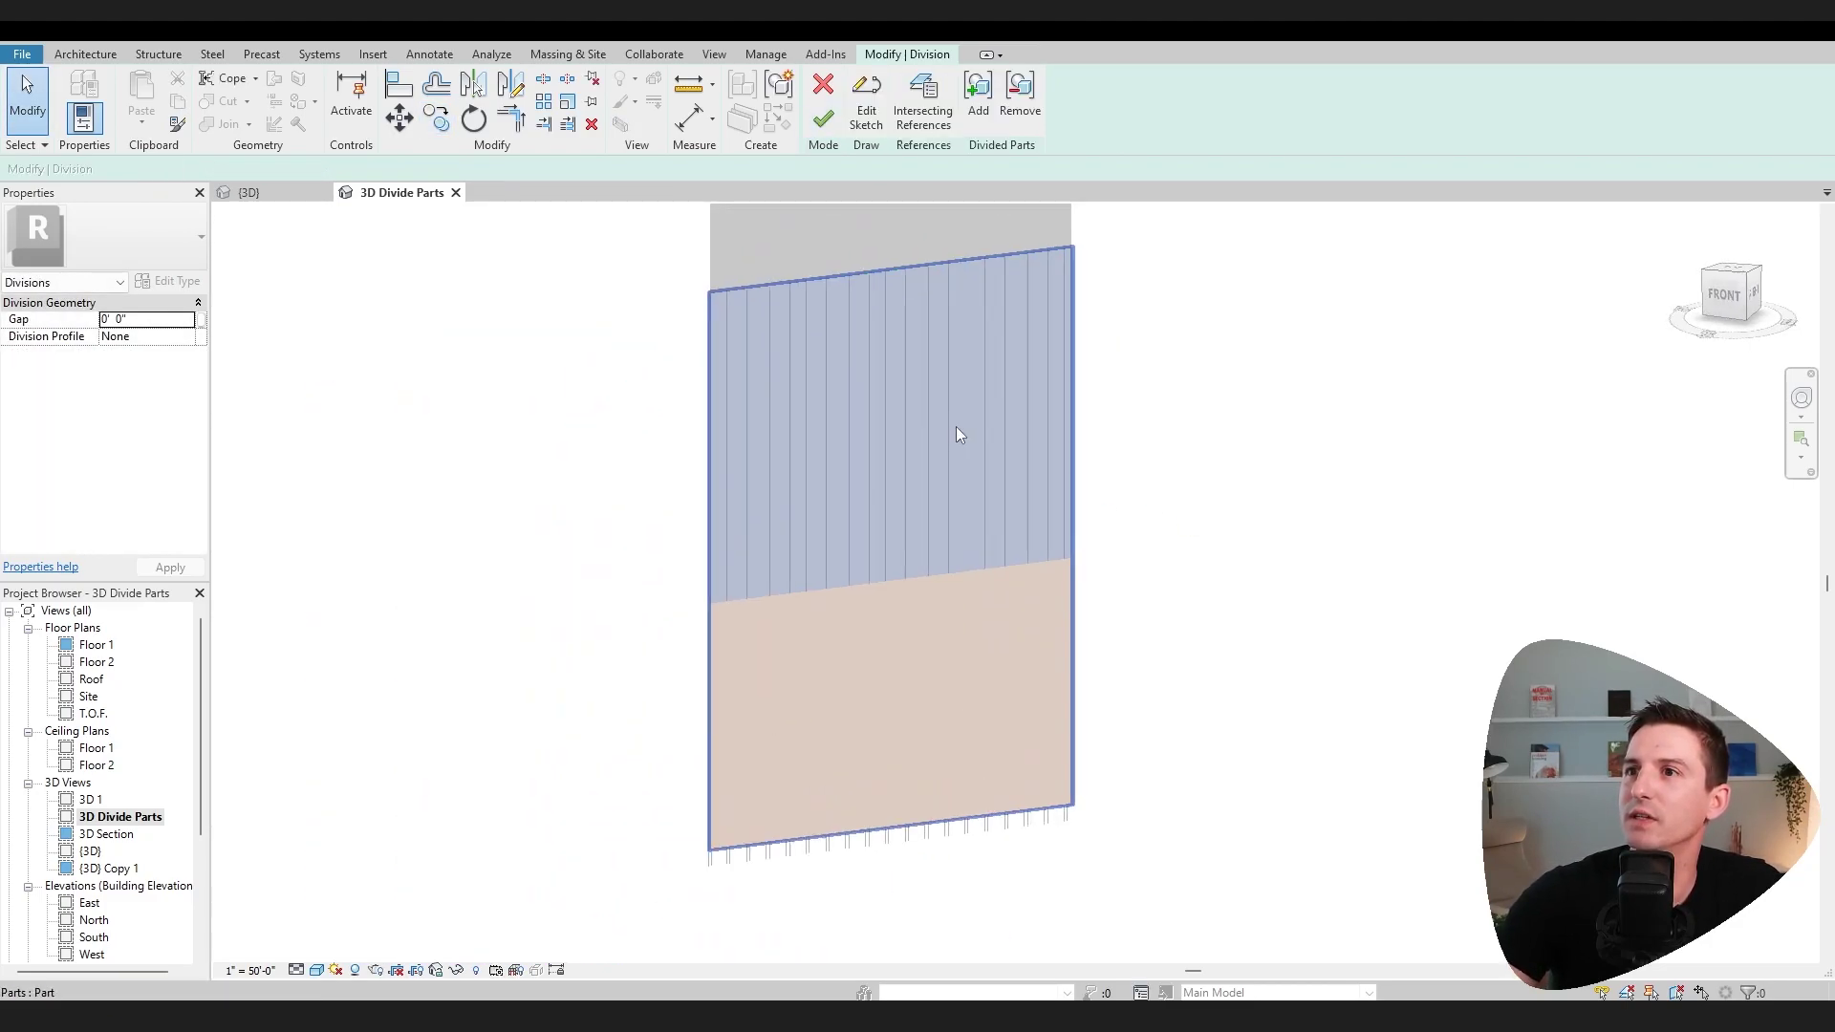
click(821, 123)
Step: Exclude all the wide metal furring parts, keeping only the narrow vertical strips across the wall
shift+middle_drag(1083, 507, 983, 570)
click(615, 312)
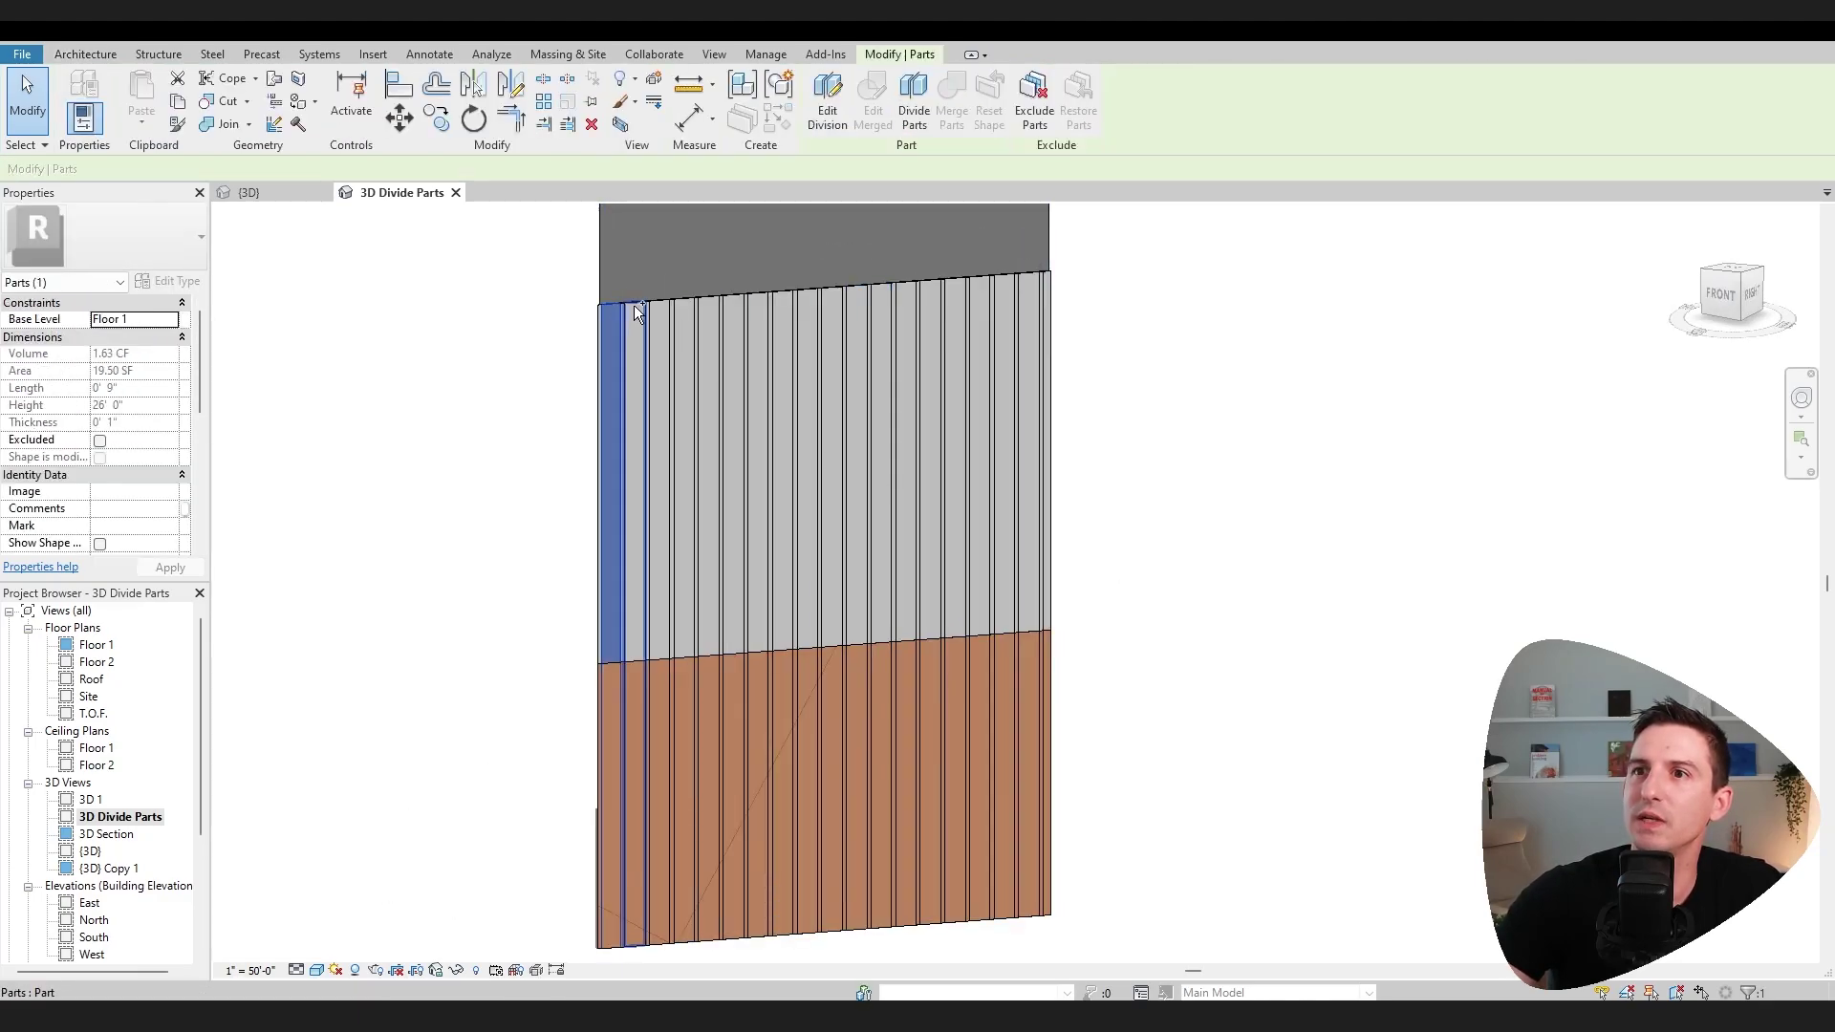
ctrl+click(634, 305)
ctrl+click(668, 300)
ctrl+click(685, 302)
ctrl+click(709, 300)
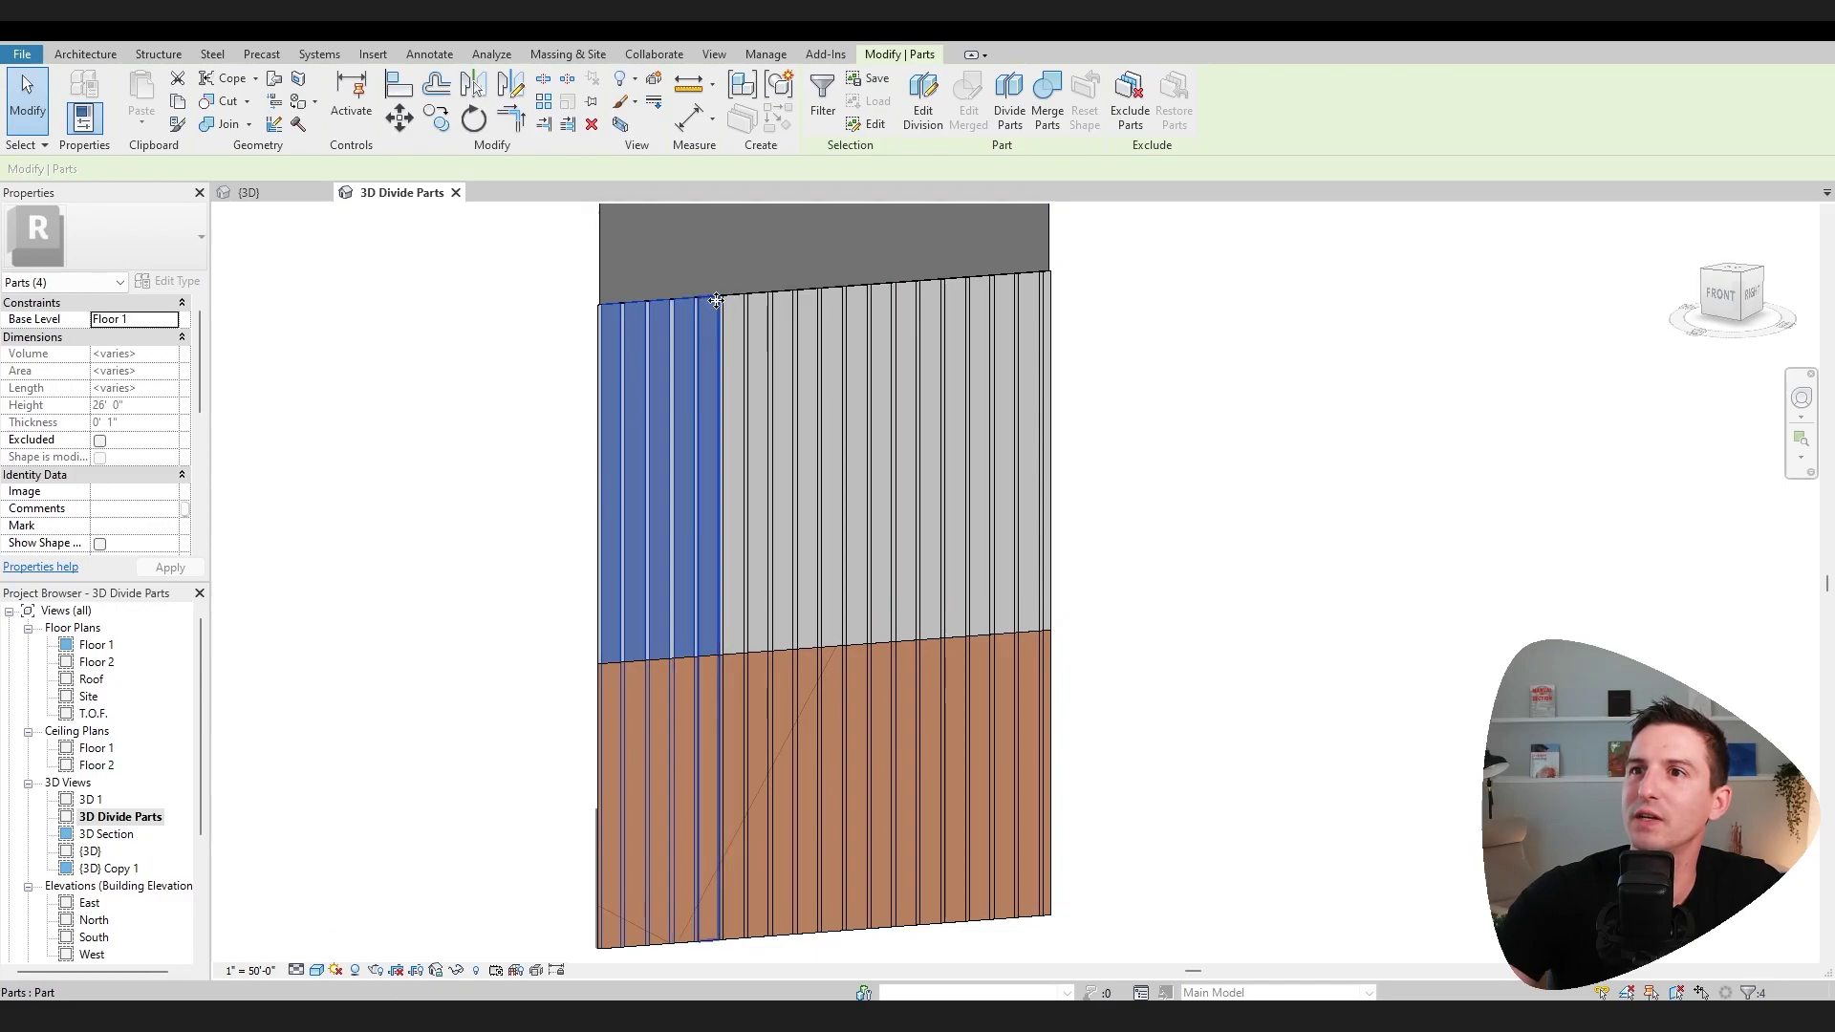
ctrl+click(734, 299)
ctrl+click(758, 304)
ctrl+click(782, 302)
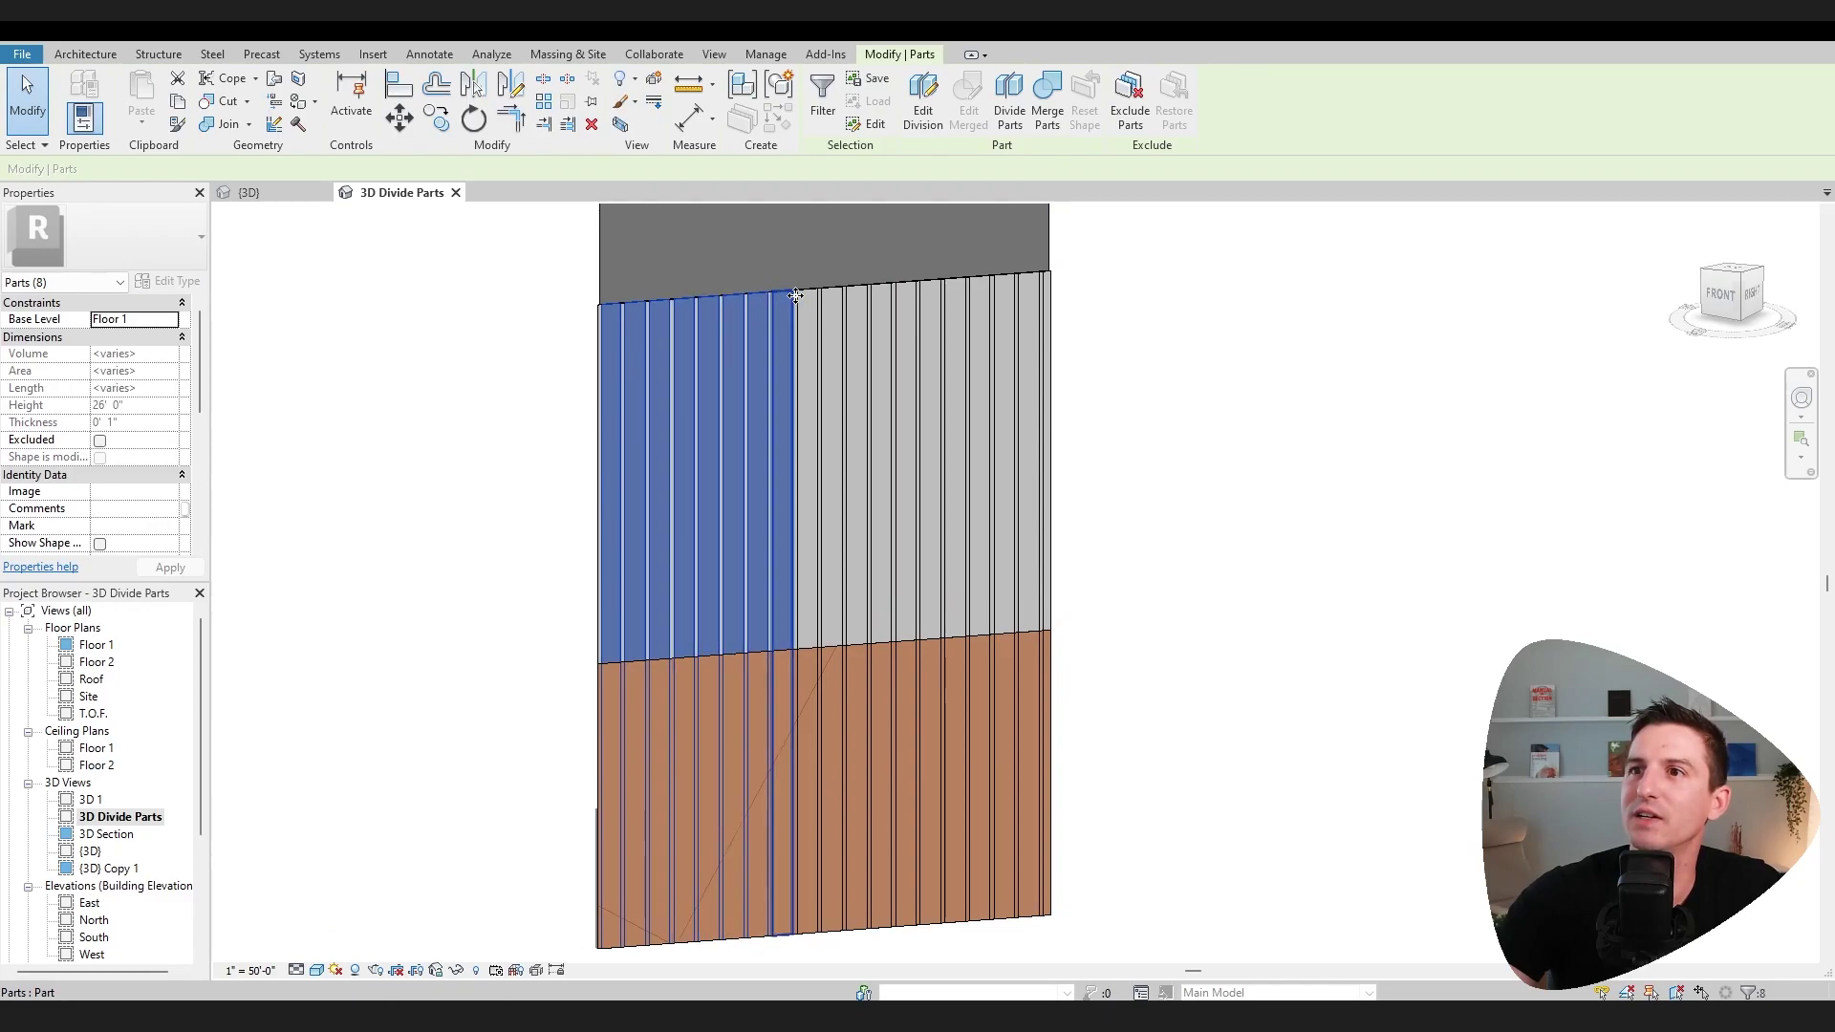
ctrl+click(807, 300)
ctrl+click(833, 301)
ctrl+click(857, 300)
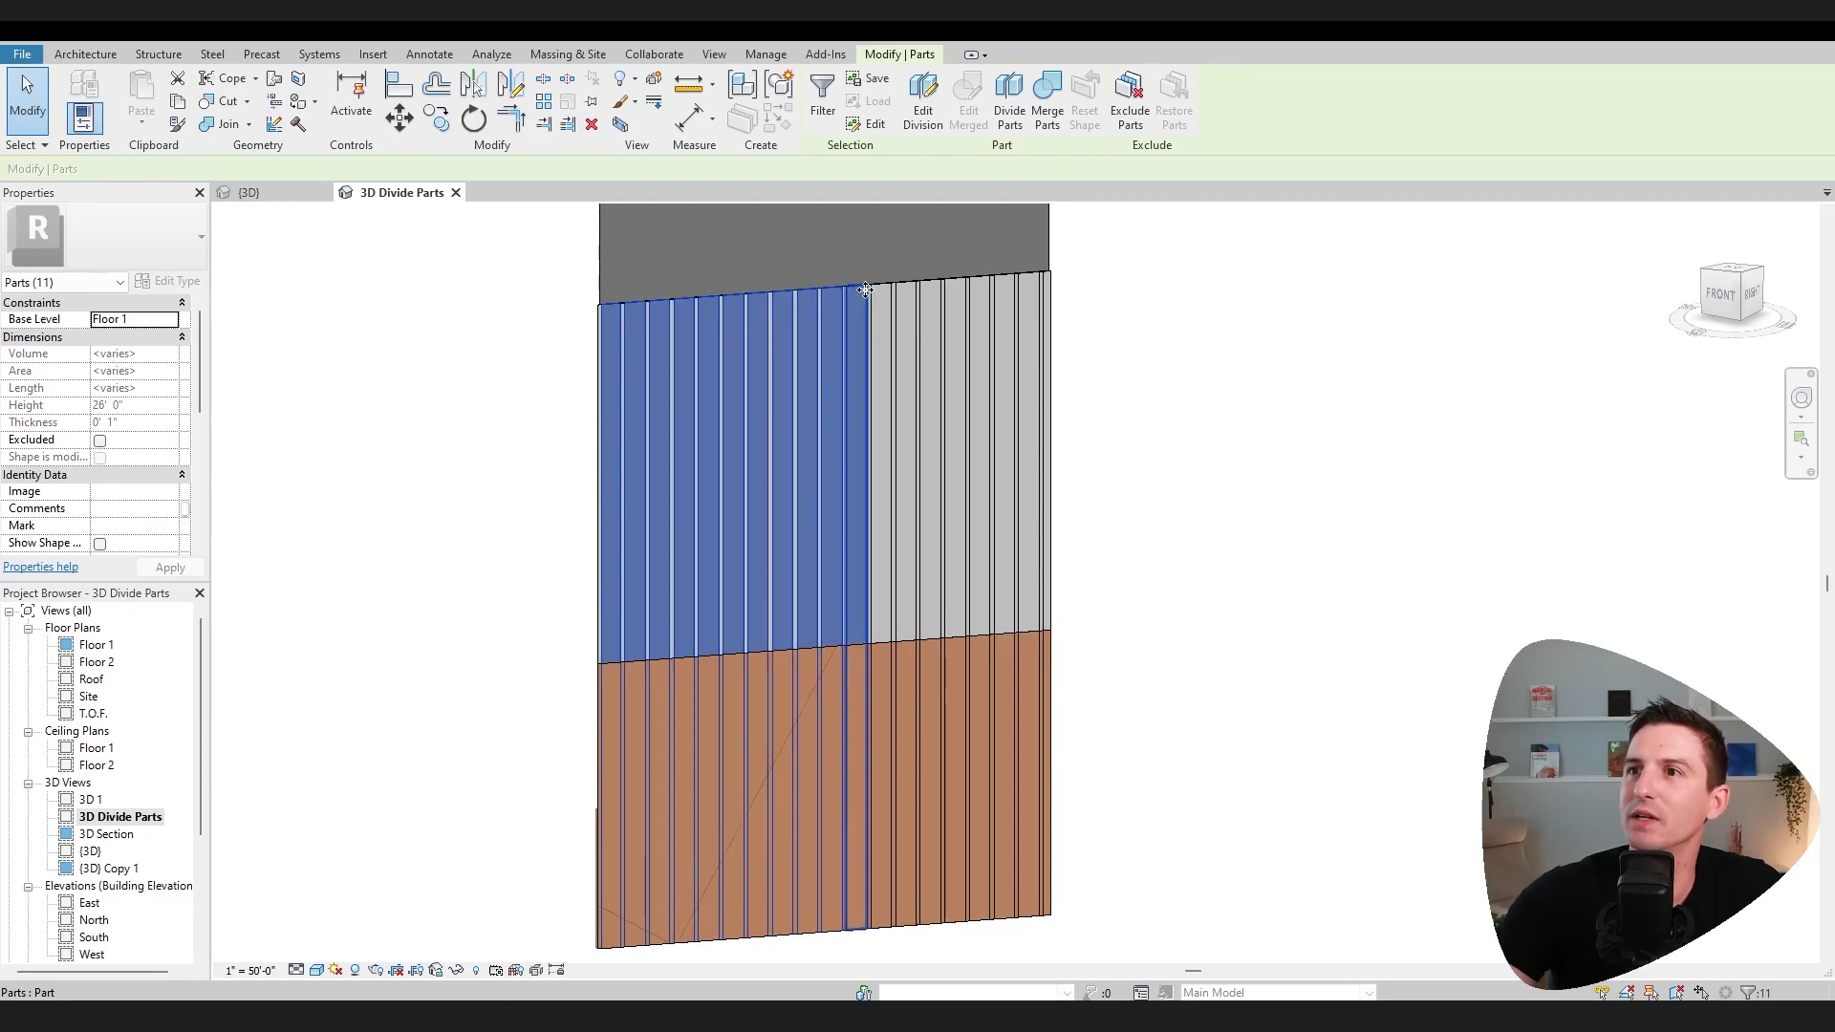
ctrl+click(881, 298)
ctrl+click(909, 295)
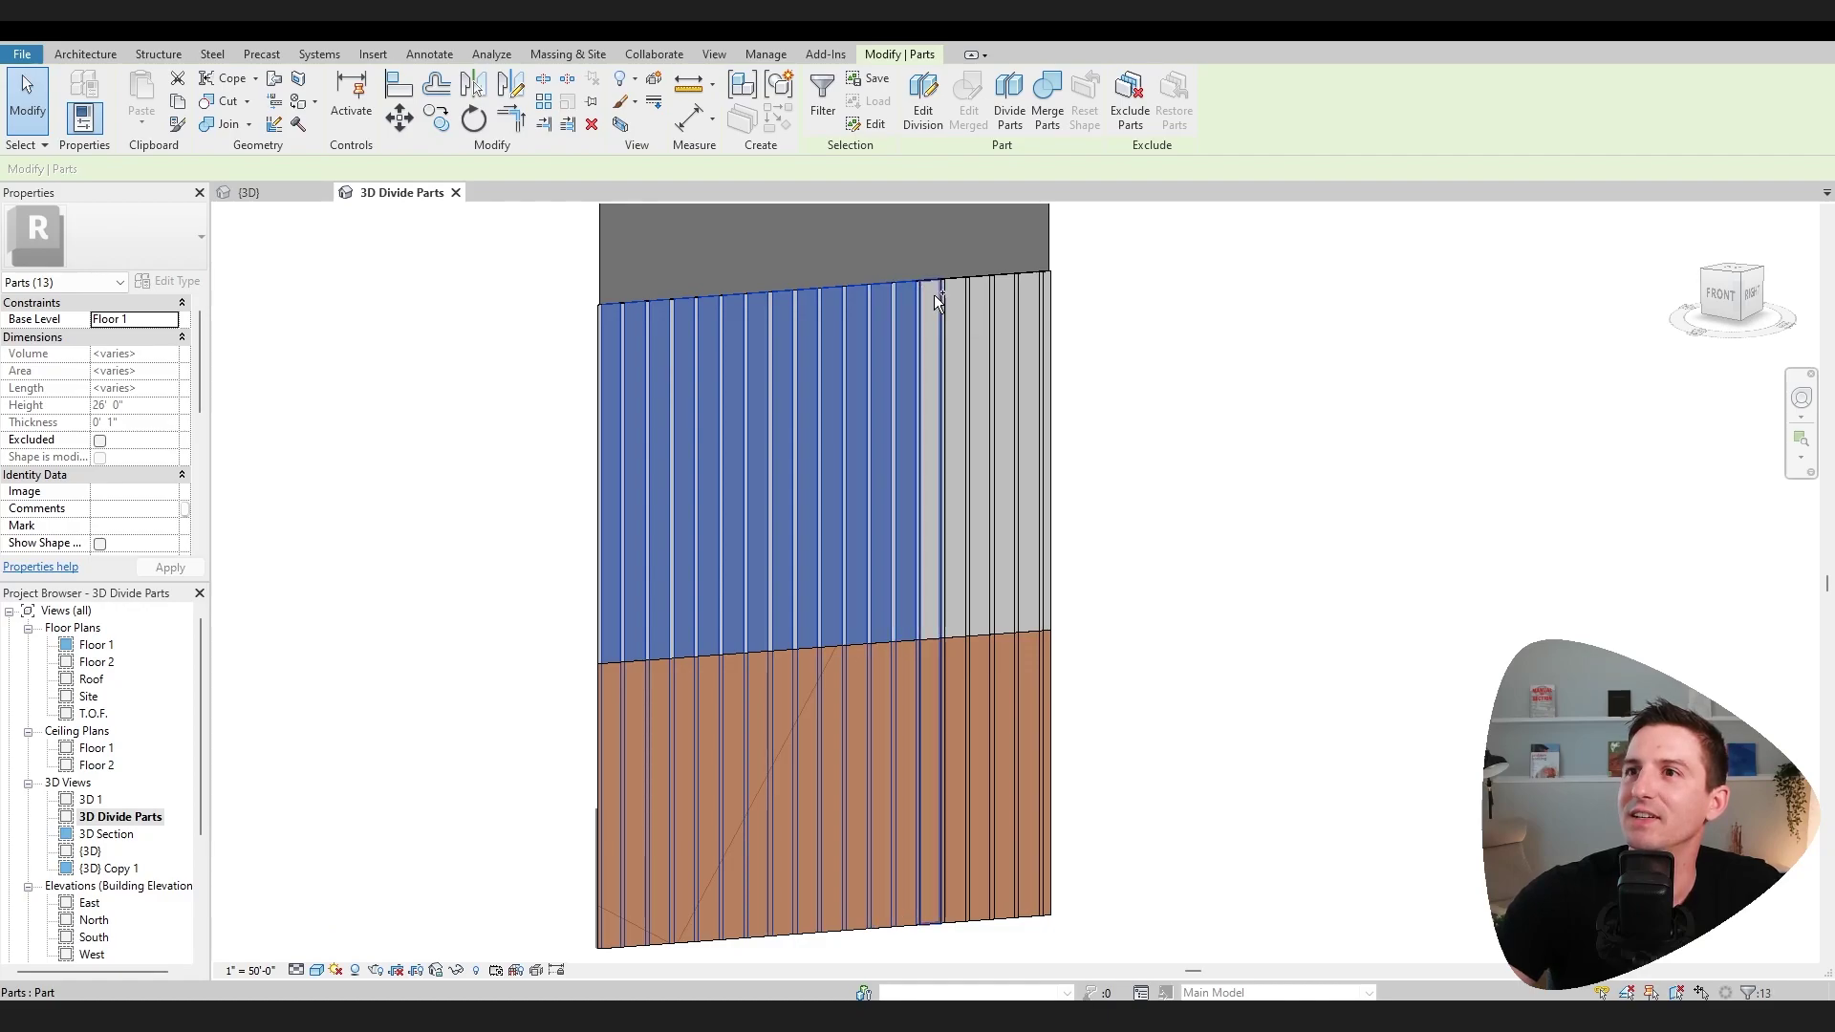
ctrl+click(932, 295)
ctrl+click(957, 294)
ctrl+click(978, 294)
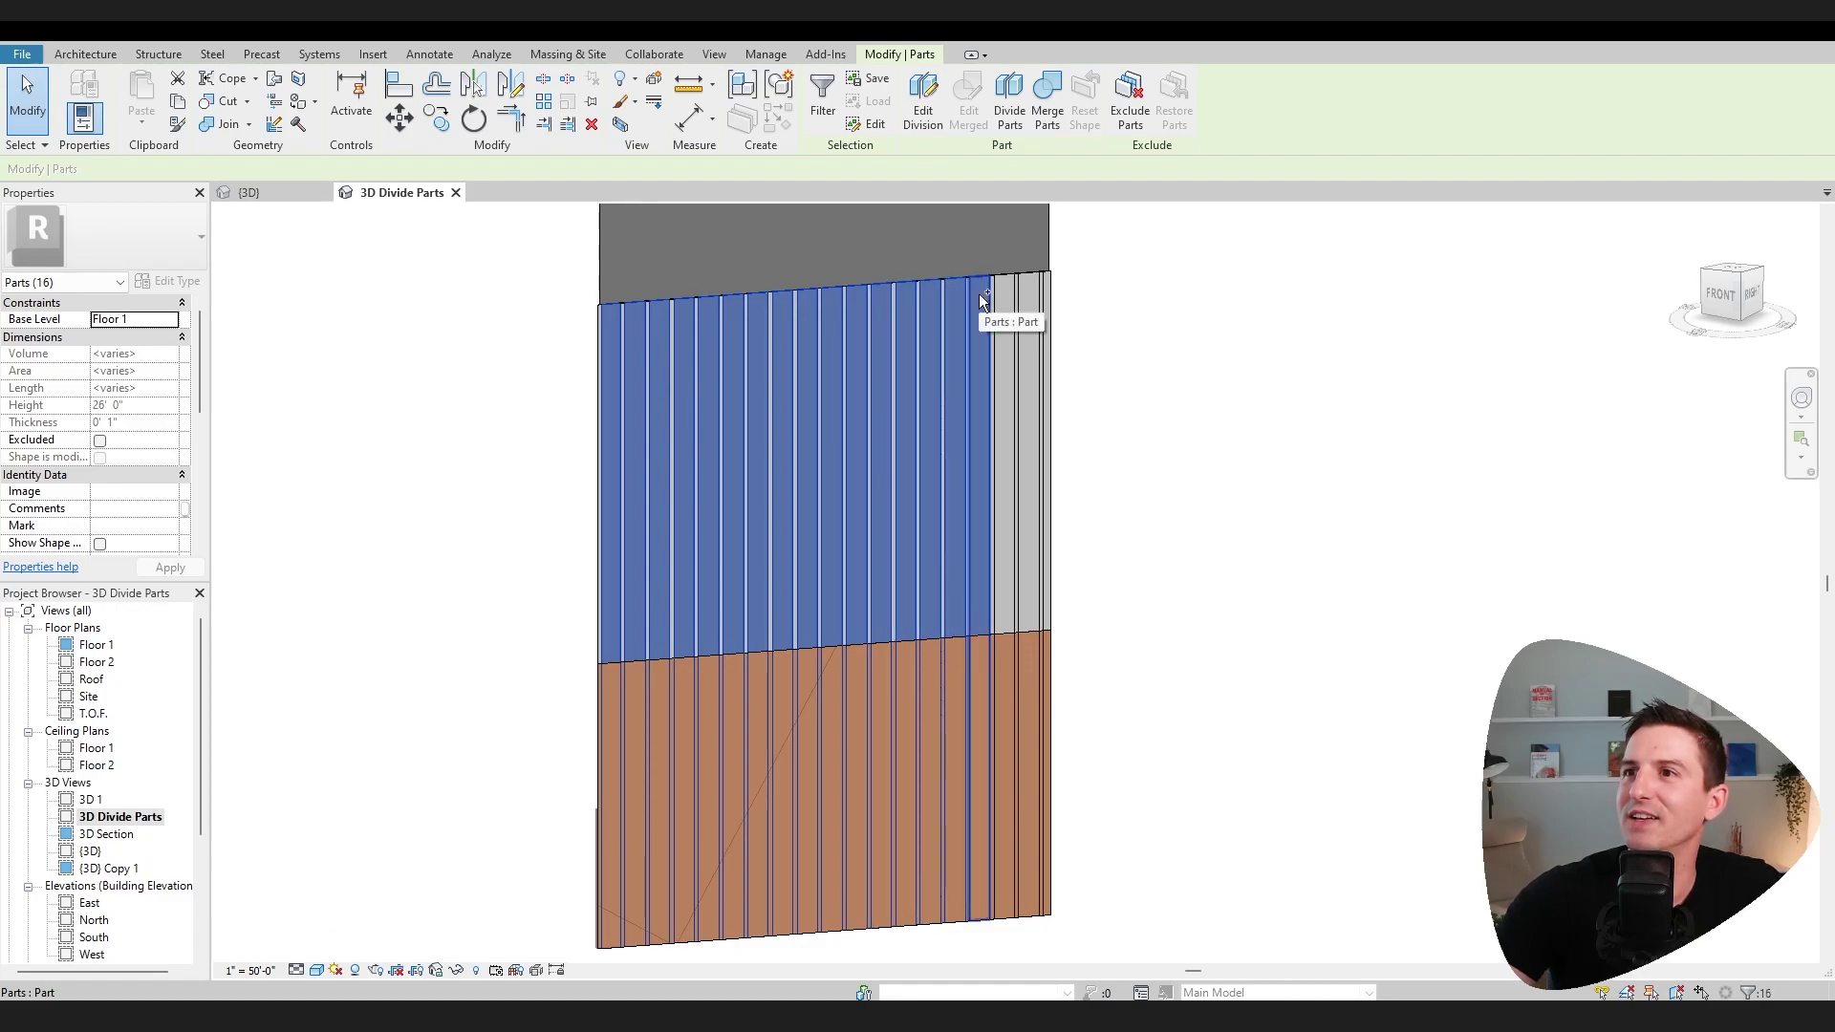
ctrl+click(999, 293)
ctrl+click(1032, 289)
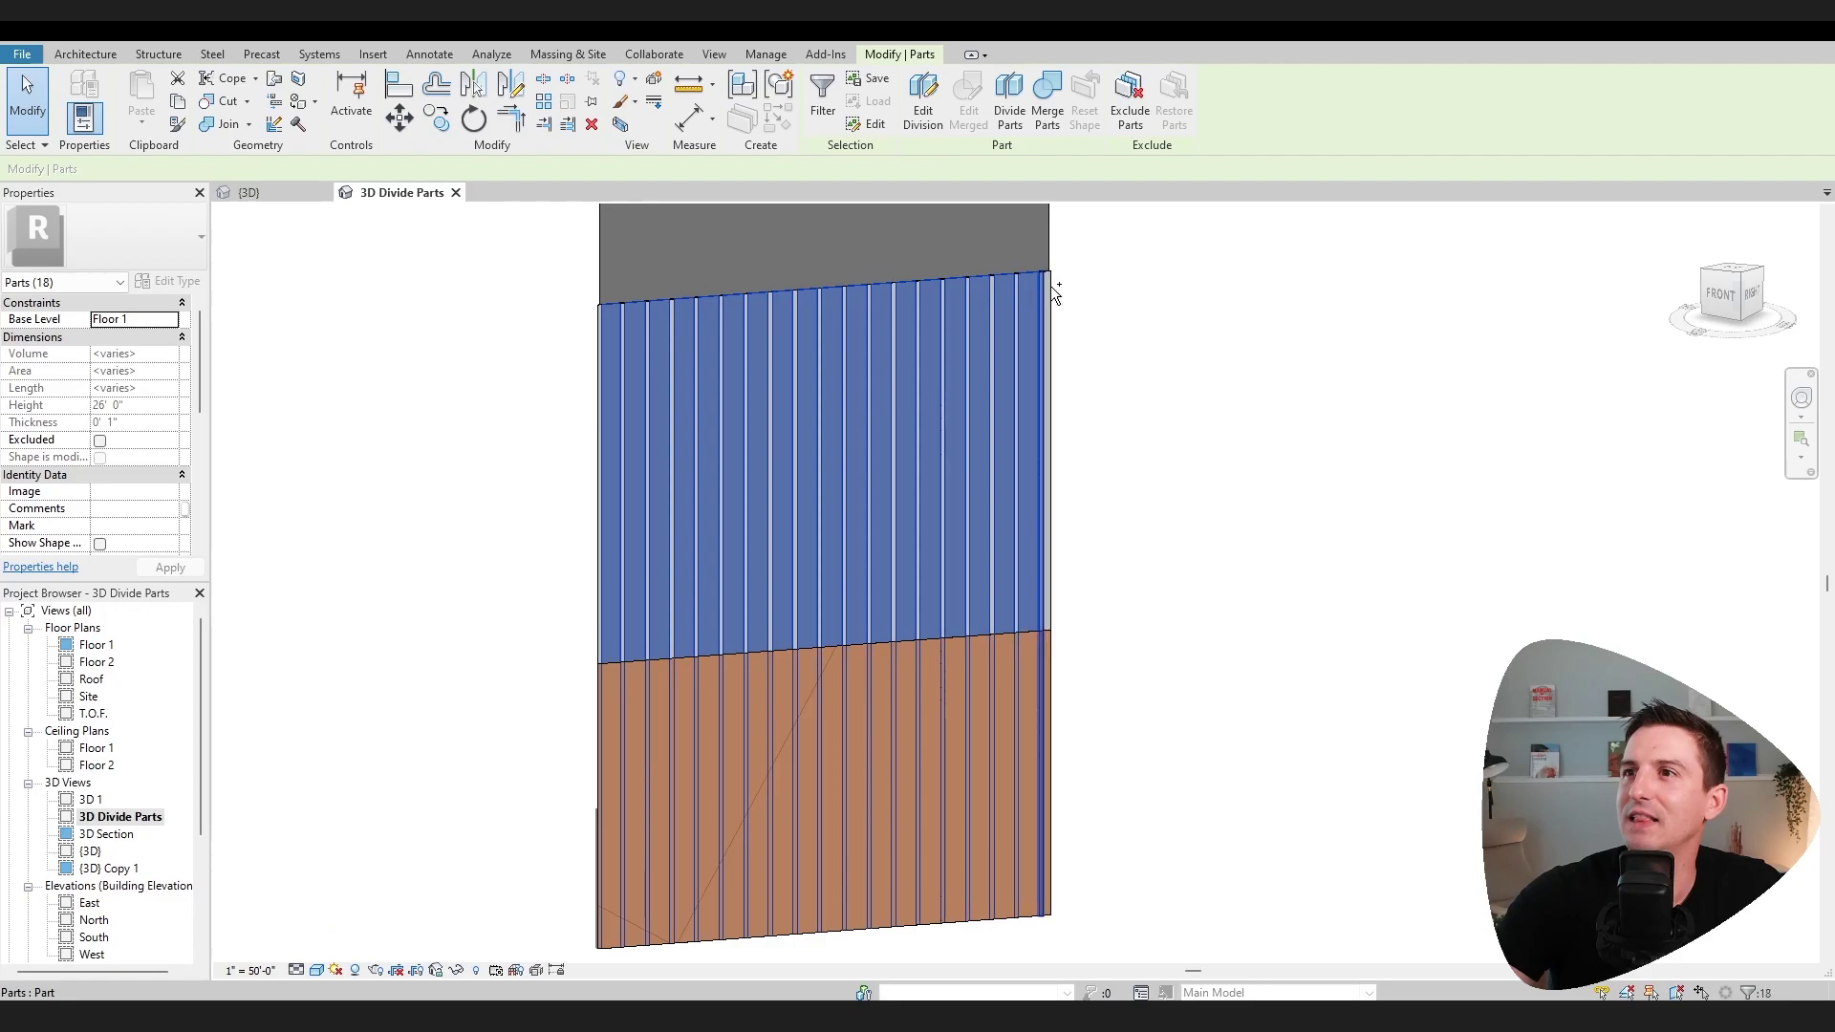
ctrl+click(1051, 284)
scroll(1051, 284, up, 2)
scroll(1050, 284, up, 3)
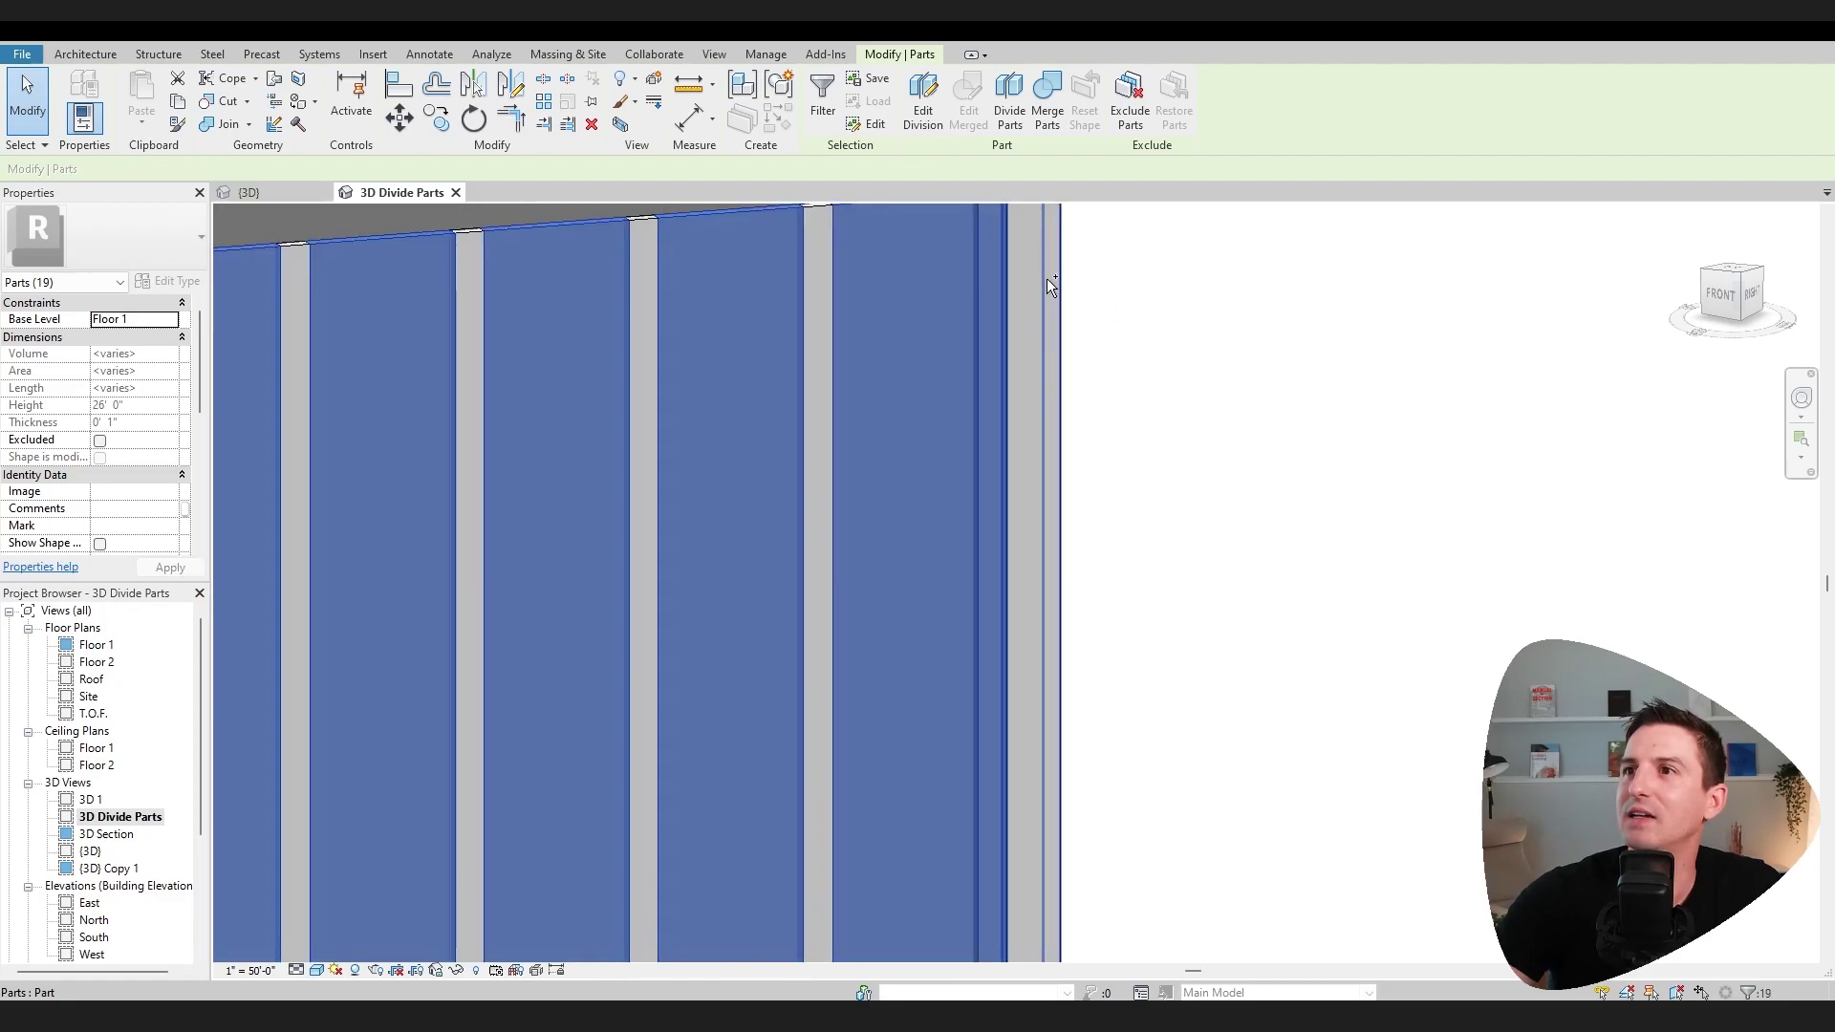
scroll(1046, 278, down, 2)
ctrl+click(1020, 275)
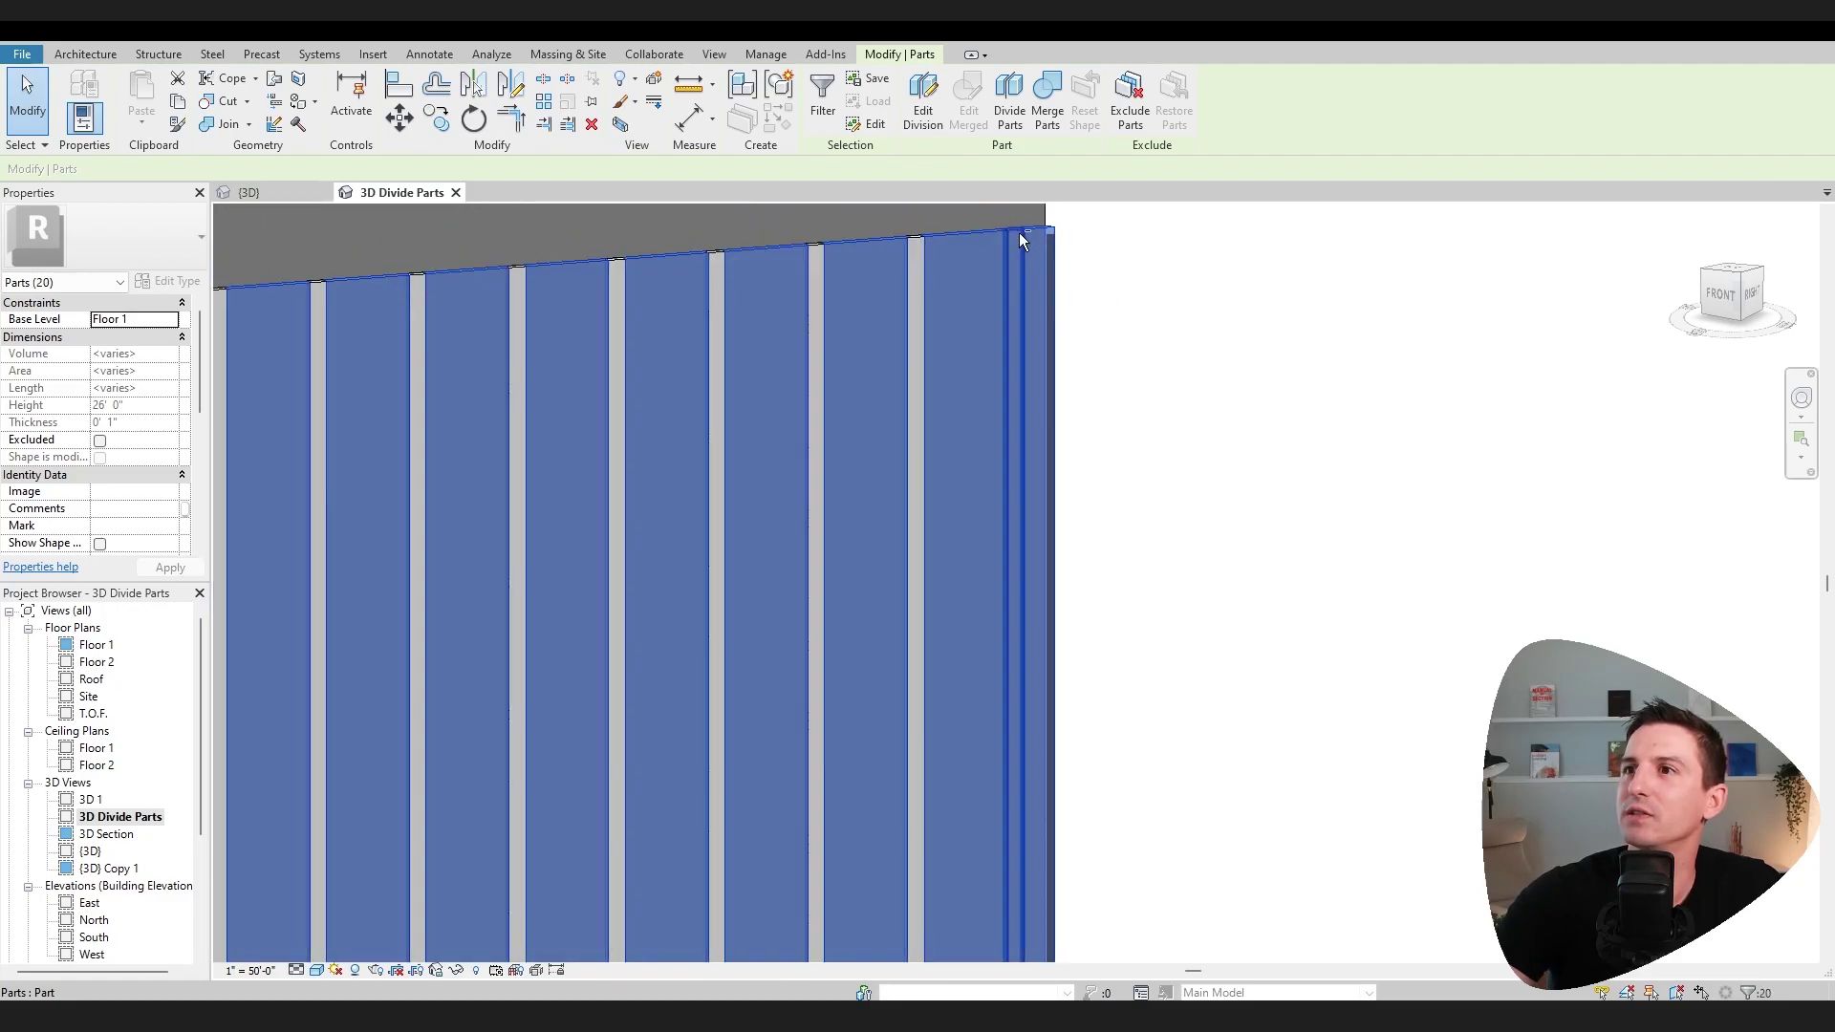
shift+click(1021, 276)
scroll(1027, 278, down, 3)
scroll(1029, 280, down, 3)
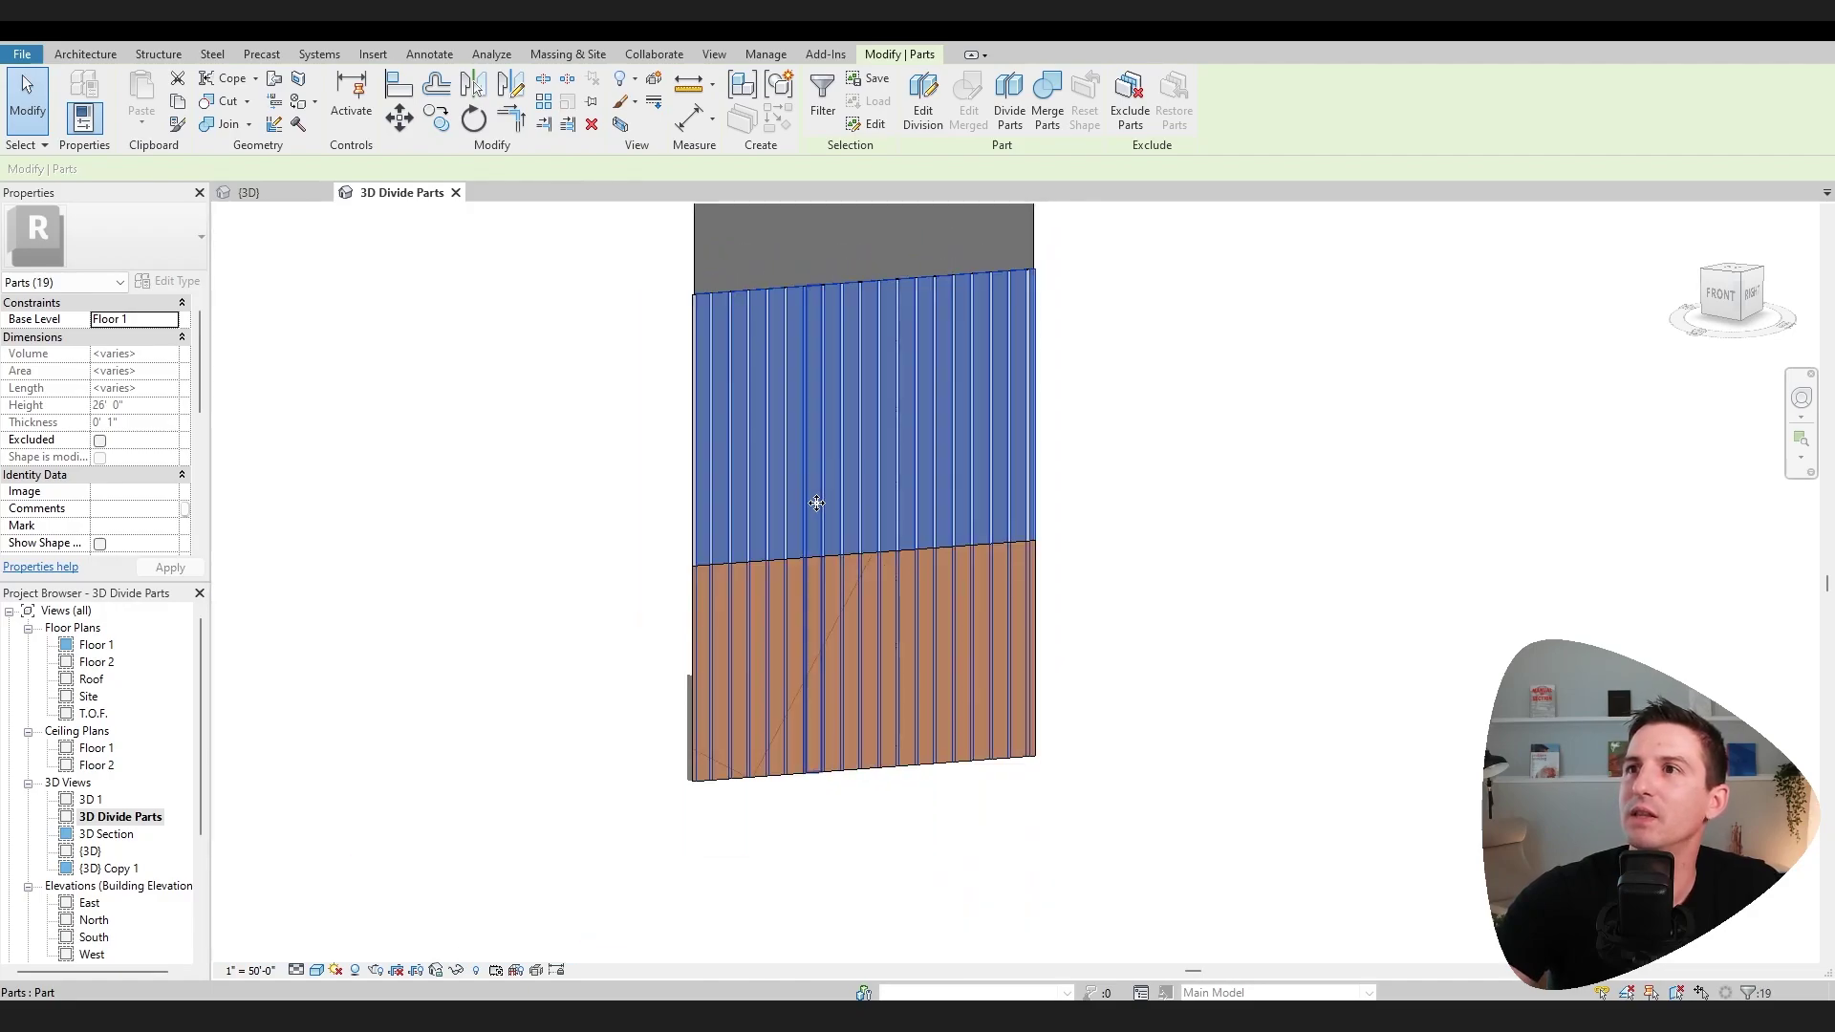
click(1142, 101)
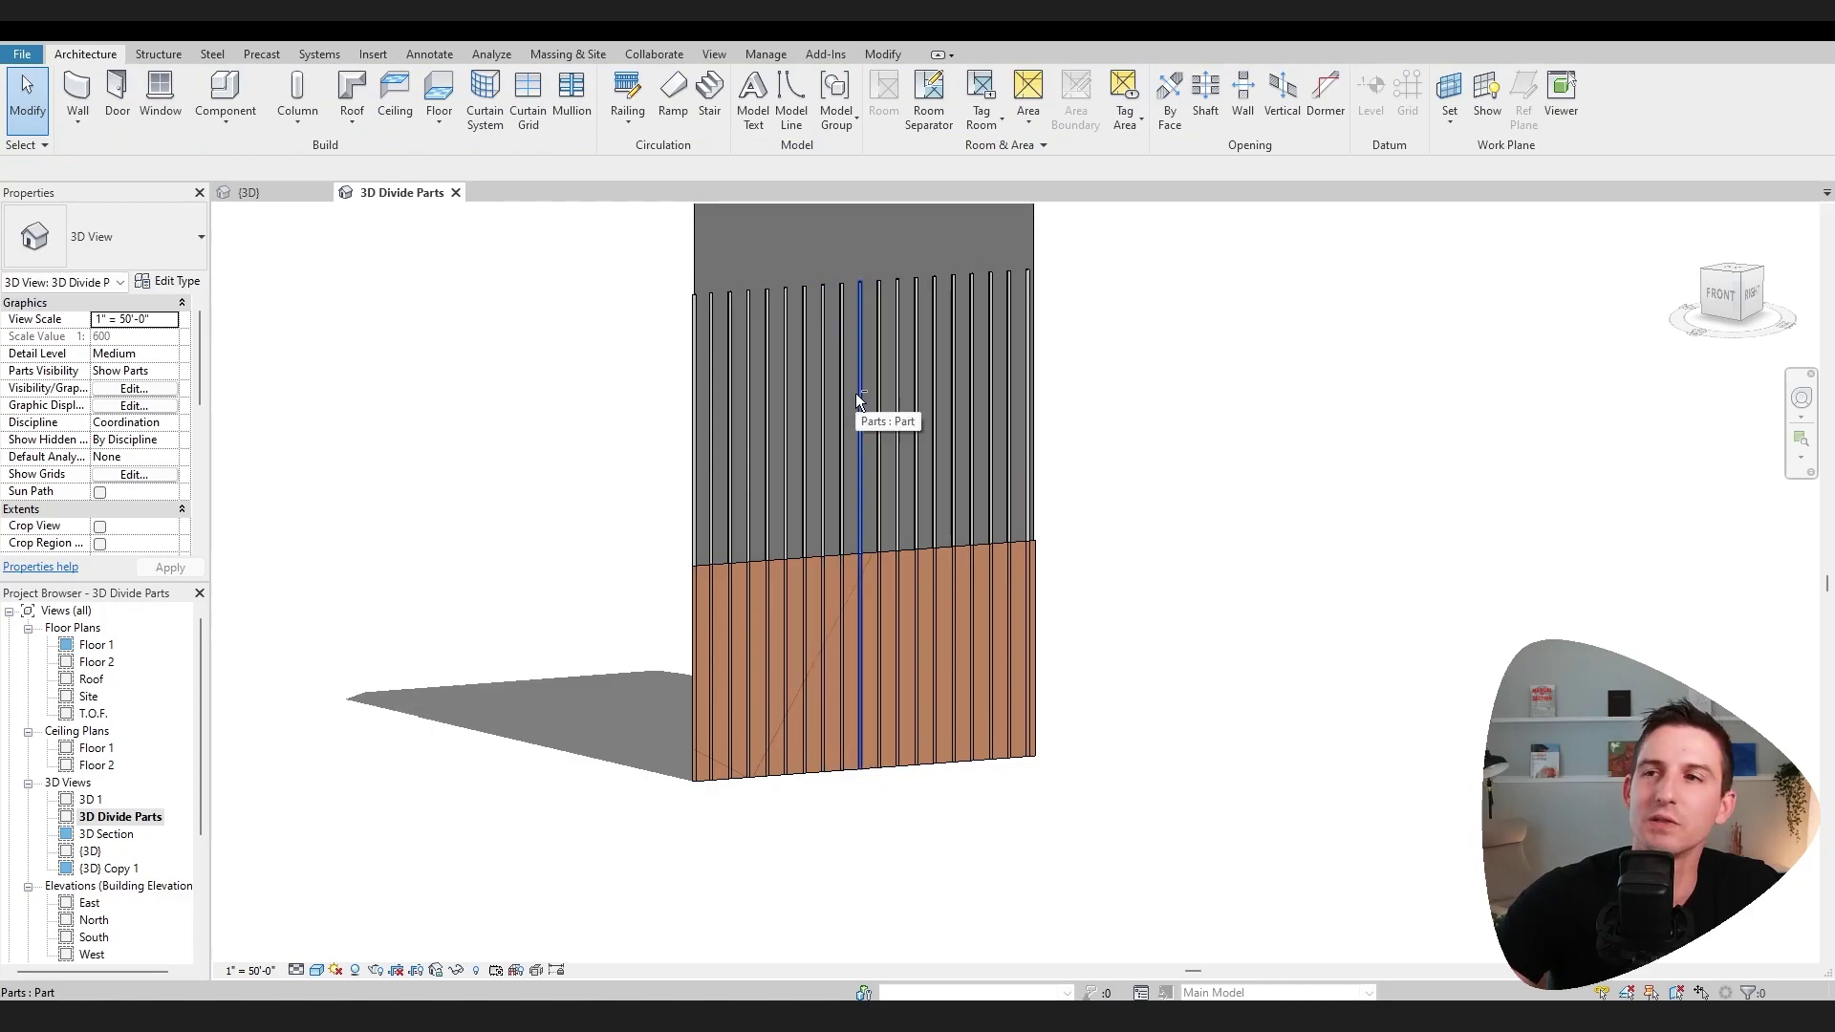
Step: Start a division sketch on the copper part and draw a vertical line about 18' 6" long along its left edge
shift+middle_drag(856, 393, 940, 751)
scroll(927, 765, up, 5)
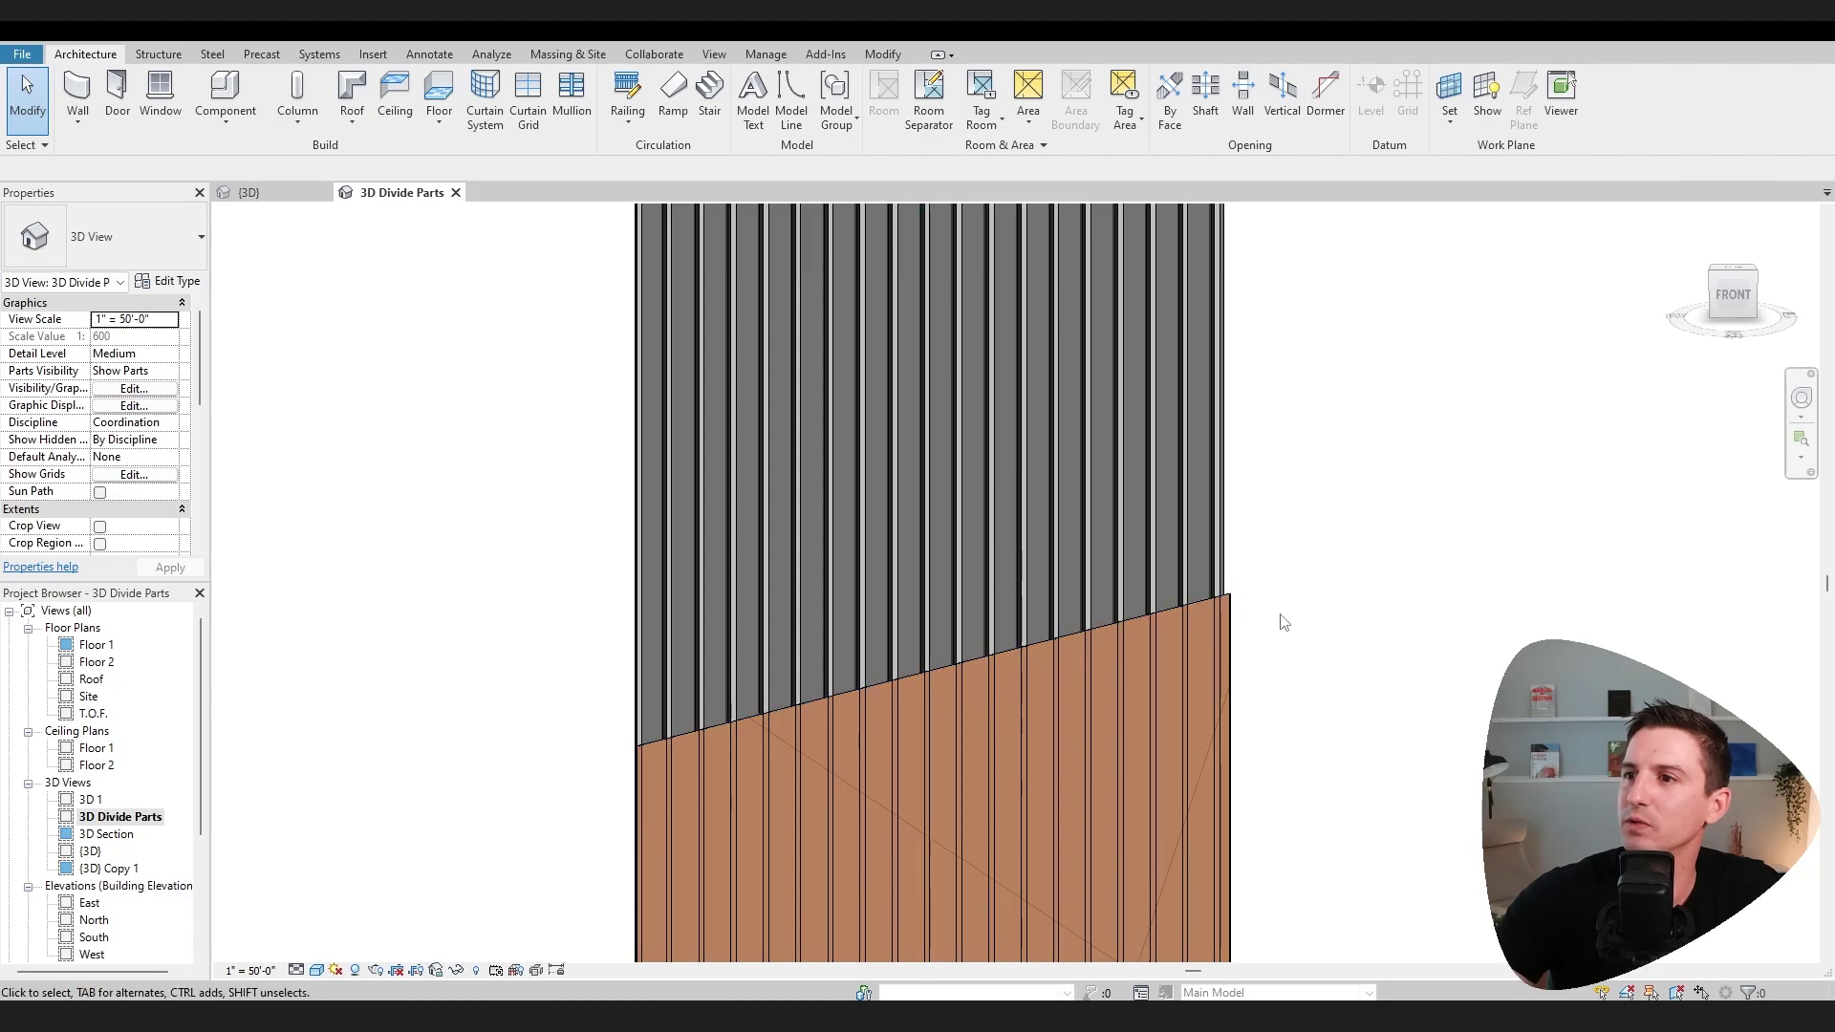
click(1225, 623)
shift+middle_drag(1225, 623, 994, 736)
click(915, 93)
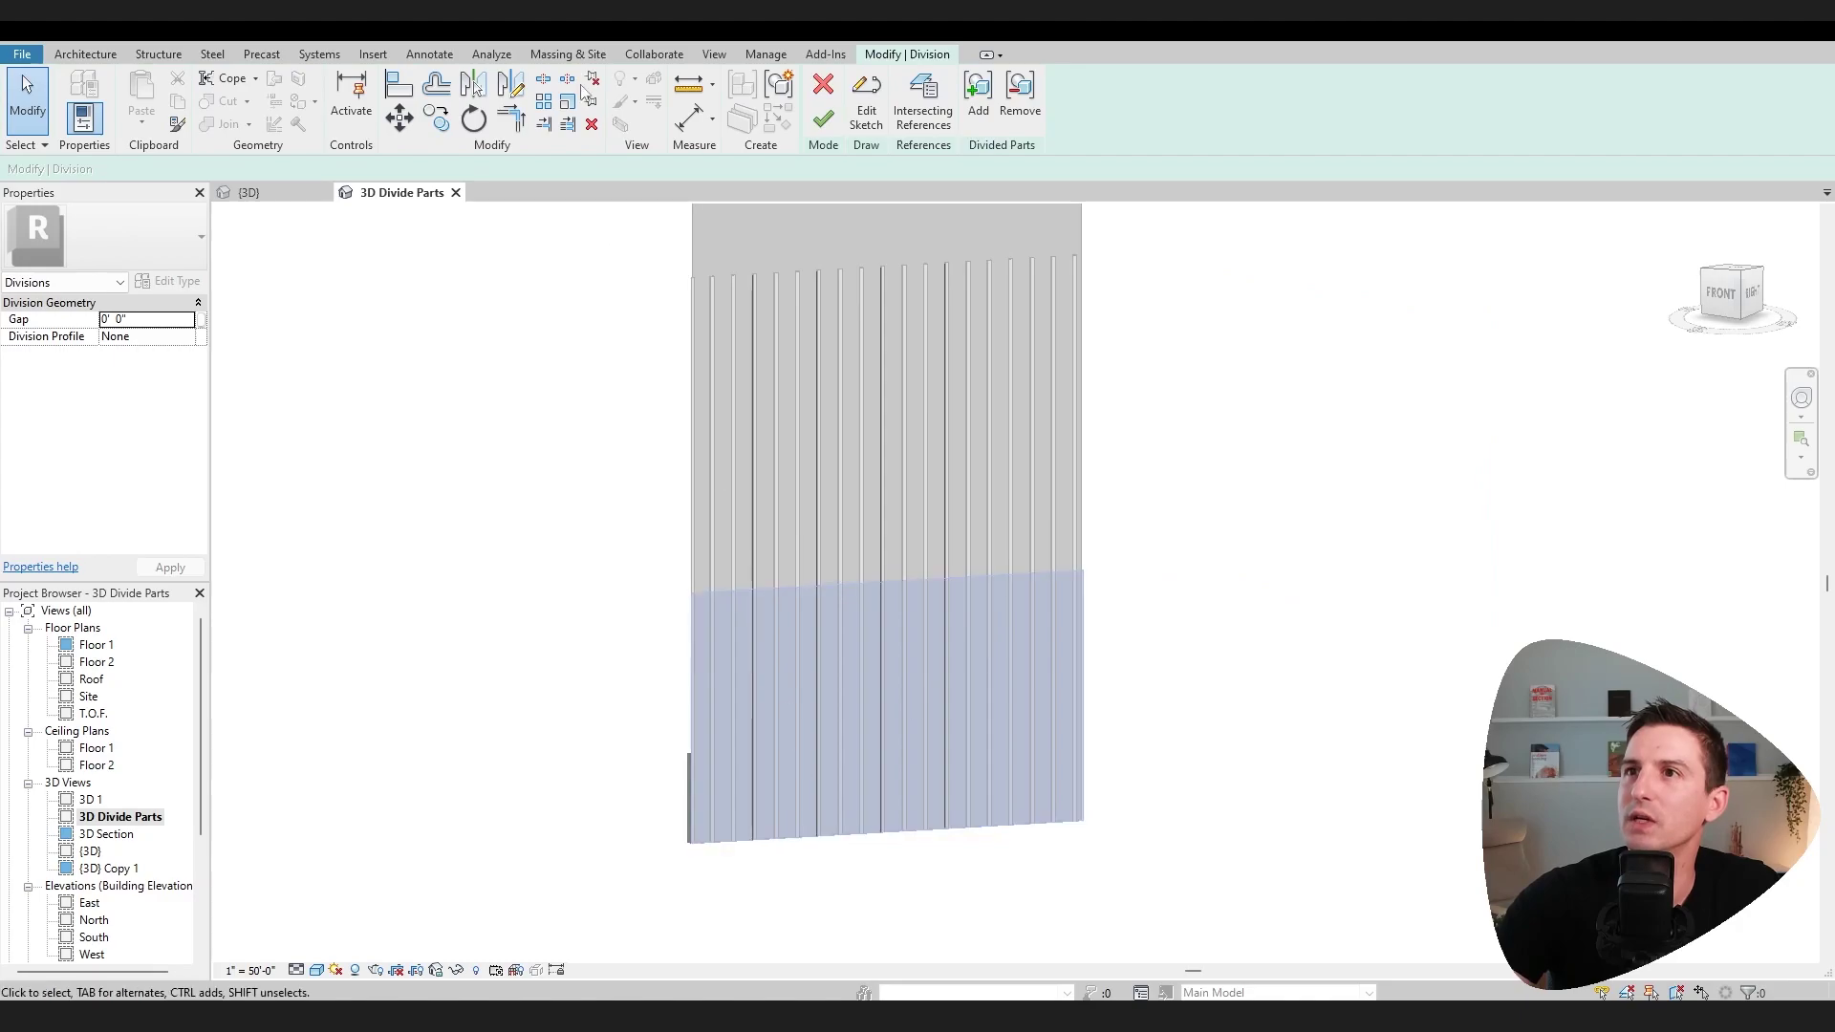
click(870, 110)
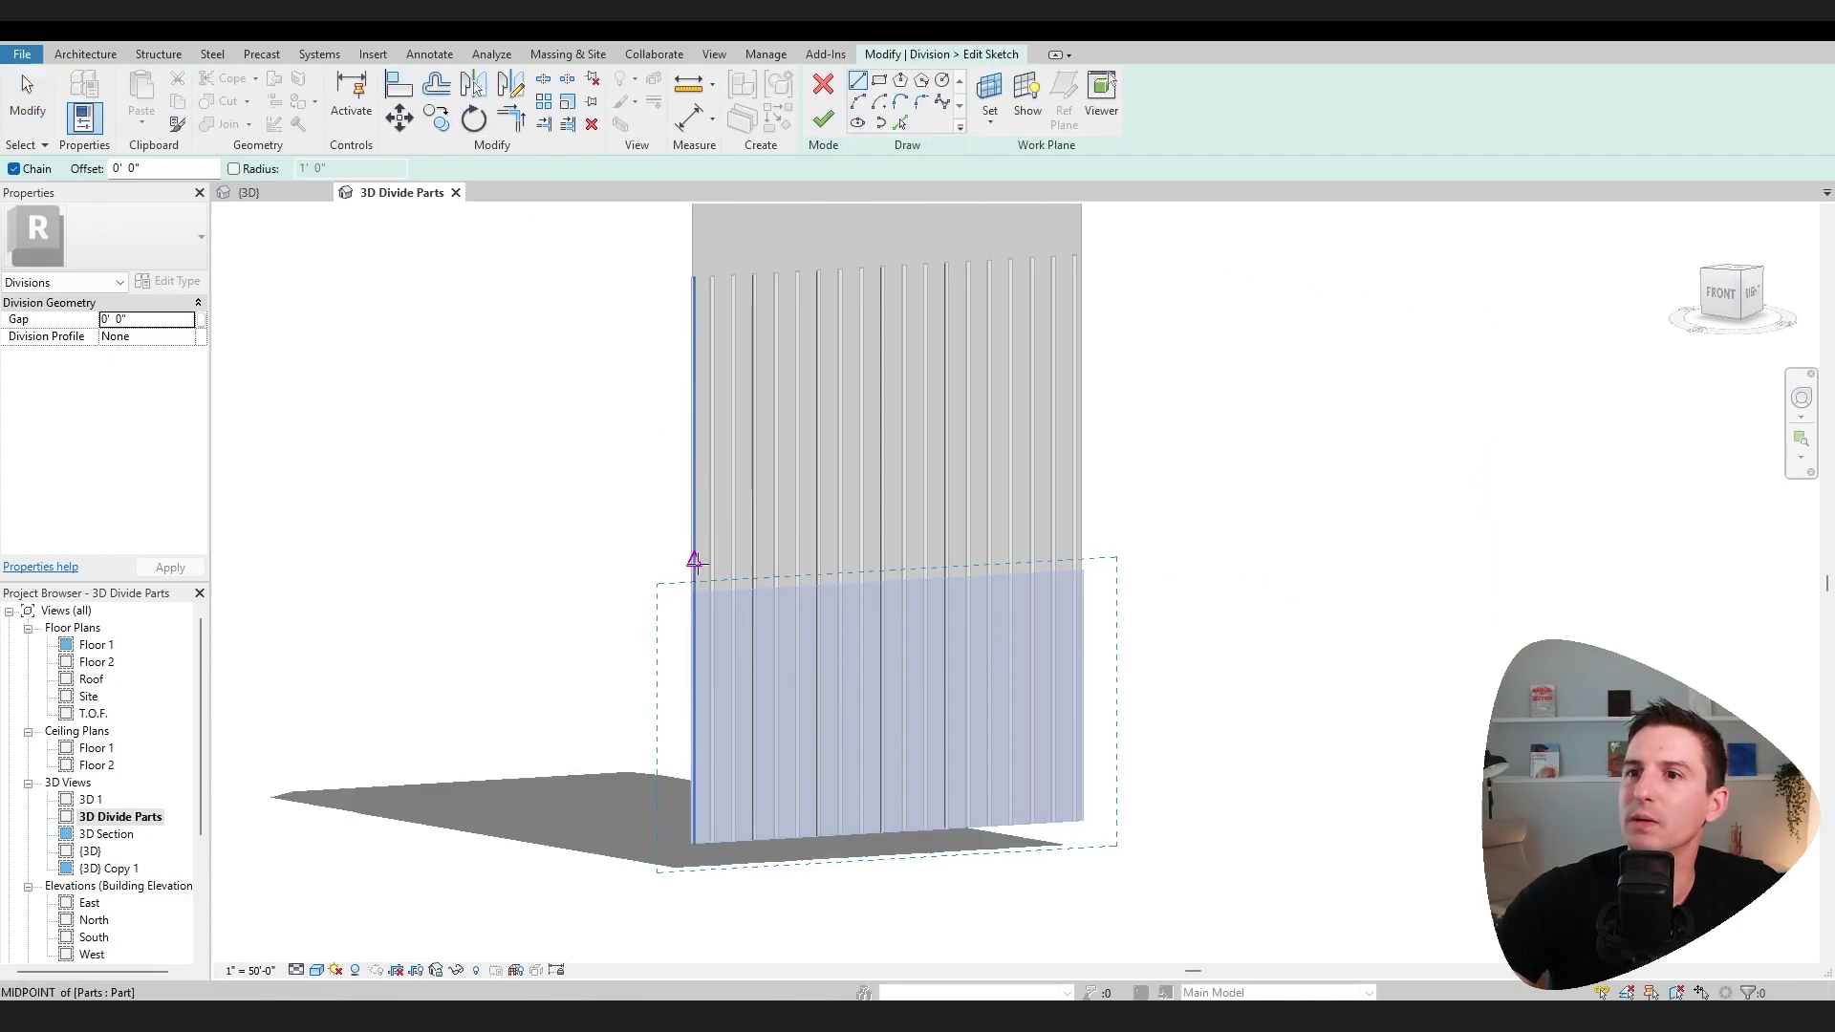
click(694, 512)
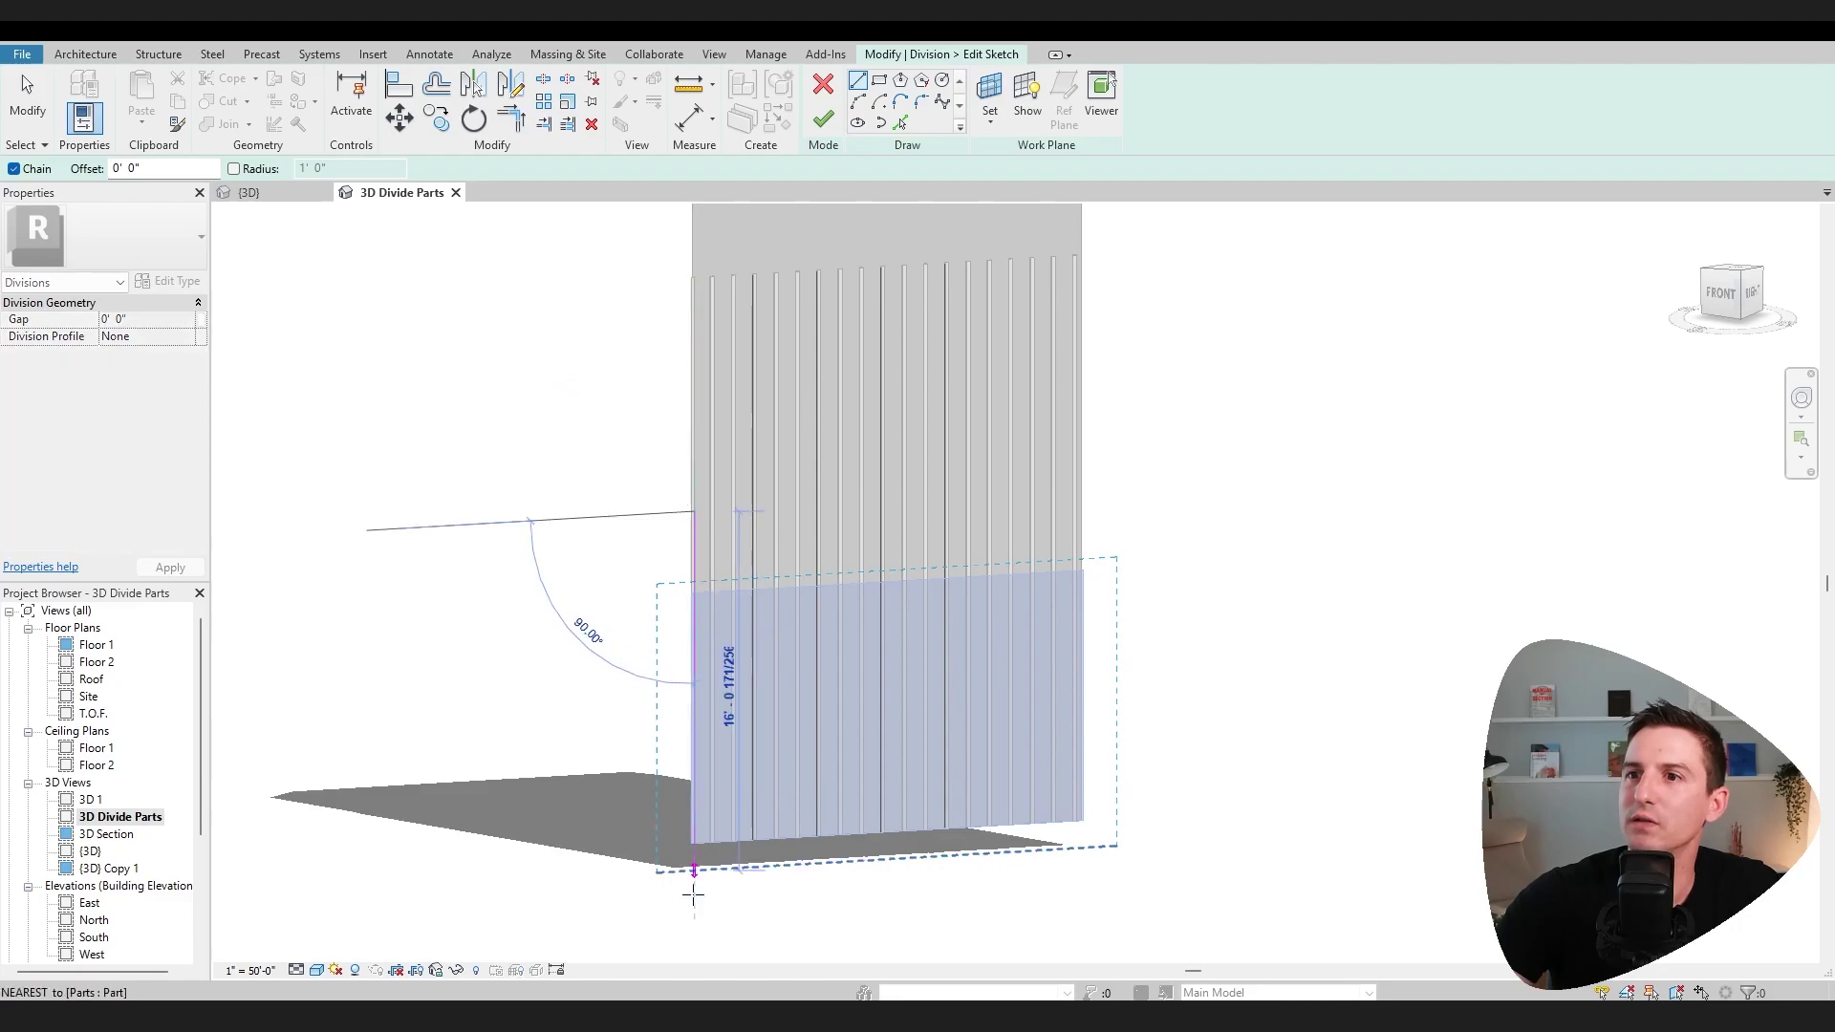
click(692, 925)
key(Escape)
key(Escape)
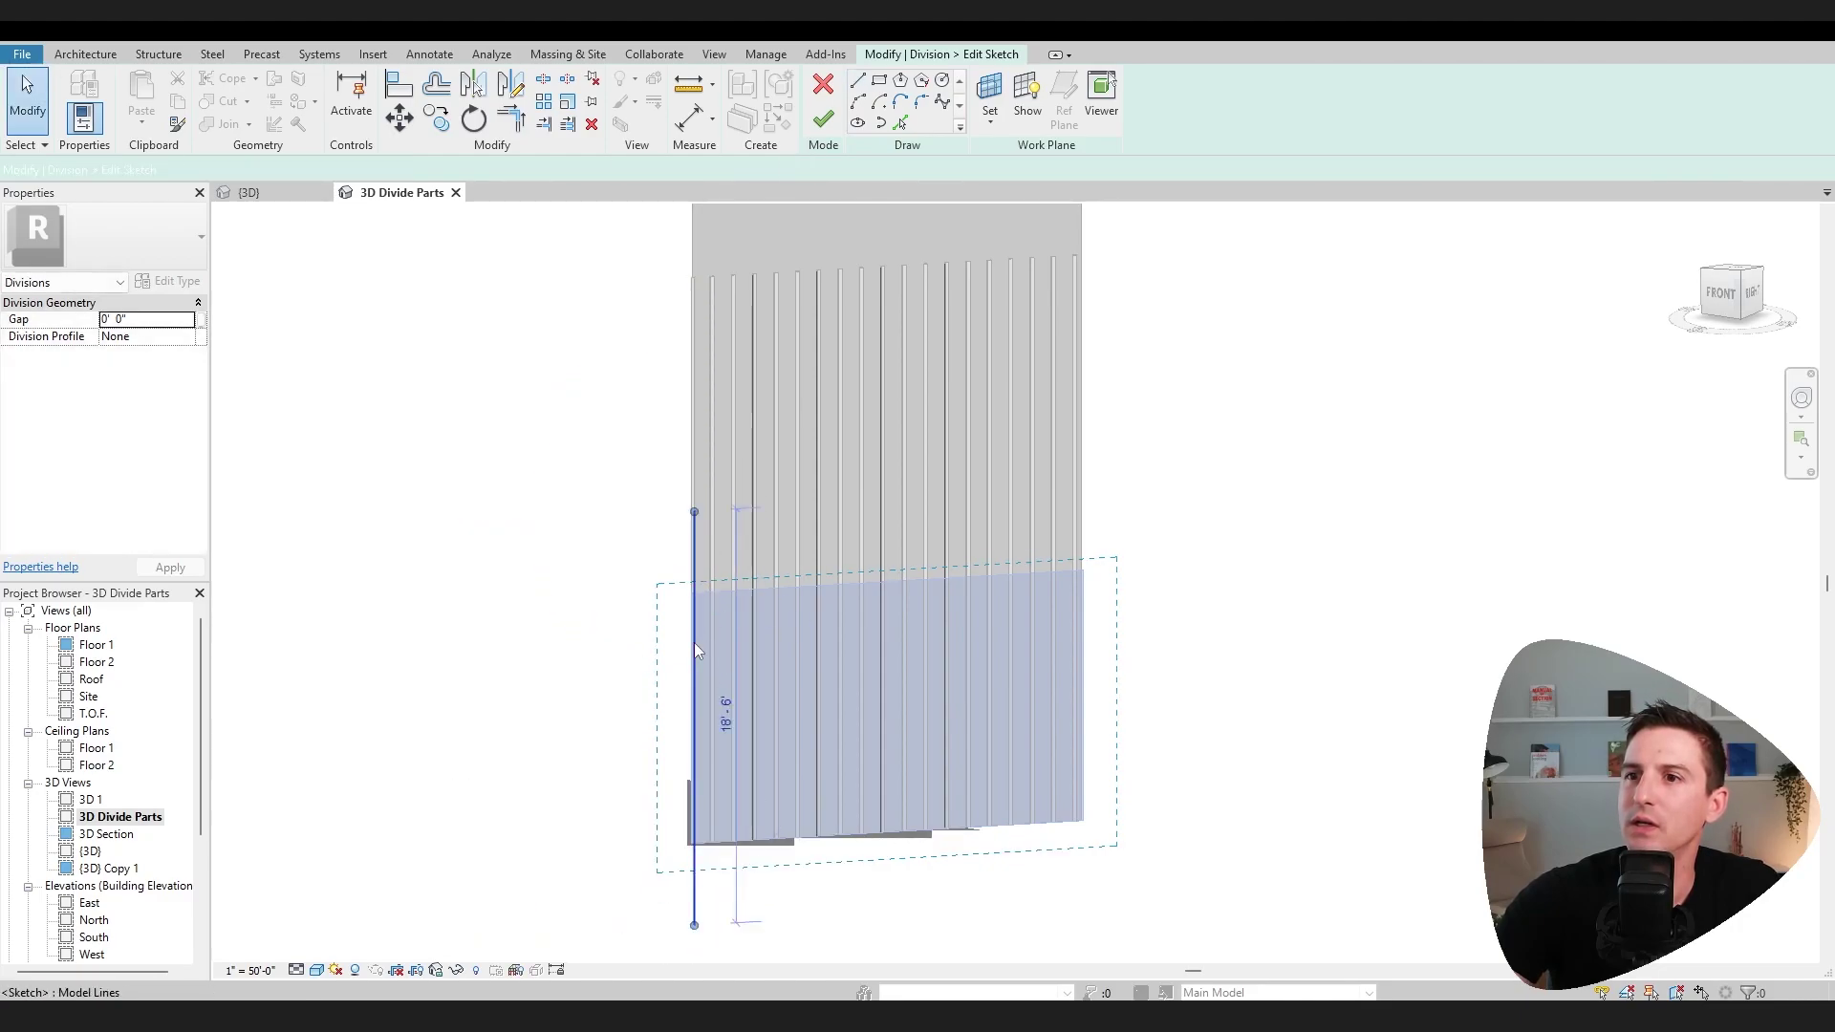
Step: Rotate the vertical sketch line about its midpoint into a diagonal
click(474, 119)
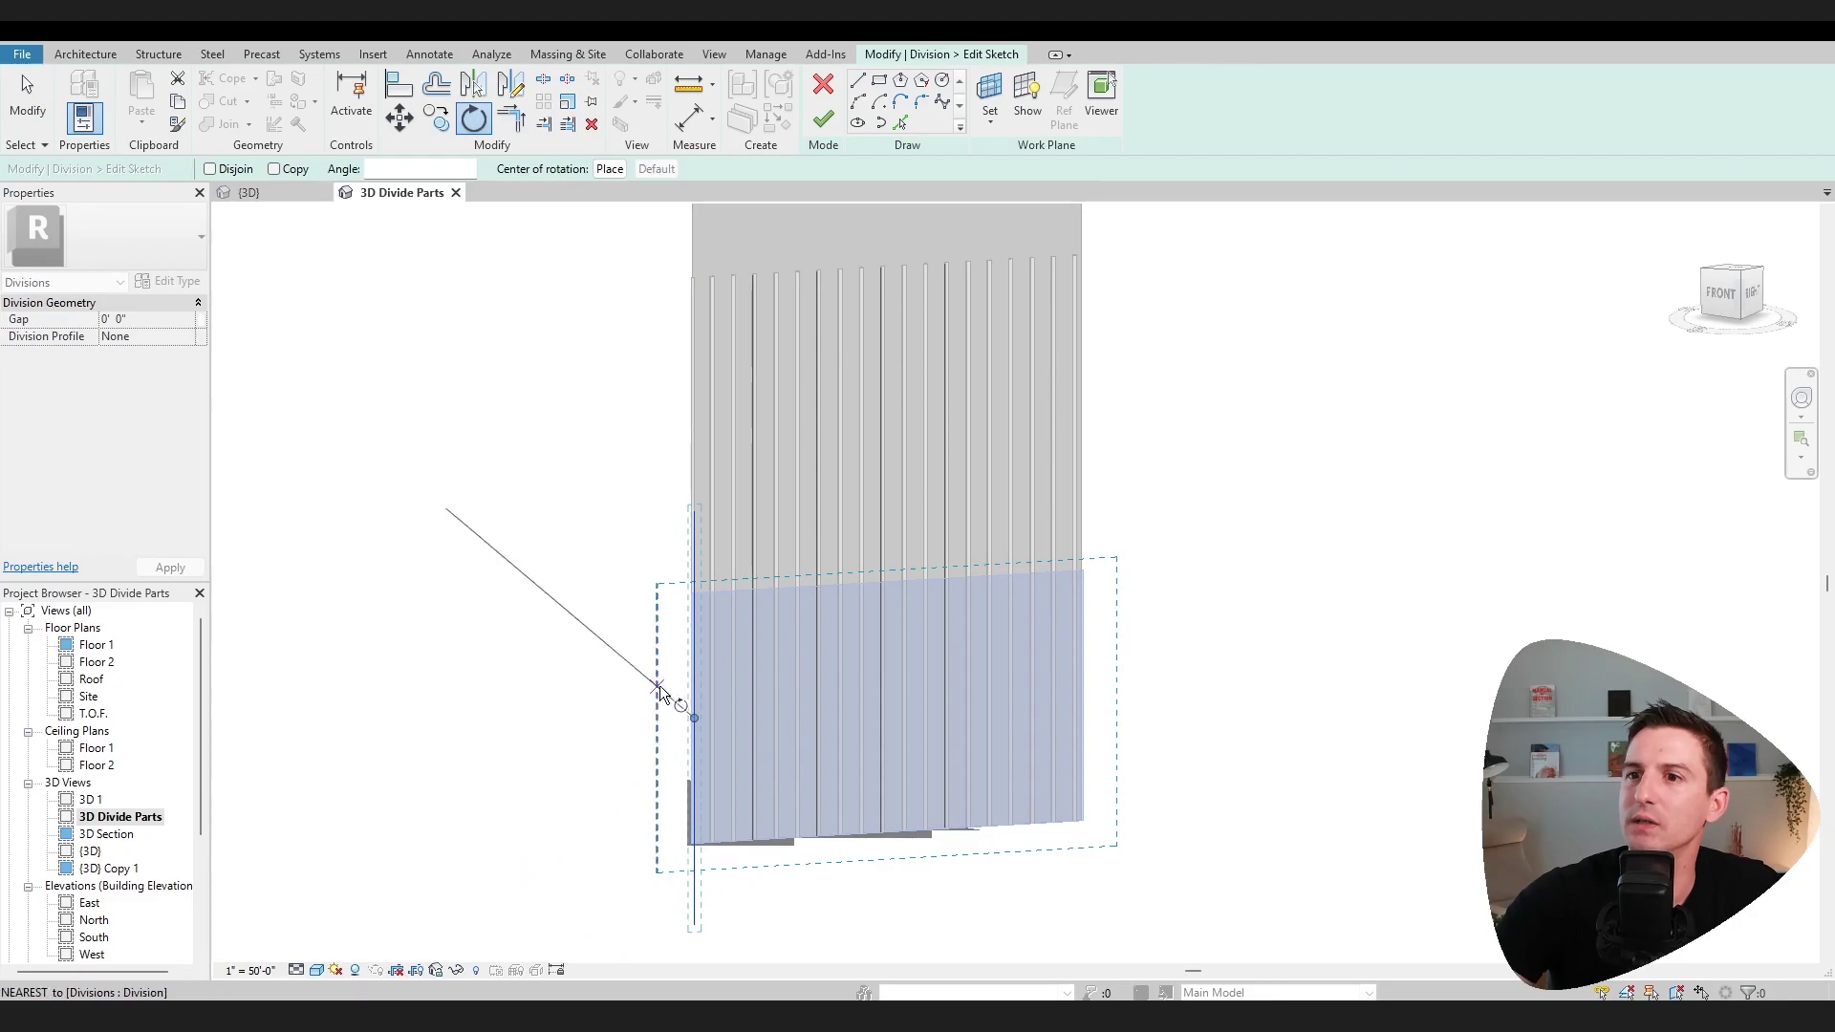
click(607, 718)
text(30)
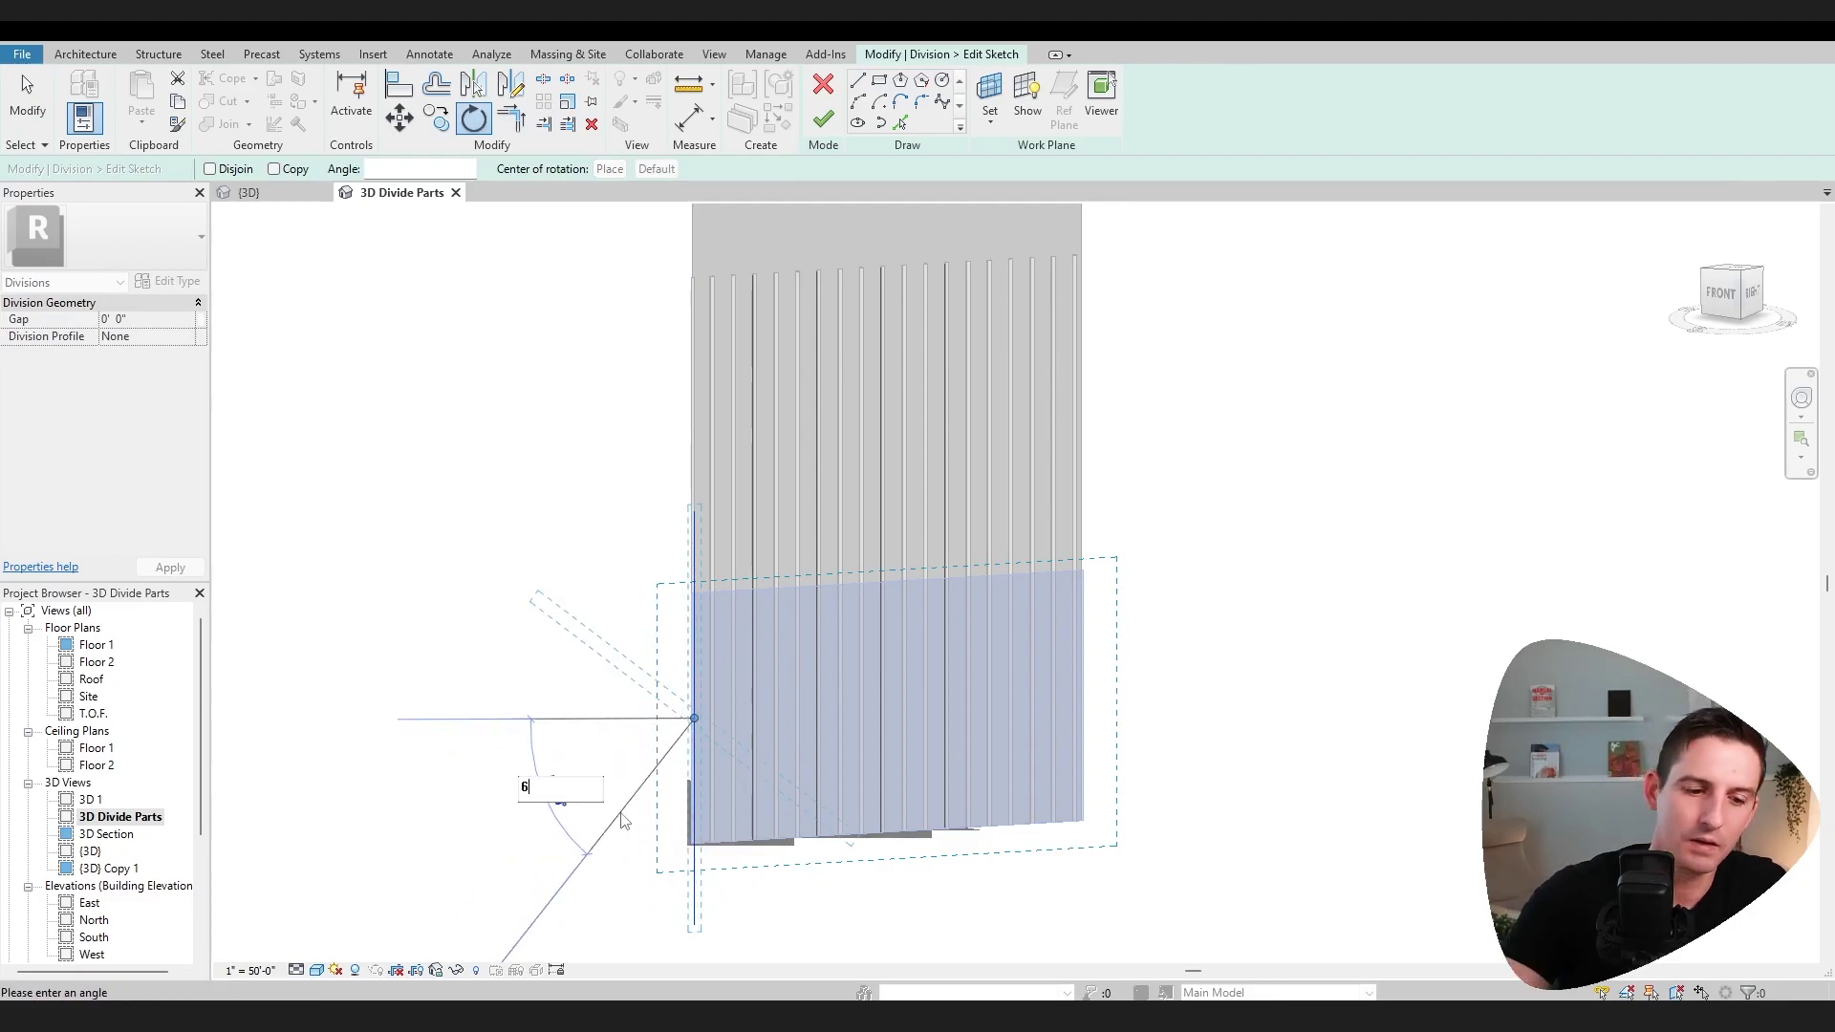
key(Return)
click(621, 820)
Step: Finish the sketch of crossing diagonal lines and apply the division to the copper part
click(858, 804)
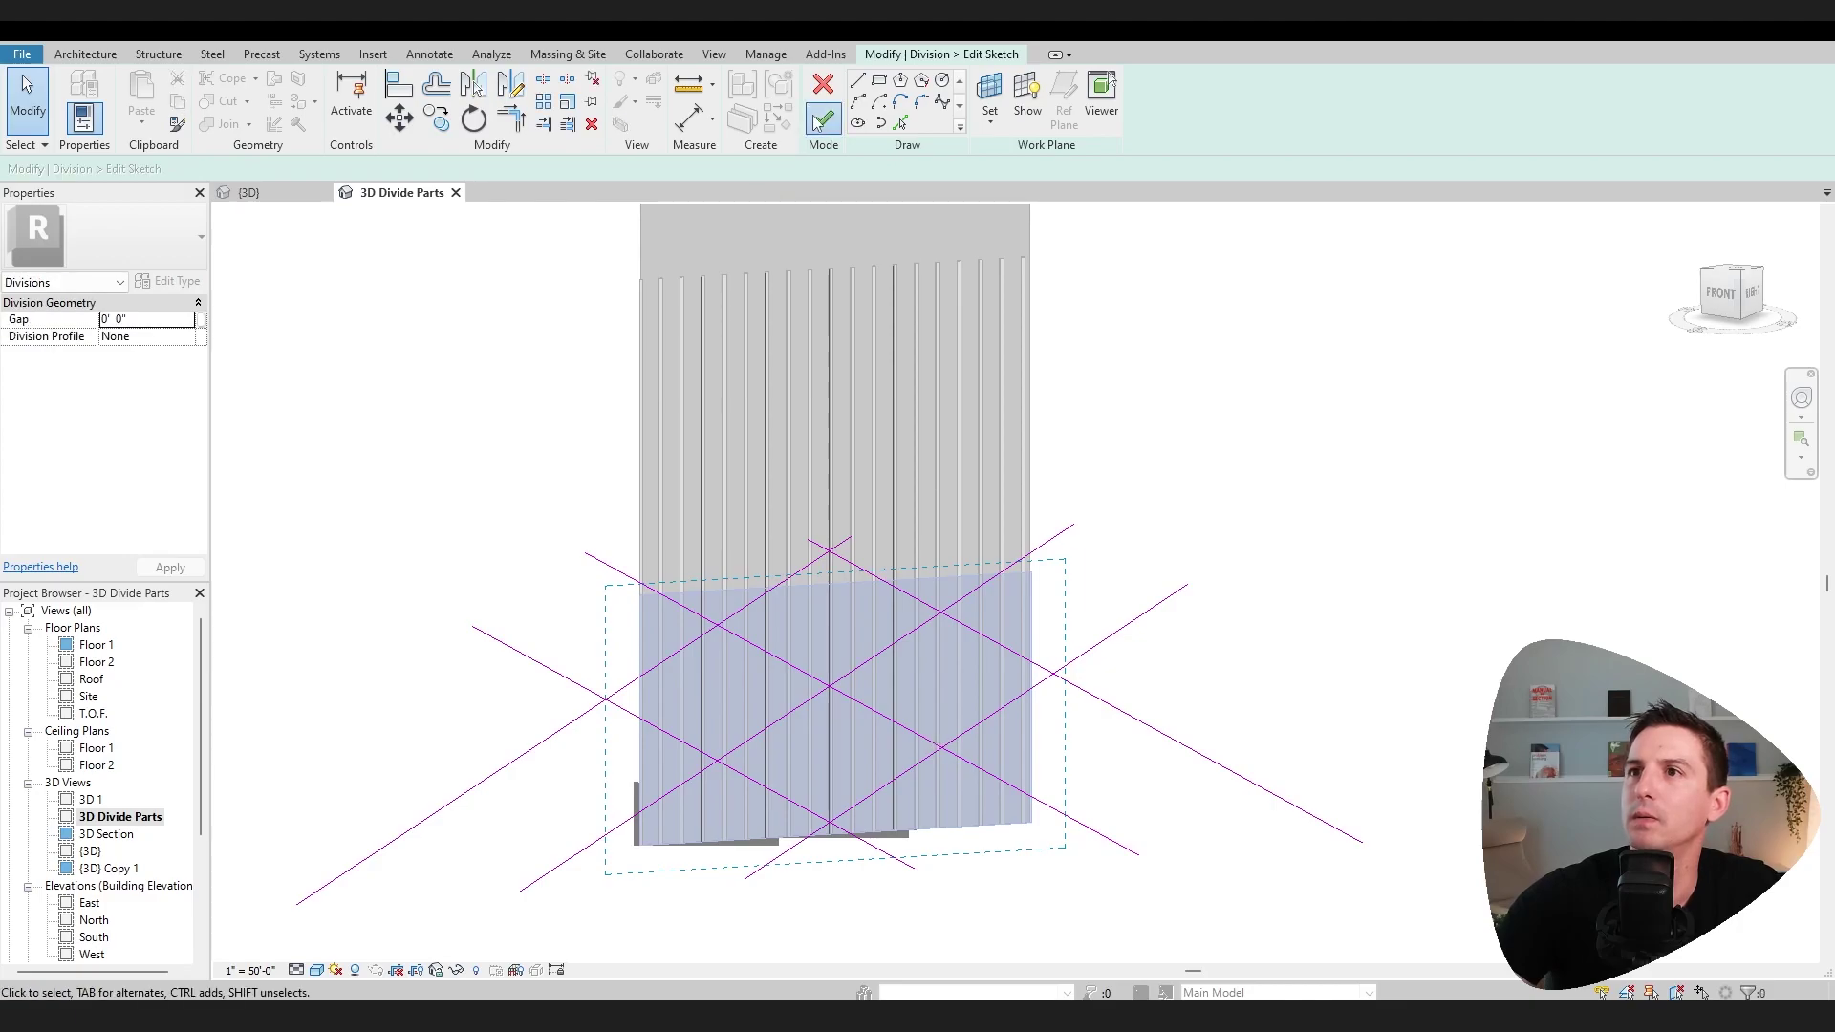
click(820, 119)
click(820, 121)
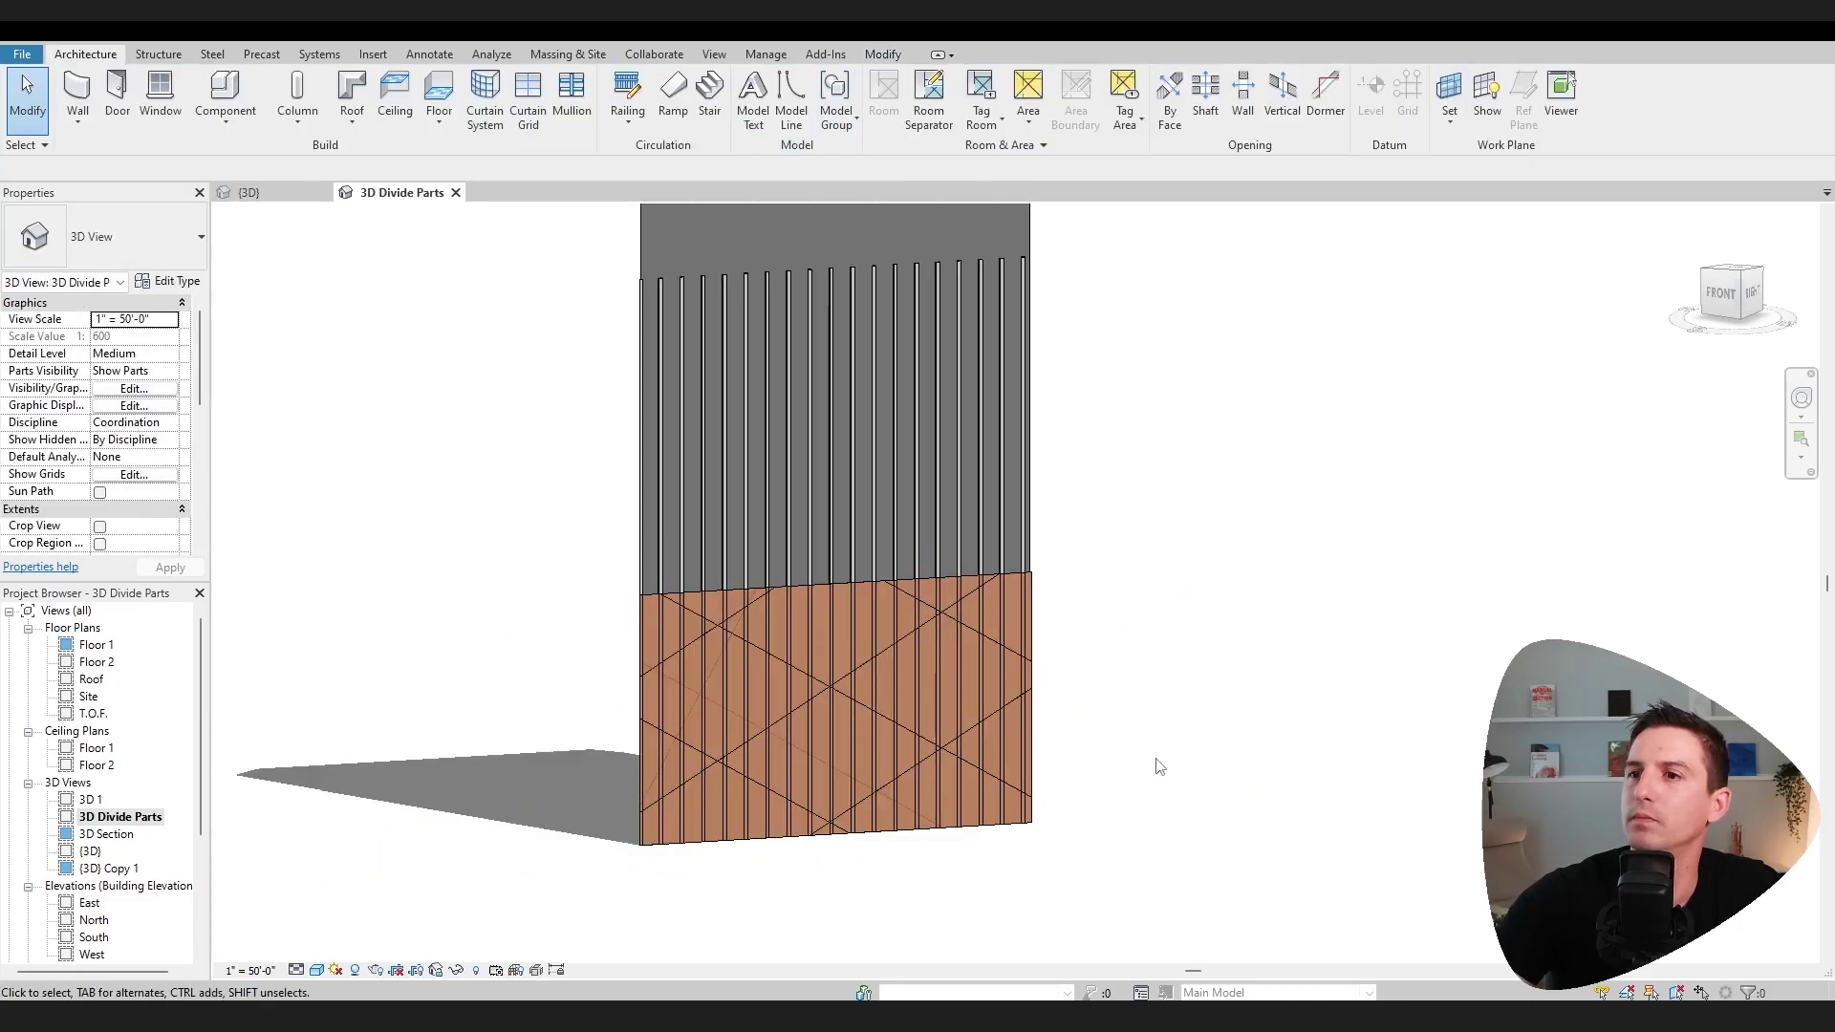
Step: Examine how the divided copper panels sit over the furring strips along the copper's upper edge
shift+middle_drag(931, 780, 1050, 806)
scroll(715, 627, up, 3)
scroll(917, 663, up, 5)
shift+middle_drag(668, 693, 754, 696)
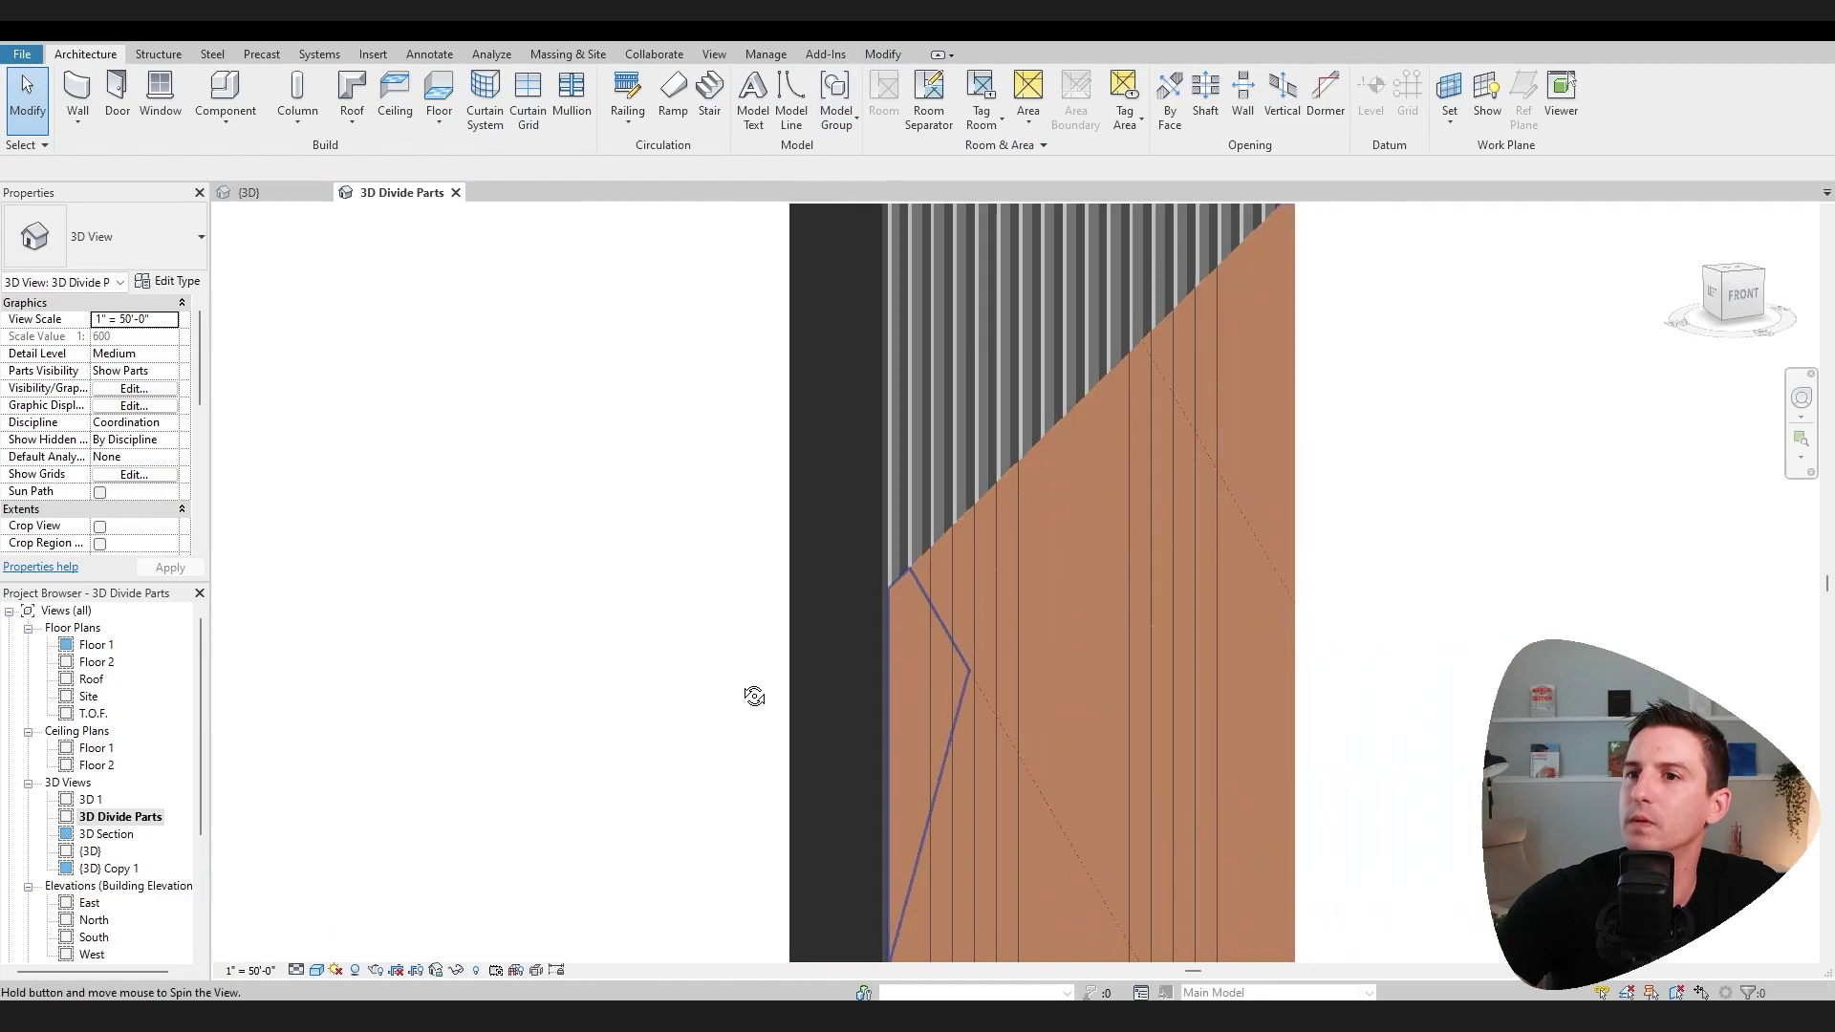
scroll(949, 650, up, 4)
scroll(862, 485, up, 1)
scroll(863, 494, up, 5)
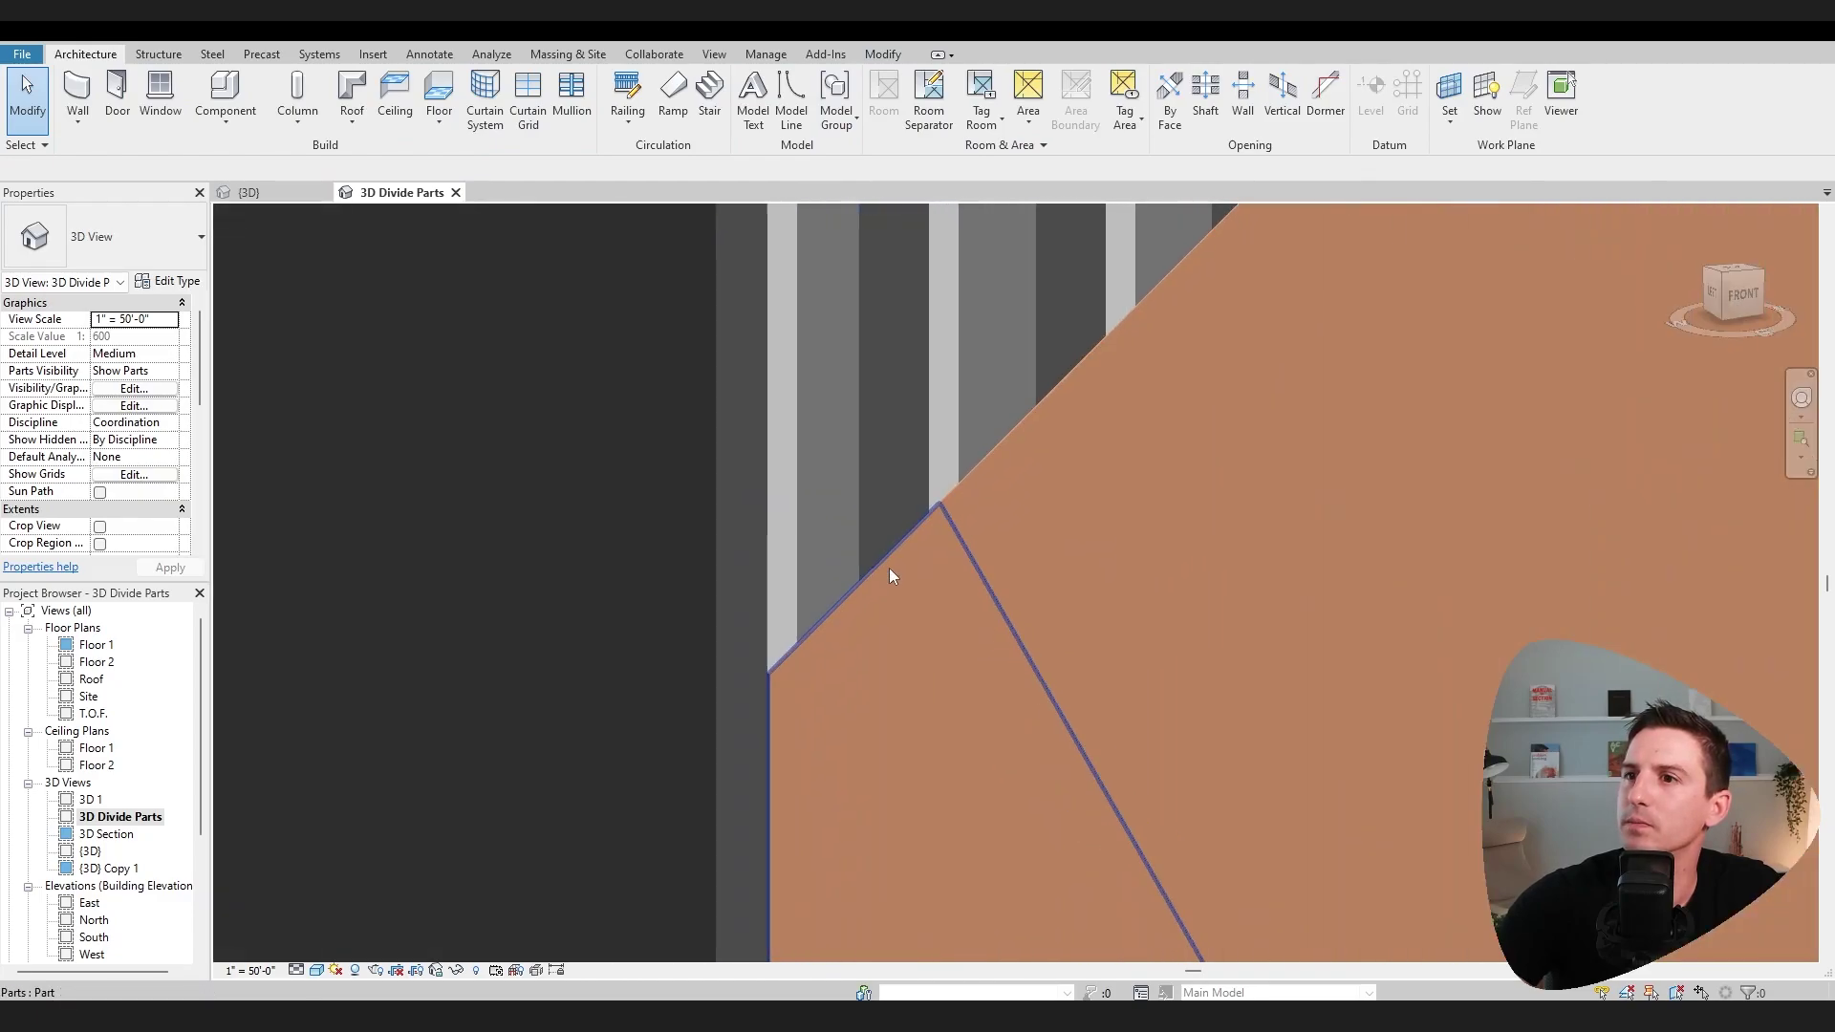
scroll(889, 567, up, 3)
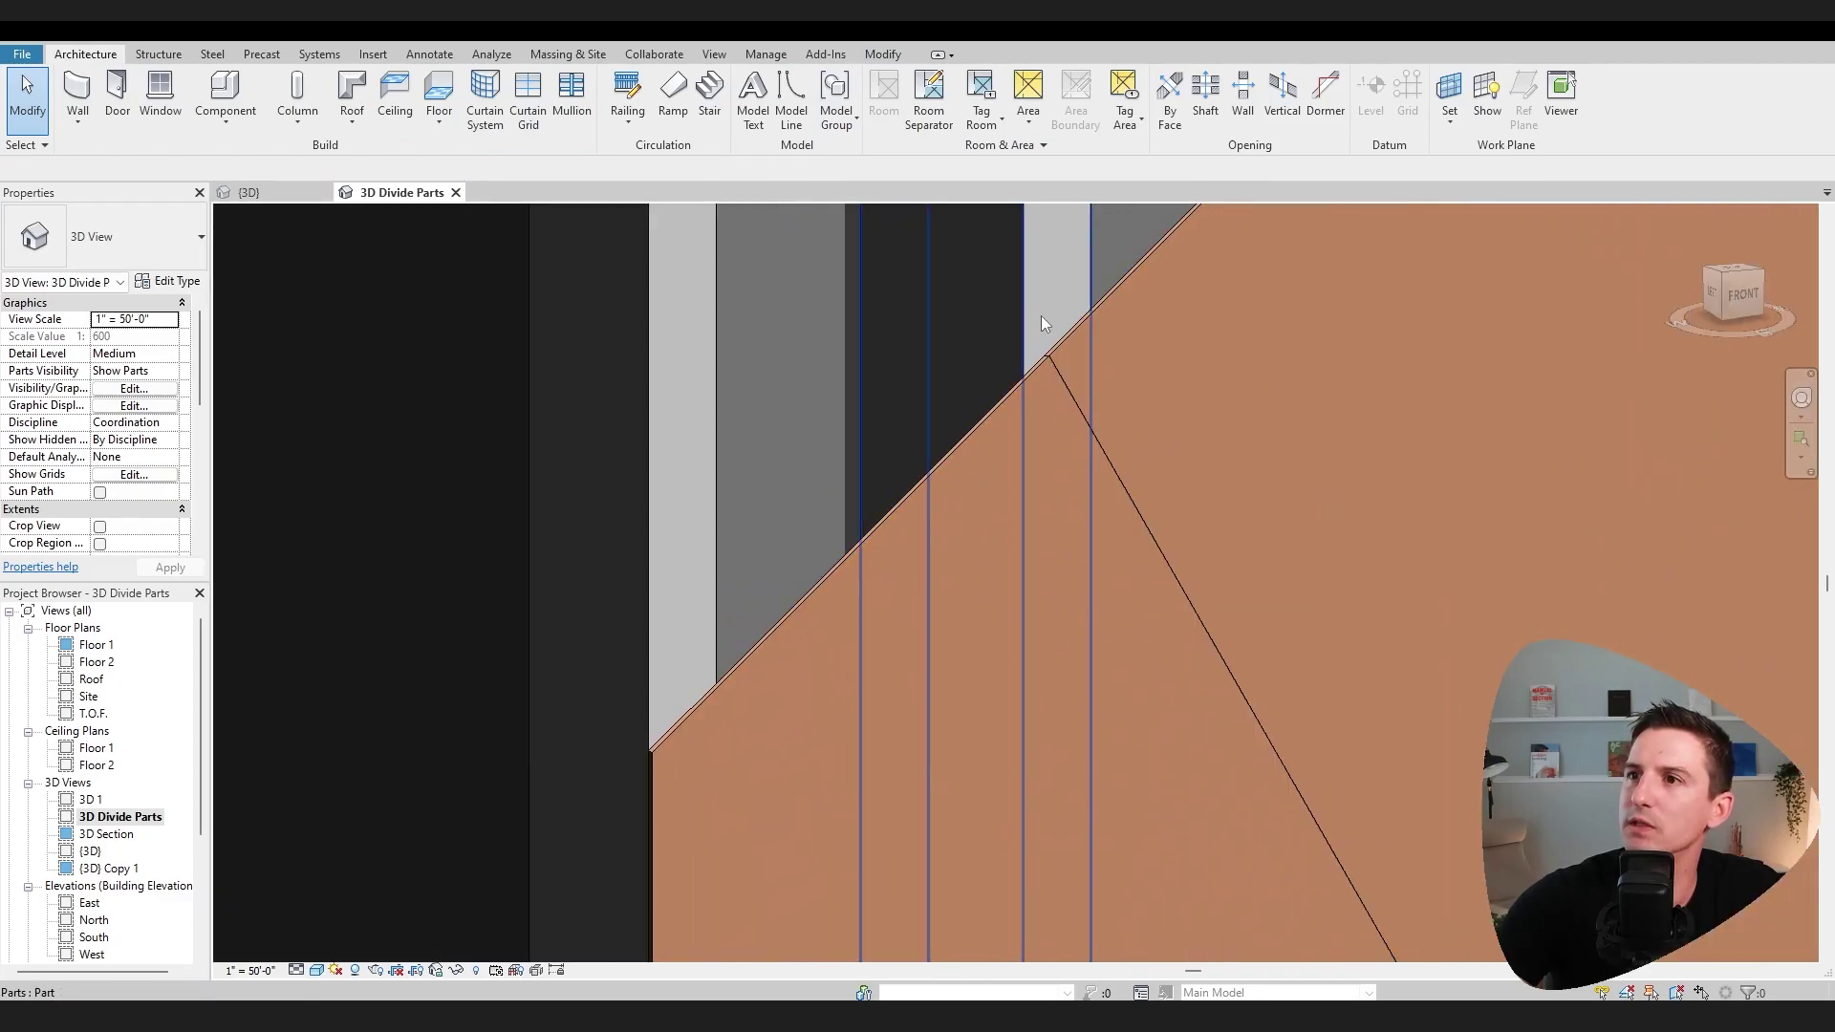
scroll(1202, 573, down, 6)
shift+middle_drag(1227, 568, 925, 614)
scroll(929, 615, down, 6)
scroll(925, 574, down, 1)
middle_drag(925, 468, 975, 697)
Step: Divide the 3" thick layer behind the furring strips with closely spaced pairs of horizontal lines repeated down its height
click(904, 348)
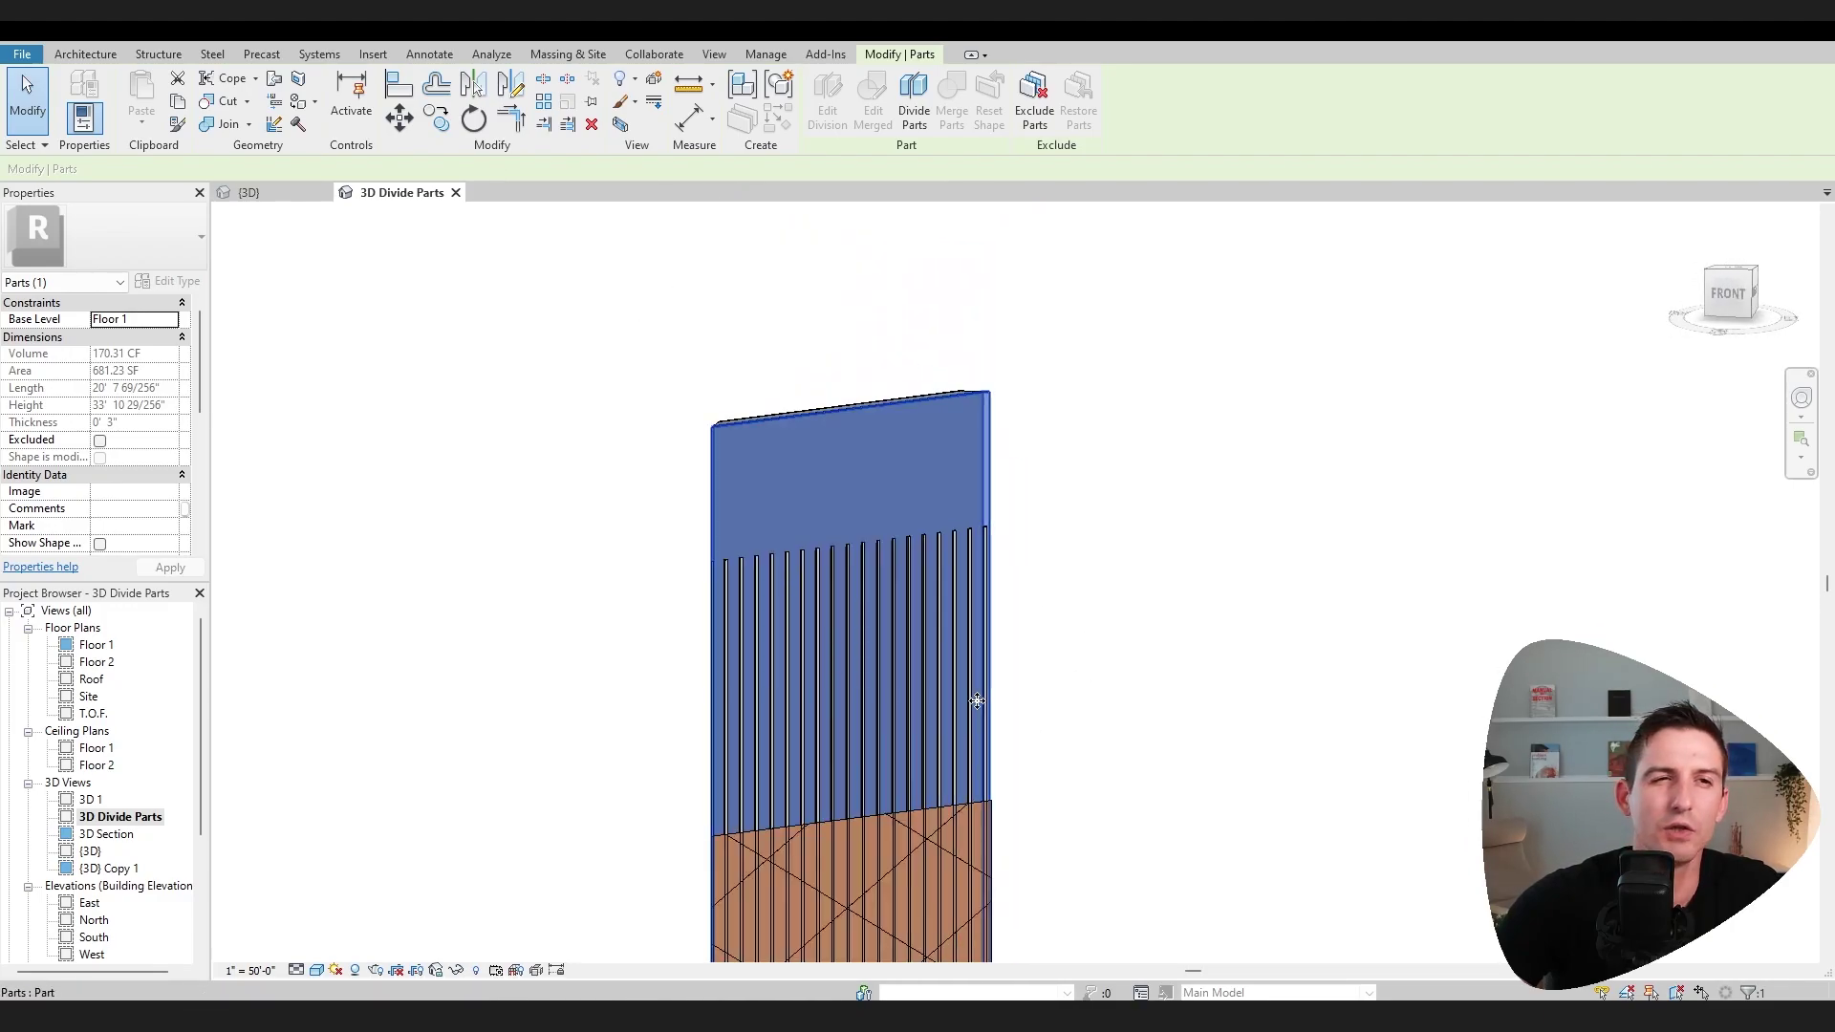
mouse_move(1041, 749)
shift+middle_down()
mouse_move(971, 688)
mouse_move(1057, 751)
shift+middle_up()
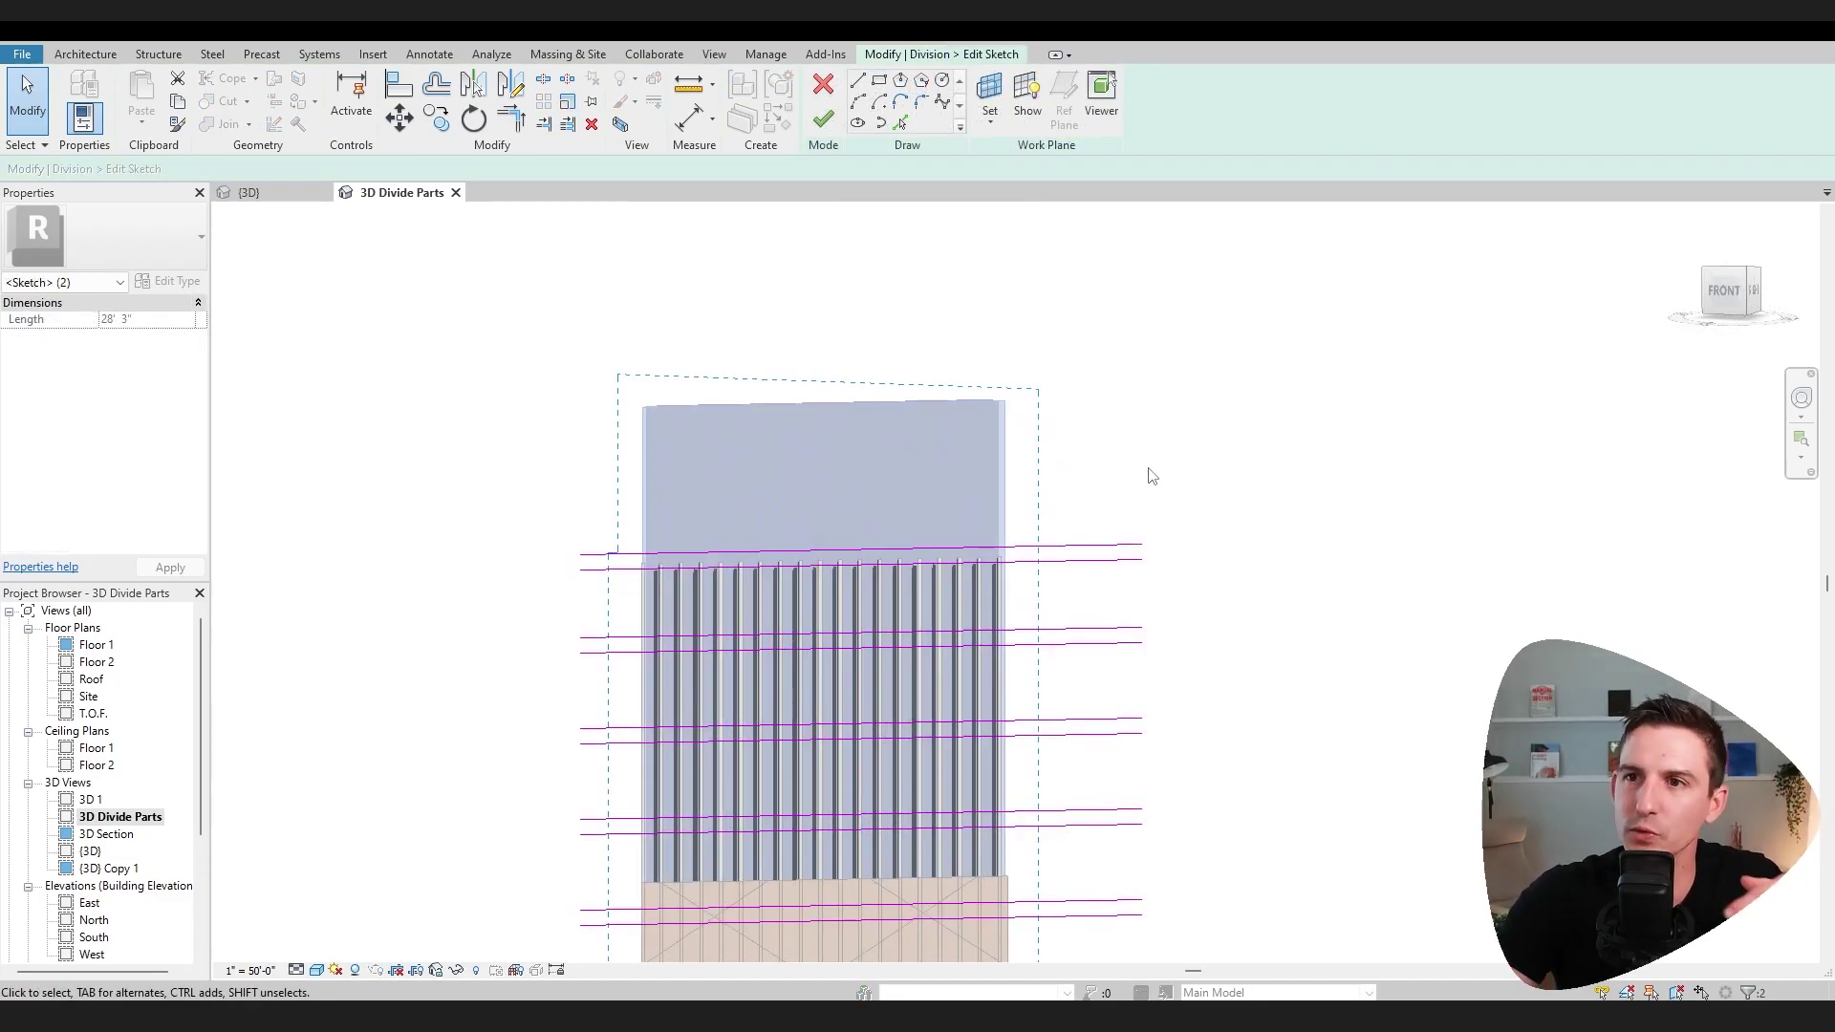
click(824, 122)
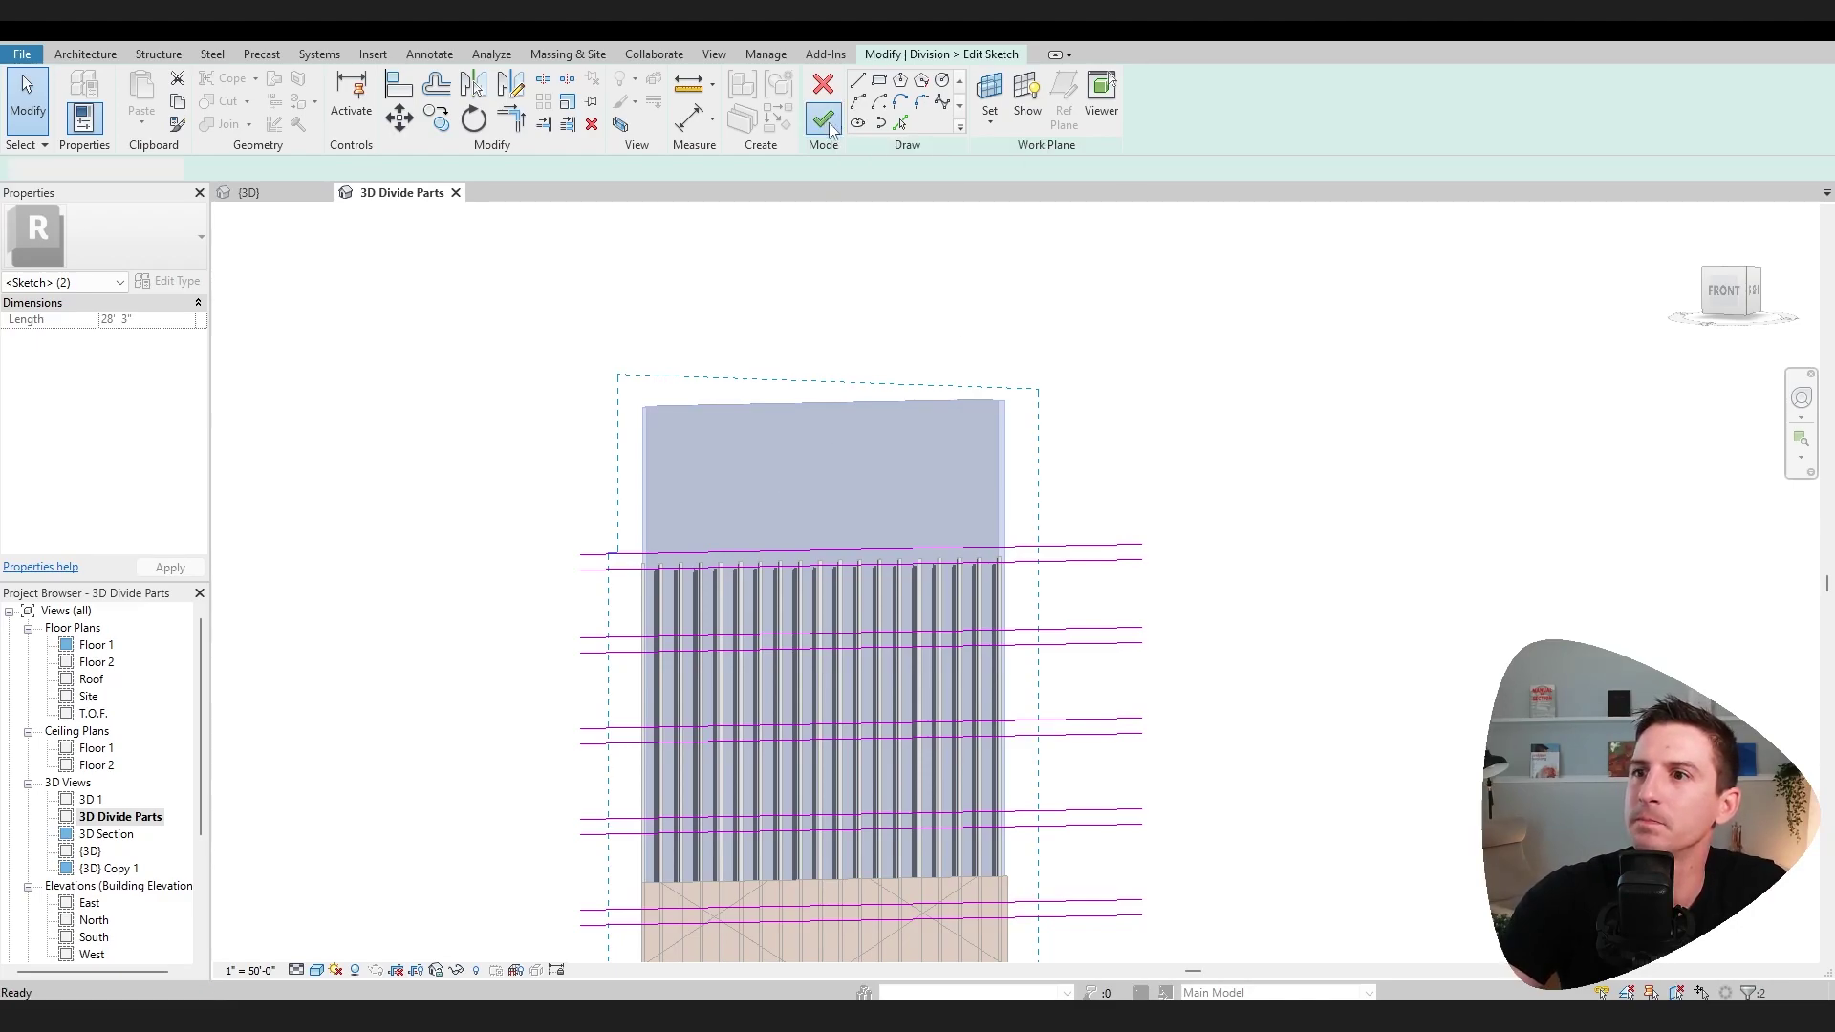
click(821, 123)
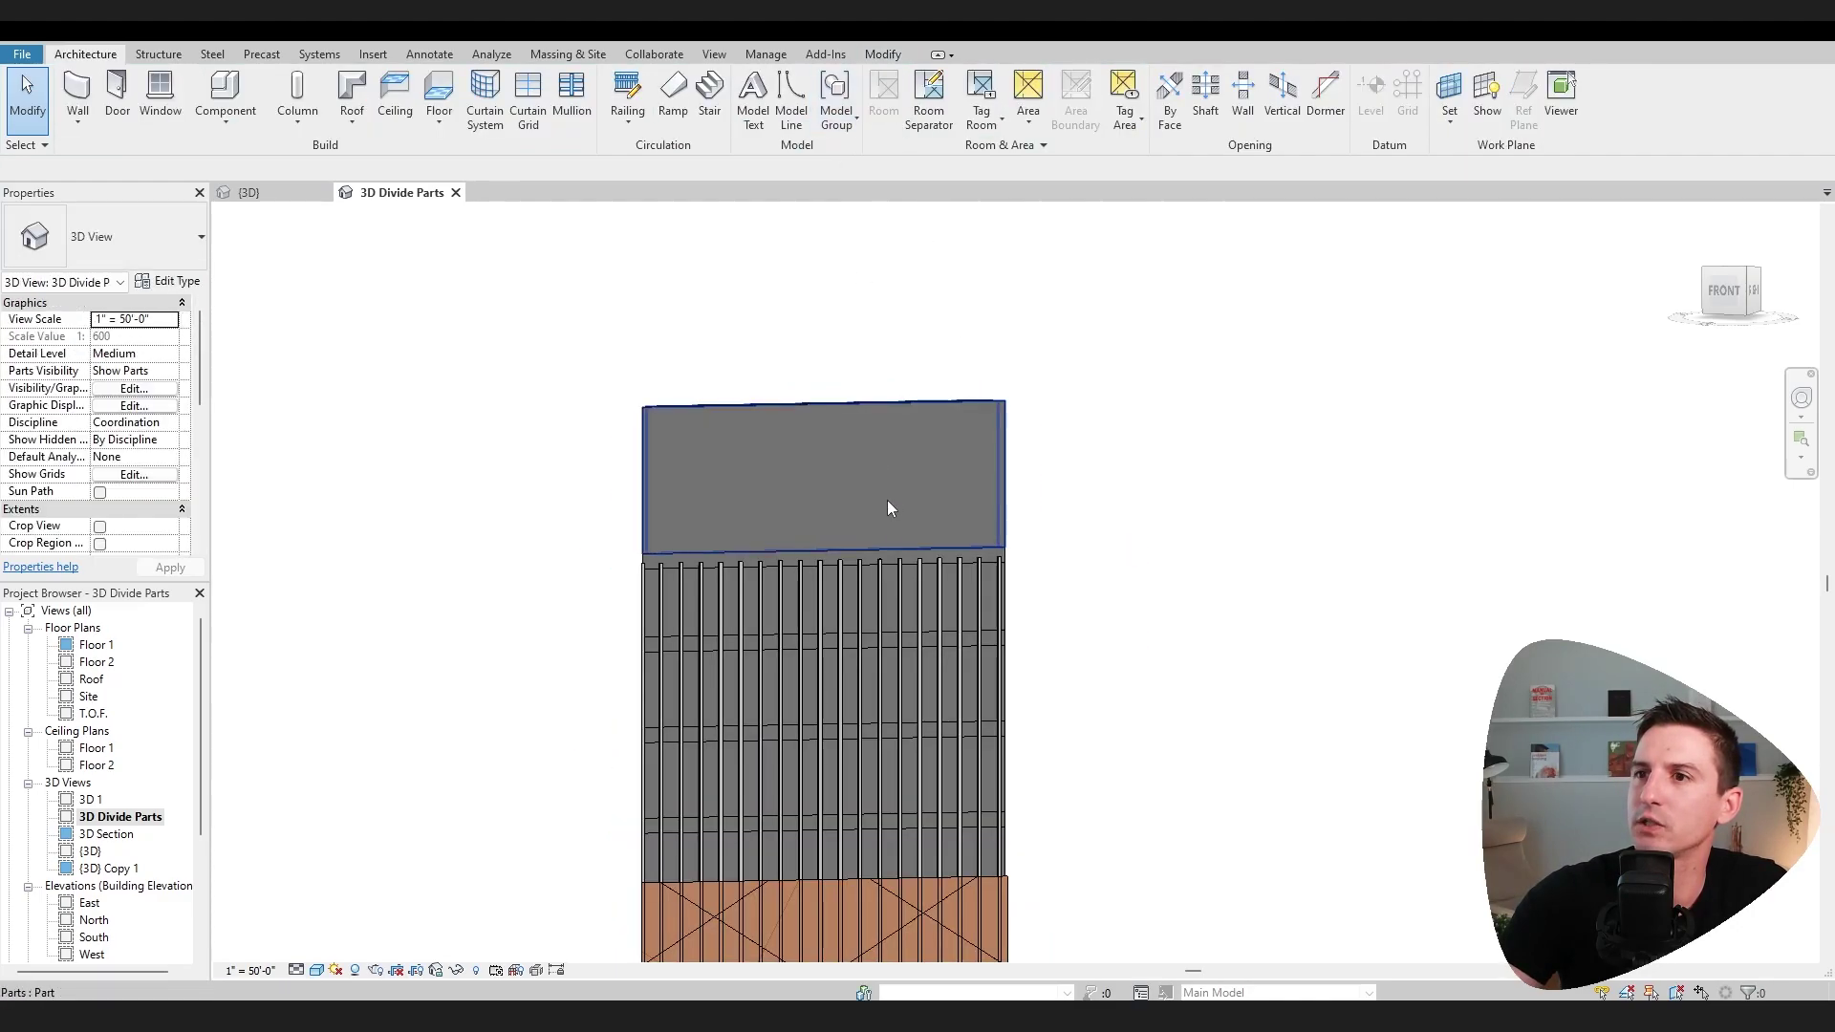
Step: Exclude the five large fields of the 3" layer, keeping the narrow horizontal bands between them
click(888, 507)
ctrl+click(912, 573)
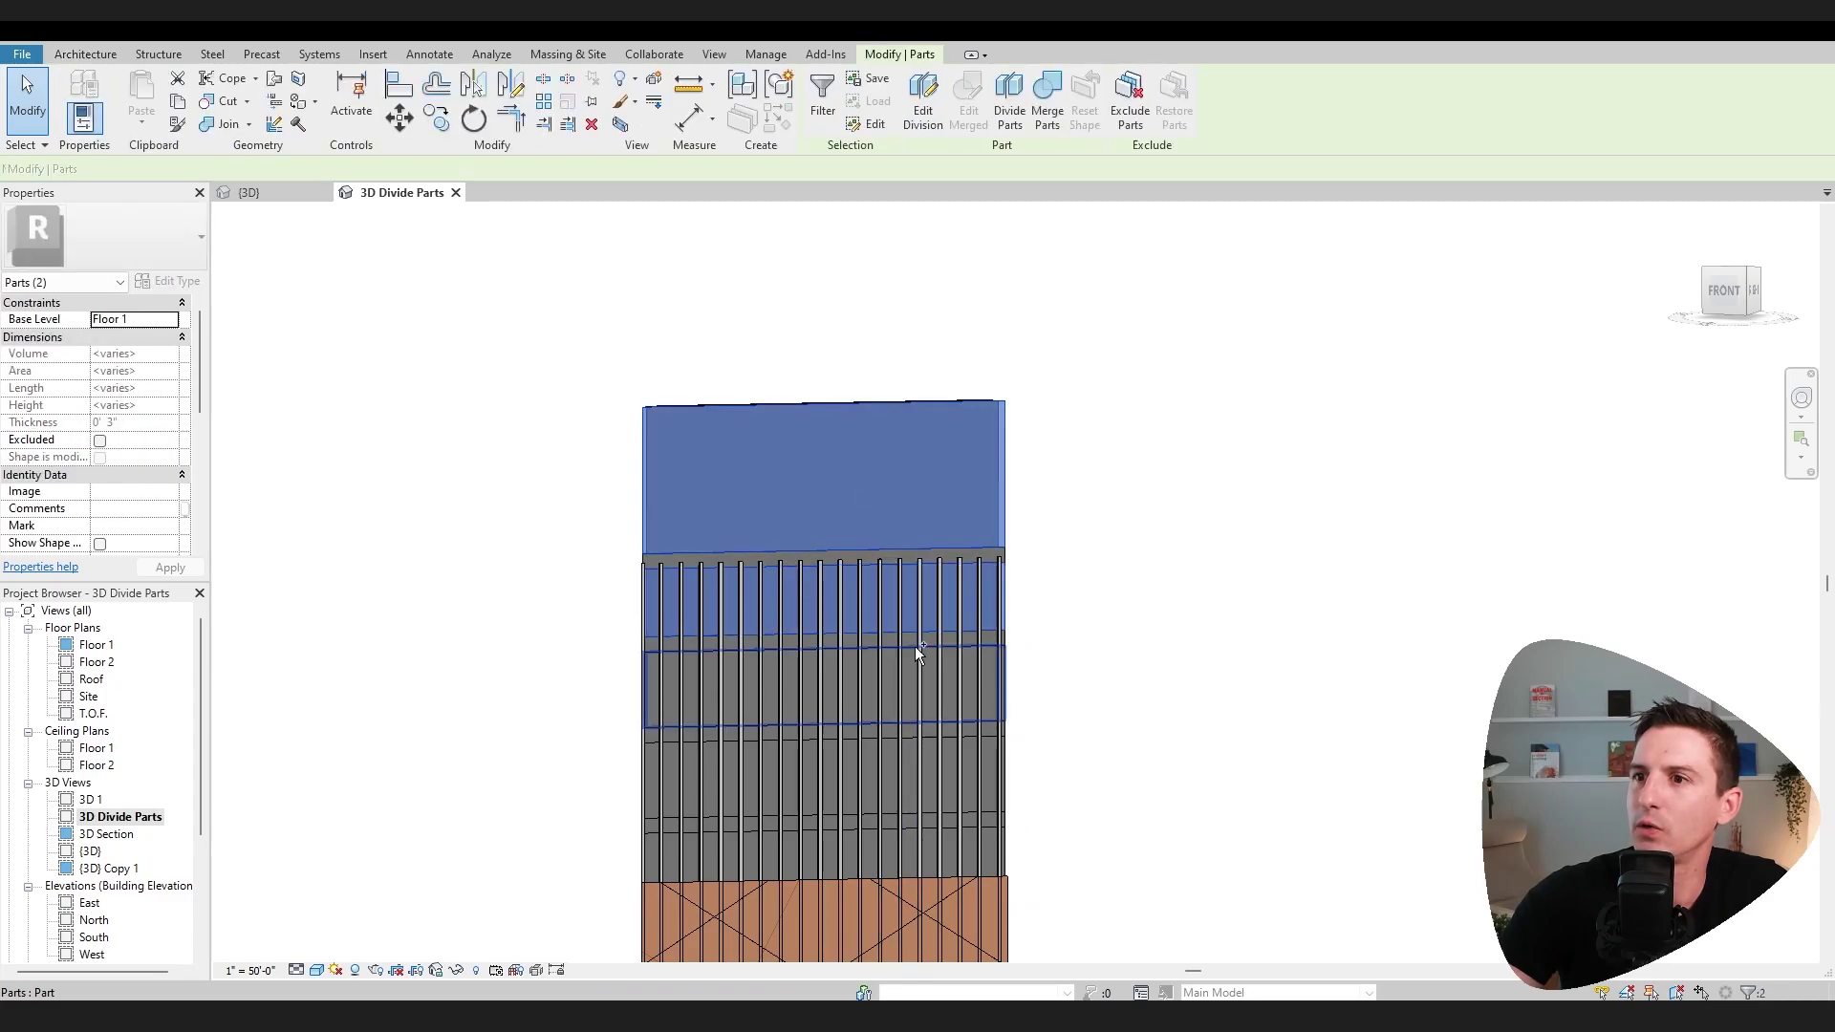
ctrl+click(909, 646)
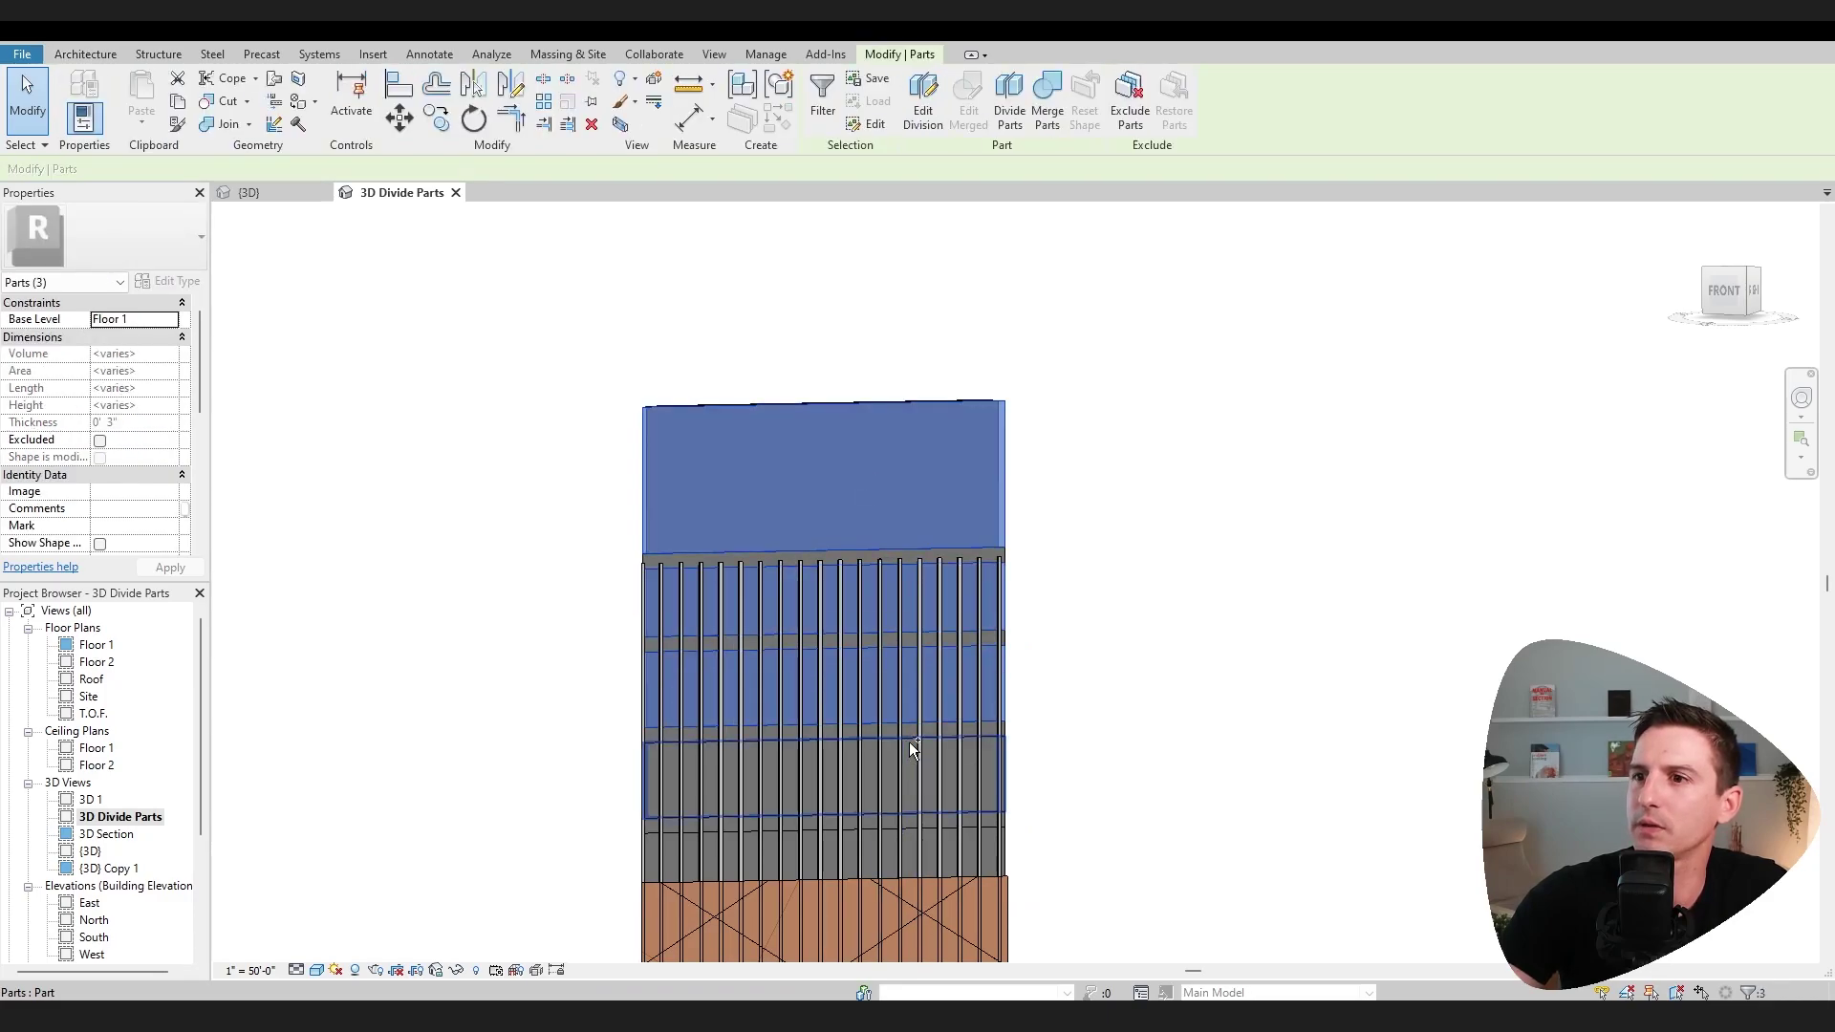
ctrl+click(908, 743)
ctrl+click(908, 833)
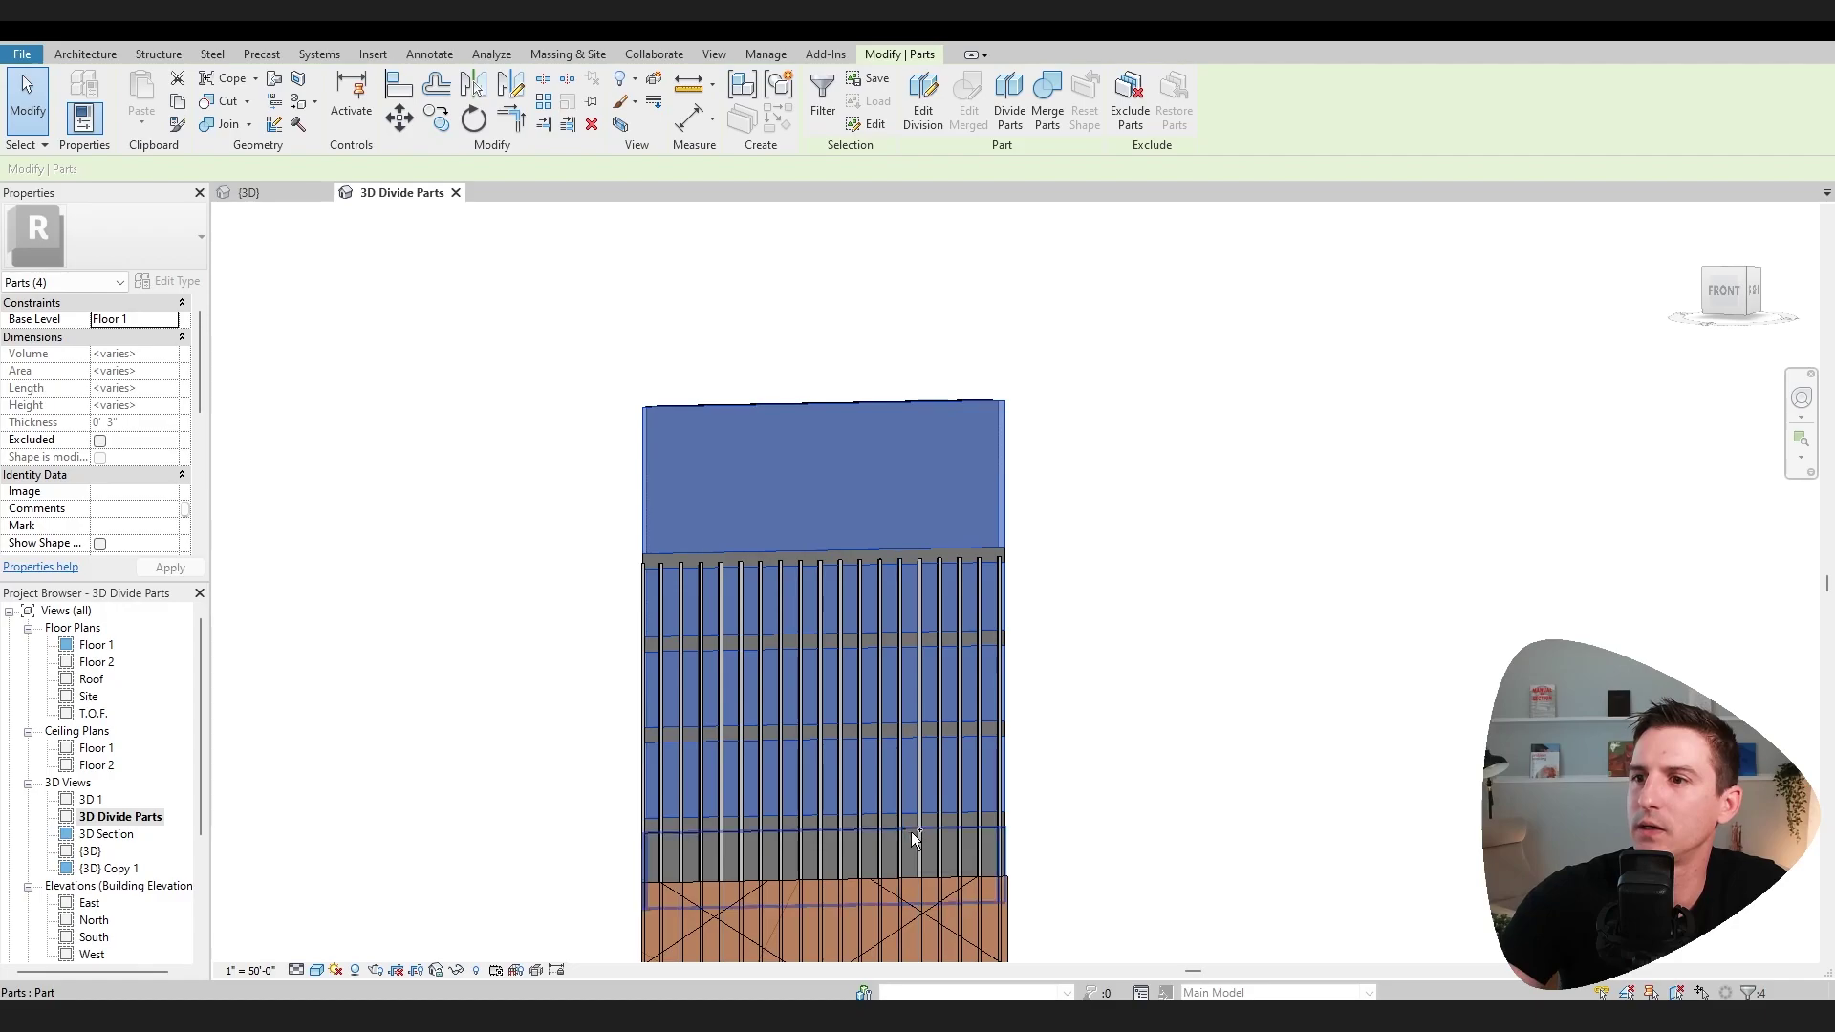
middle_drag(1004, 865, 1045, 460)
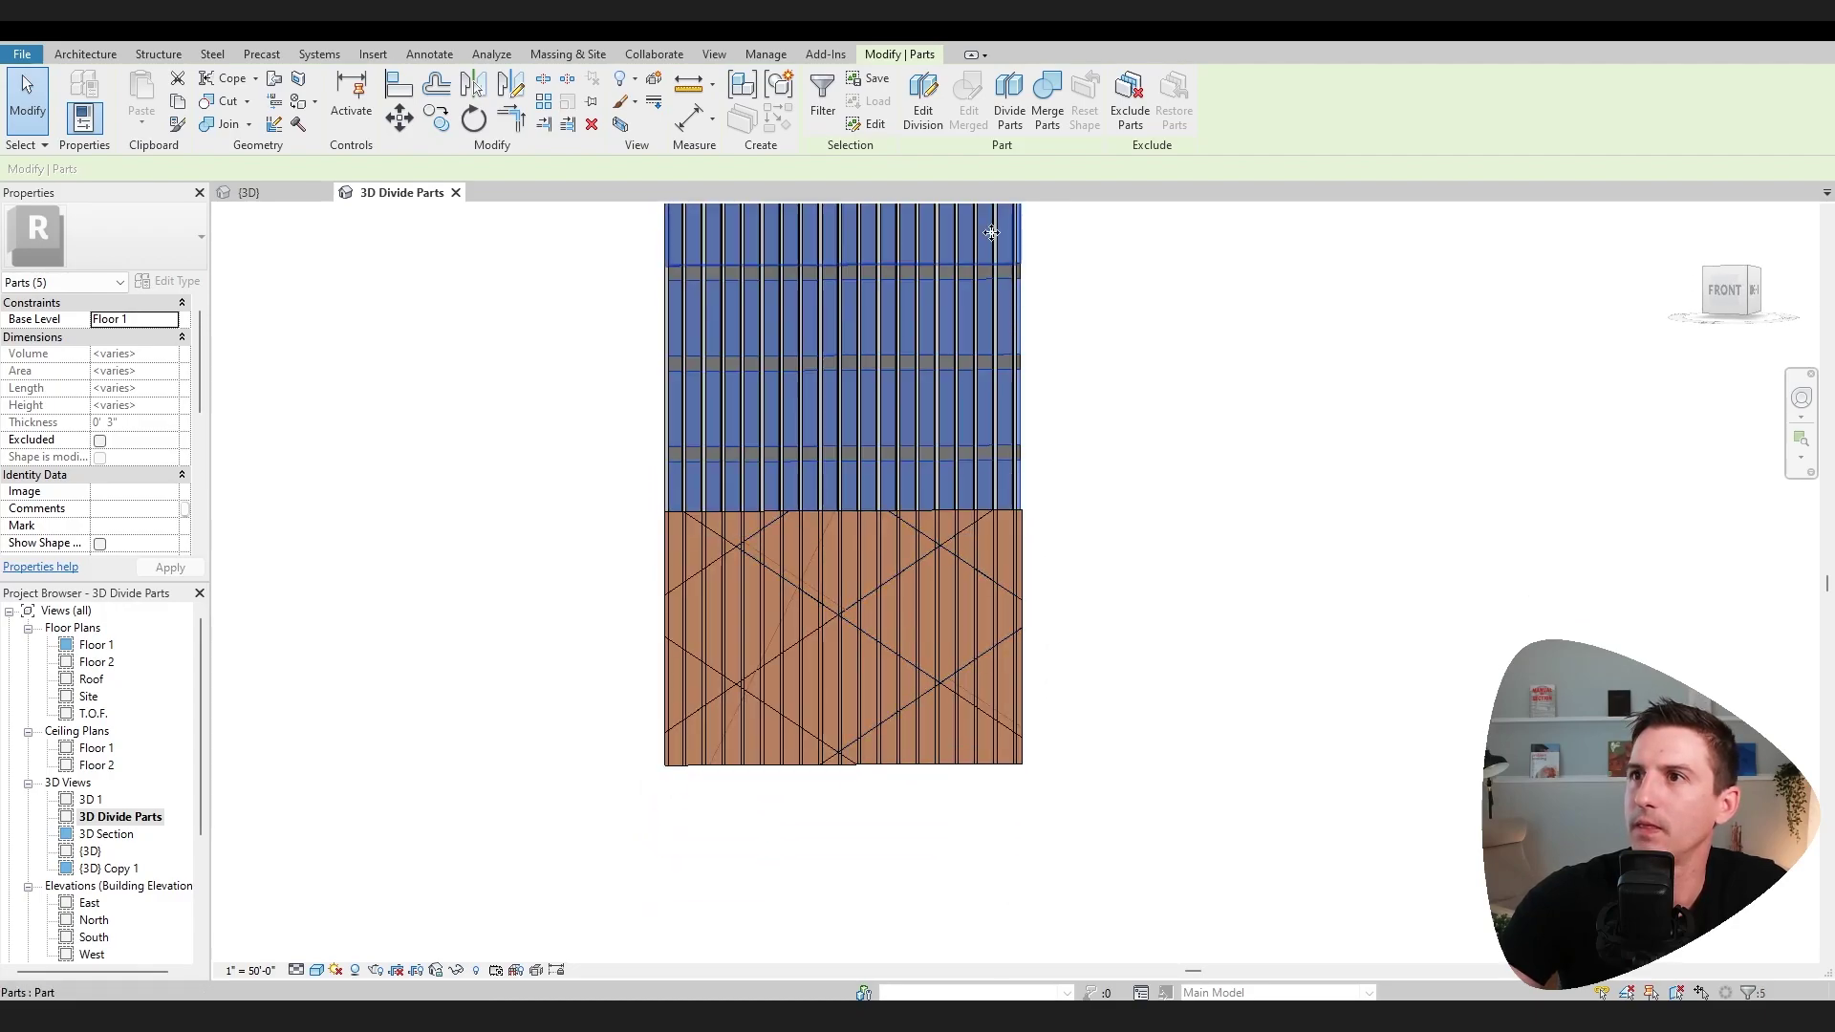
click(1128, 101)
Step: Sketch a horizontal division line about 28' 6" long across the exposed upper area of the 0 3/8" thick layer
shift+middle_drag(941, 582, 994, 621)
middle_drag(955, 315, 1058, 654)
scroll(940, 609, up, 2)
shift+middle_drag(802, 672, 847, 570)
scroll(843, 545, up, 2)
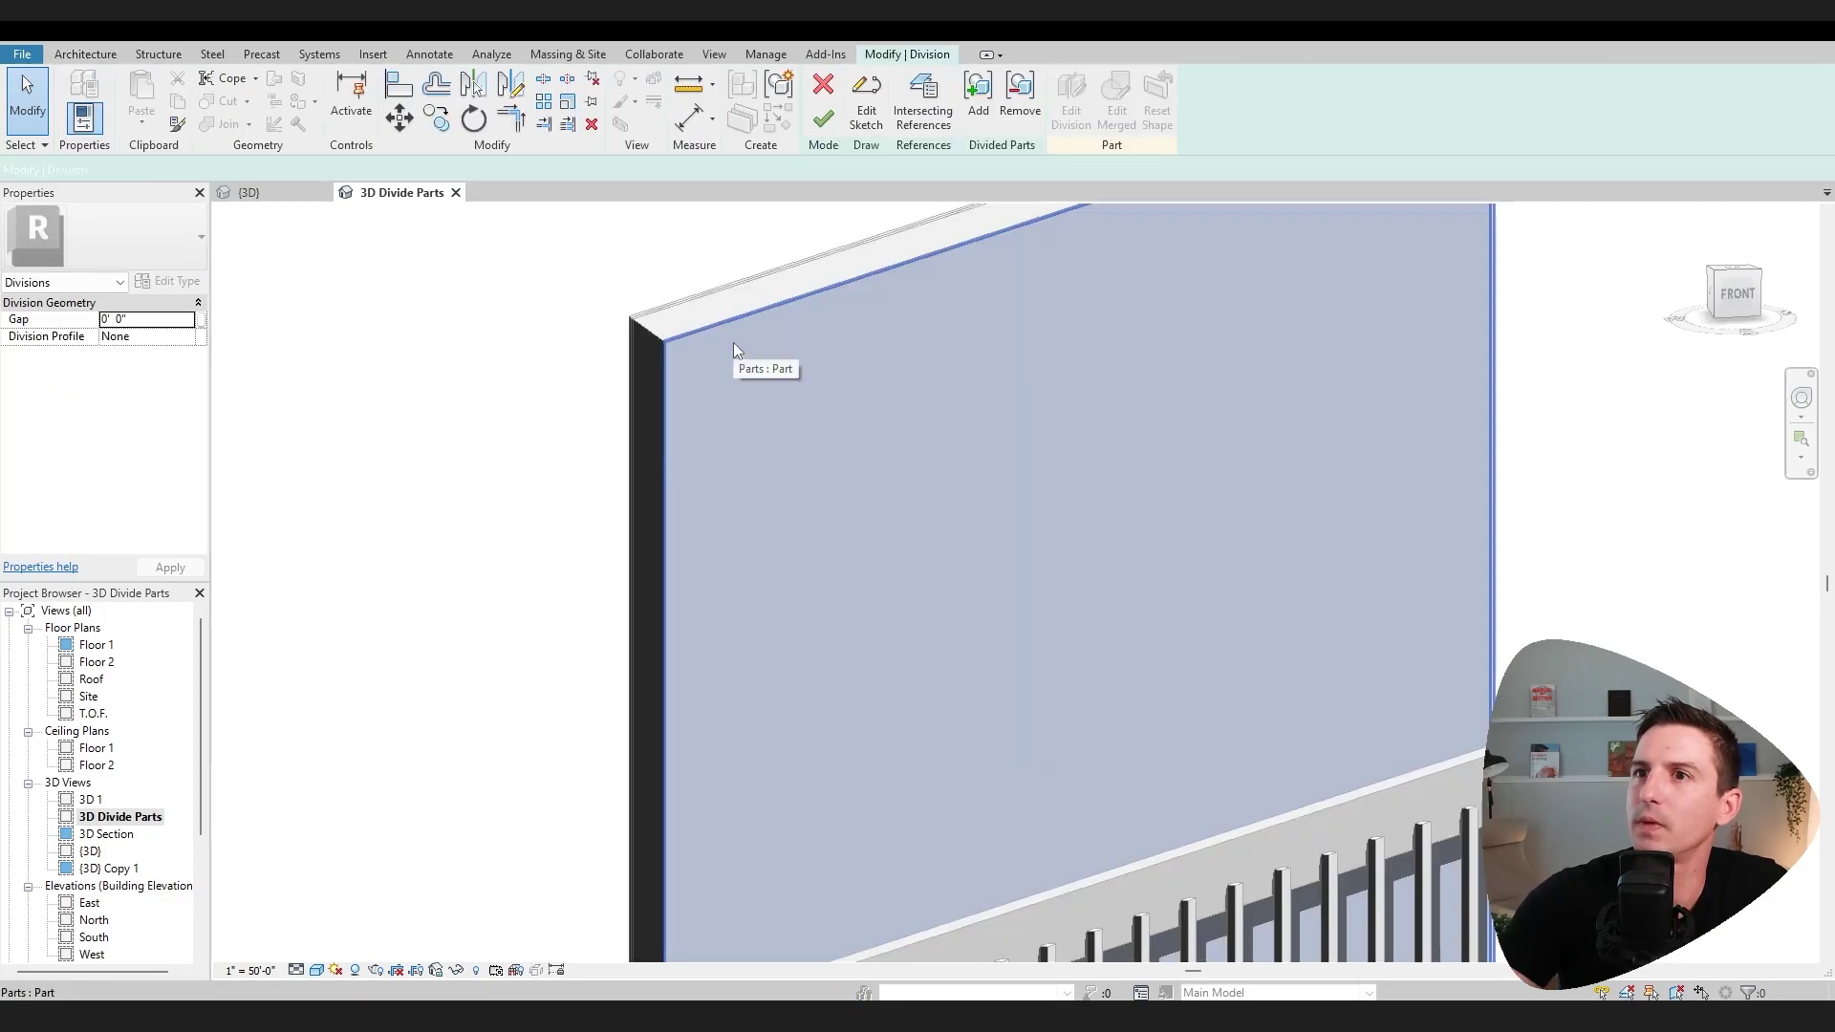
click(733, 343)
scroll(733, 343, down, 5)
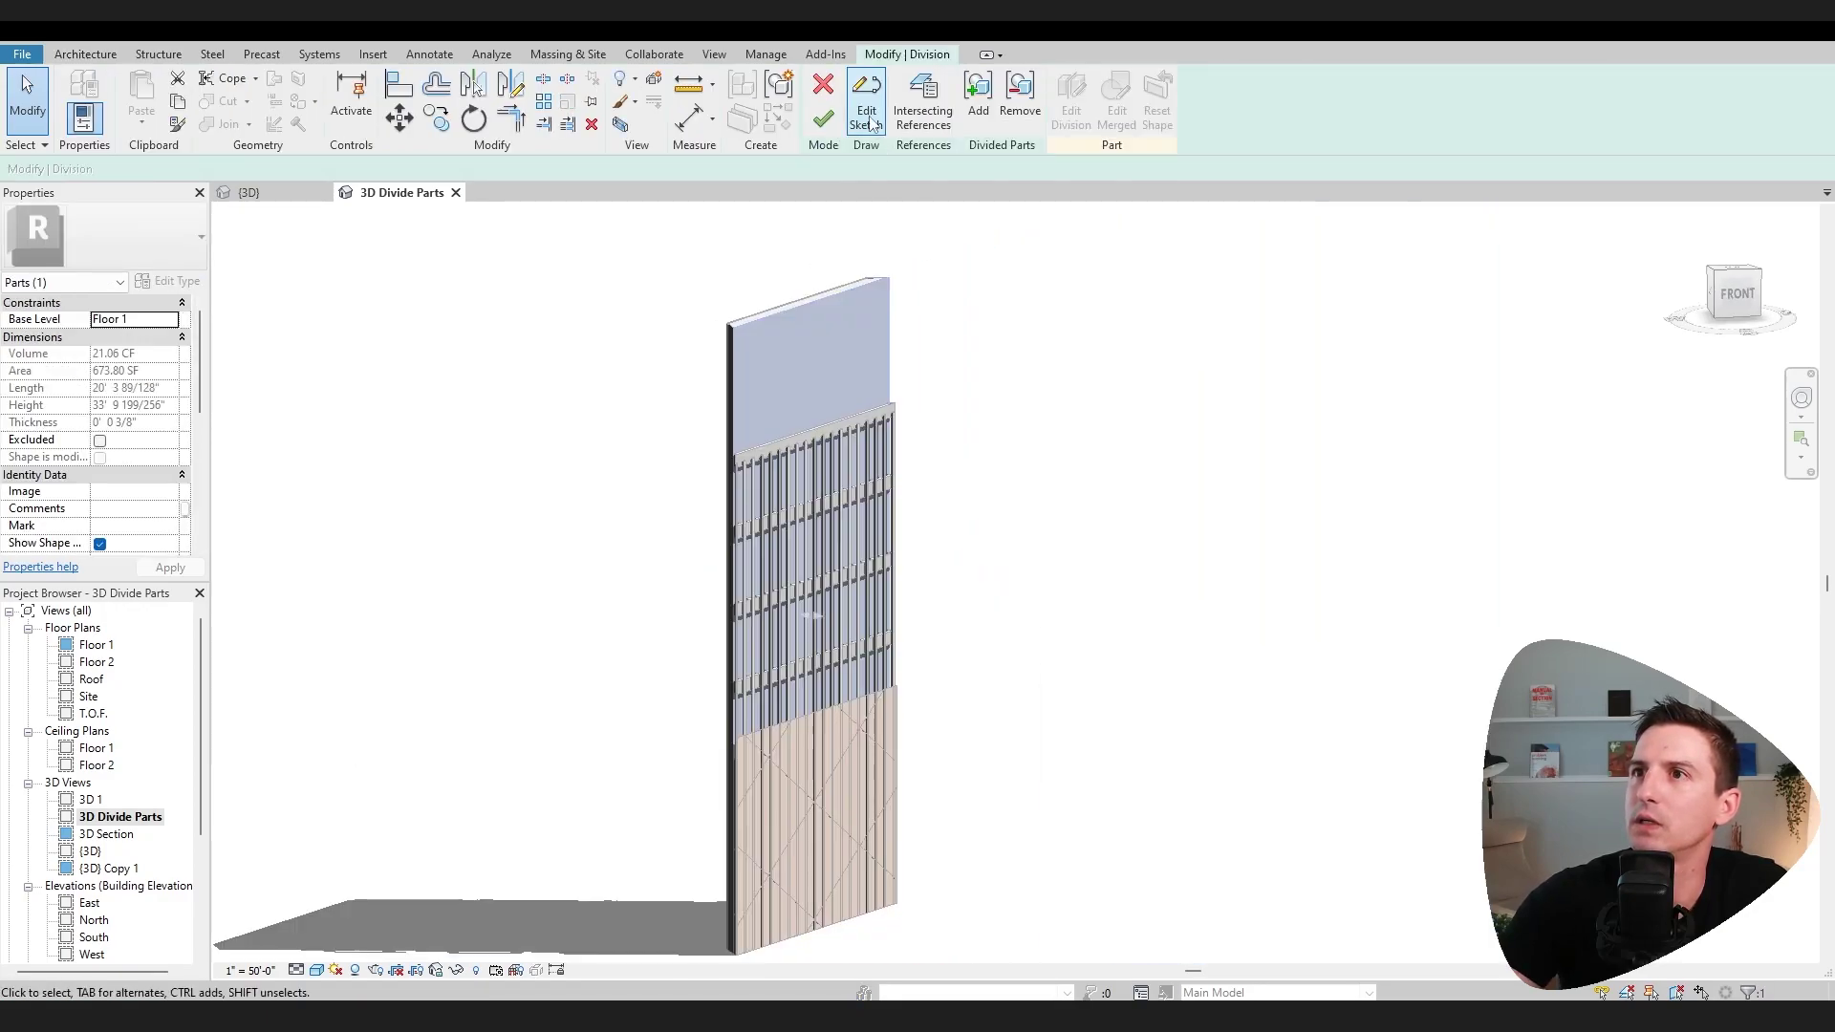
click(865, 103)
shift+middle_drag(912, 440, 985, 451)
scroll(685, 304, up, 3)
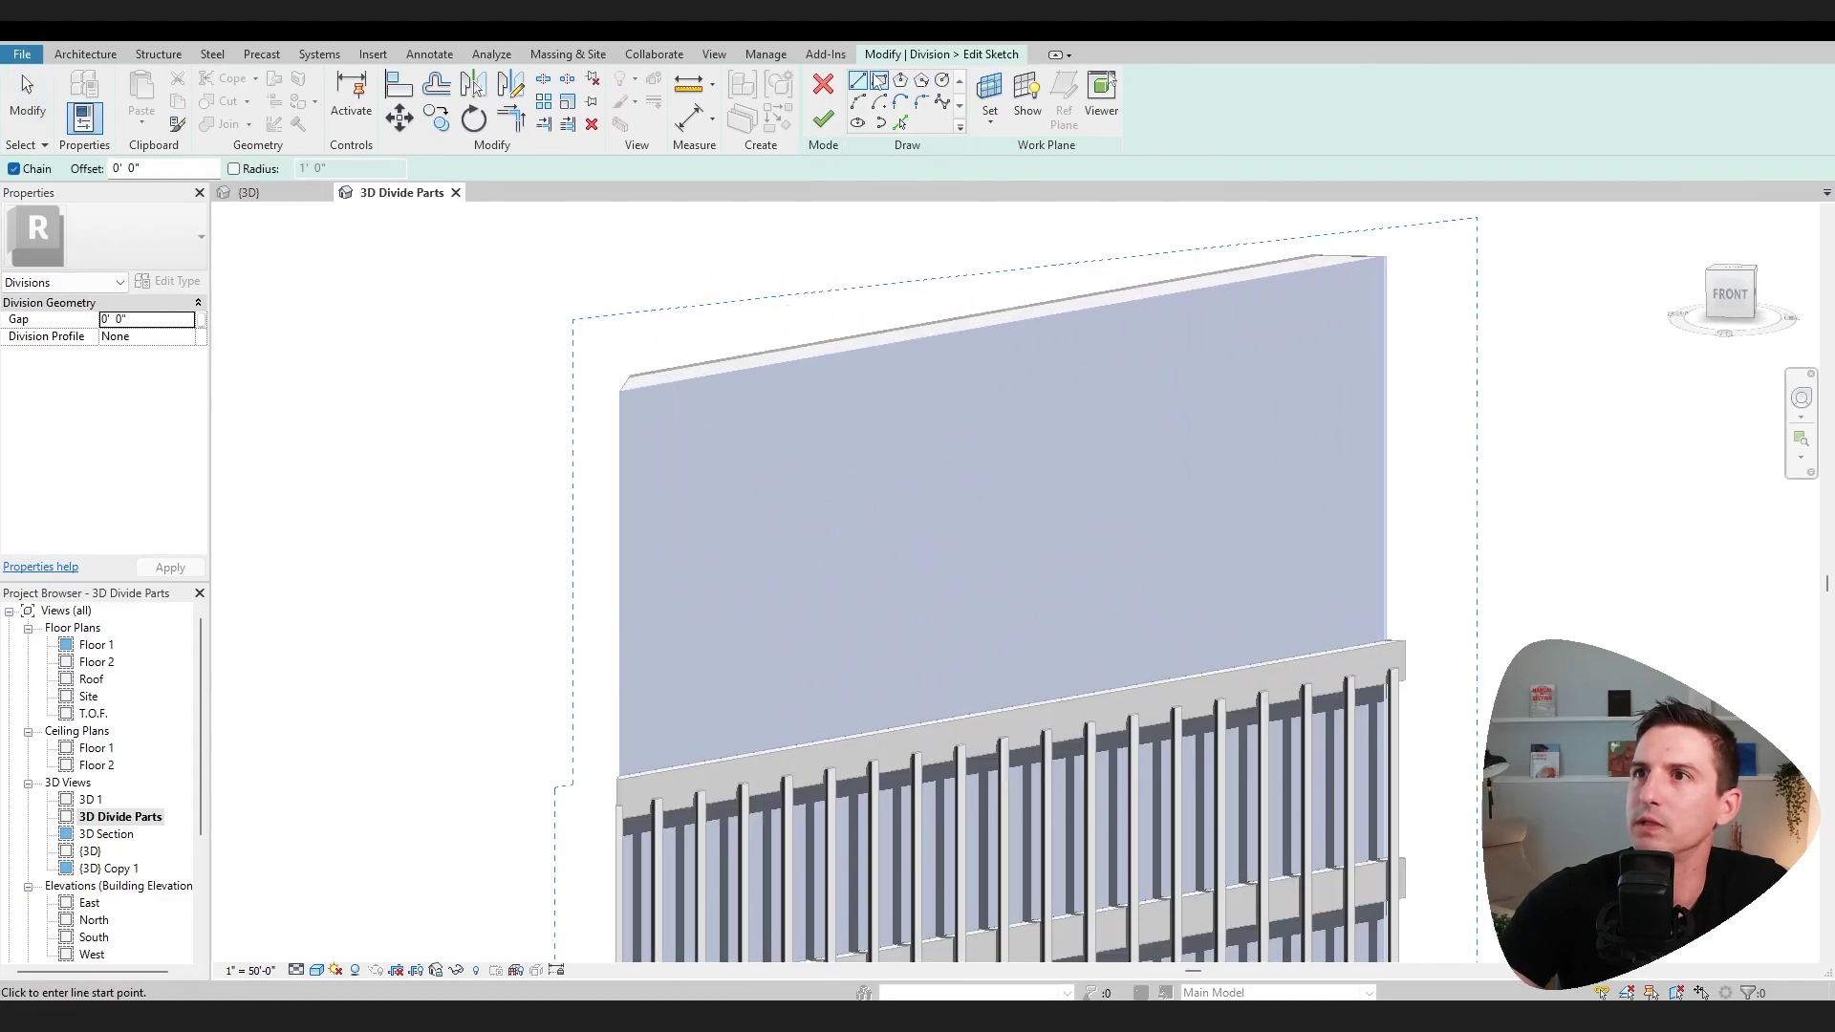
scroll(760, 452, down, 4)
shift+middle_drag(1011, 615, 627, 525)
click(580, 514)
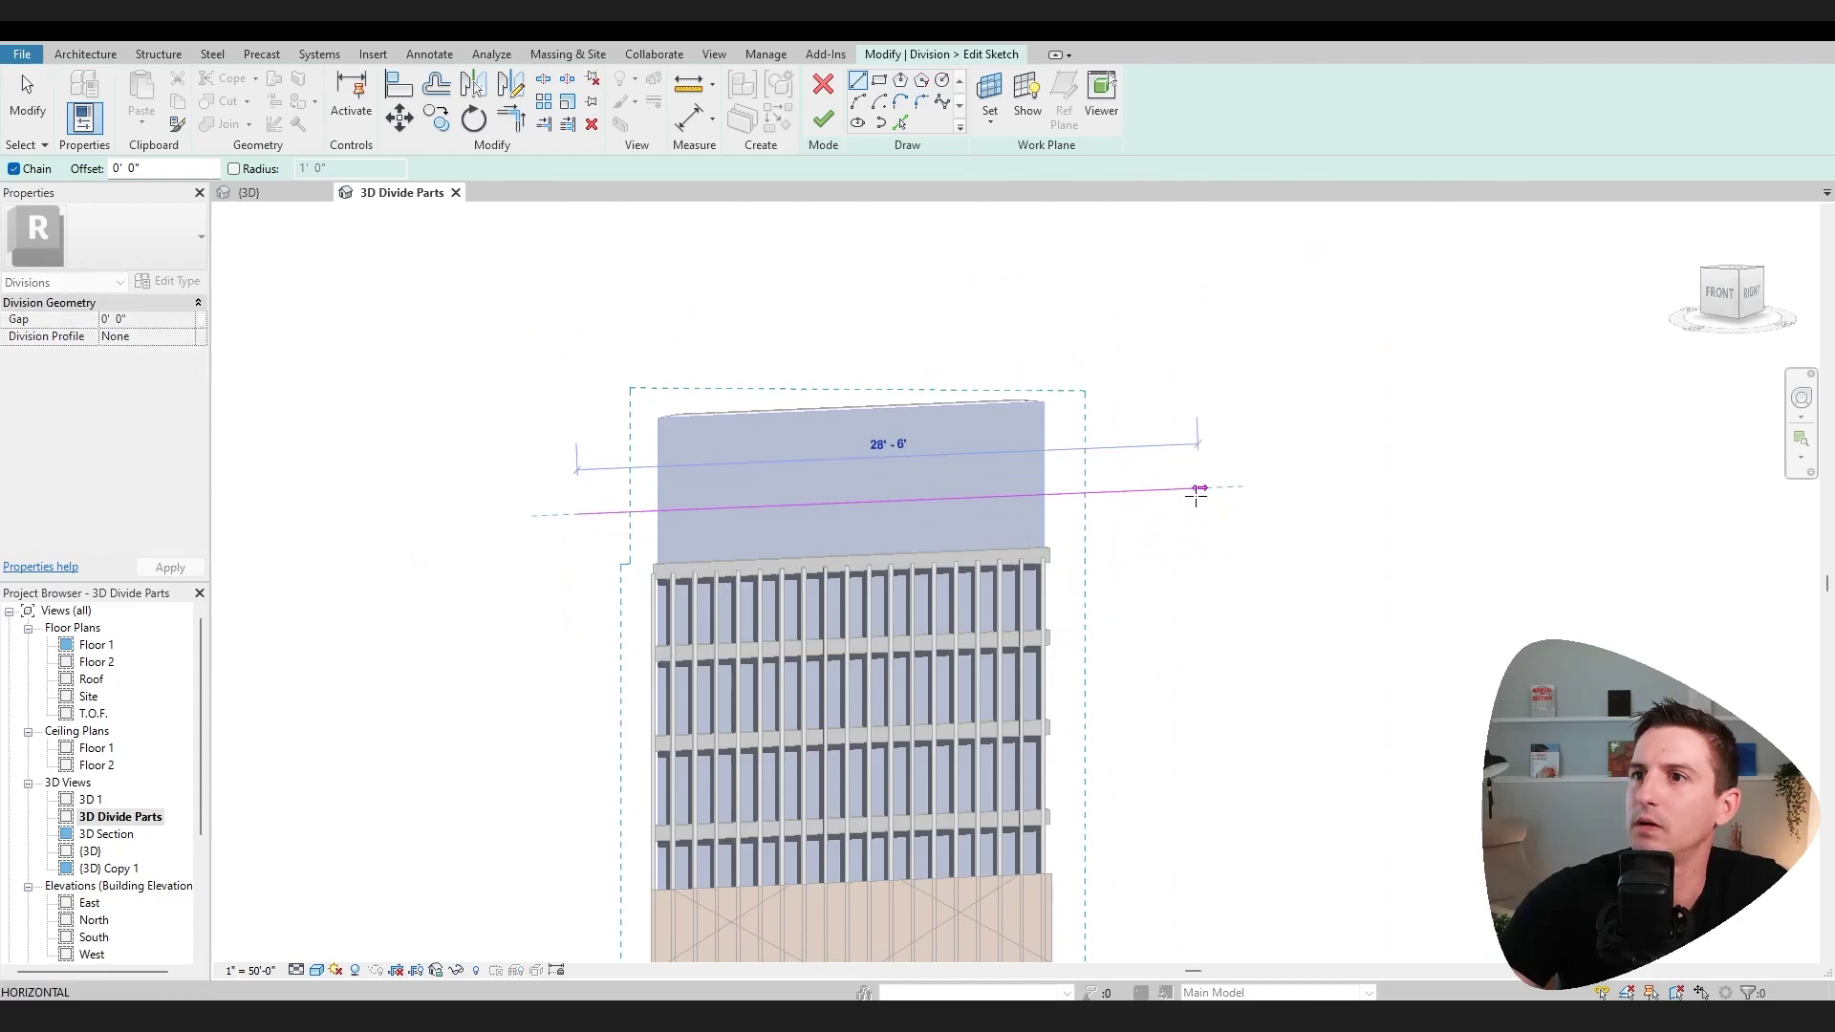
click(1196, 494)
Step: Apply the horizontal division to the 0 3/8" layer and exclude the piece above the line
click(823, 119)
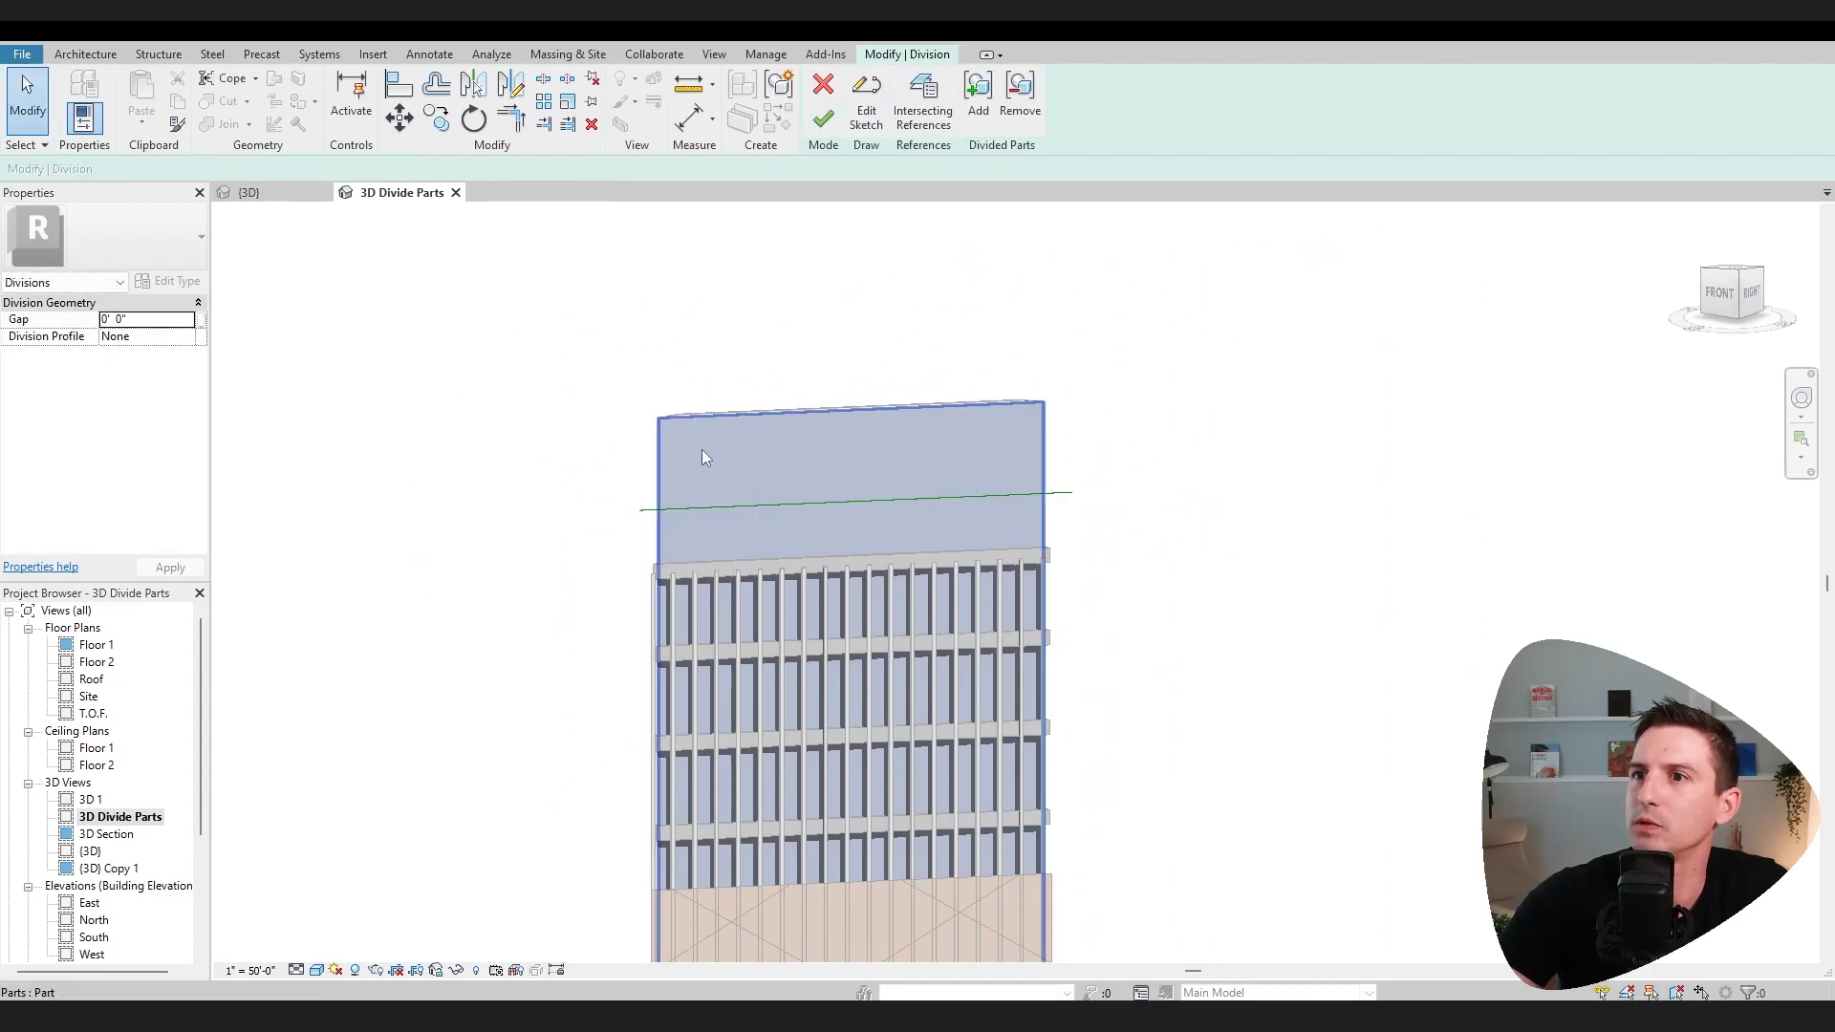
scroll(702, 449, up, 4)
click(828, 121)
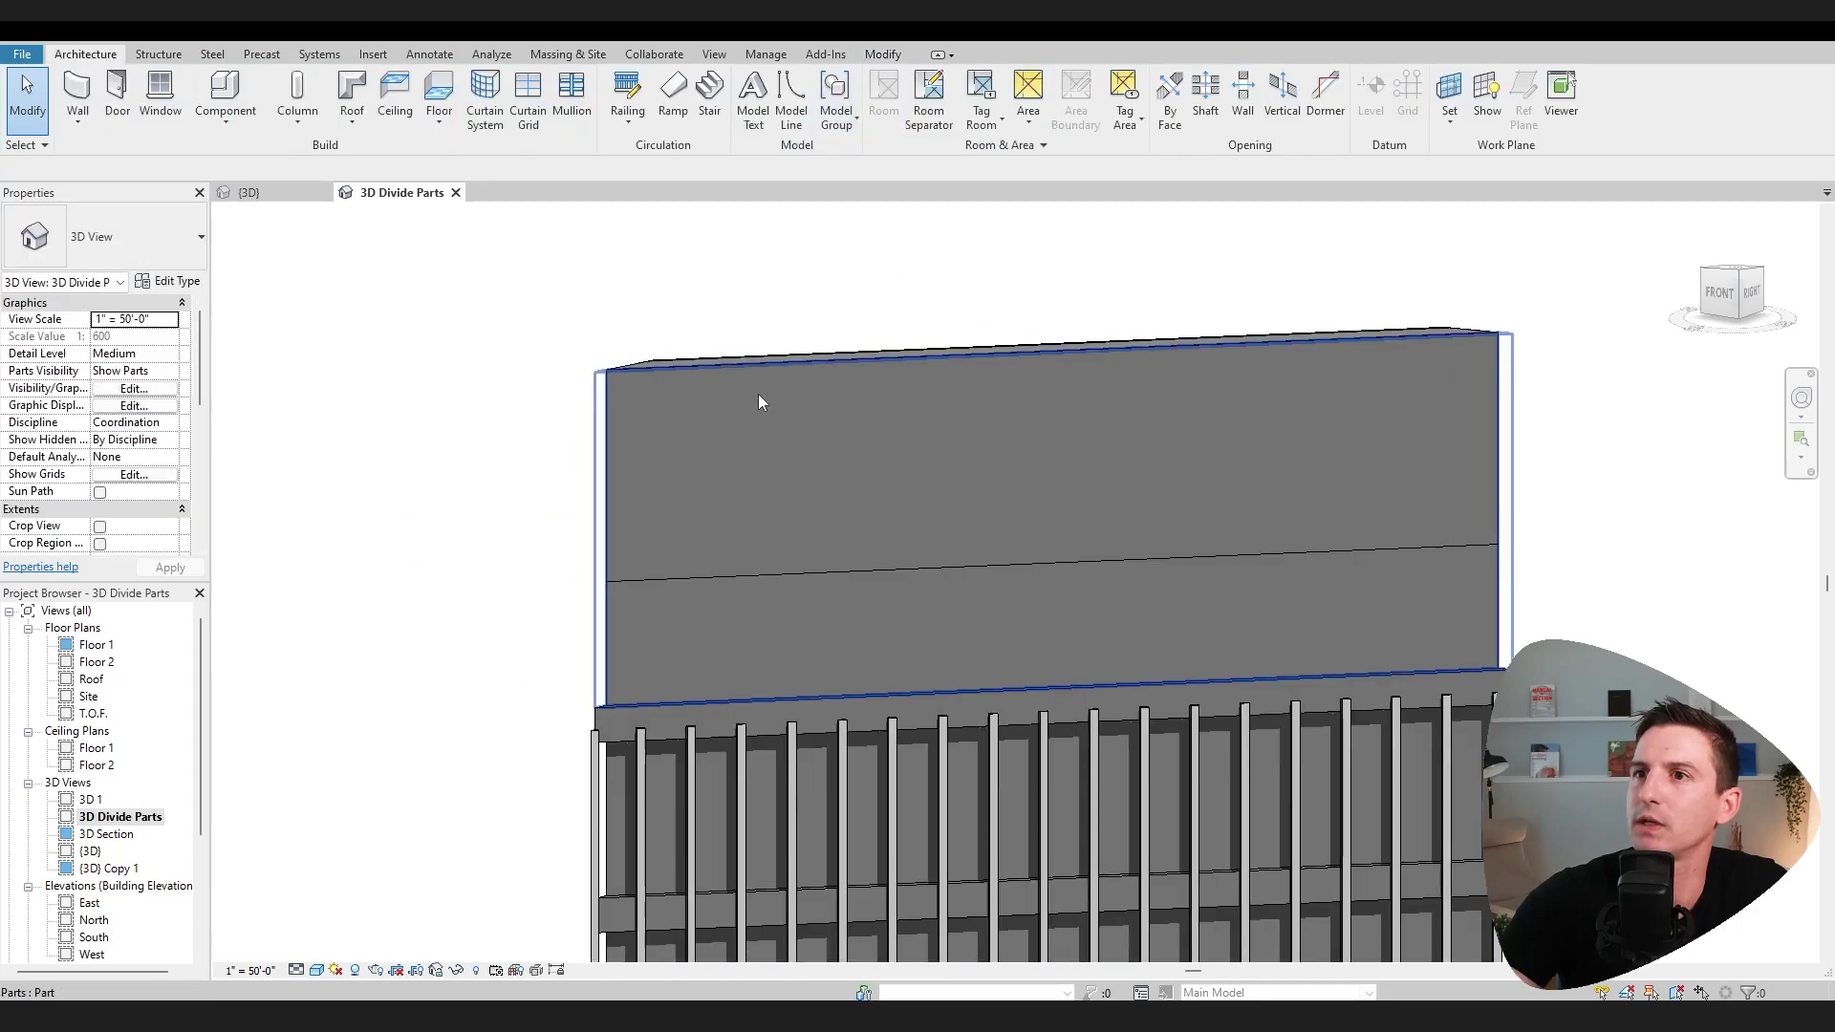
click(725, 387)
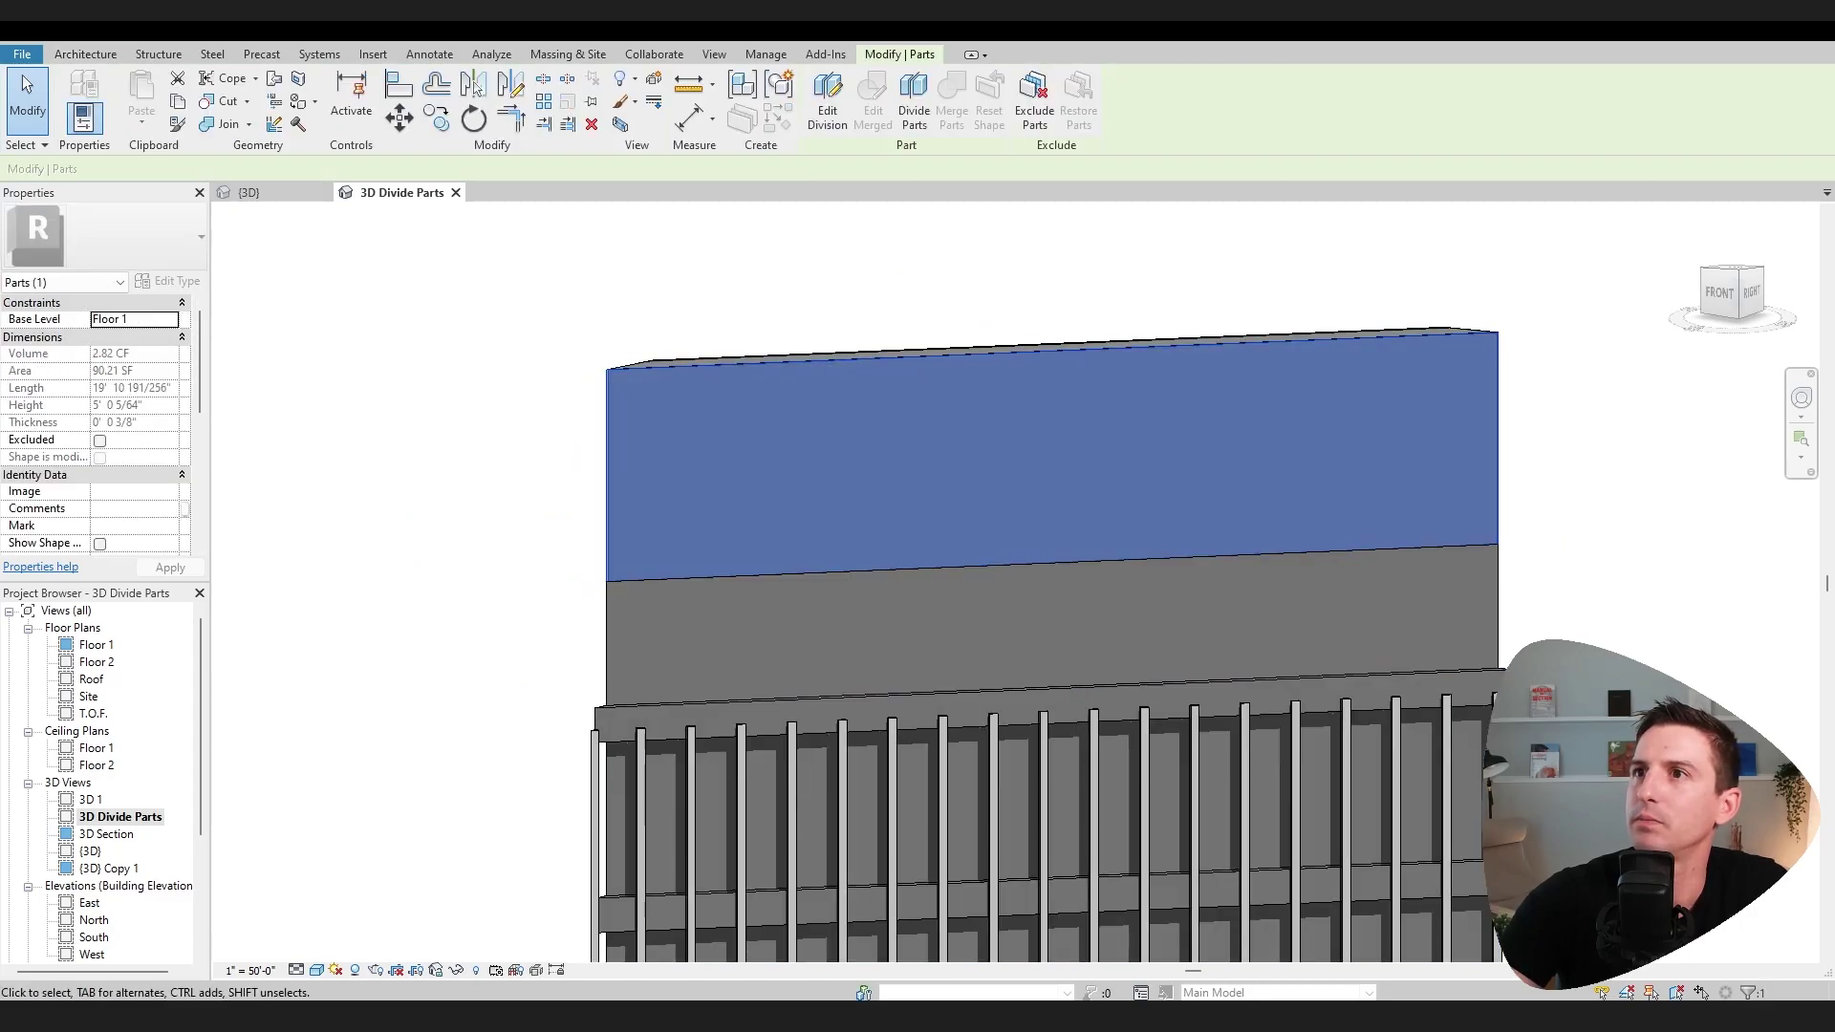
click(1035, 96)
Step: Start dividing the 10" thick core layer and sketch a vertical line about 39' long at its side edge, extending past top and bottom
shift+middle_drag(630, 528, 909, 605)
click(899, 594)
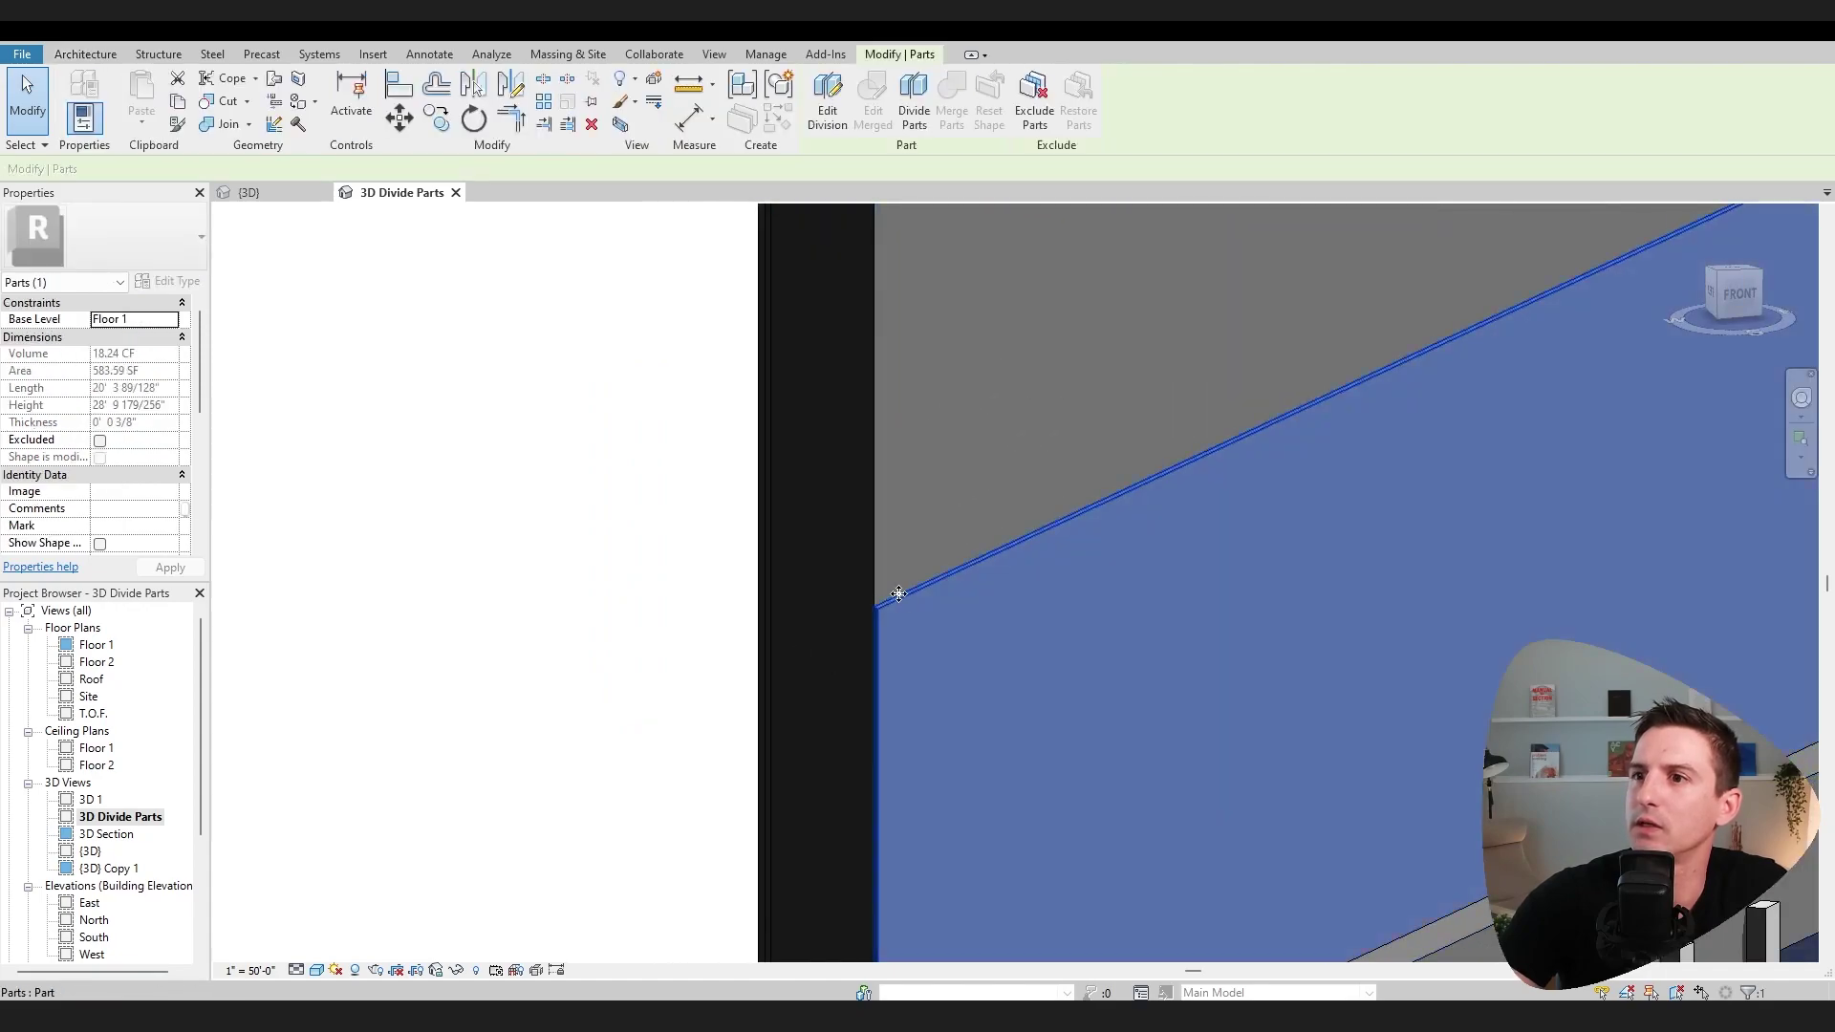
scroll(899, 594, down, 5)
middle_drag(848, 651, 512, 647)
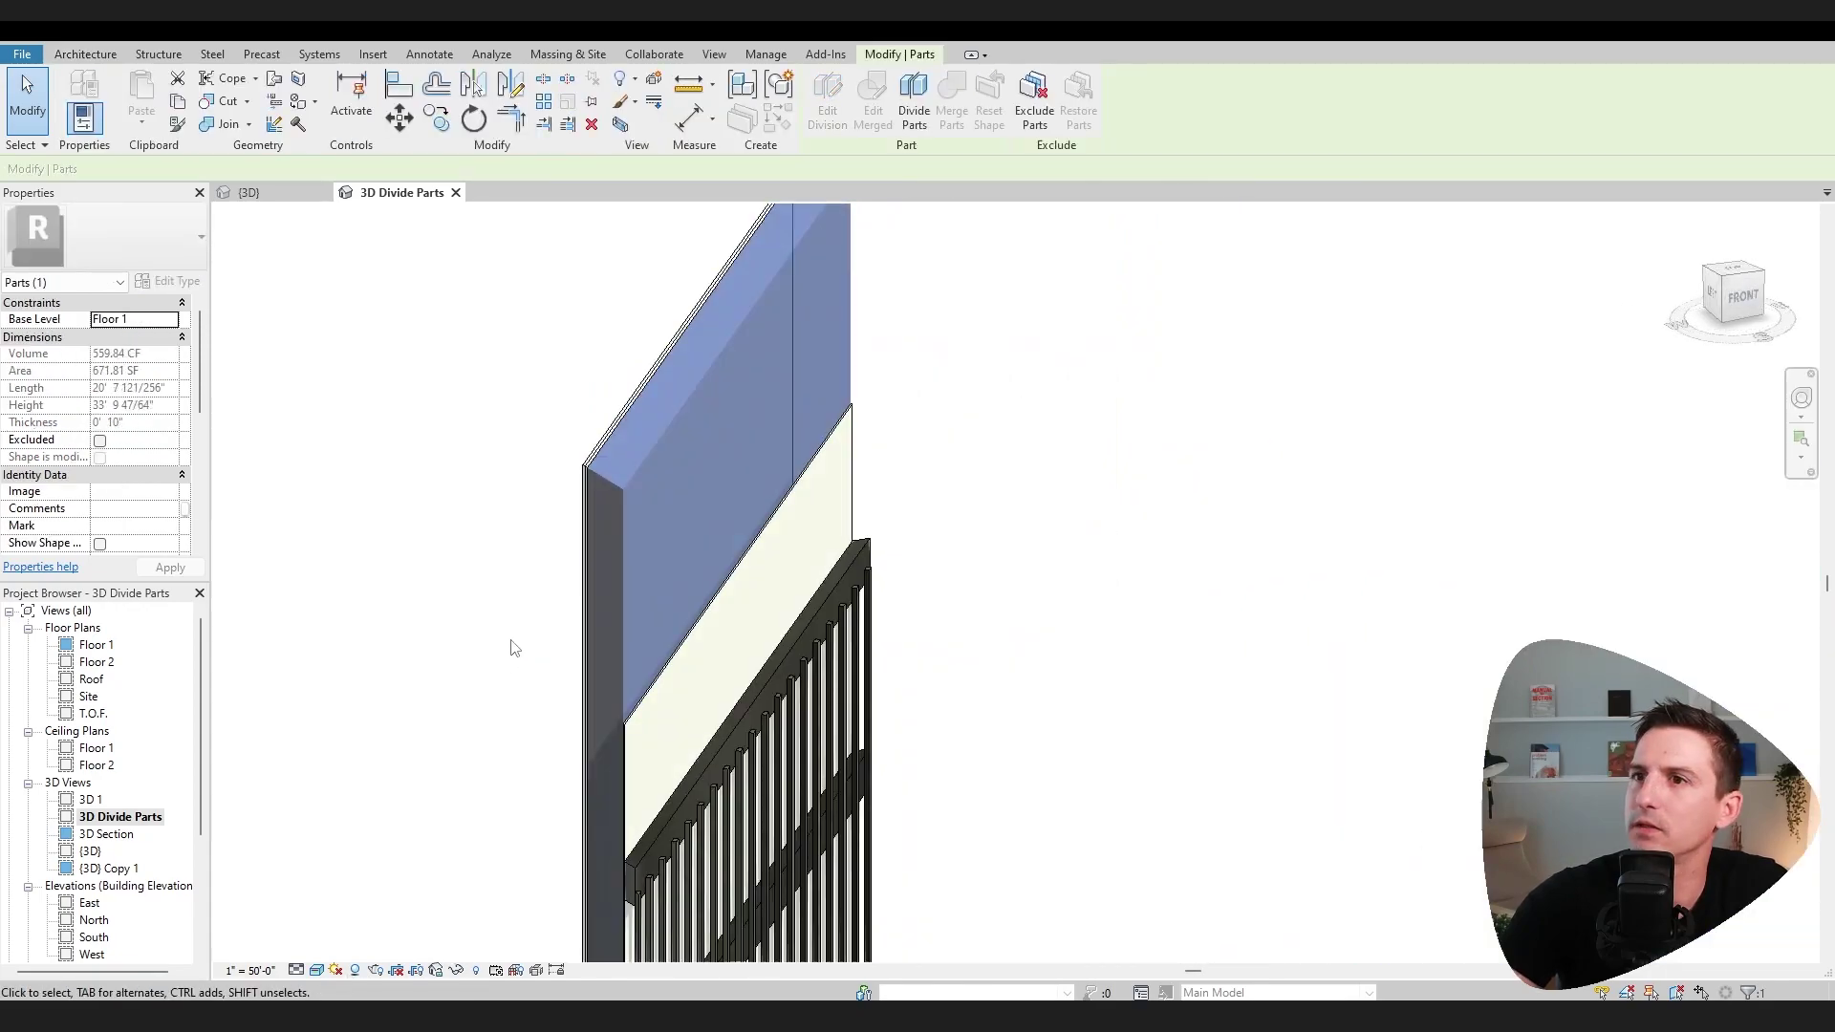
scroll(524, 633, down, 2)
scroll(527, 634, down, 3)
click(913, 96)
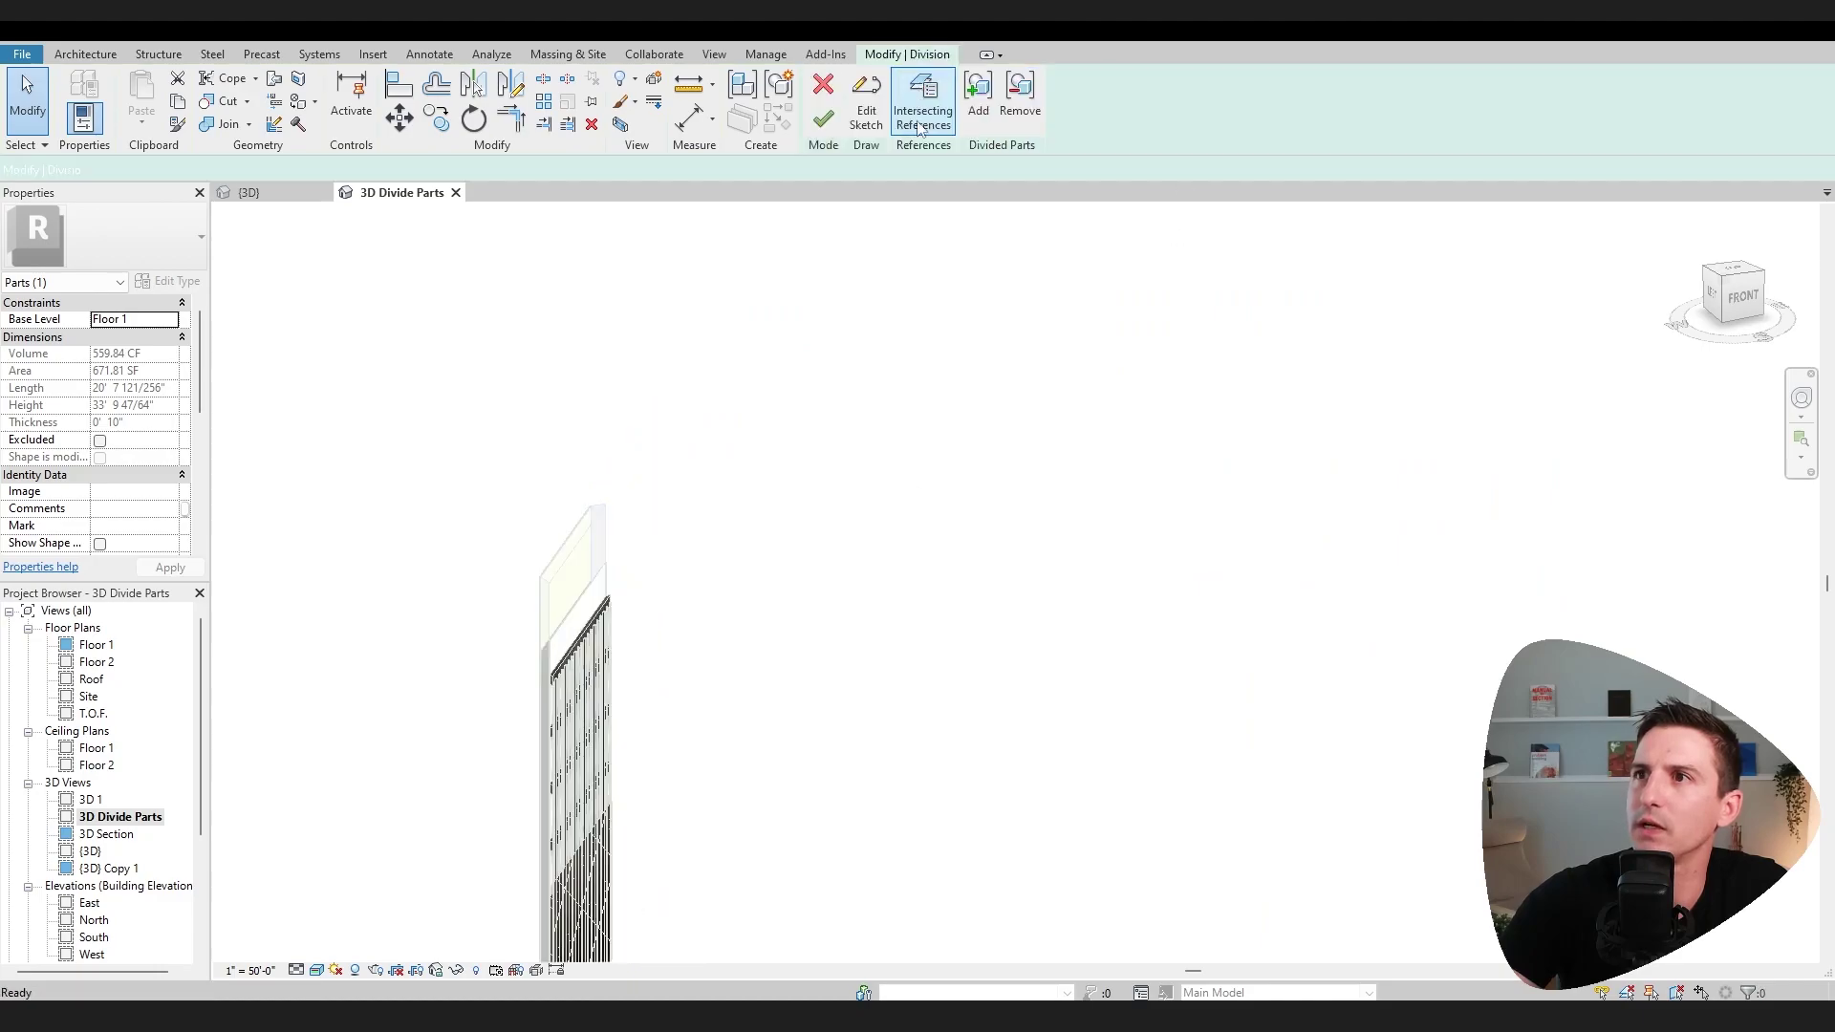
shift+middle_drag(952, 616, 921, 544)
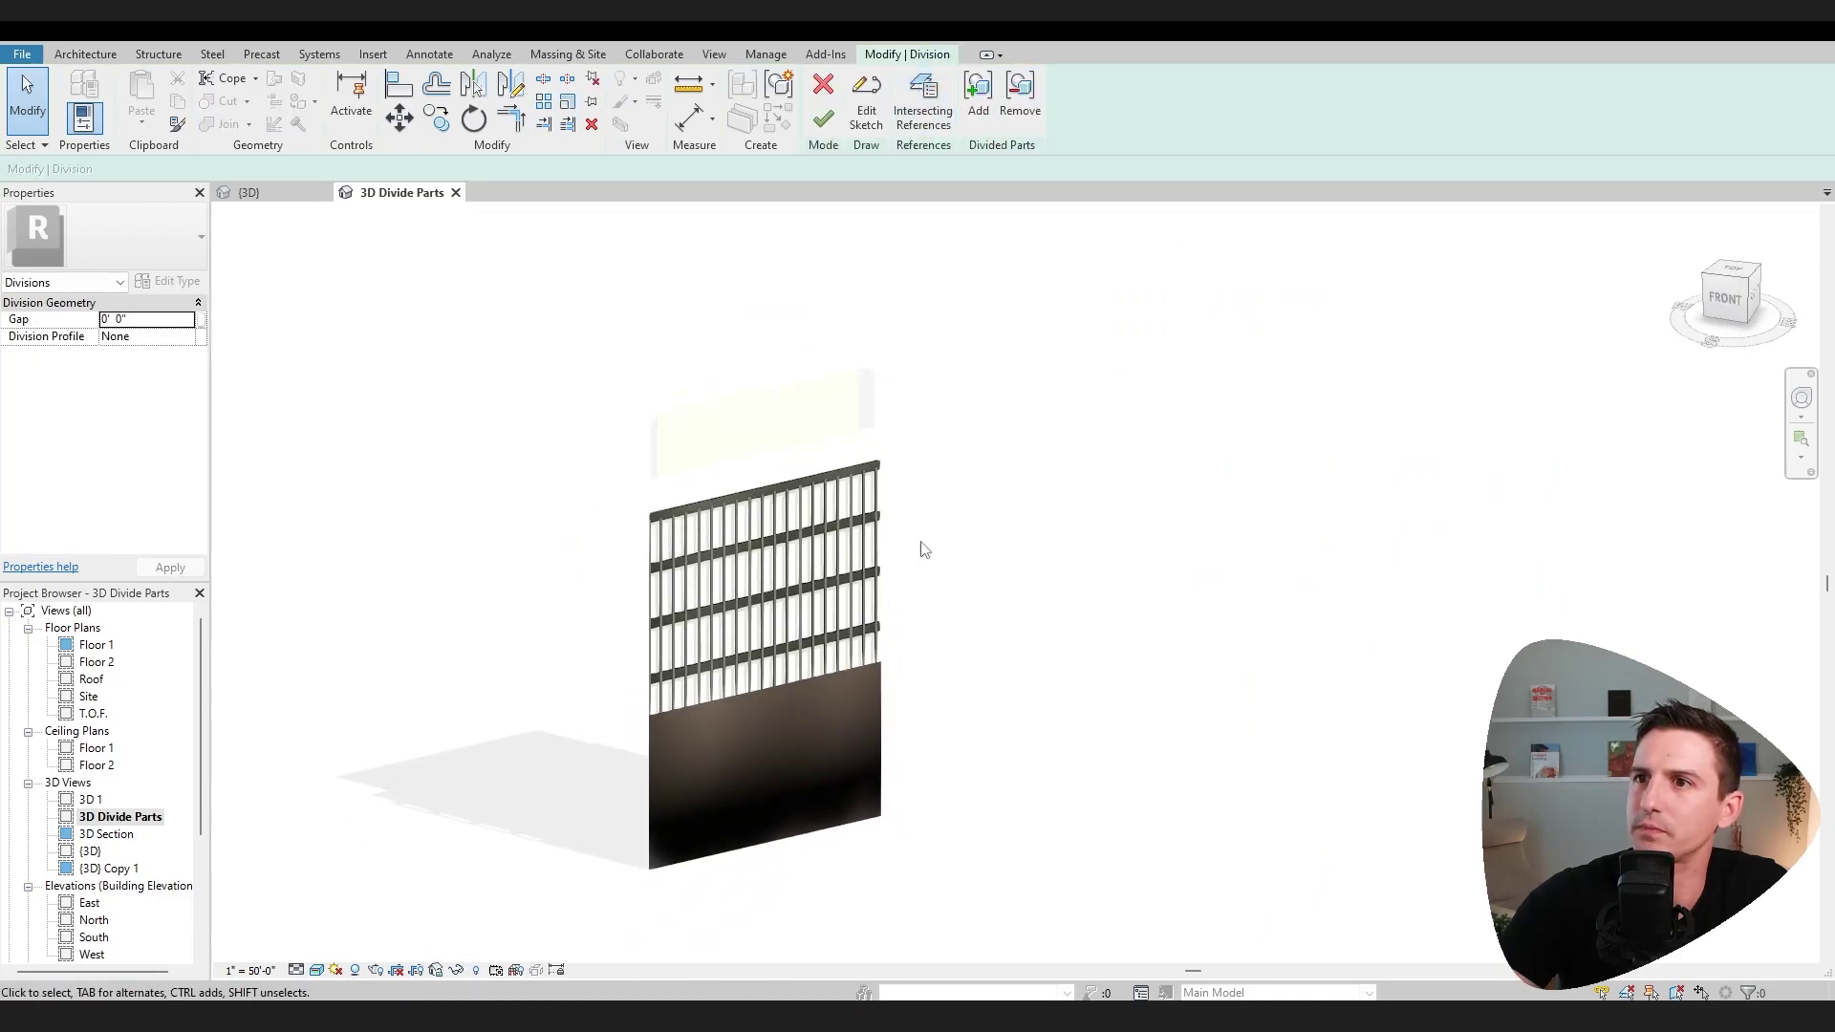
click(866, 96)
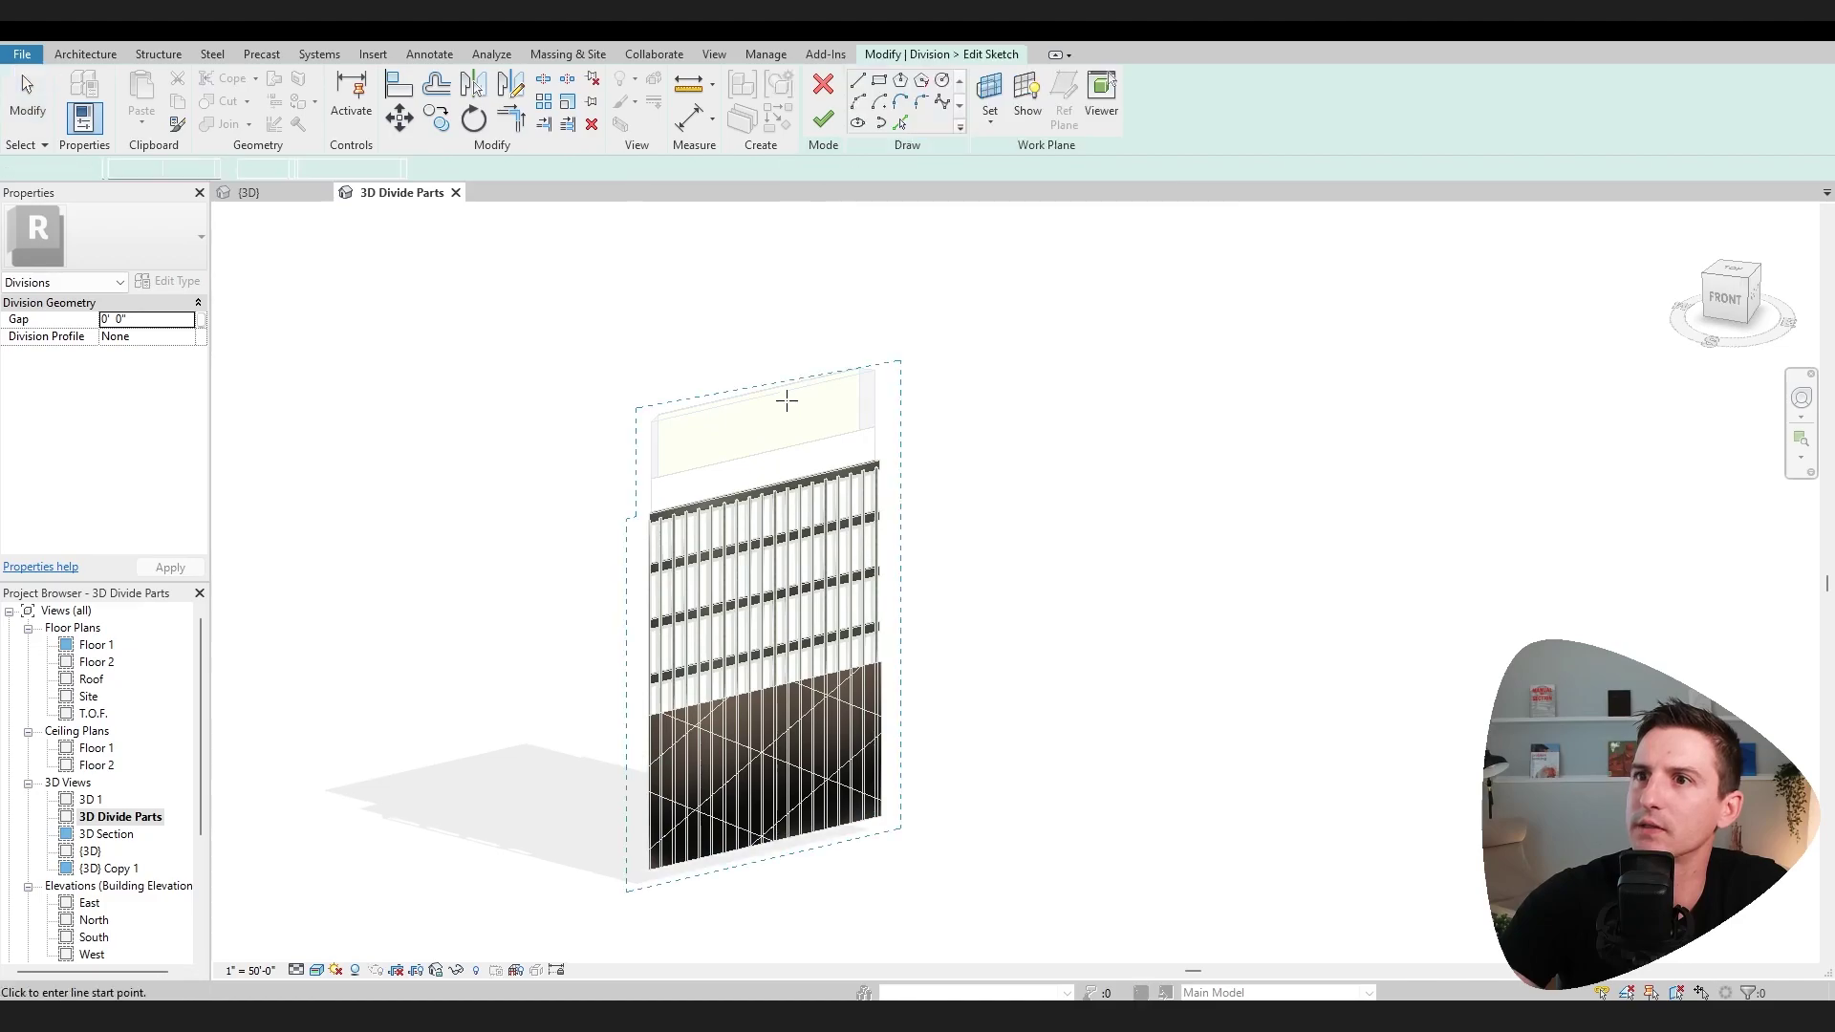
scroll(694, 432, up, 4)
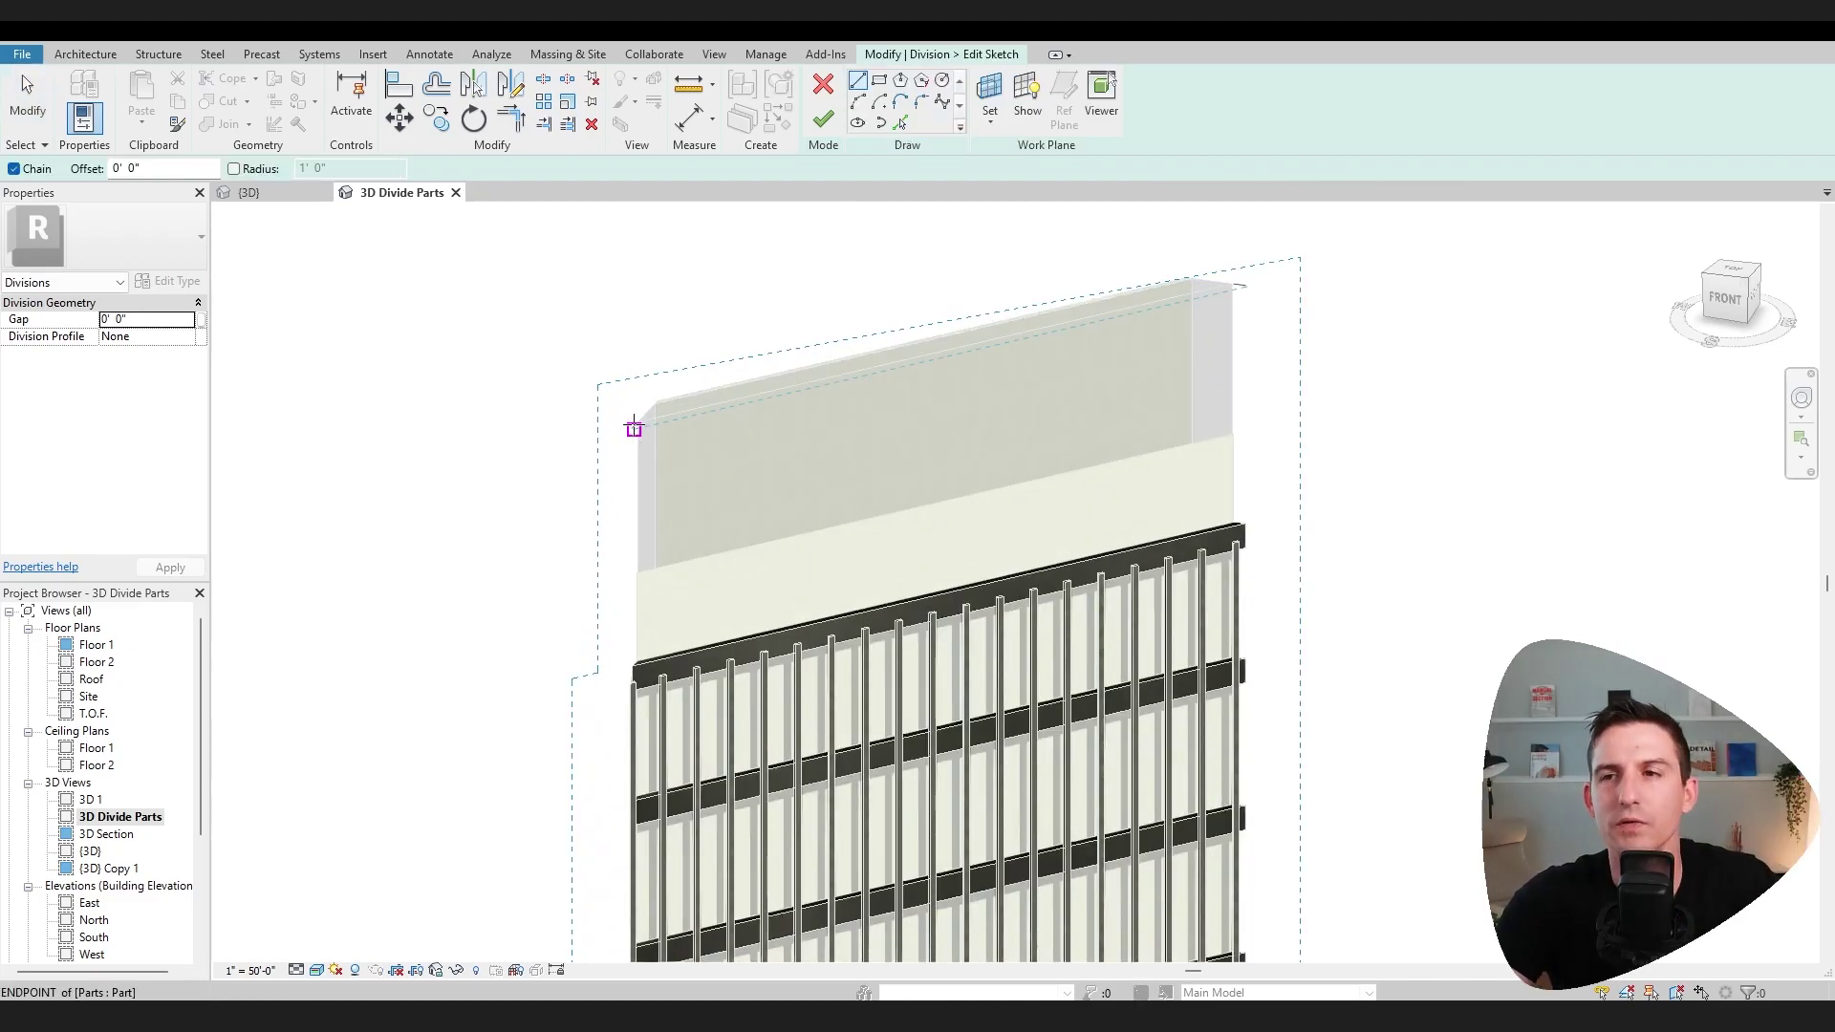
scroll(634, 425, down, 2)
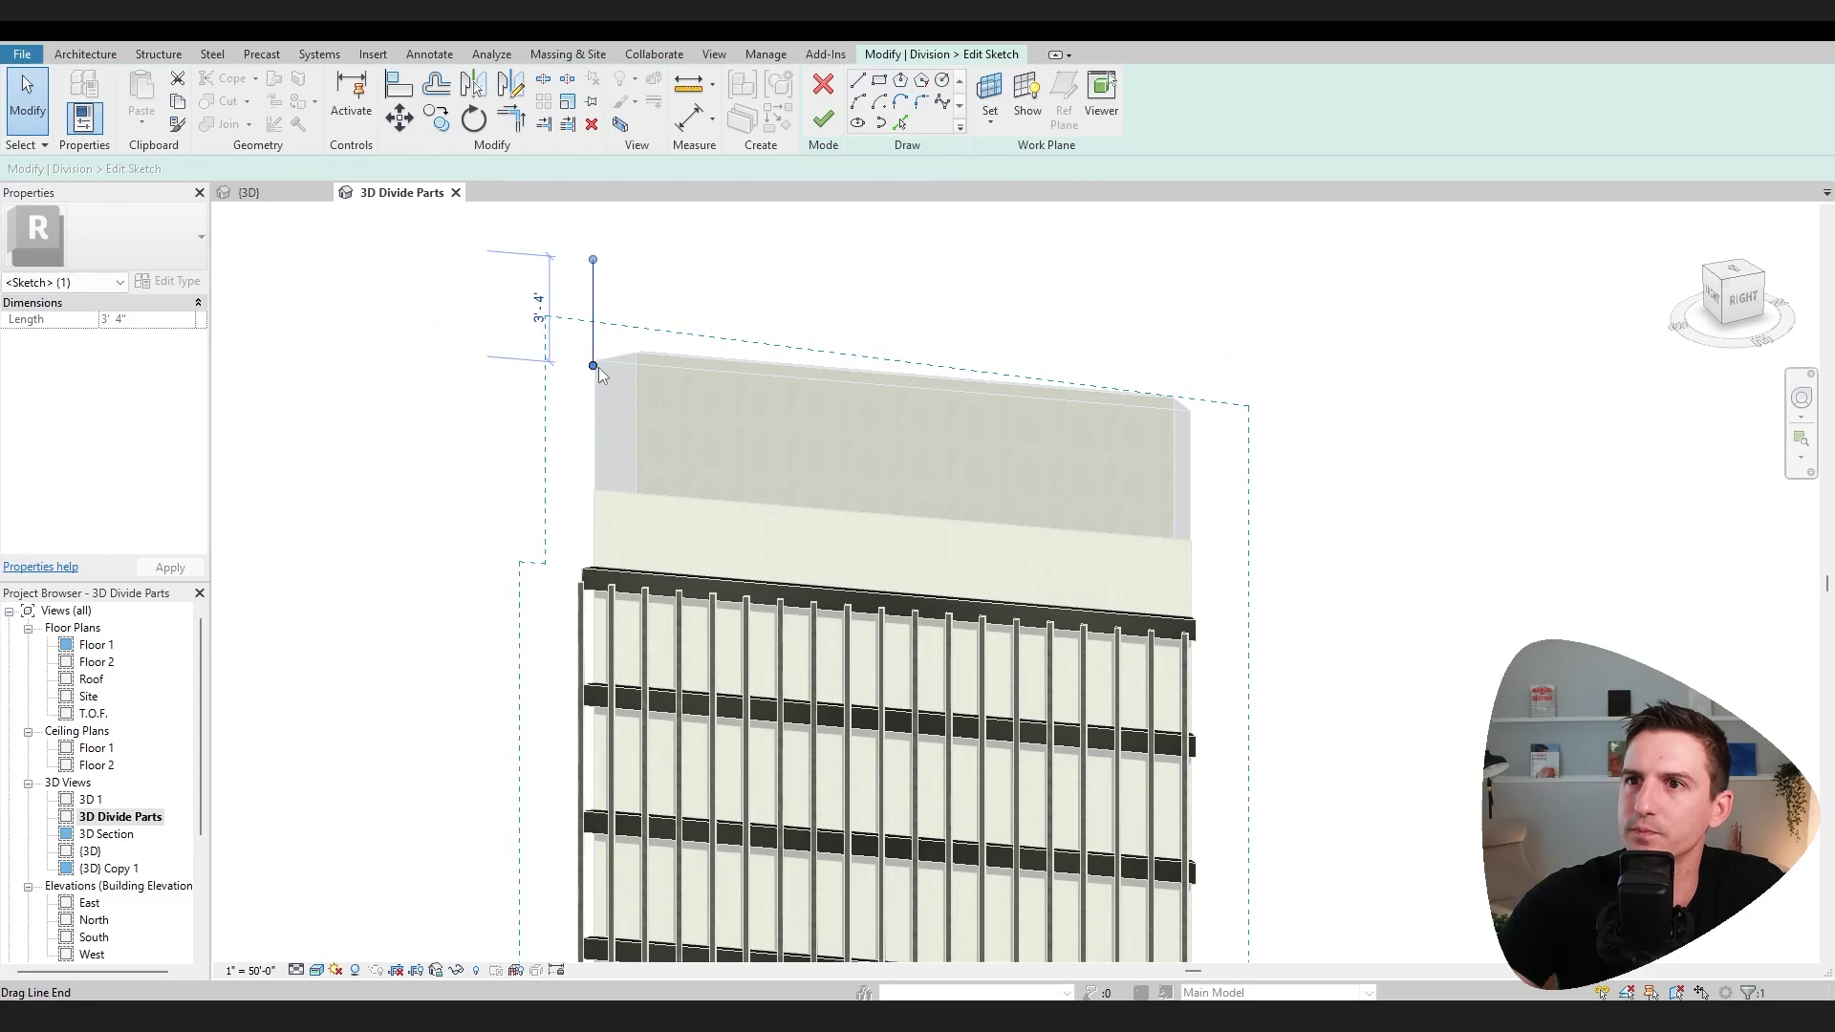
scroll(593, 366, down, 3)
drag(592, 365, 588, 427)
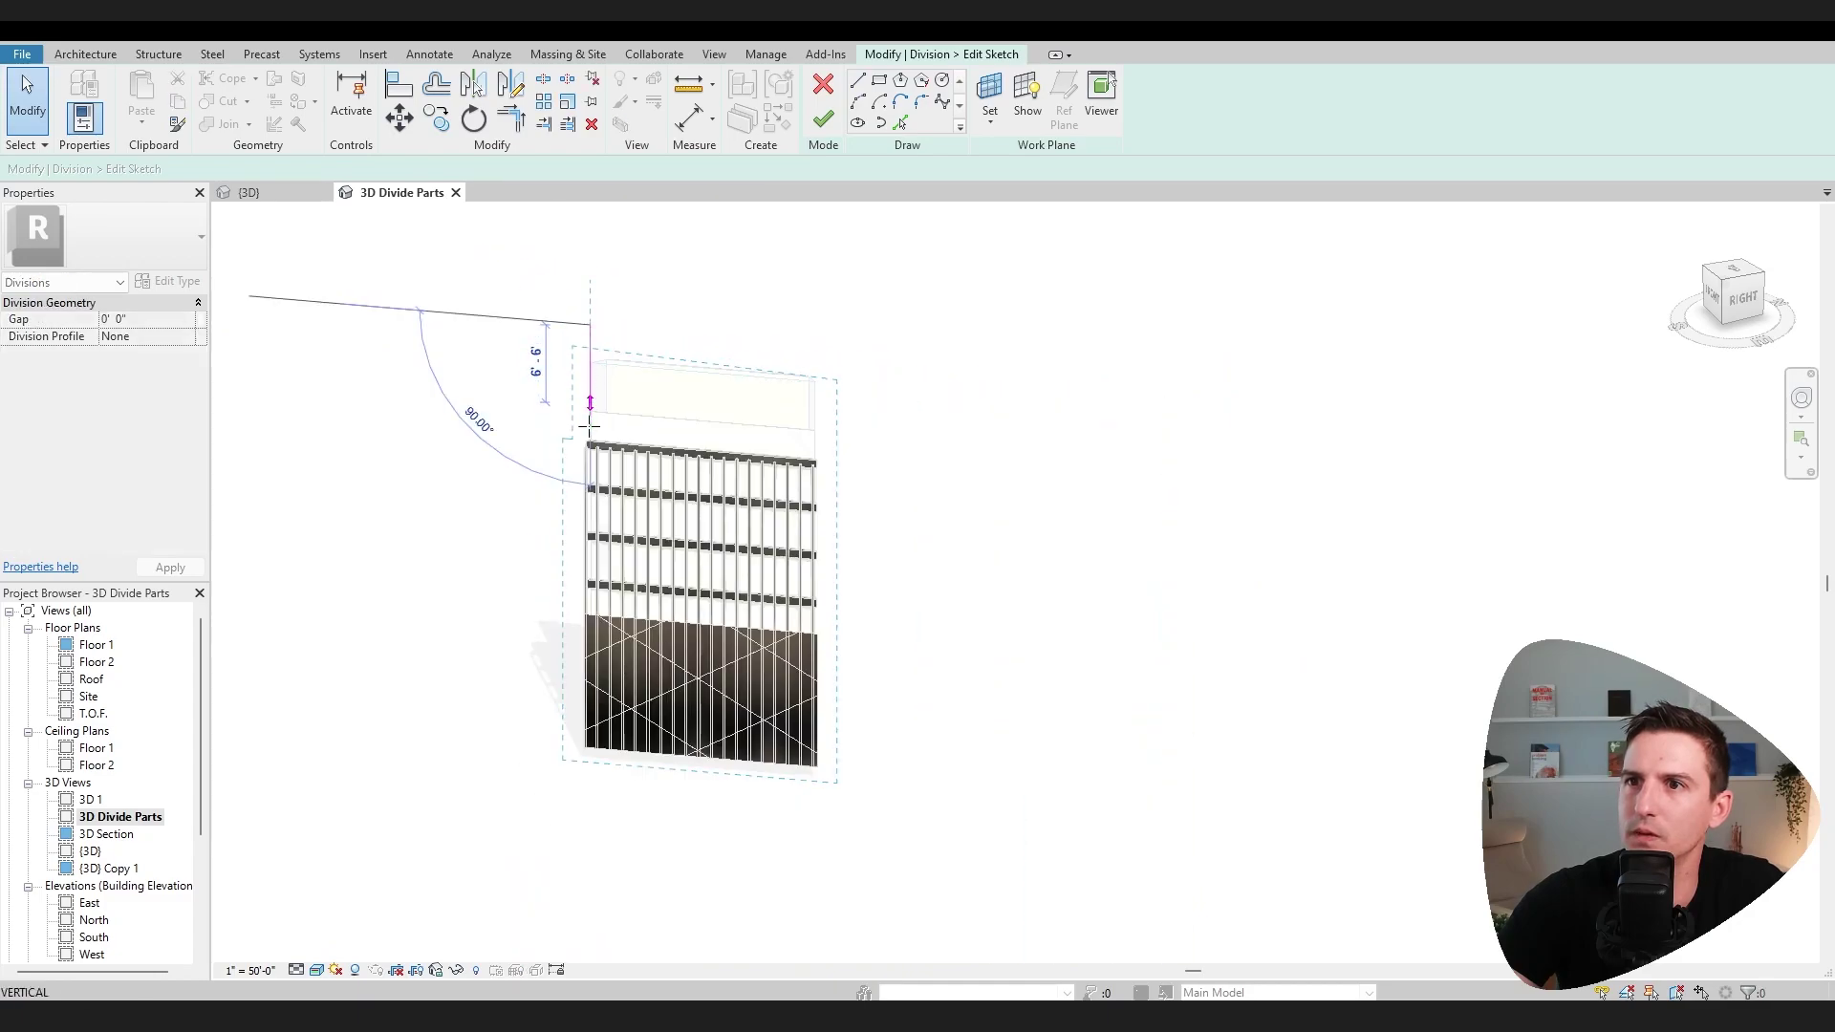
click(594, 796)
shift+middle_drag(594, 796, 759, 799)
key(Escape)
Step: Copy the vertical division line horizontally by 1.5" toward the inside of the core layer
scroll(623, 255, up, 3)
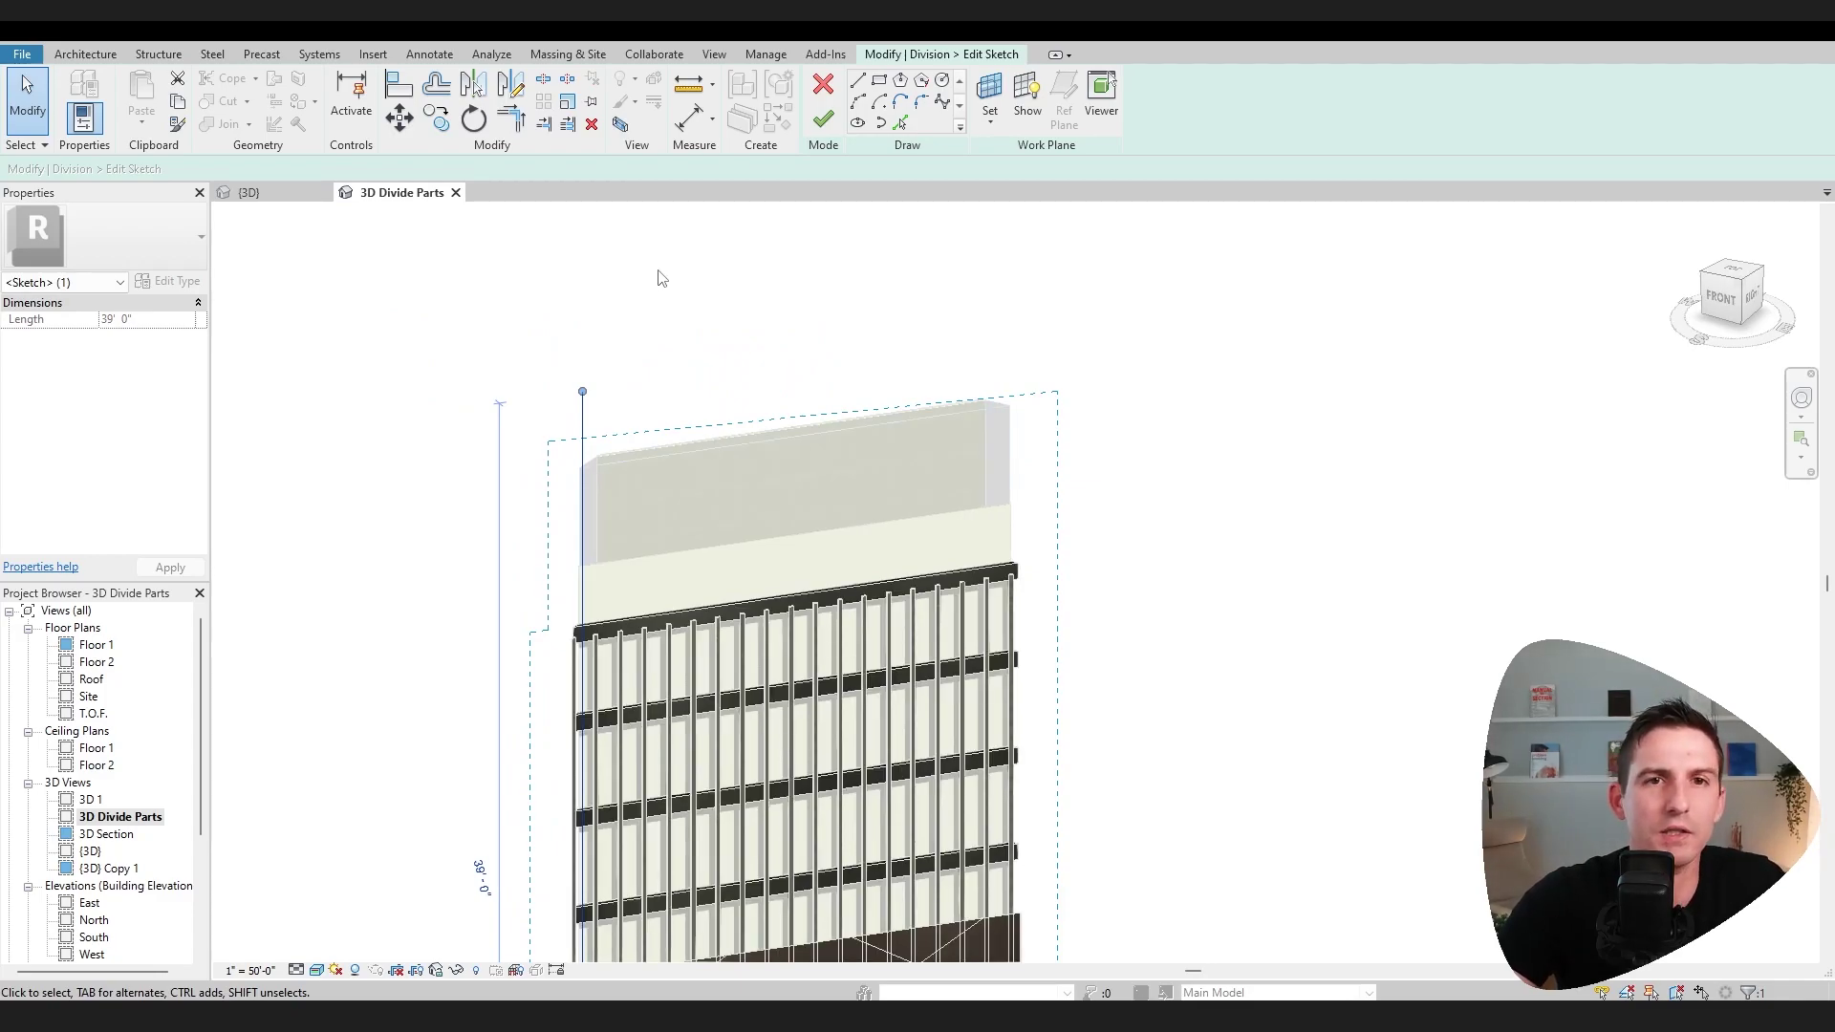
click(432, 121)
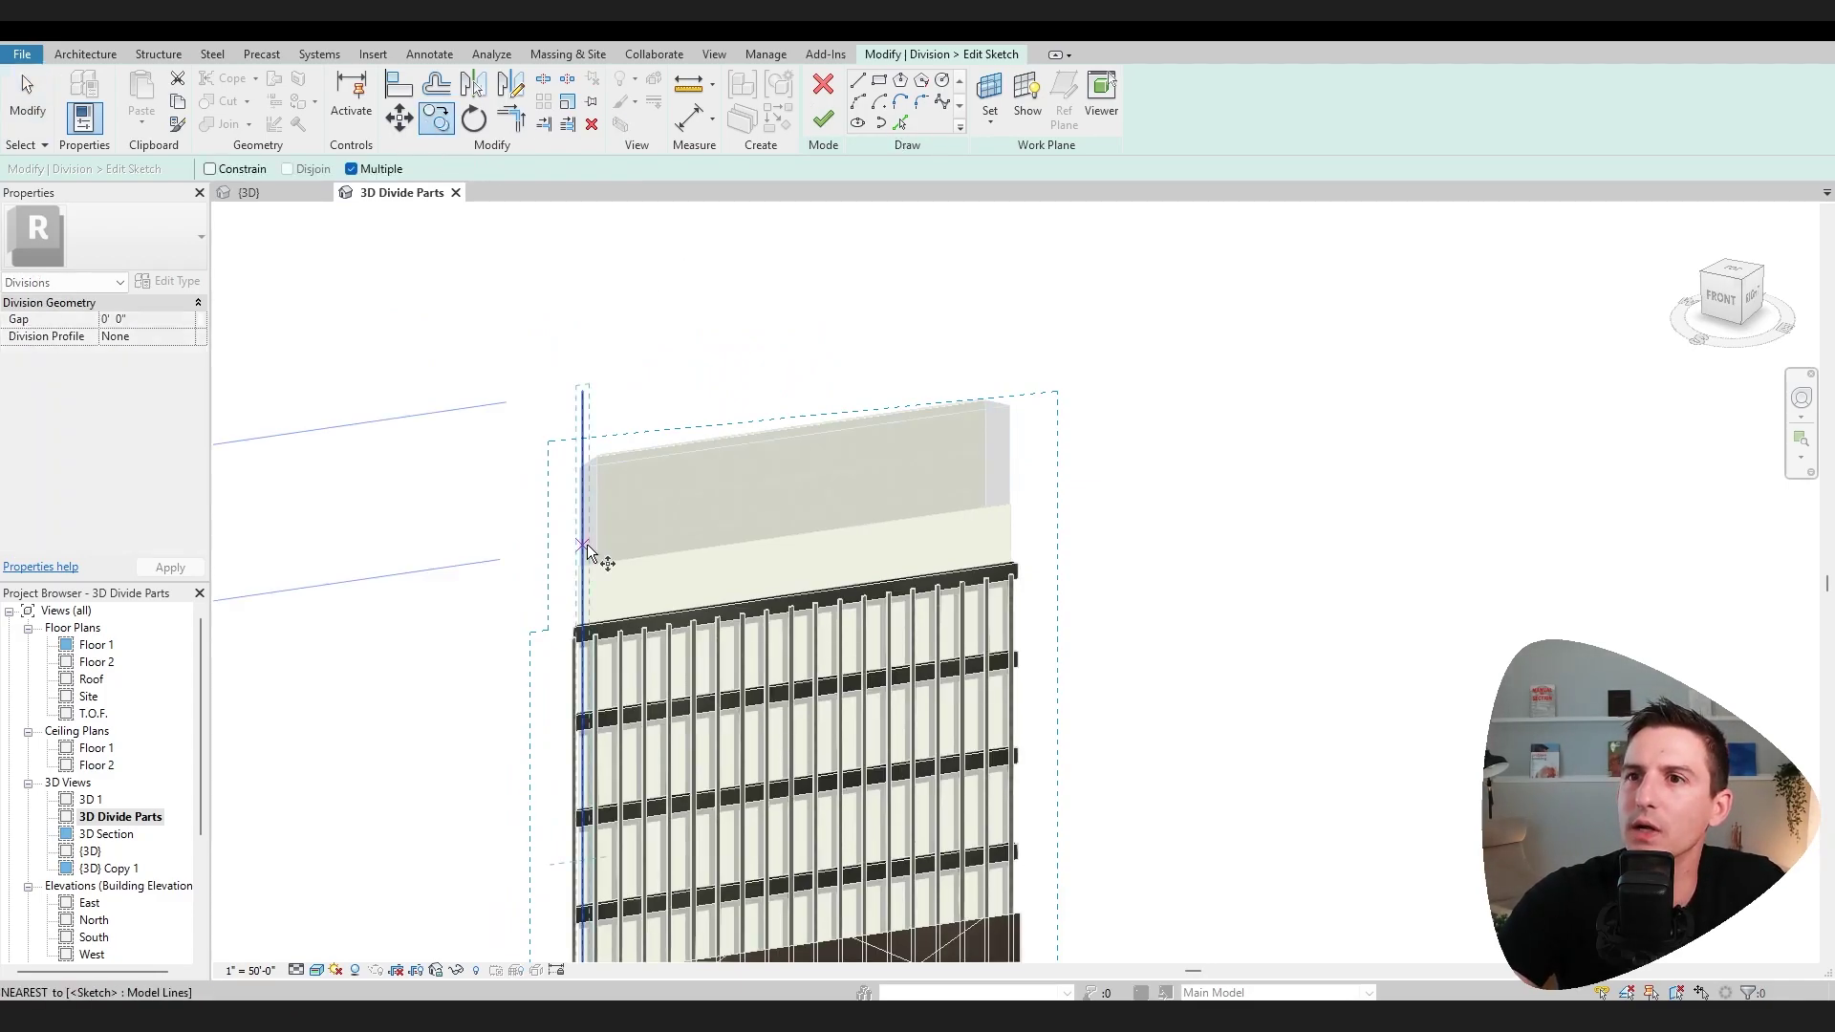
click(582, 502)
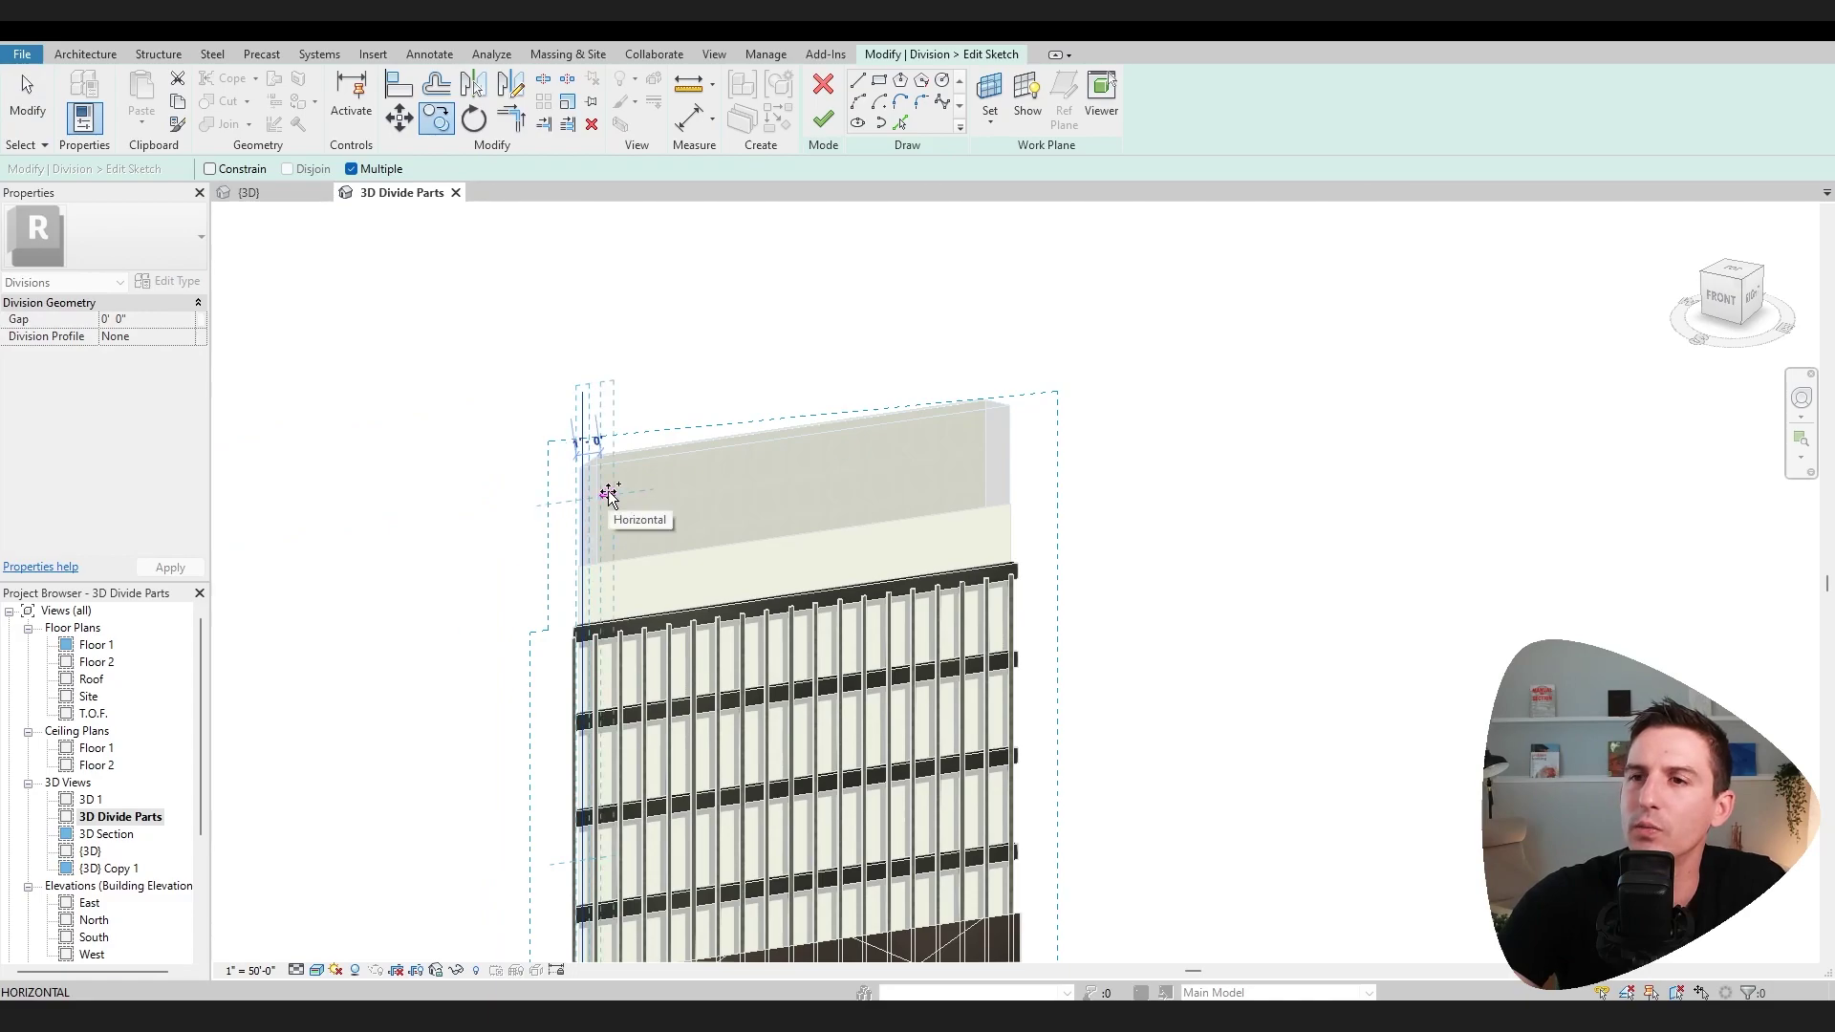
text(1)
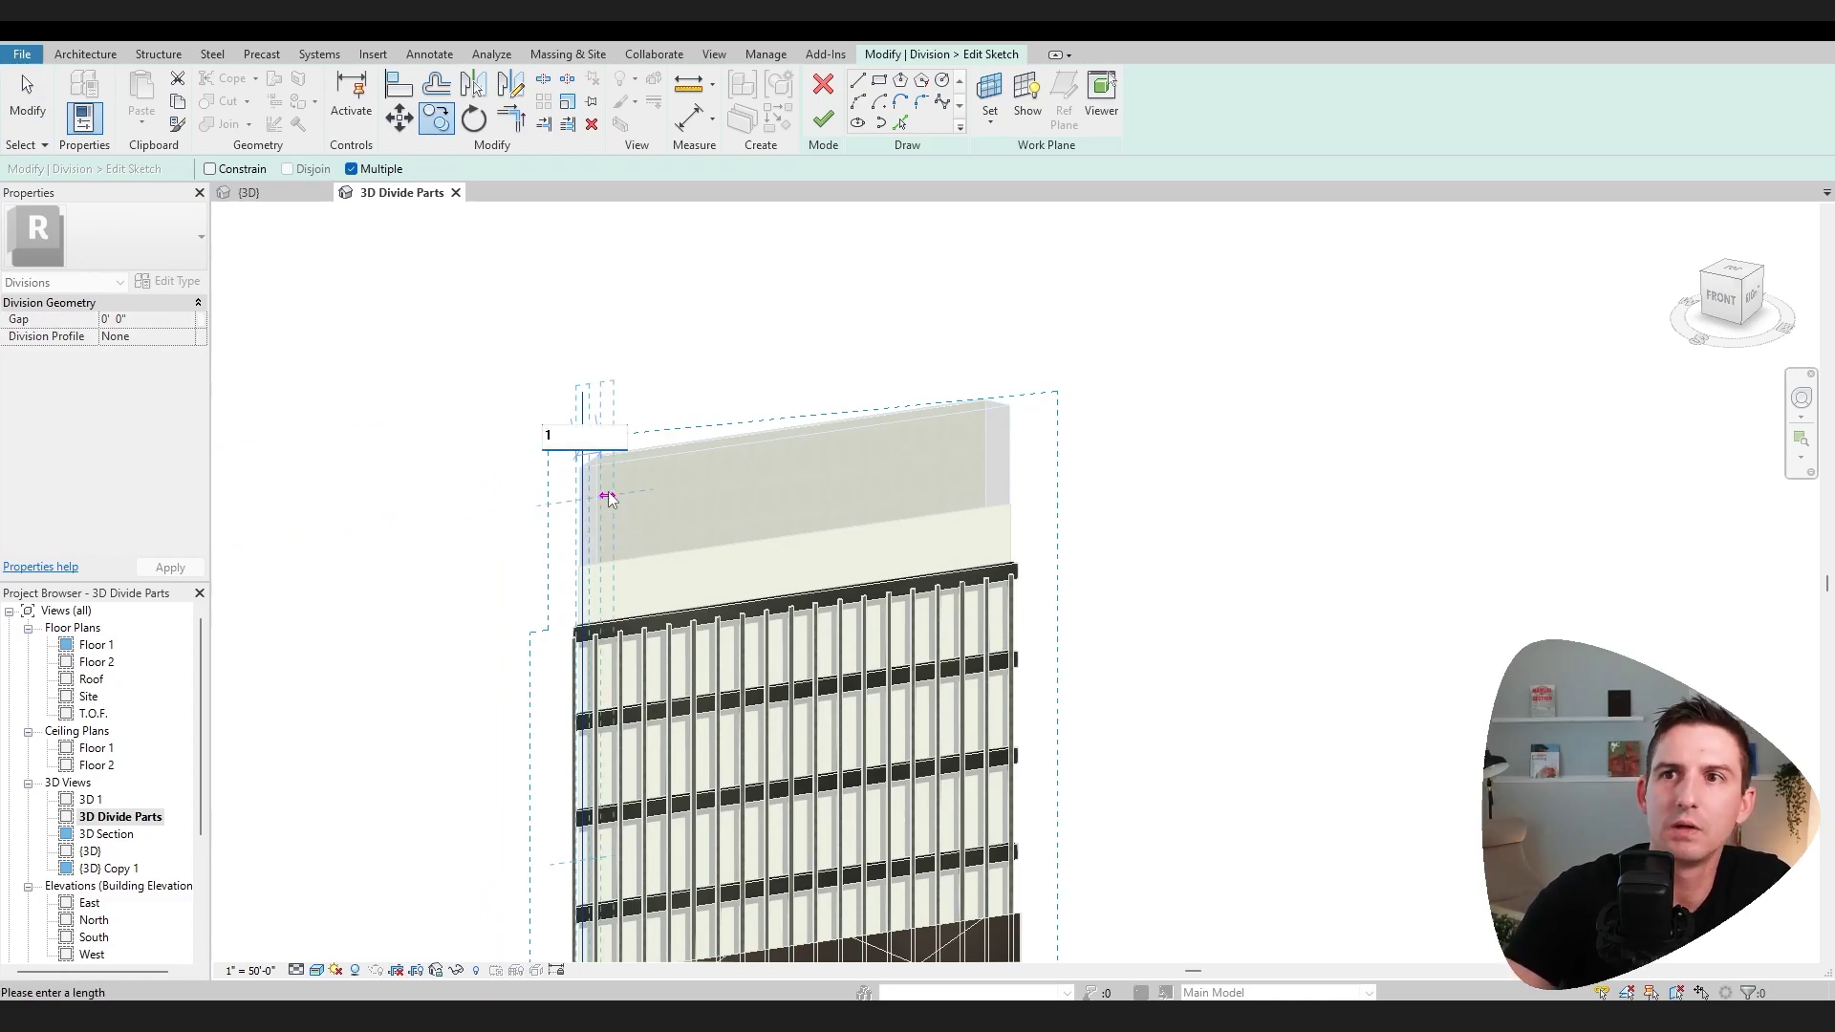
text(.5)
key(Return)
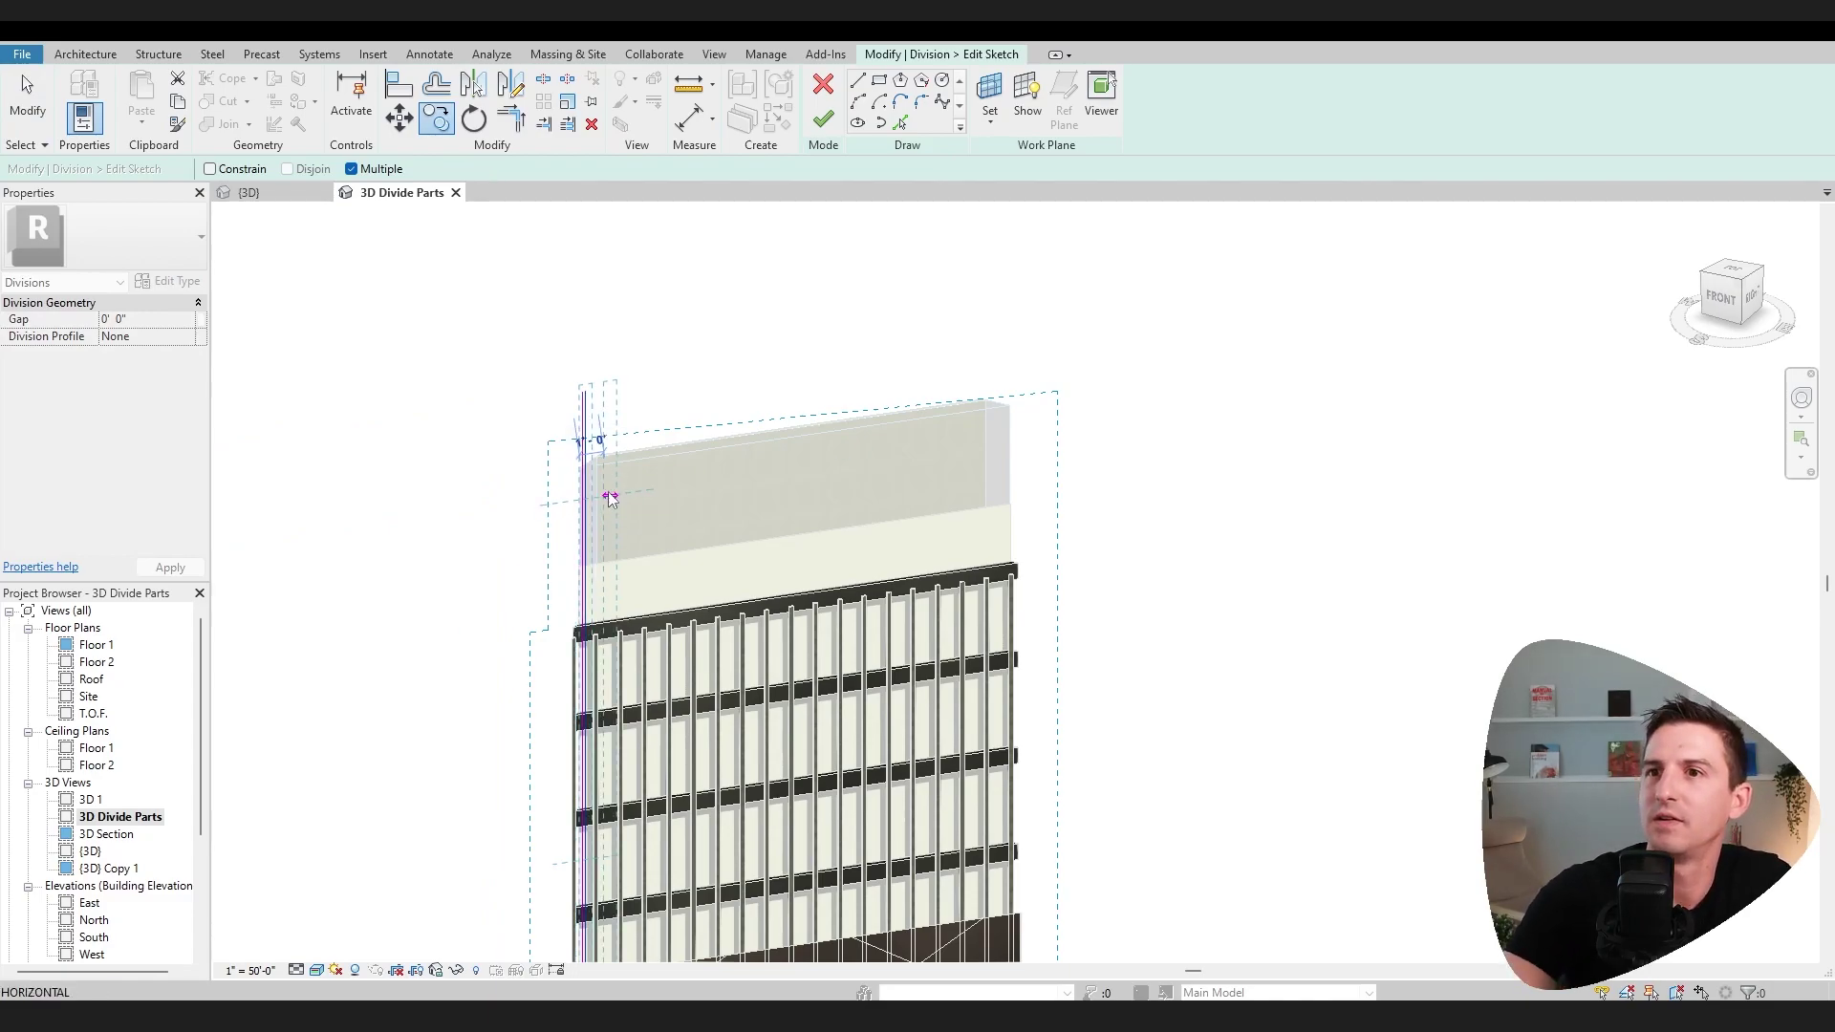
Step: Copy the pair of vertical lines by 15.25", repeat the pairs across the core layer's full width, and apply the division
key(Escape)
scroll(640, 472, up, 5)
drag(550, 386, 485, 386)
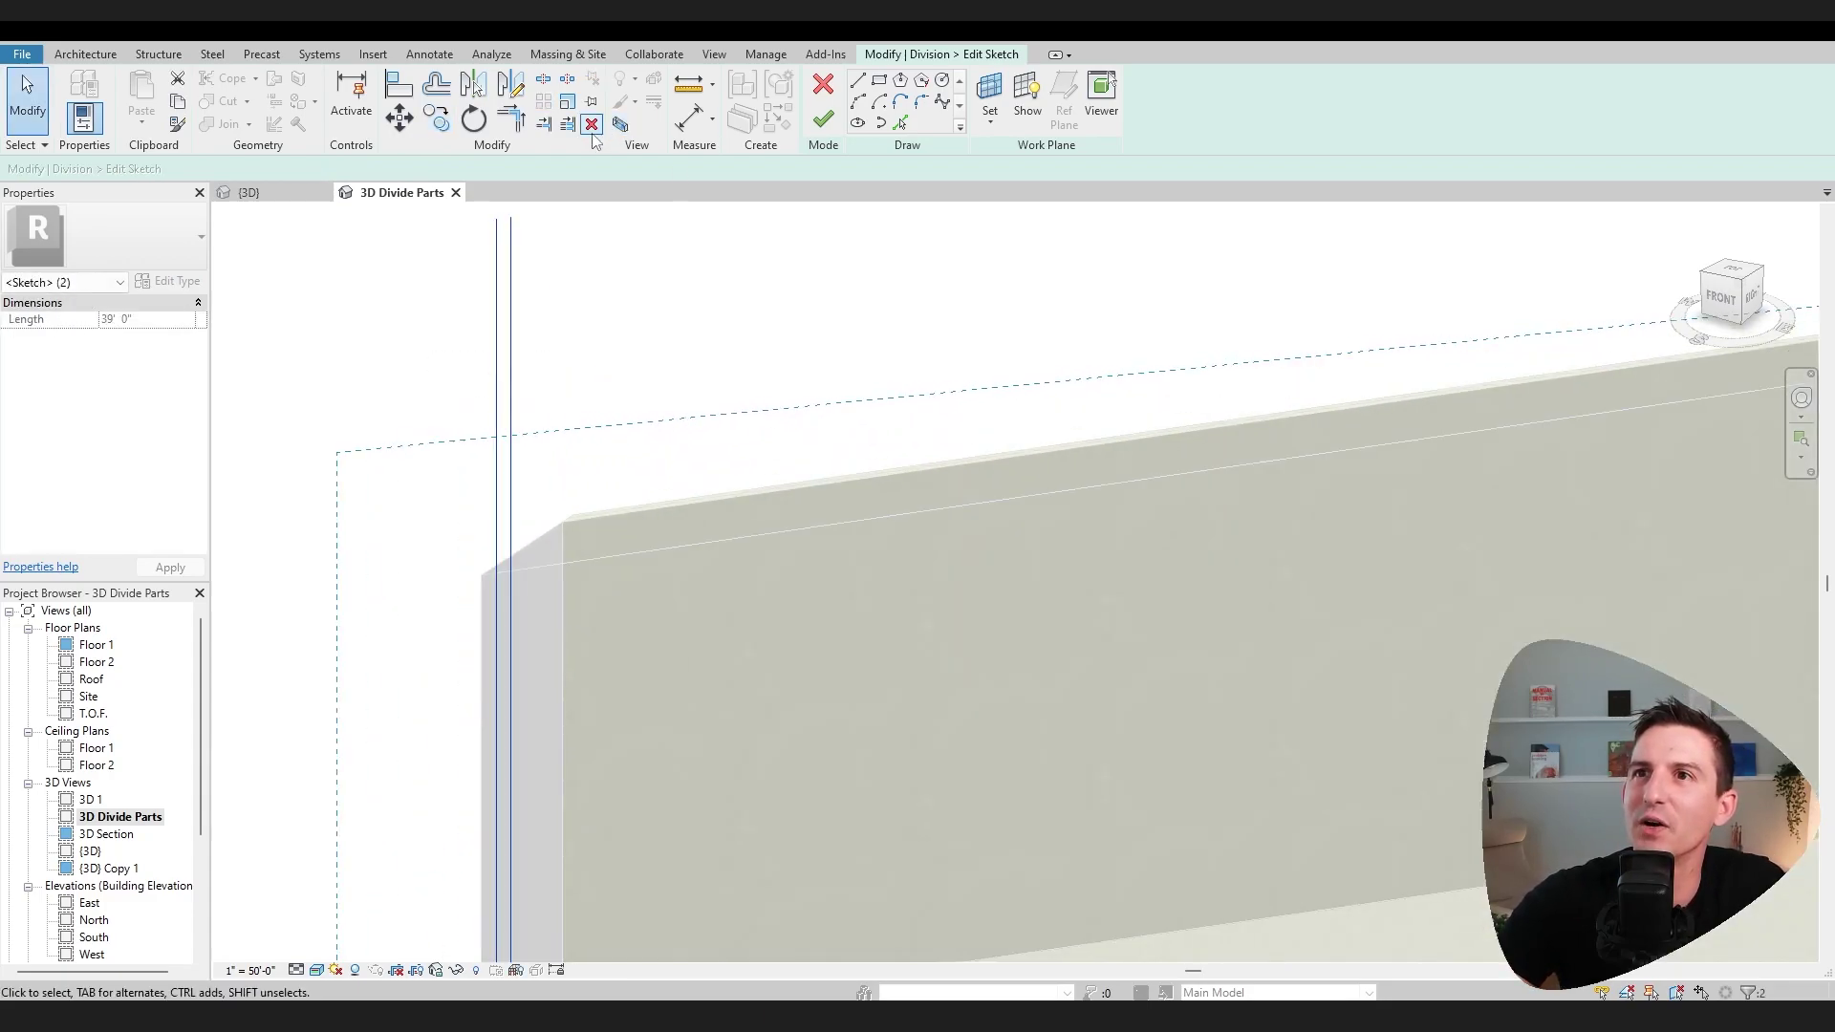
click(438, 120)
click(509, 437)
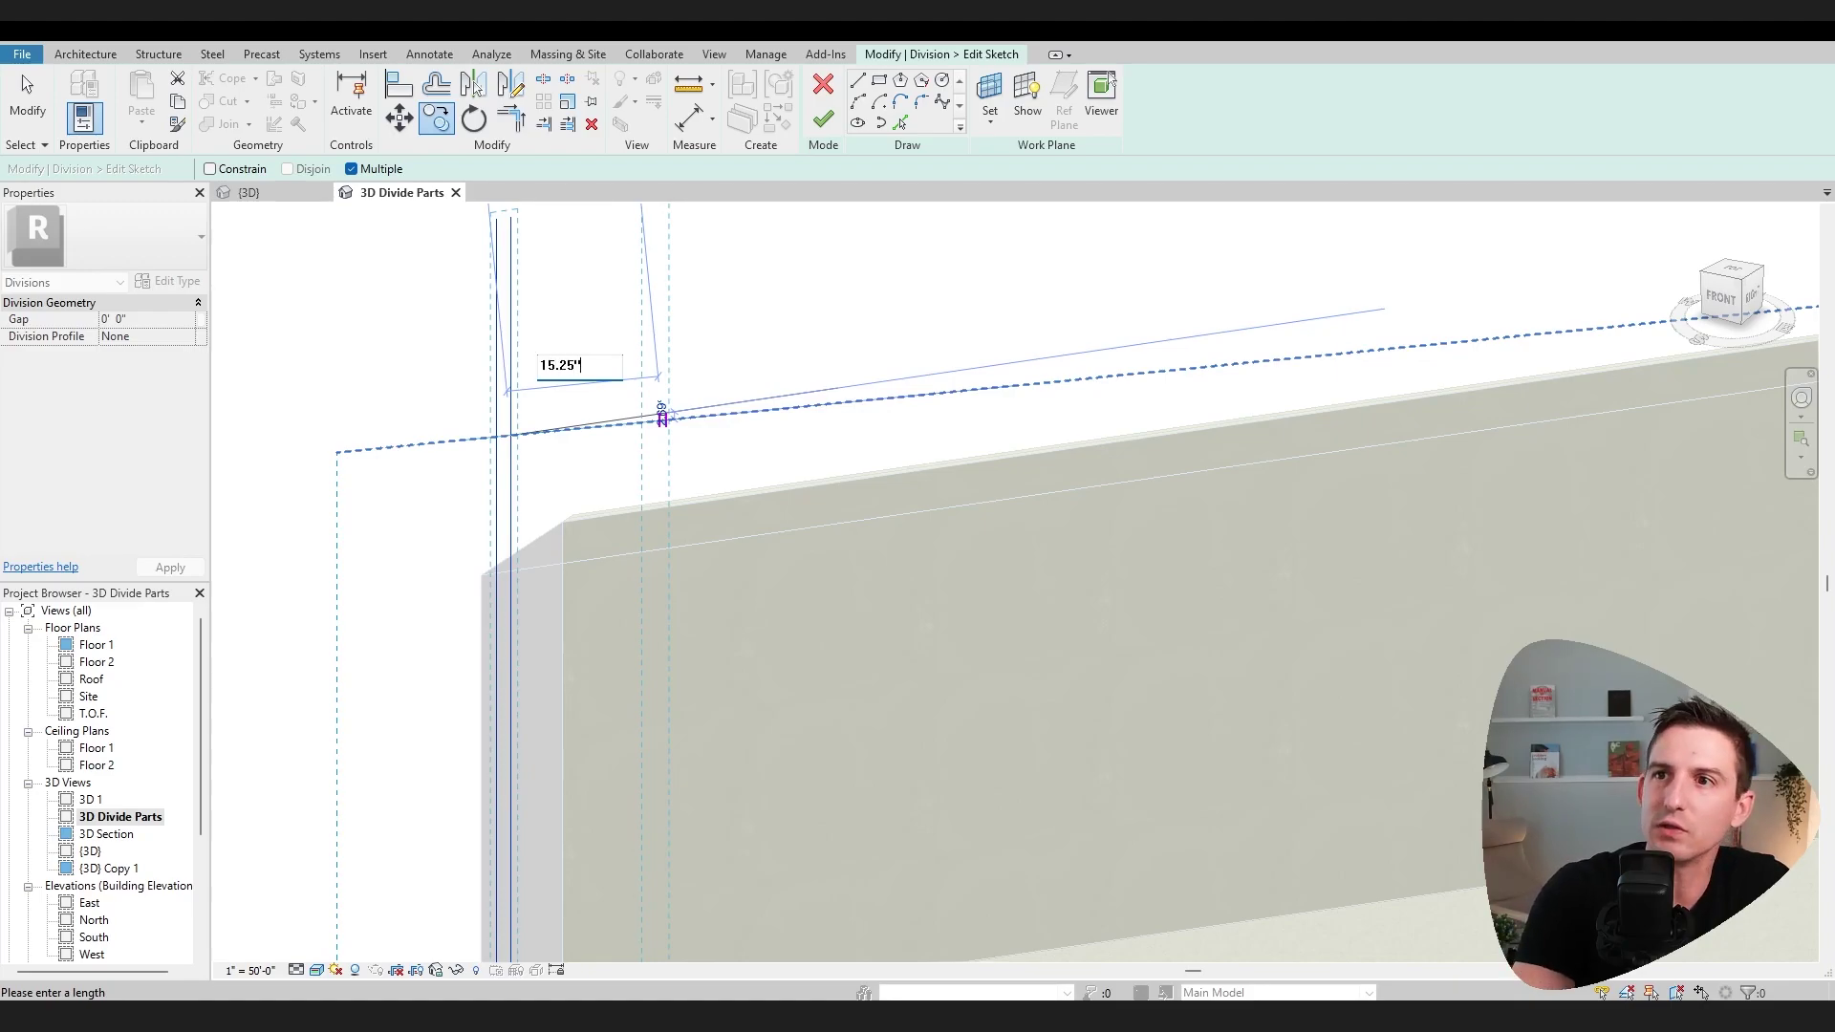
key(Return)
click(656, 420)
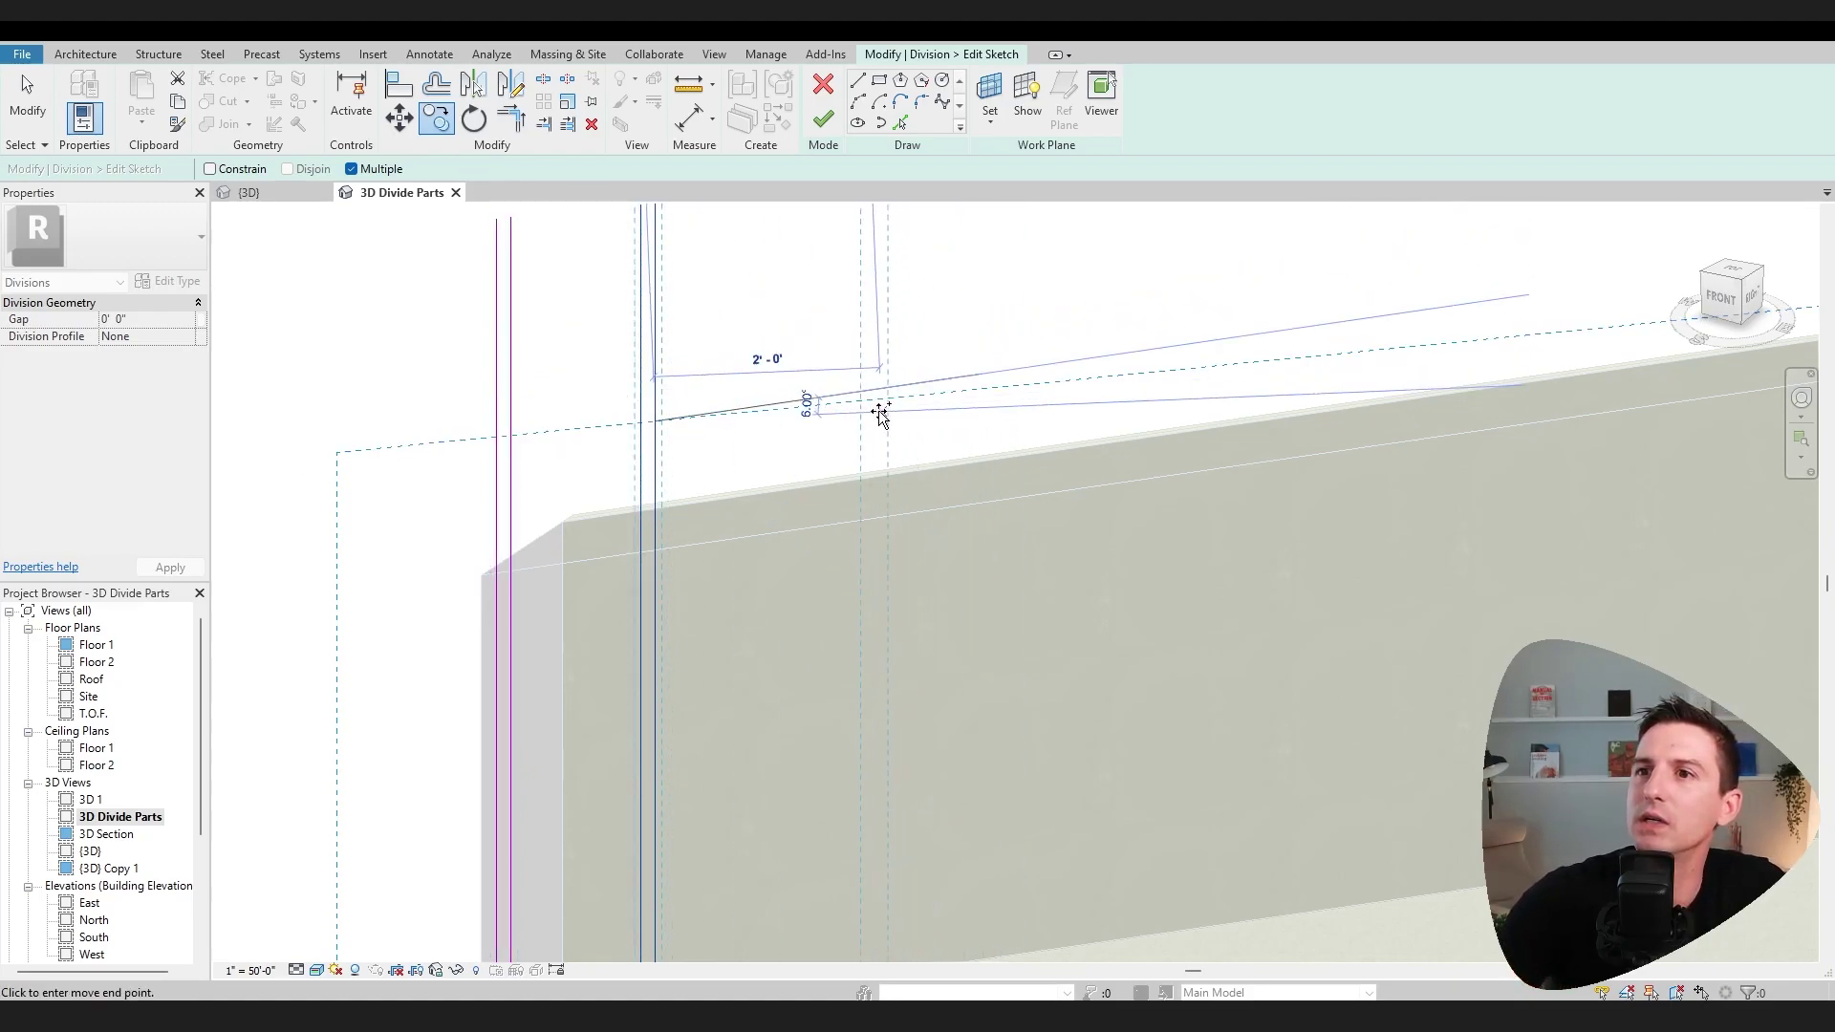
click(870, 400)
click(823, 118)
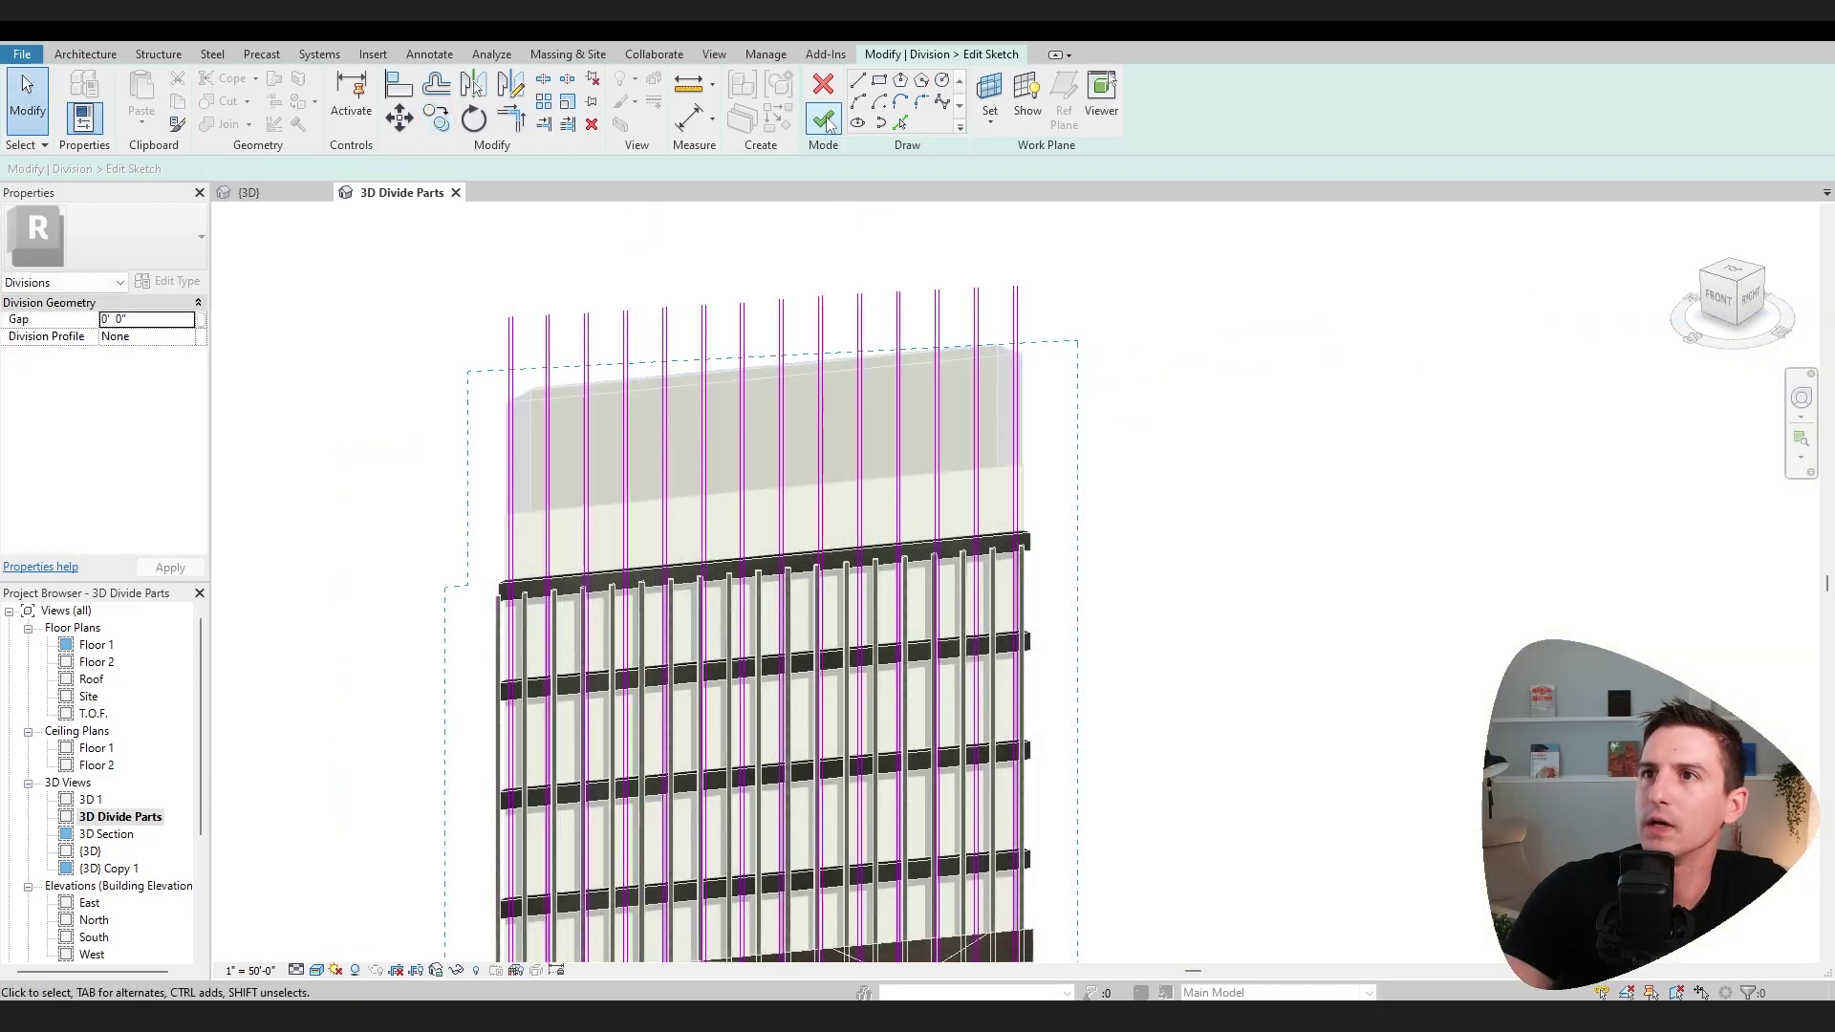
click(823, 118)
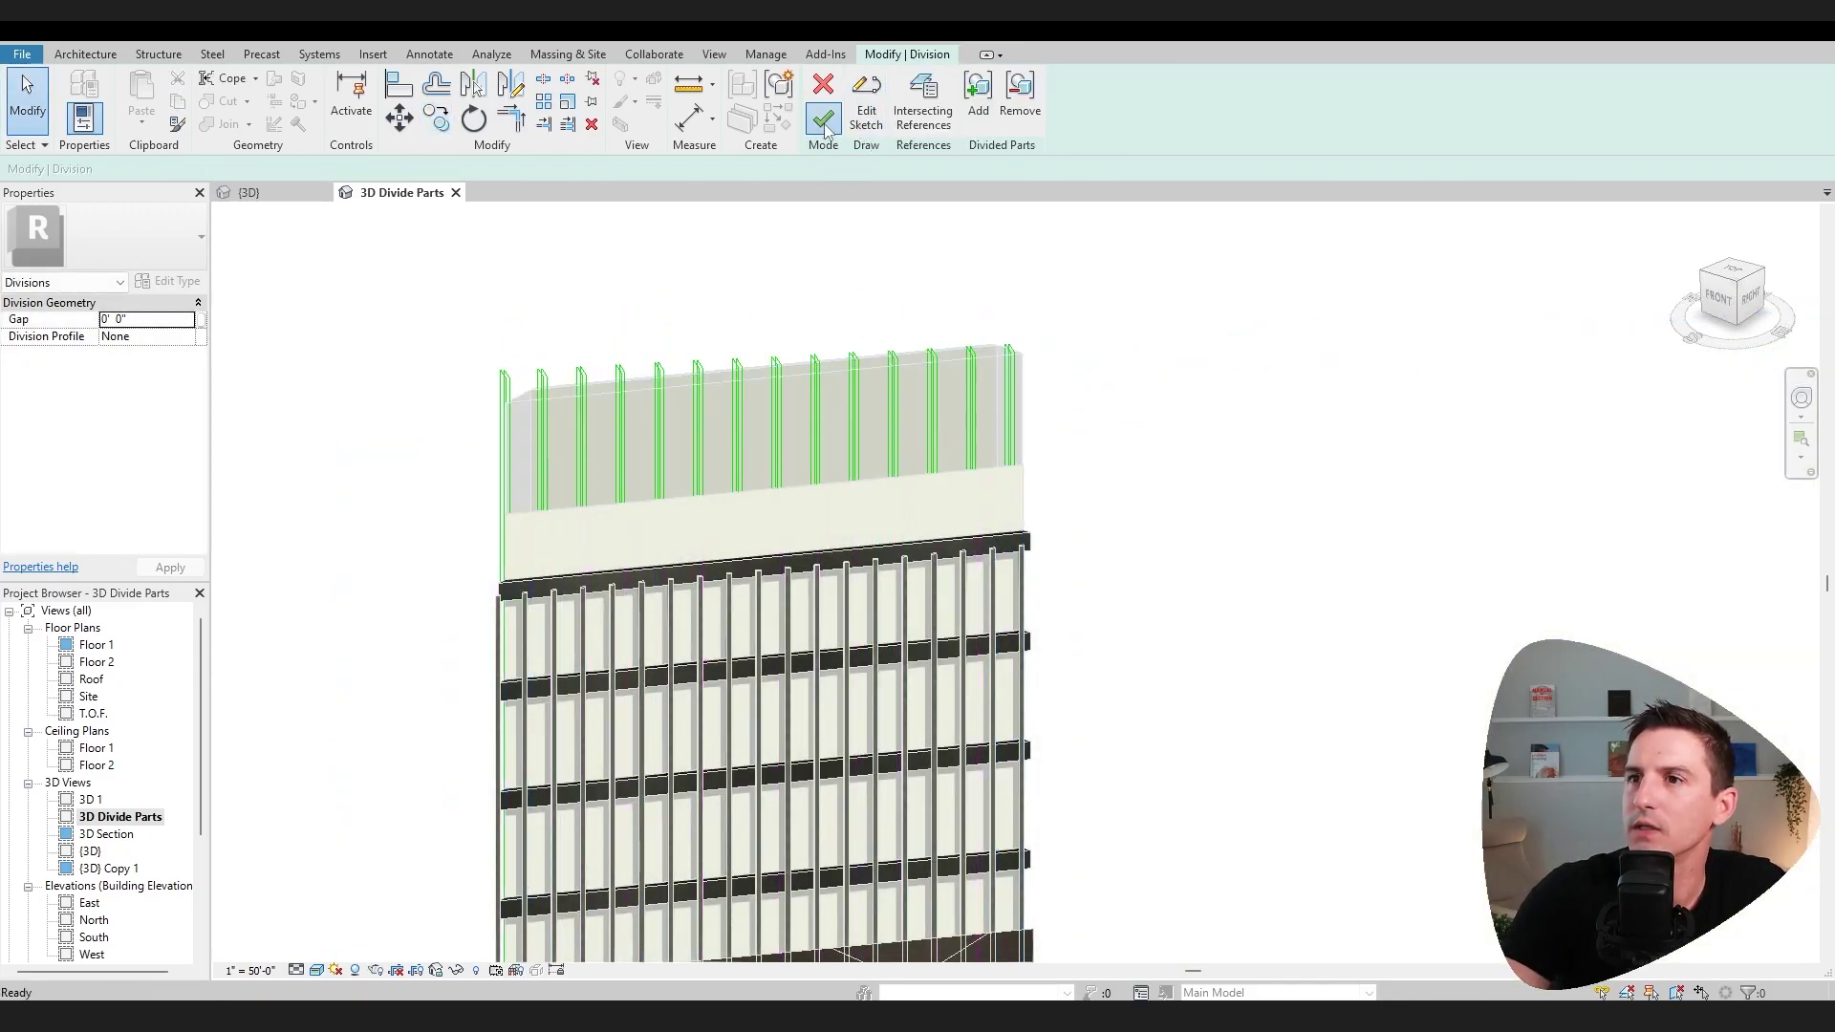
Step: Override the first wide core part's by-original material setting and set the Mineral Wool appearance color to pink, RGB 250 124 237
scroll(533, 409, up, 4)
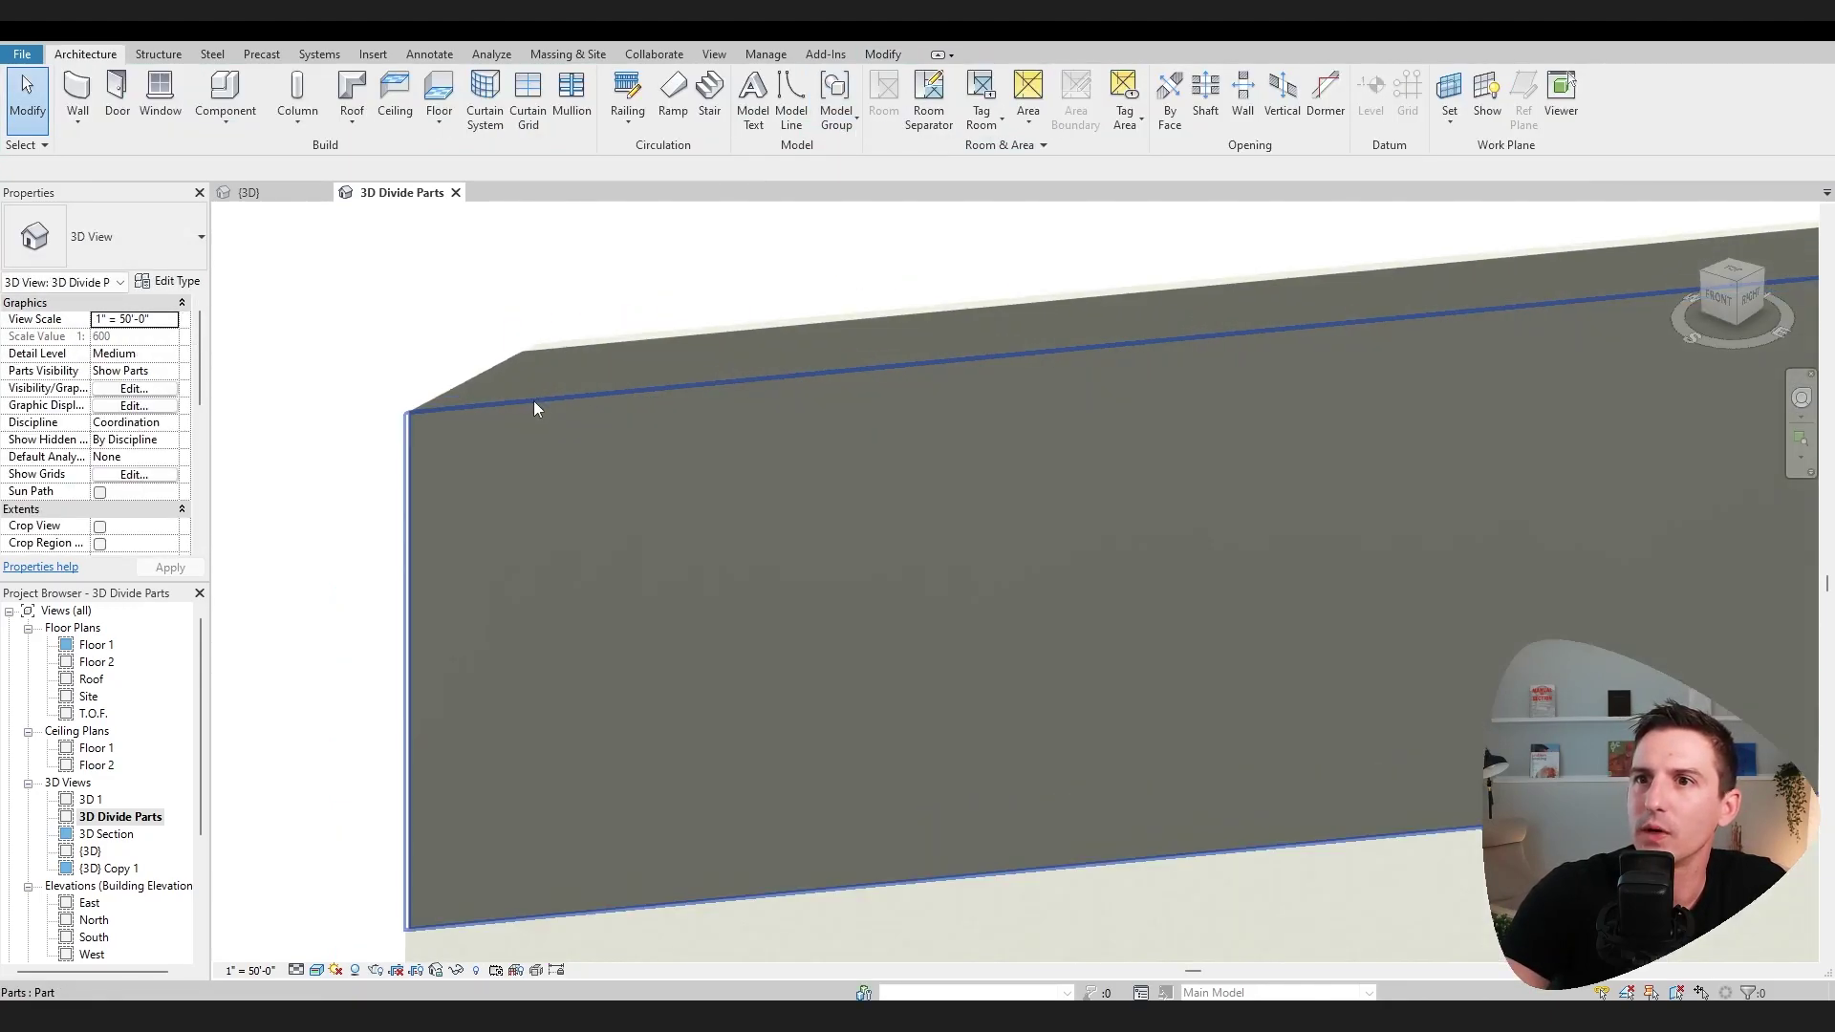
click(486, 406)
click(505, 378)
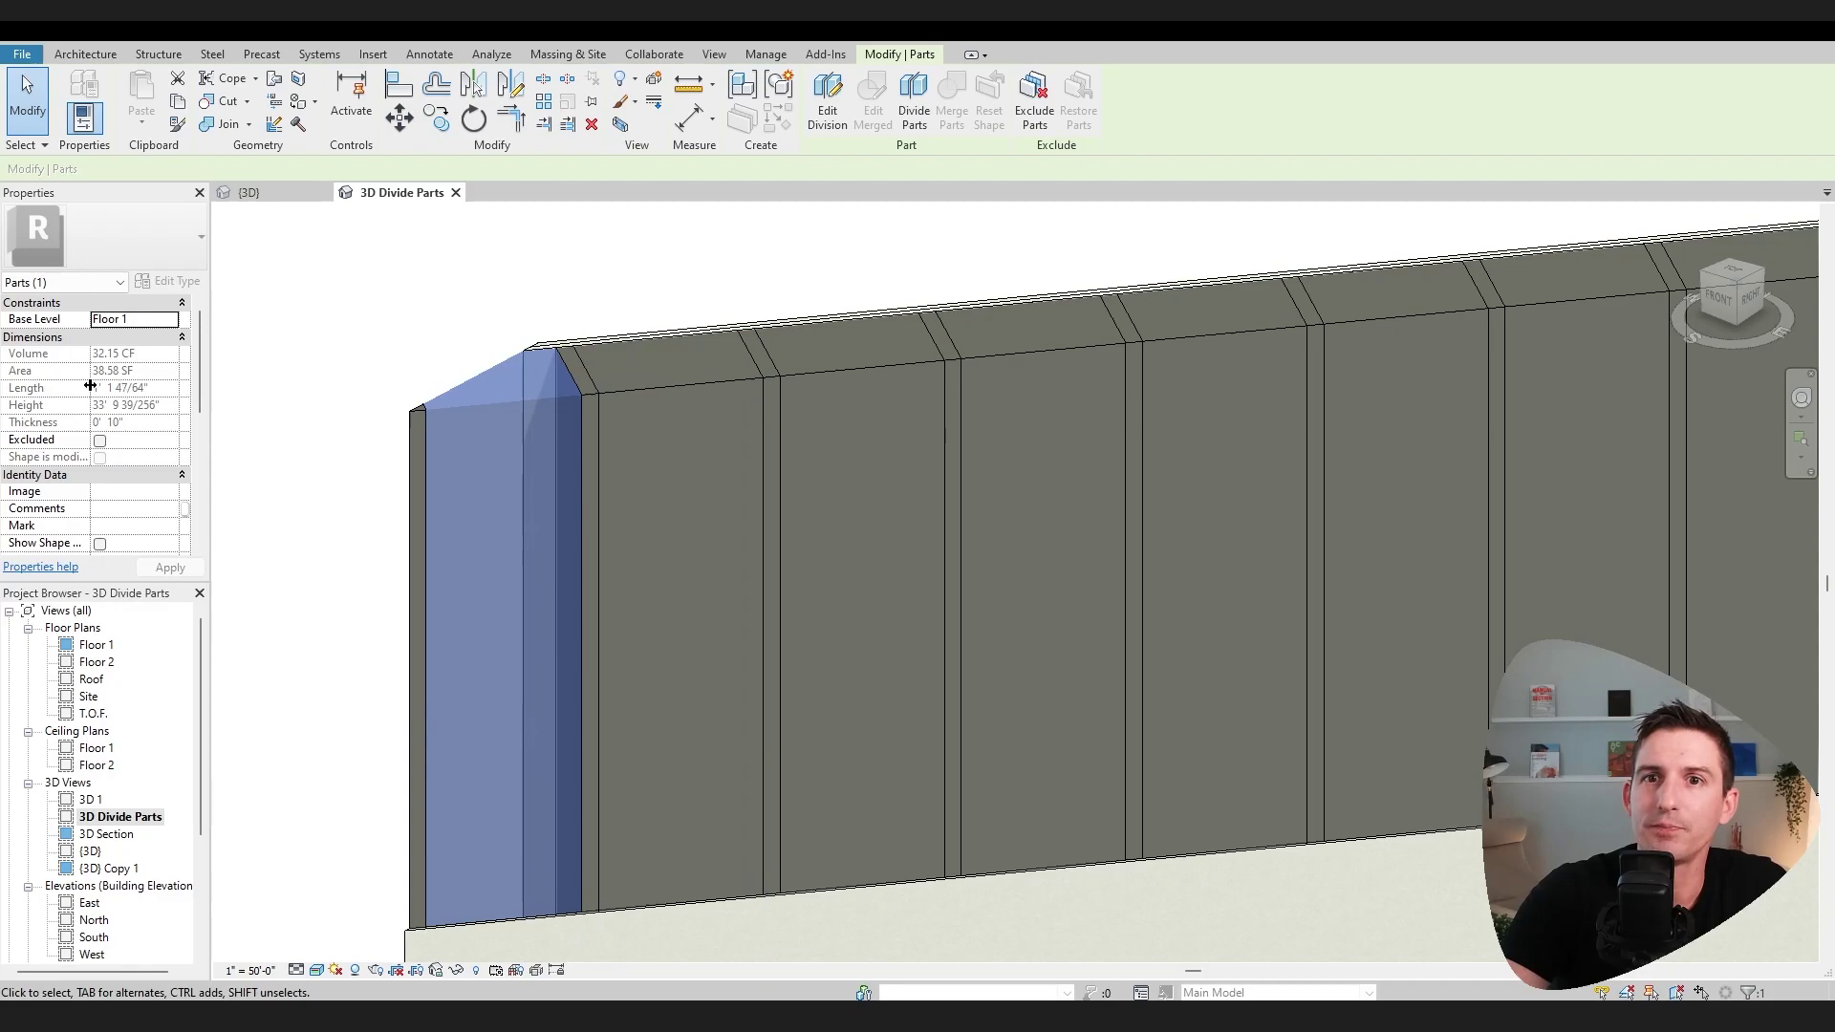
scroll(90, 385, down, 5)
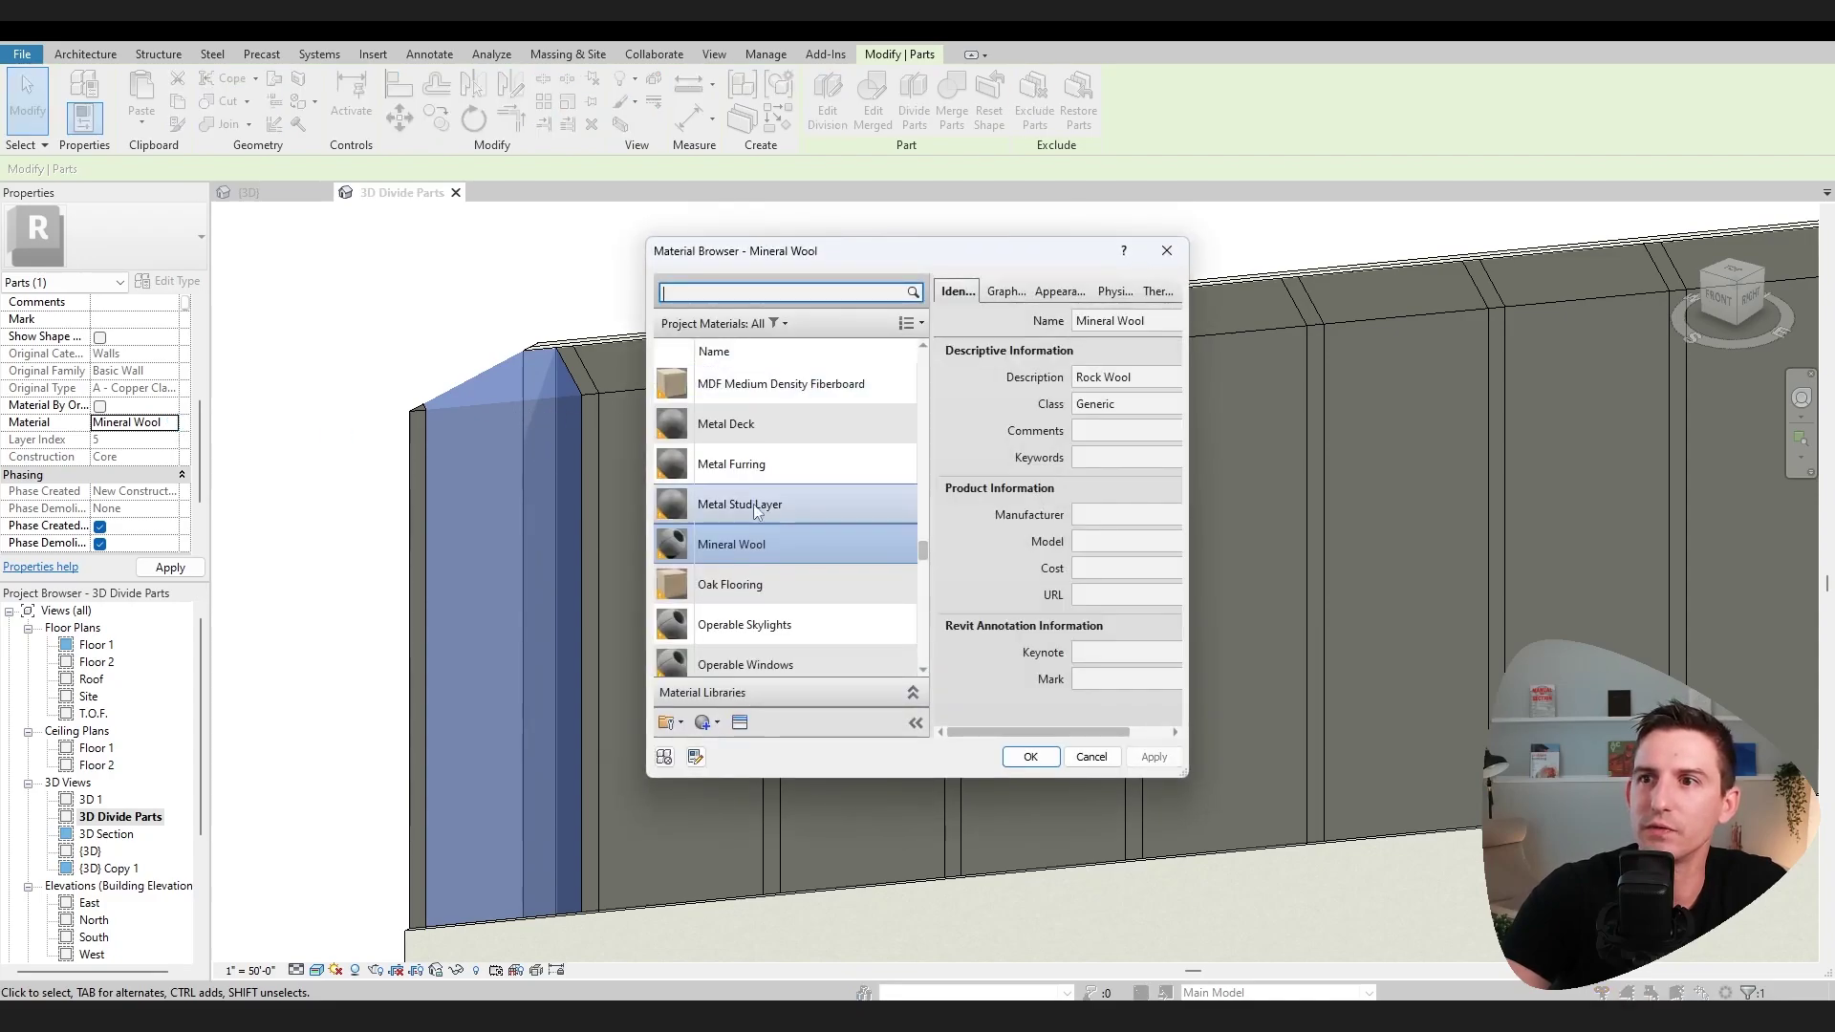
click(1059, 291)
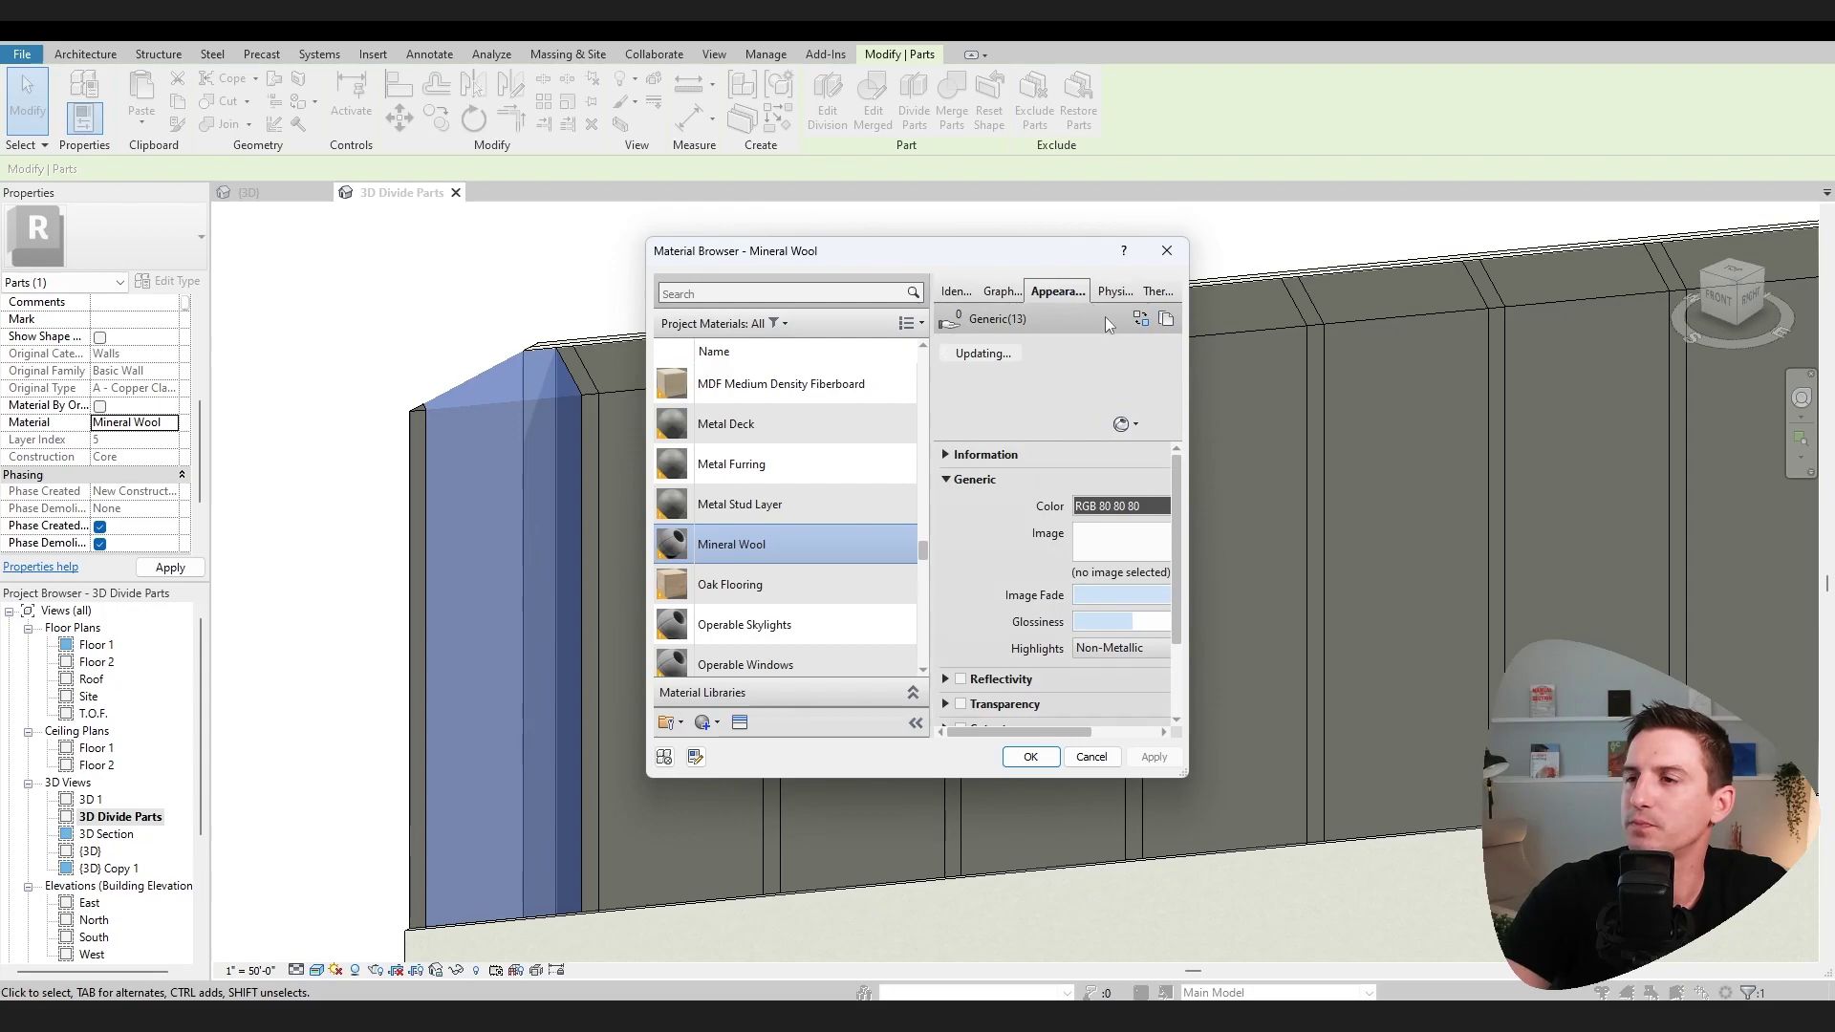
click(1104, 505)
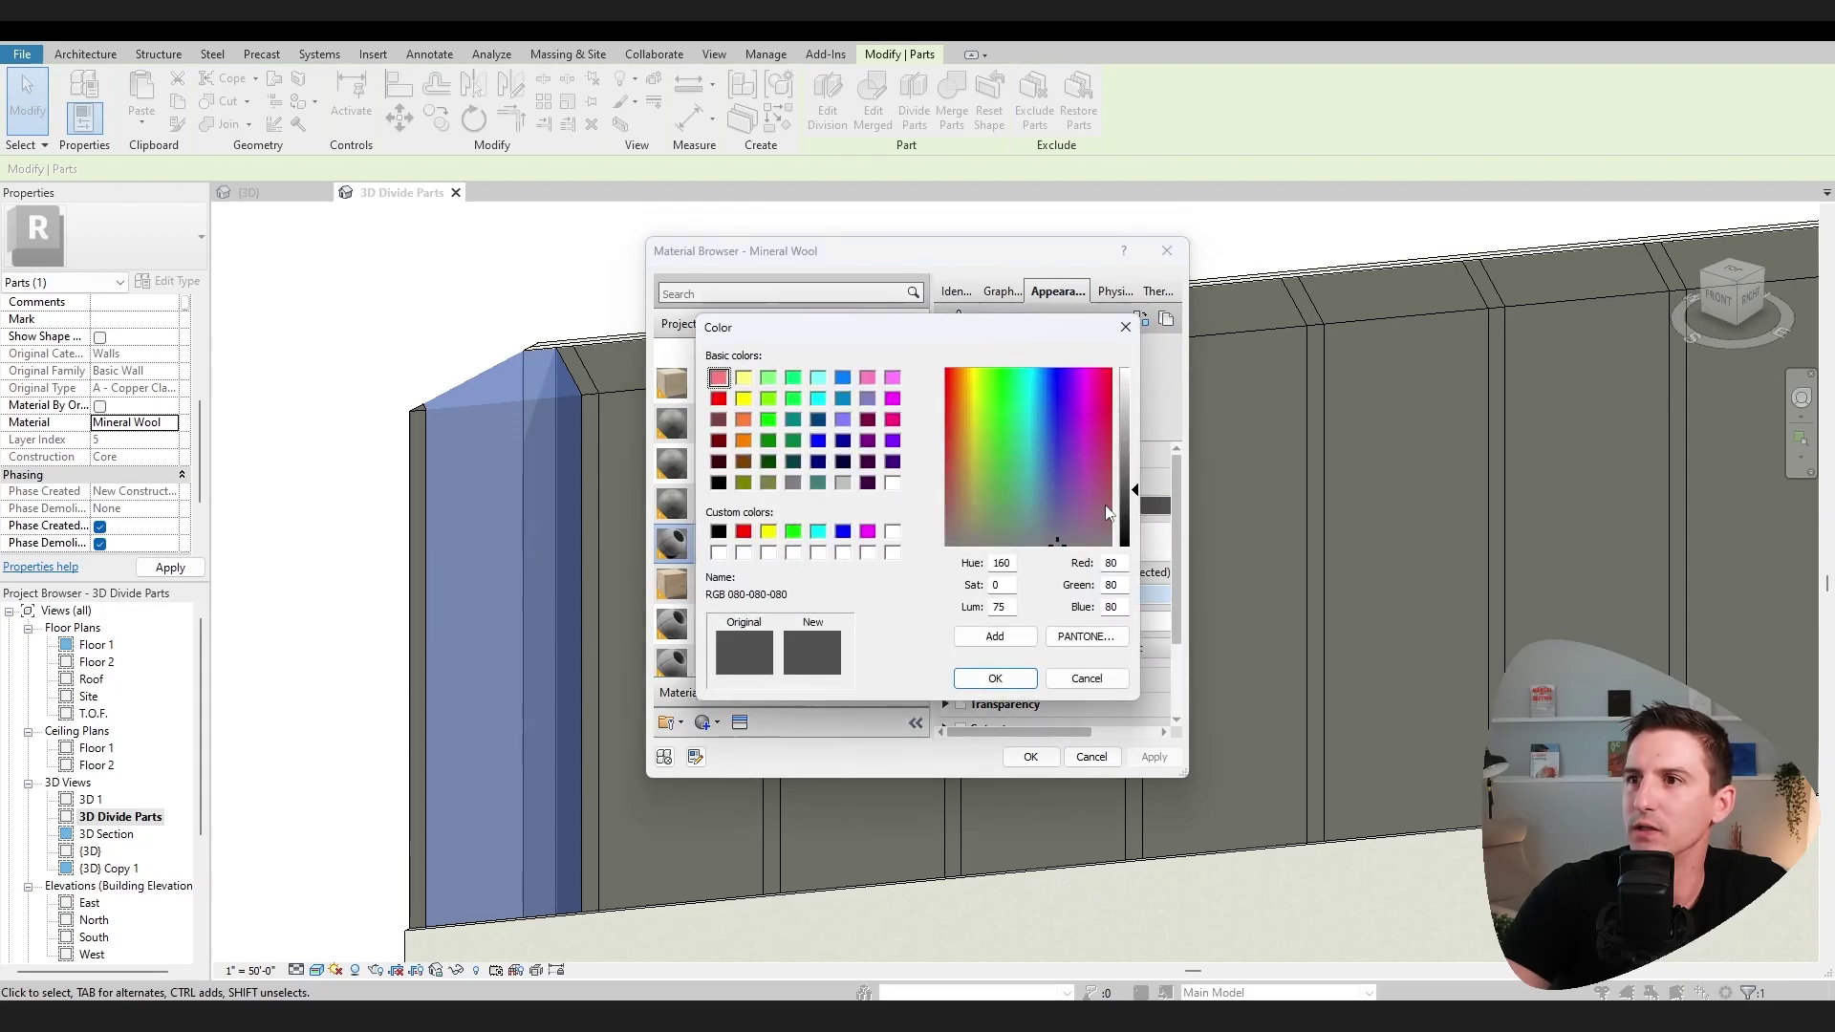
click(1088, 385)
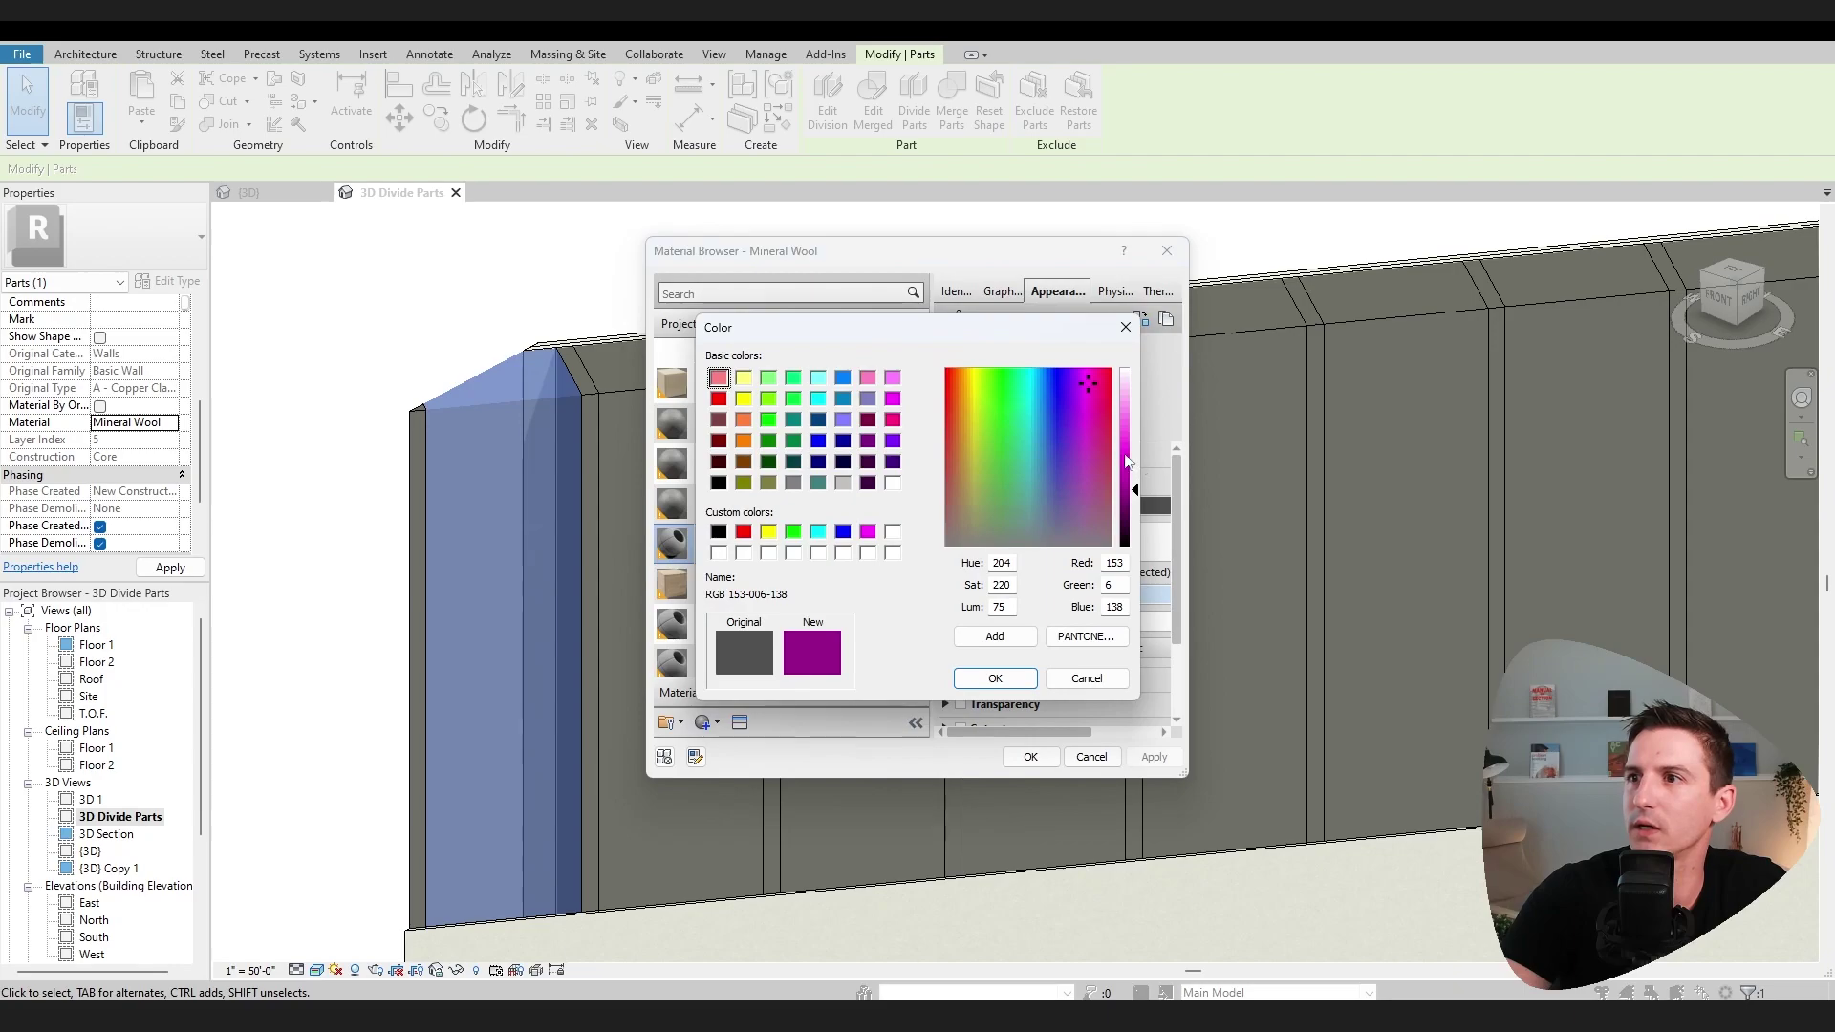
drag(1134, 453, 1135, 426)
click(1034, 676)
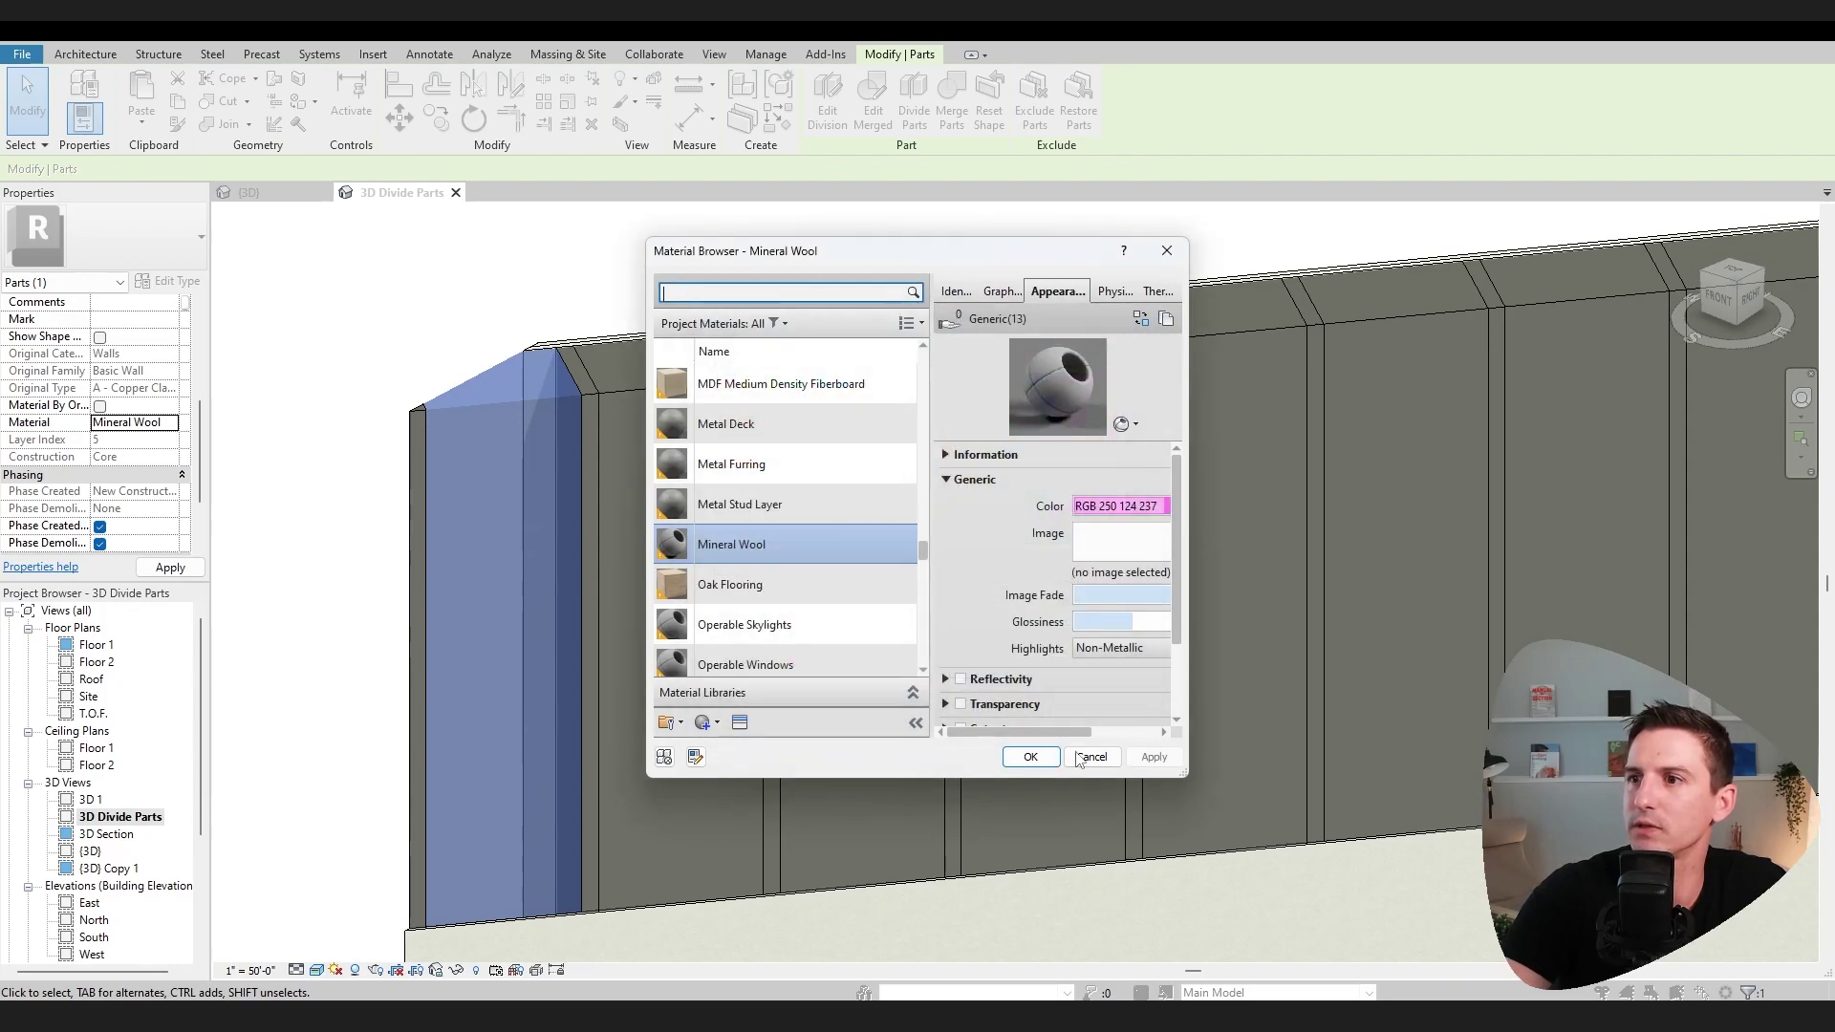
click(1025, 757)
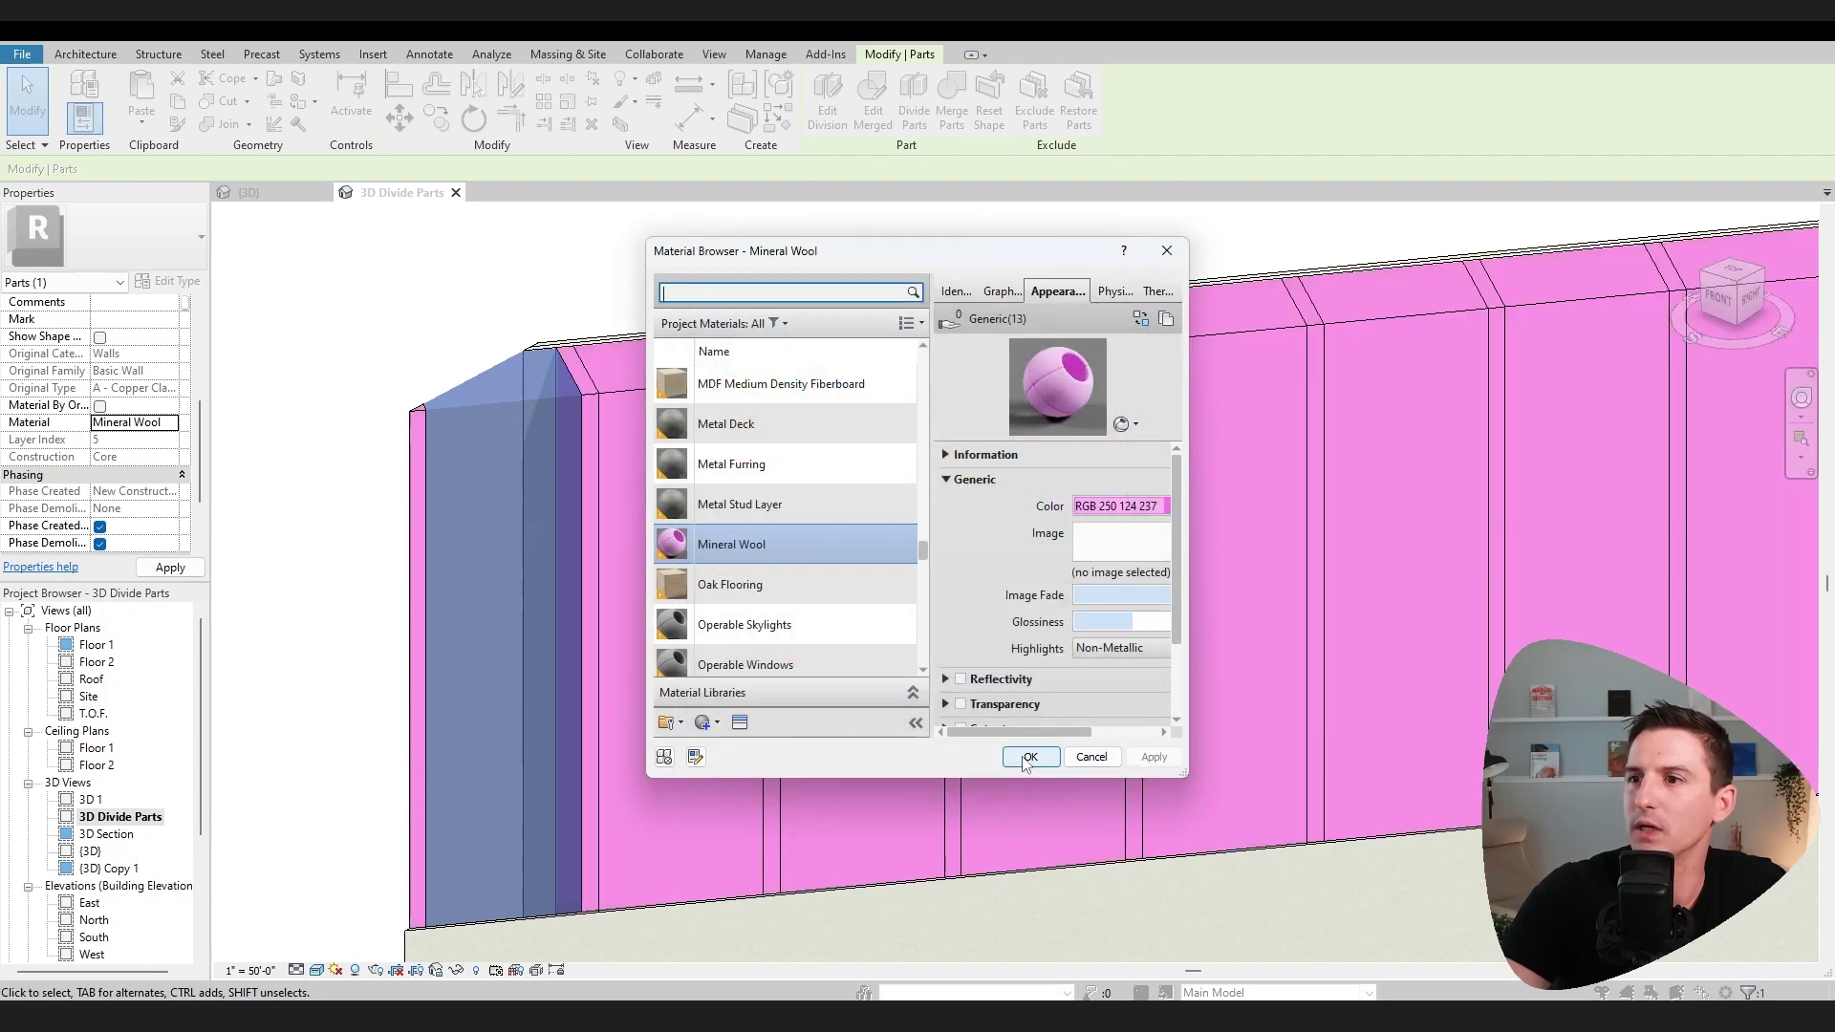
Step: Override the by-original material setting on the narrow strips between the wide core parts and assign them the Metal Stud Layer material
click(507, 299)
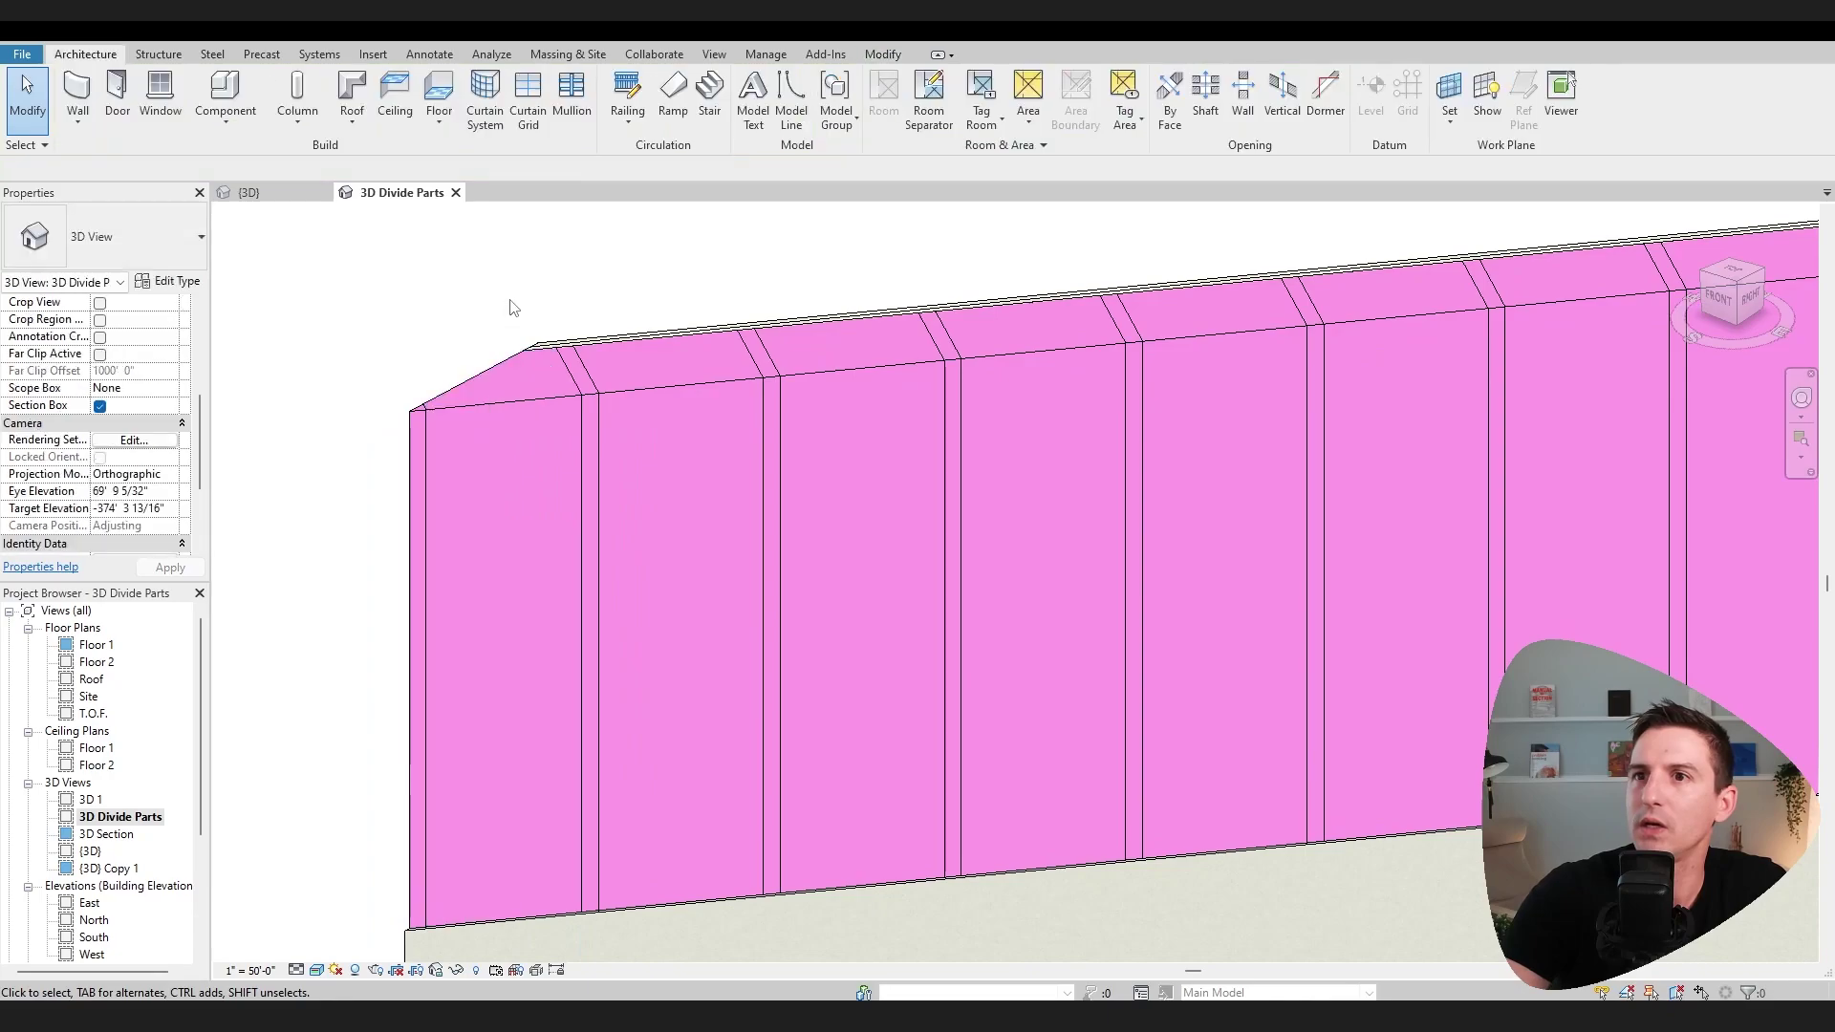
click(415, 434)
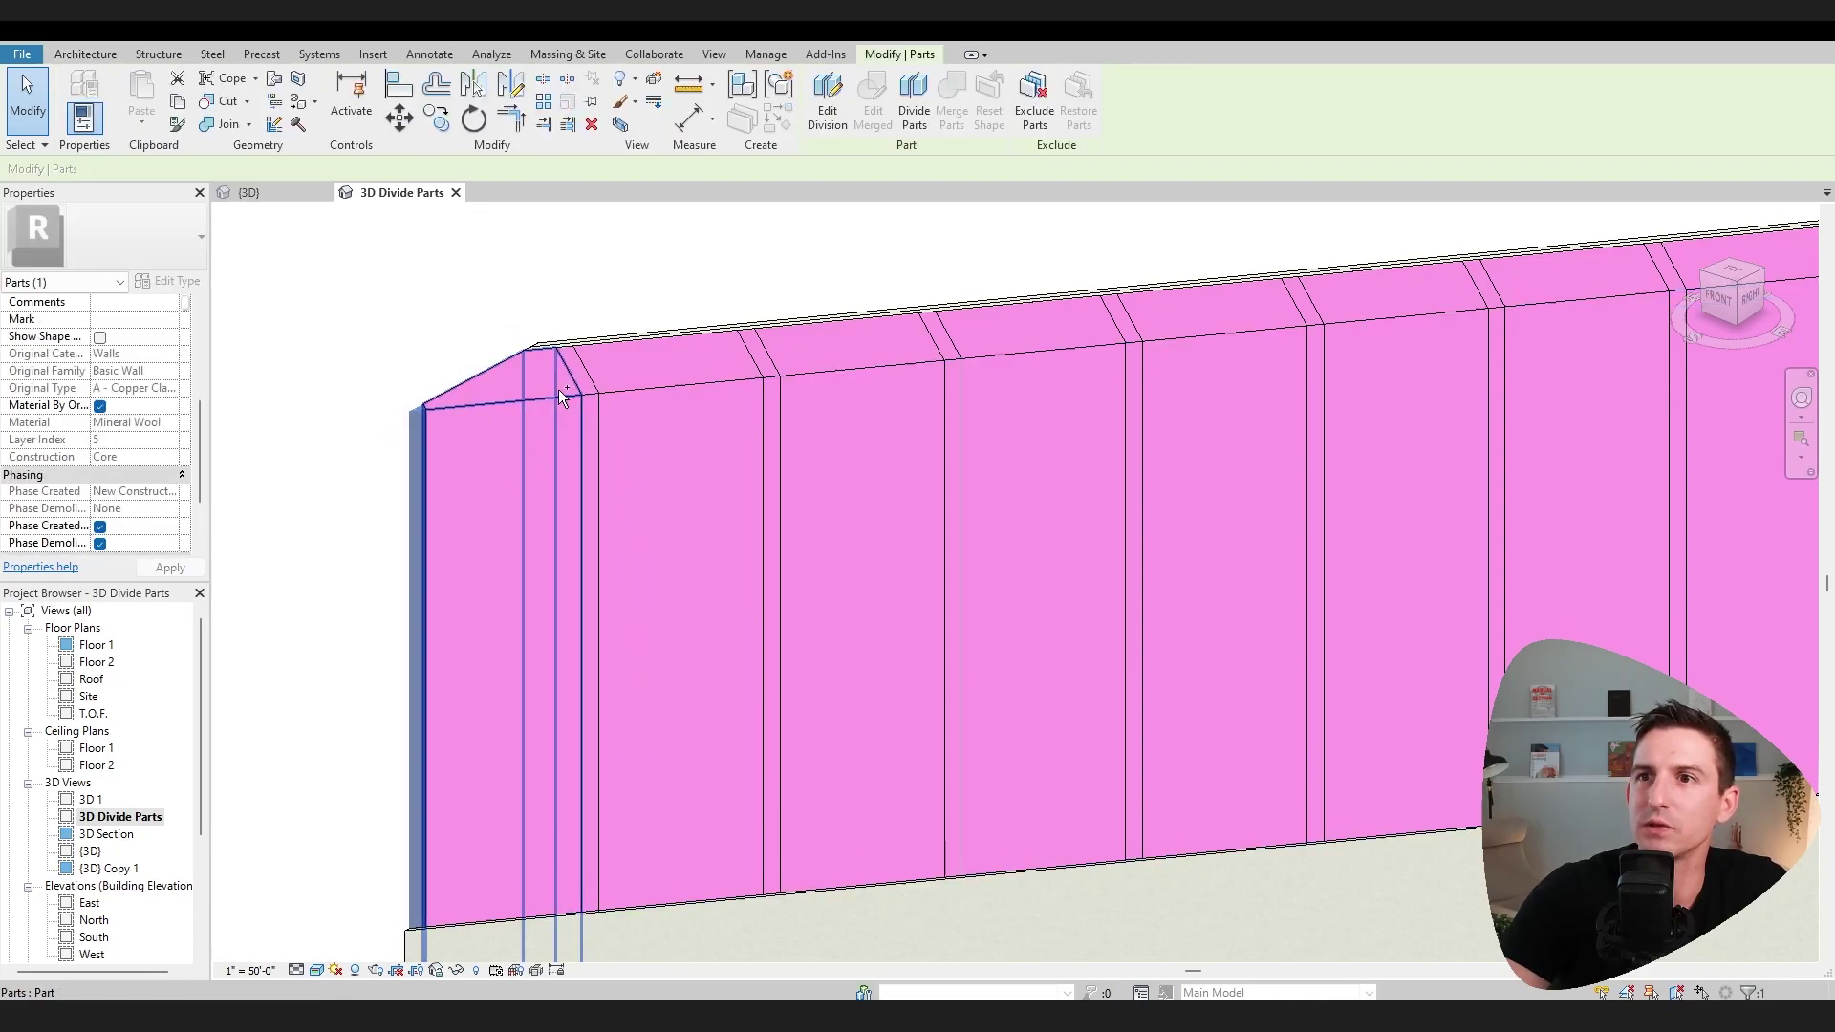
ctrl+click(589, 386)
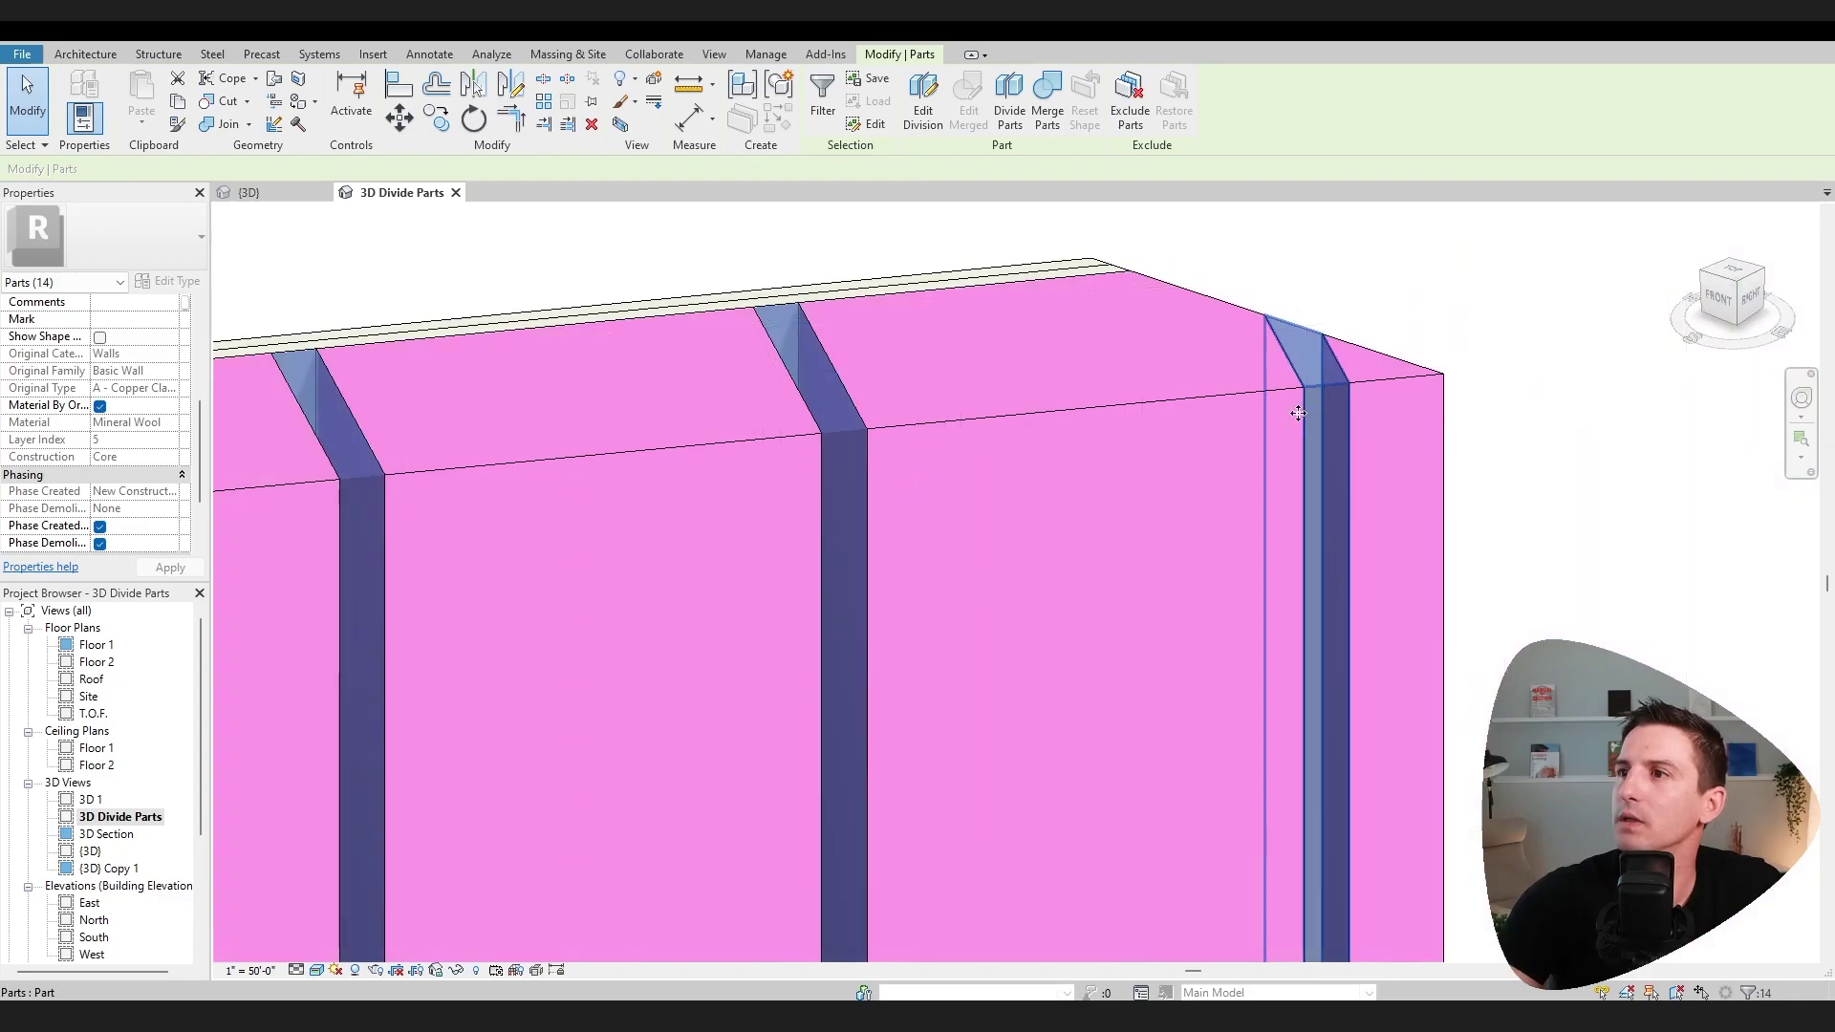
scroll(1242, 454, down, 8)
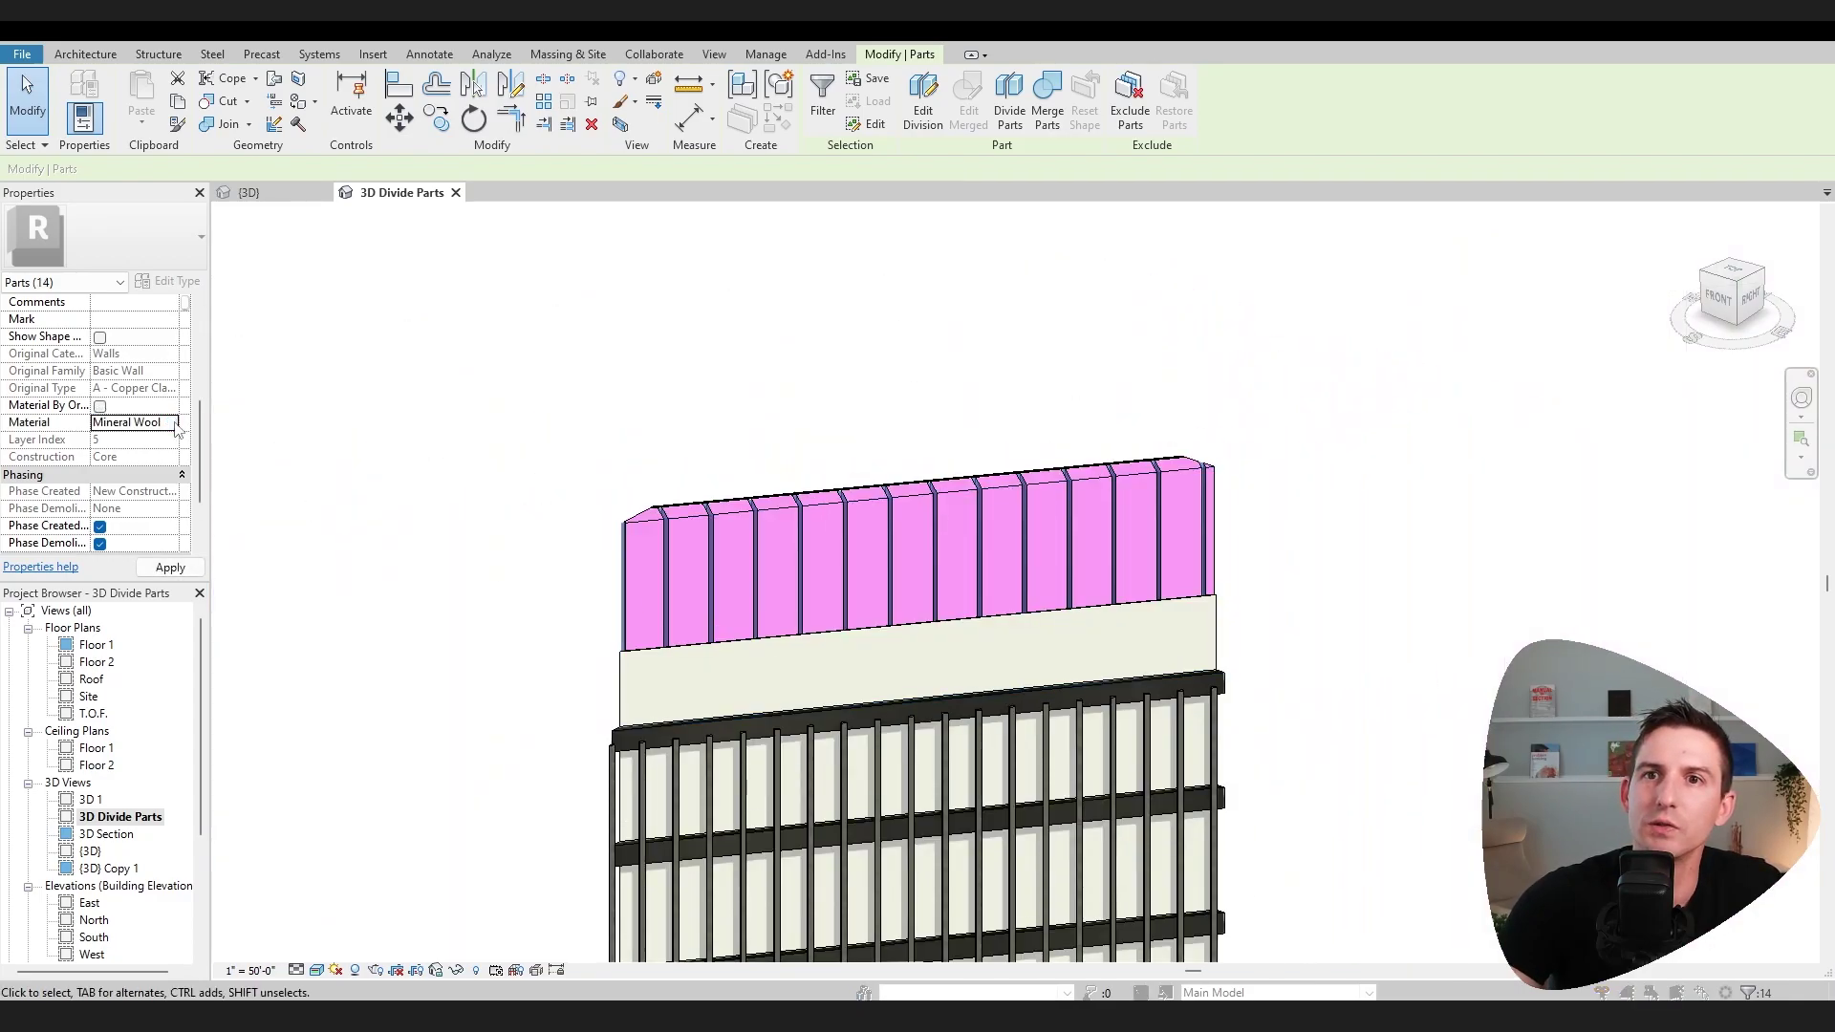
click(176, 423)
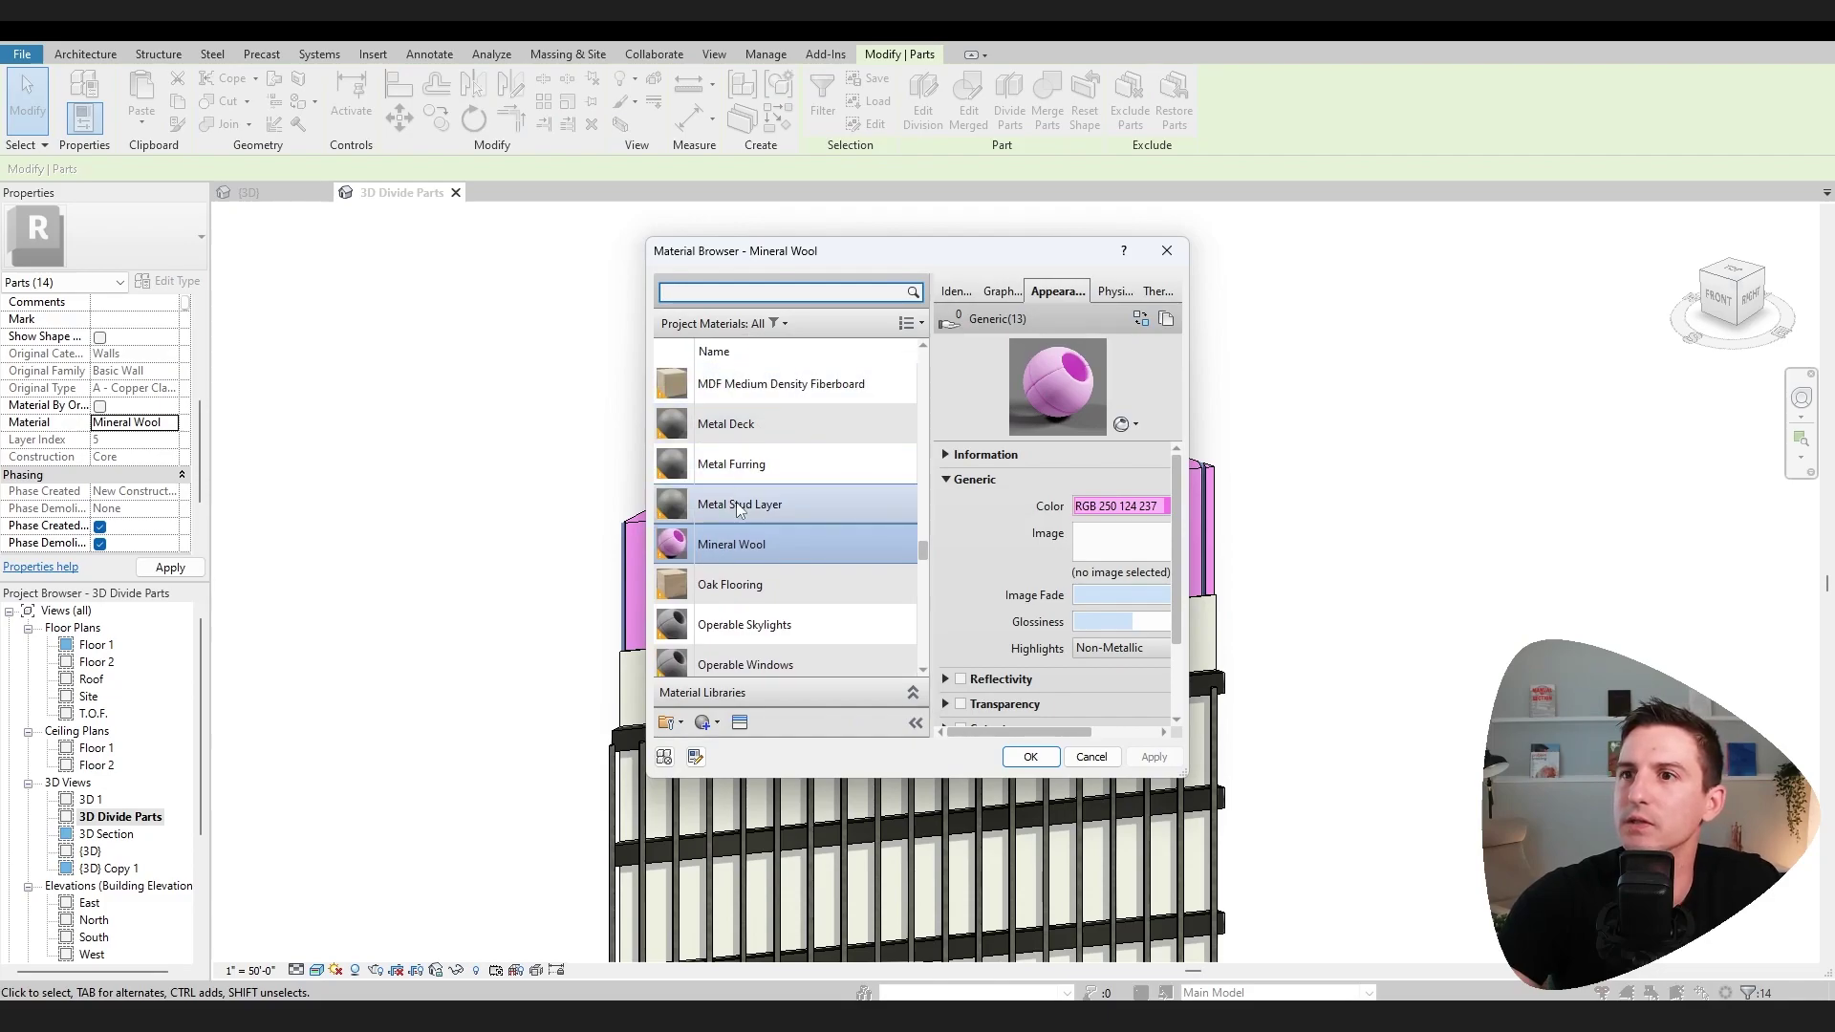
click(741, 504)
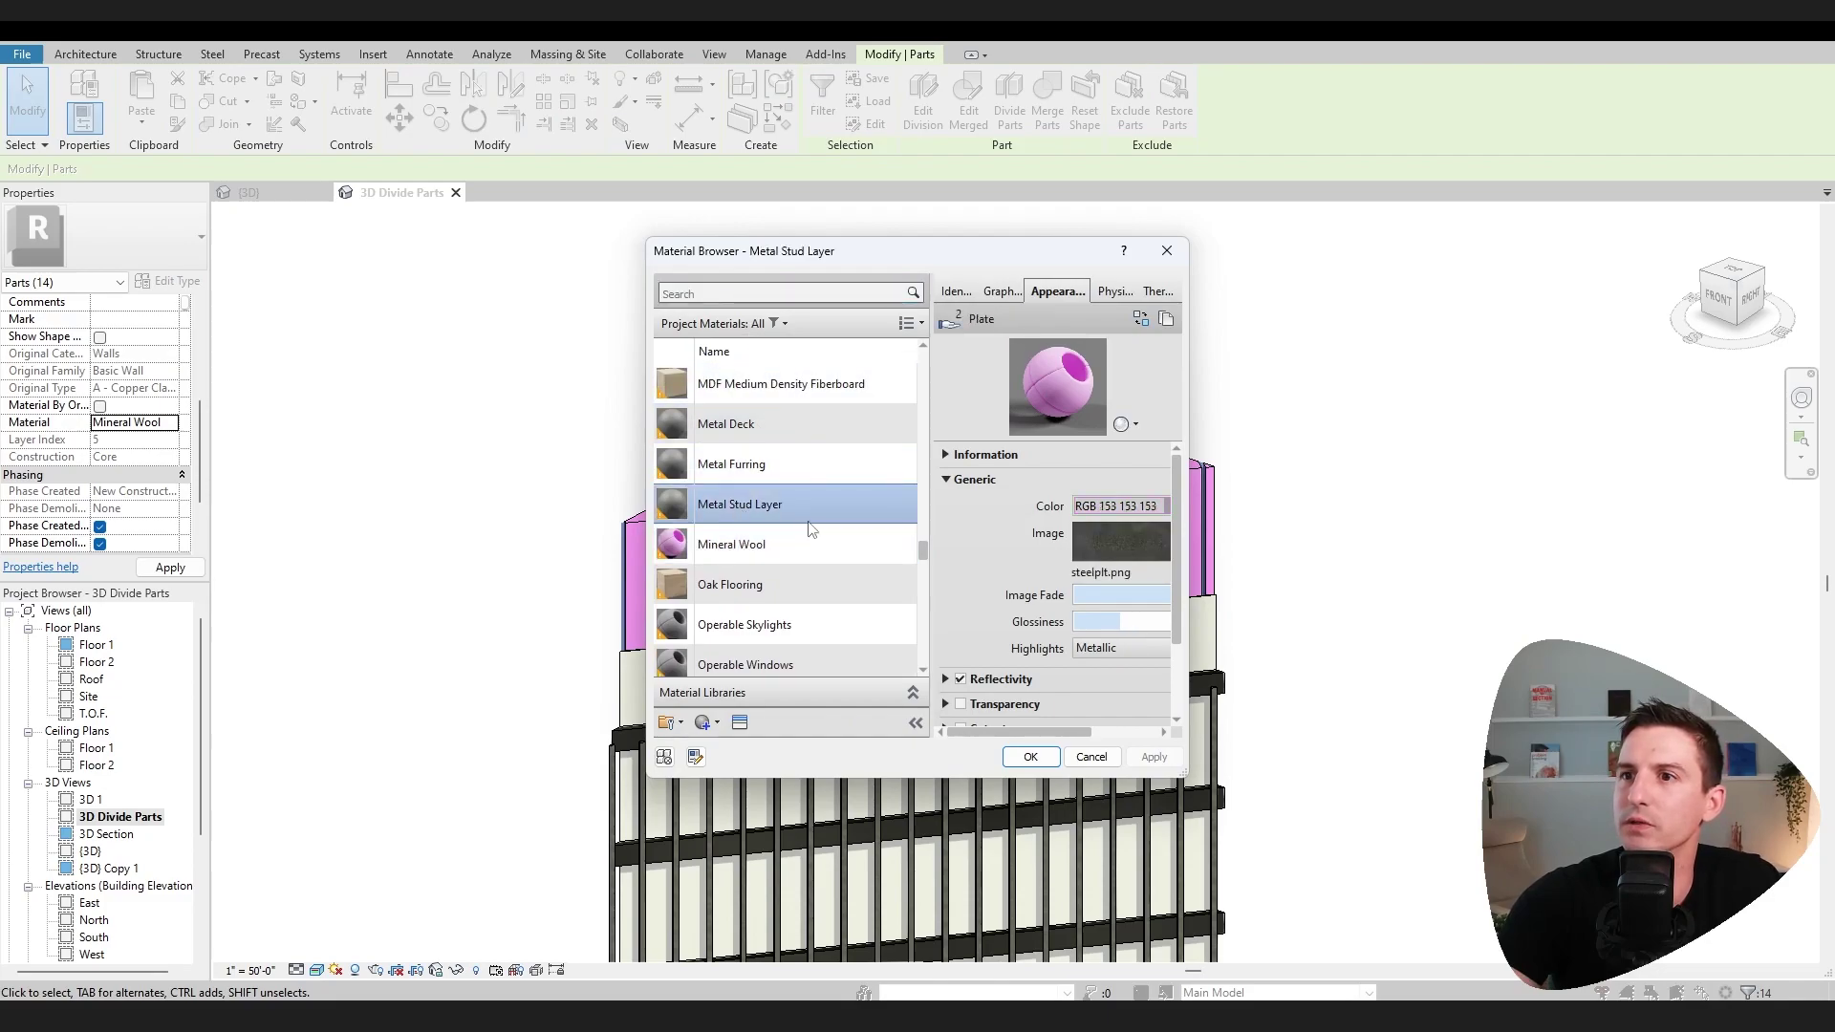
click(1031, 757)
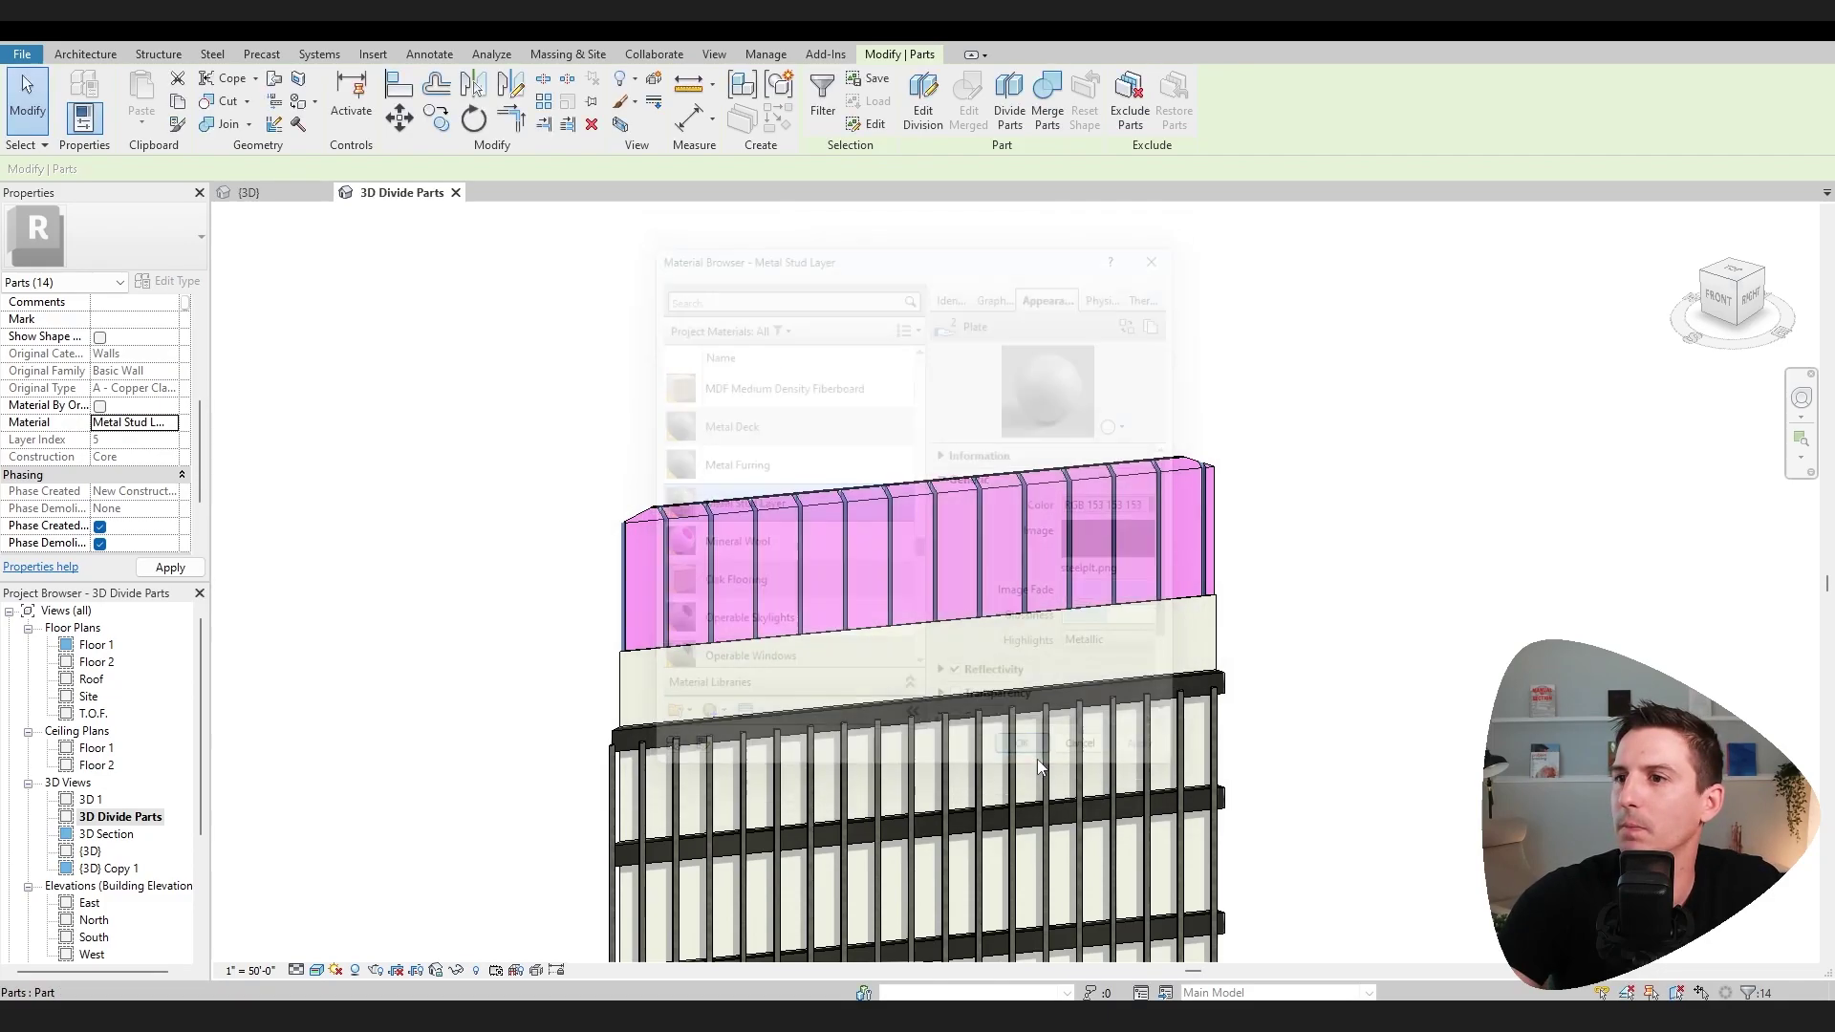
scroll(612, 625, up, 5)
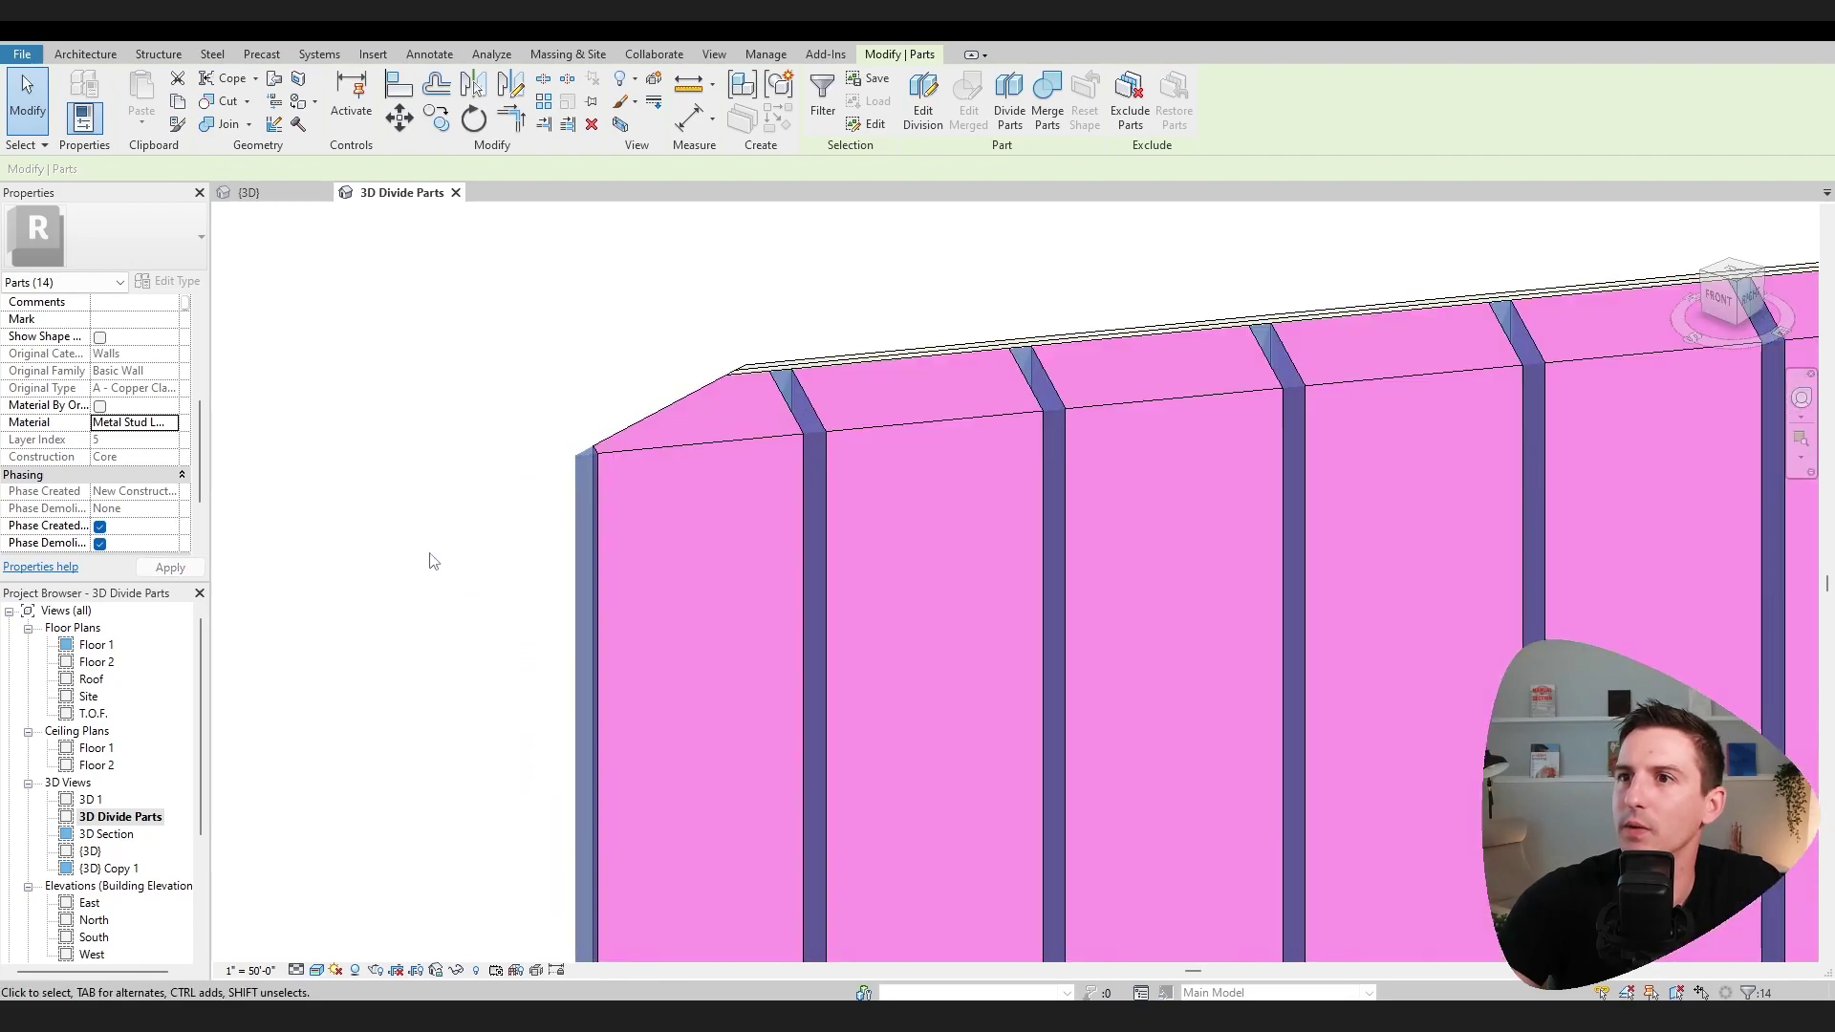
click(434, 556)
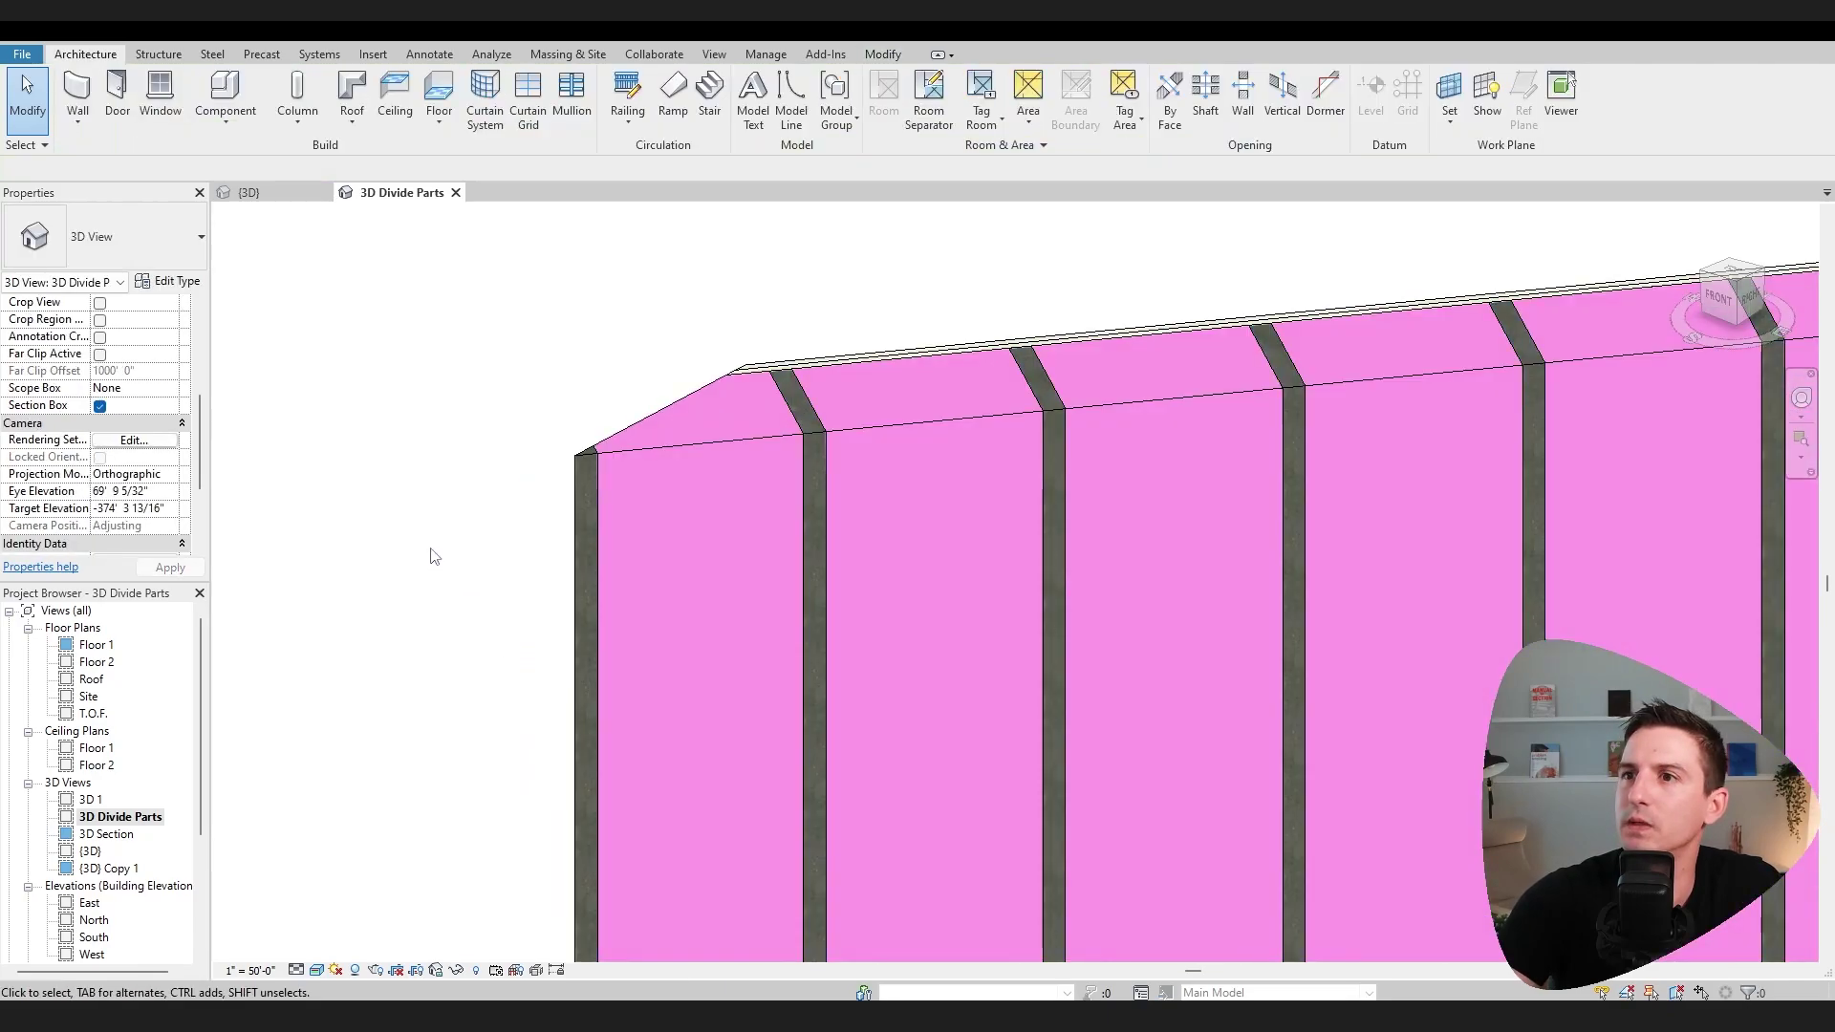
Step: Examine the stud and insulation parts of the core layer from several angles, including the first wide insulation part
scroll(432, 554, down, 5)
scroll(382, 703, down, 2)
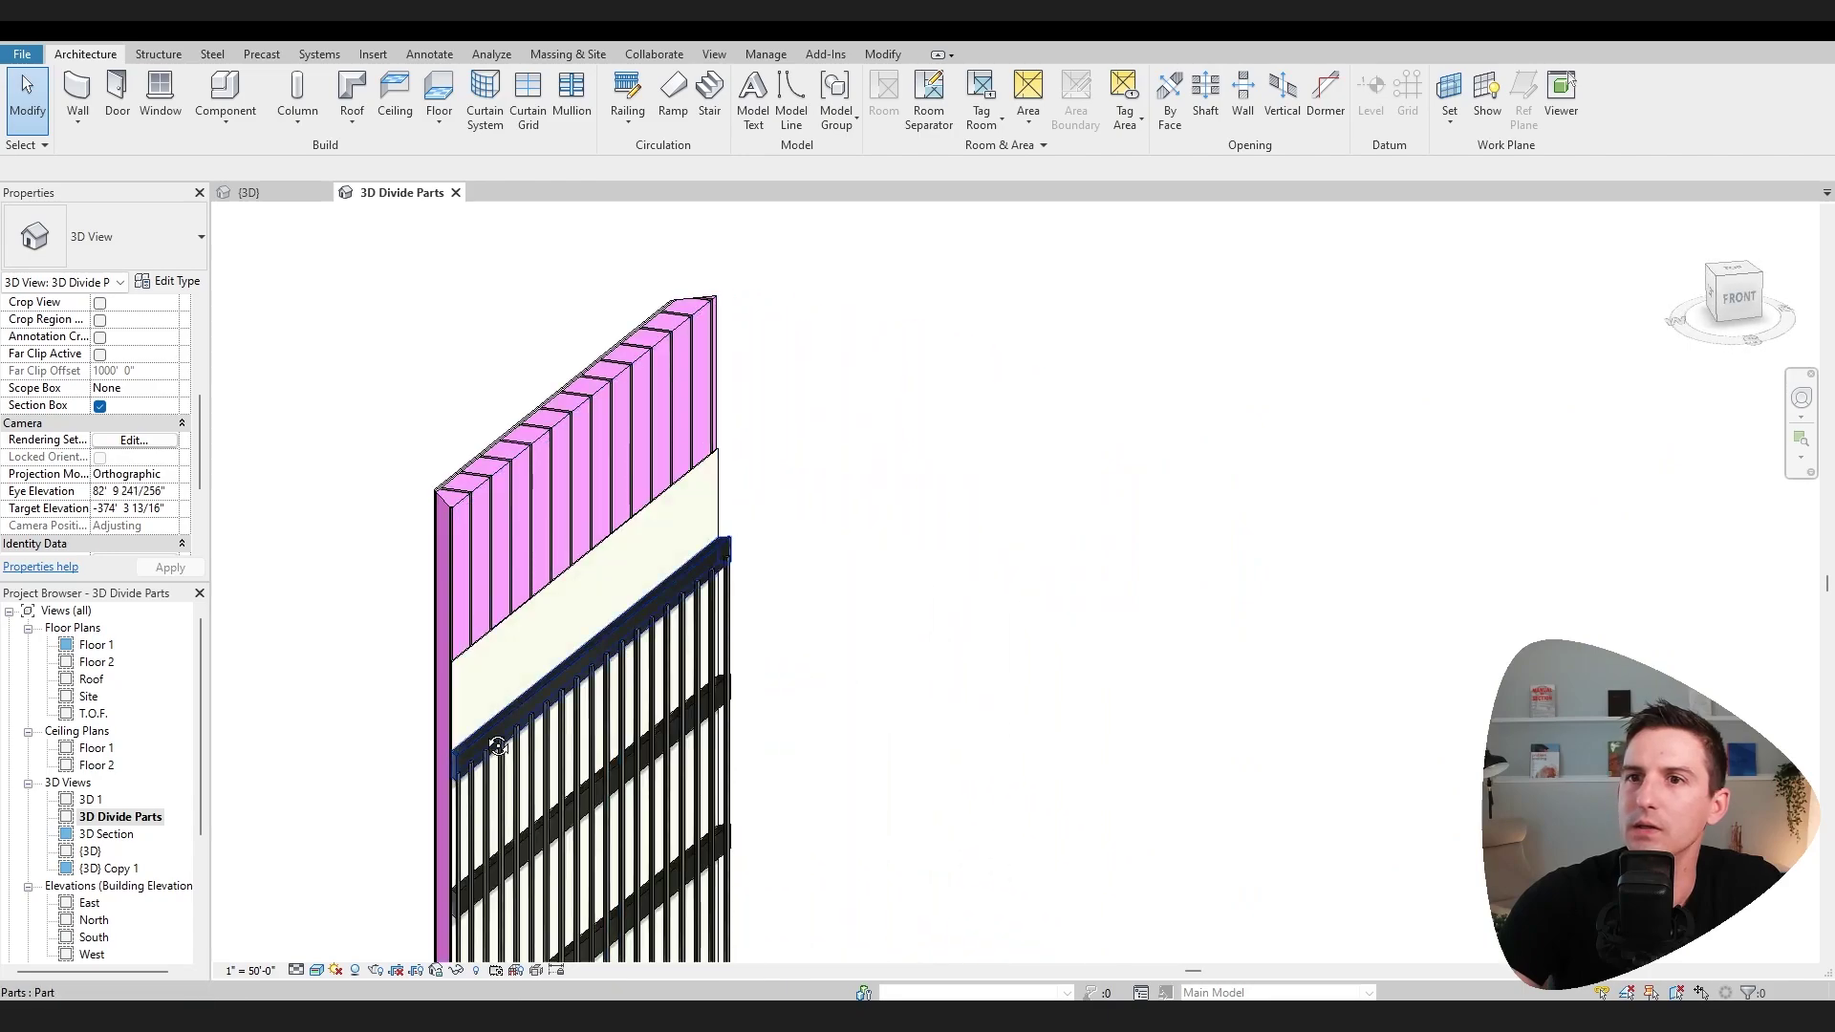
shift+middle_drag(626, 655, 438, 547)
scroll(439, 548, up, 5)
shift+middle_drag(793, 740, 630, 726)
shift+middle_drag(788, 698, 594, 655)
scroll(596, 654, down, 5)
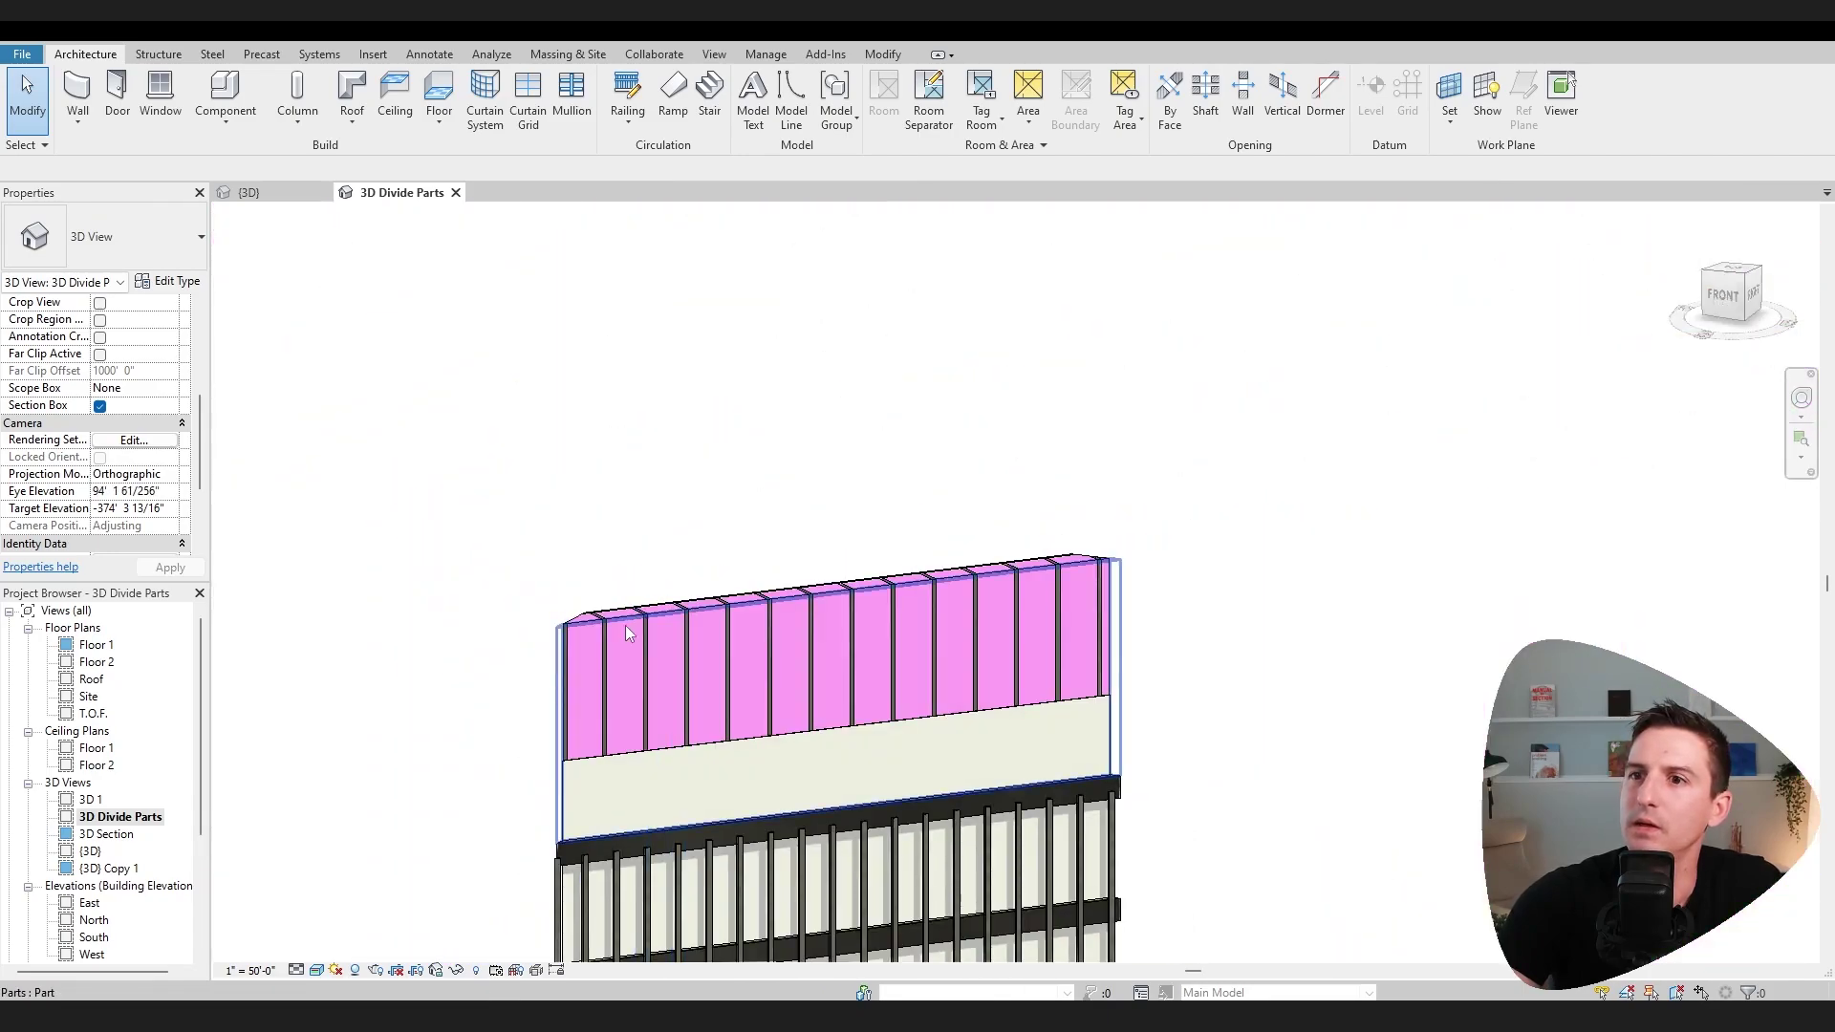
scroll(625, 625, up, 3)
click(573, 604)
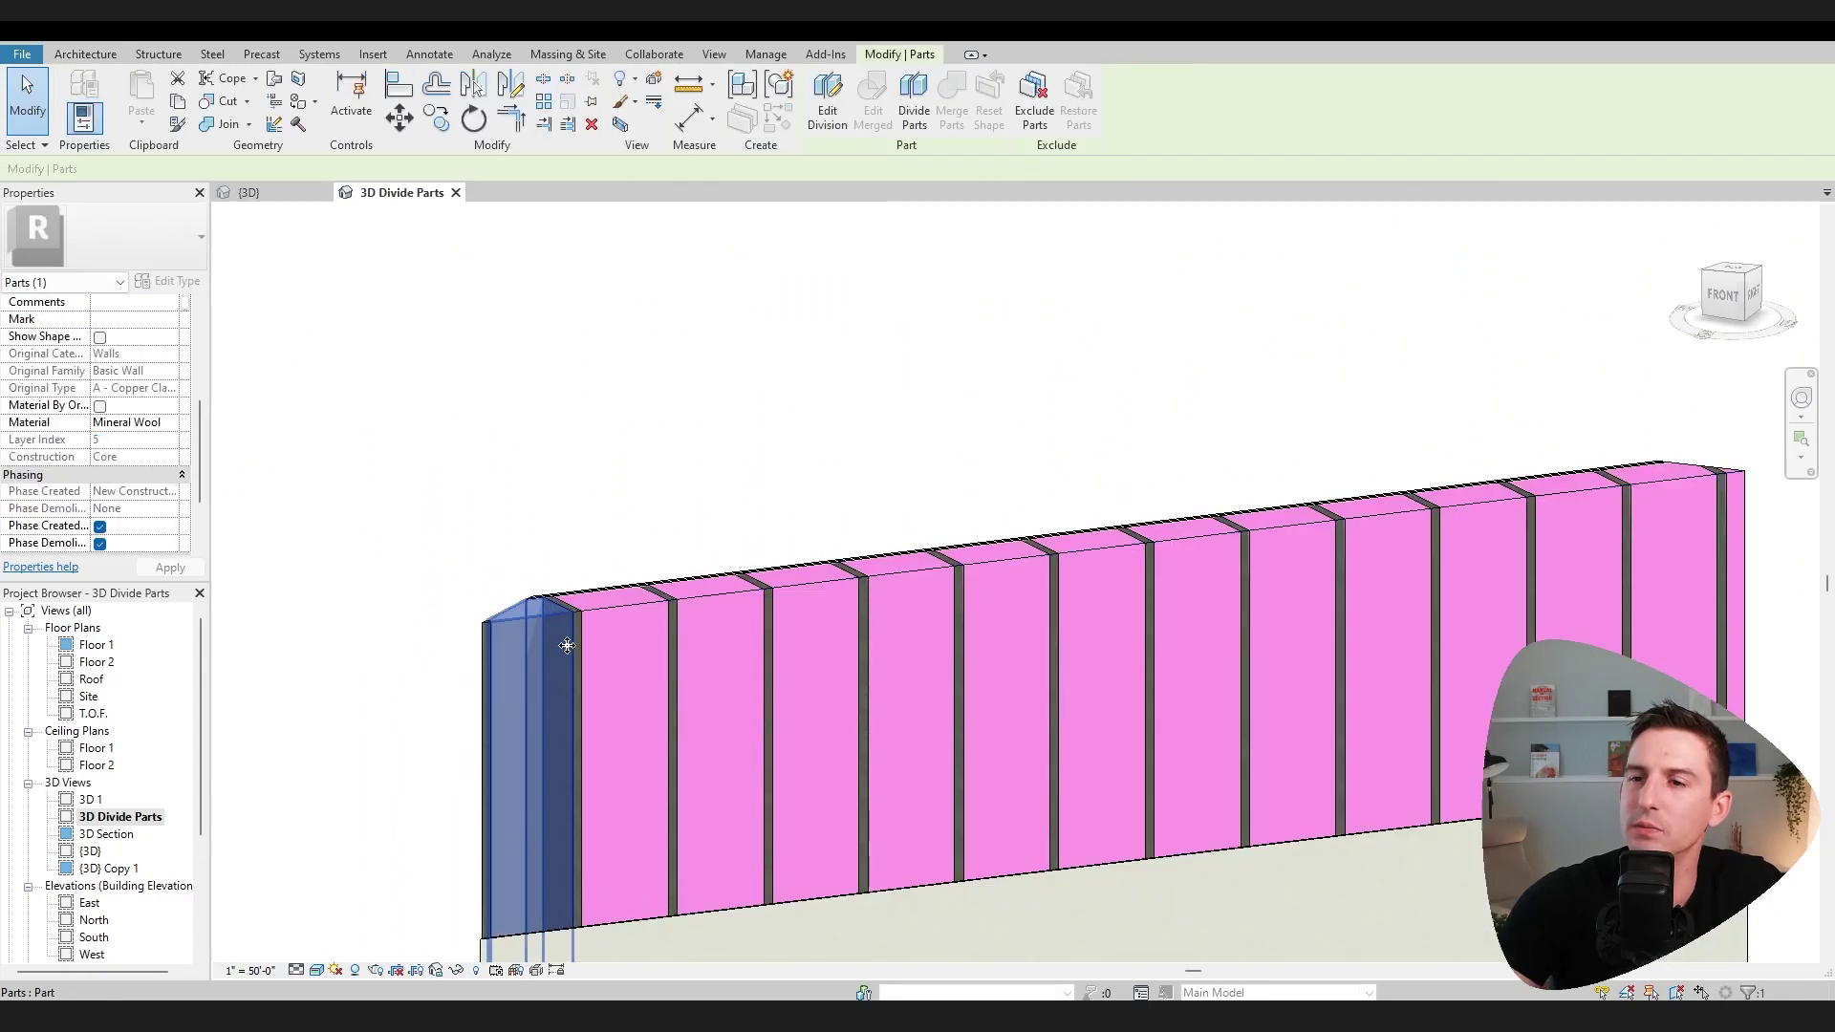
scroll(564, 659, down, 3)
shift+middle_drag(617, 781, 703, 769)
scroll(587, 669, up, 3)
key(Escape)
scroll(558, 645, up, 2)
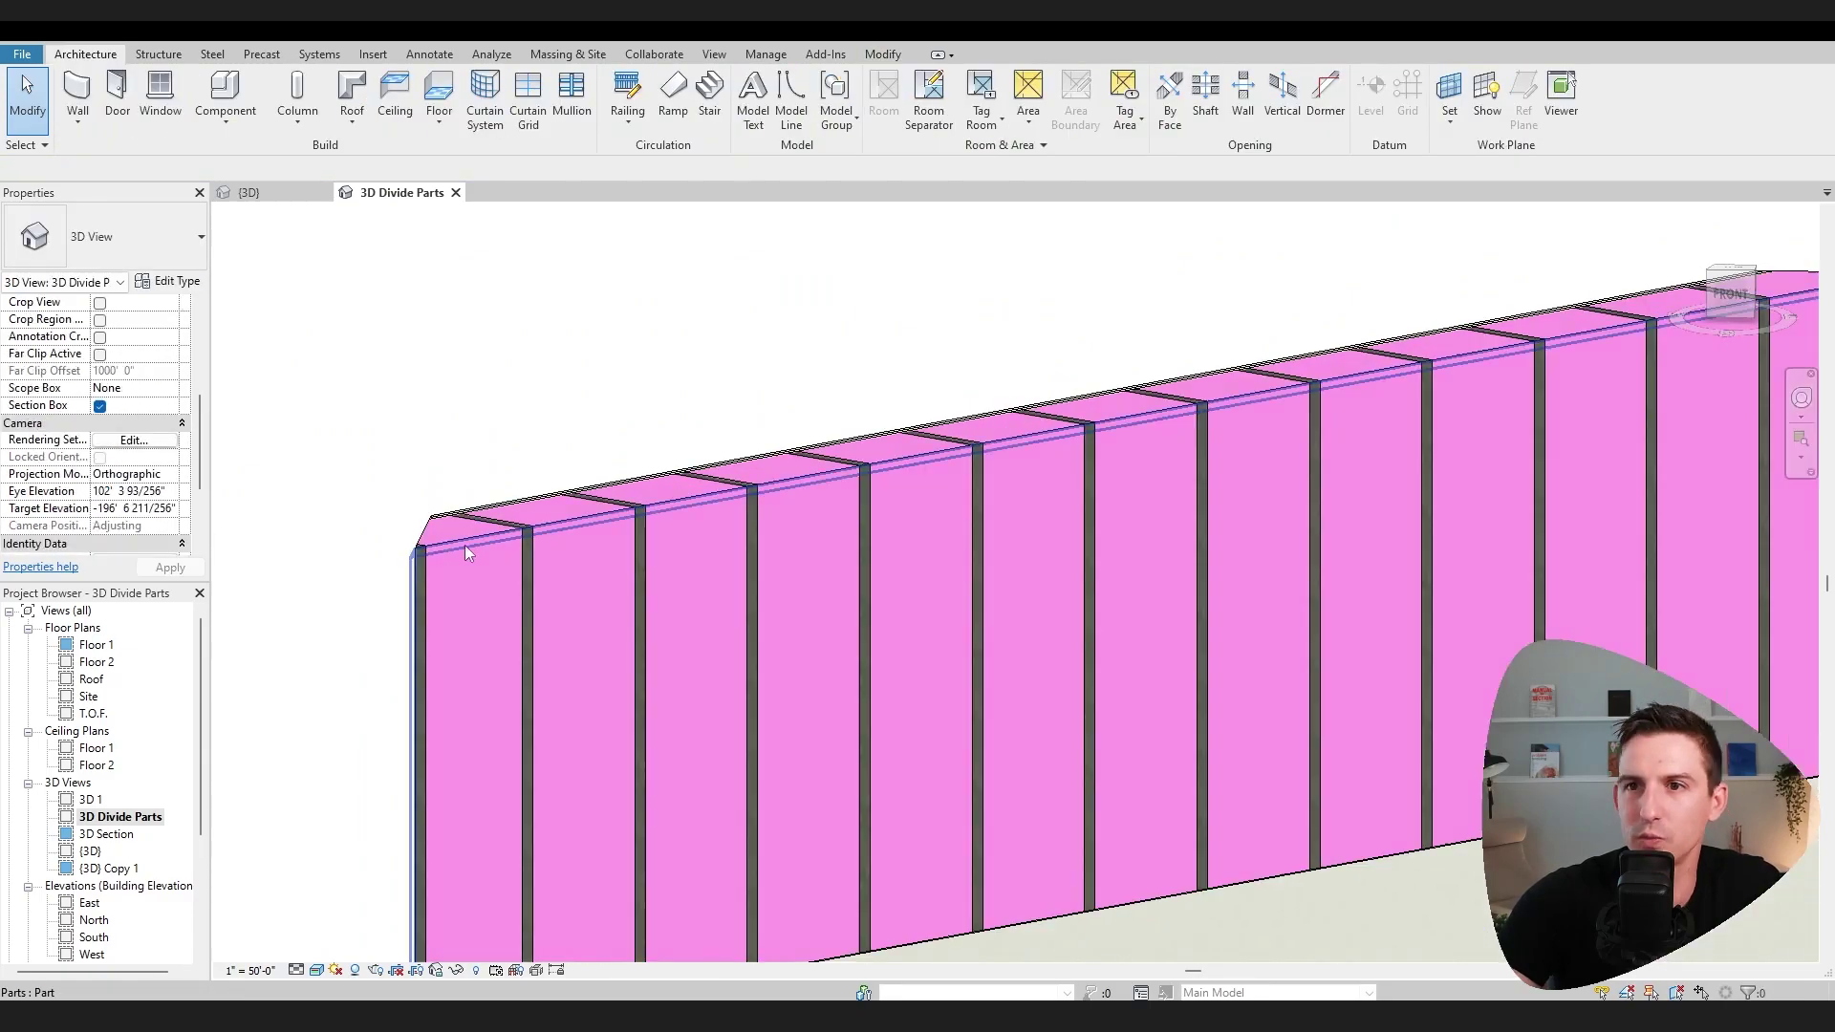
Step: Select the first wide core part and reopen the sketch of the core layer's existing division
click(453, 537)
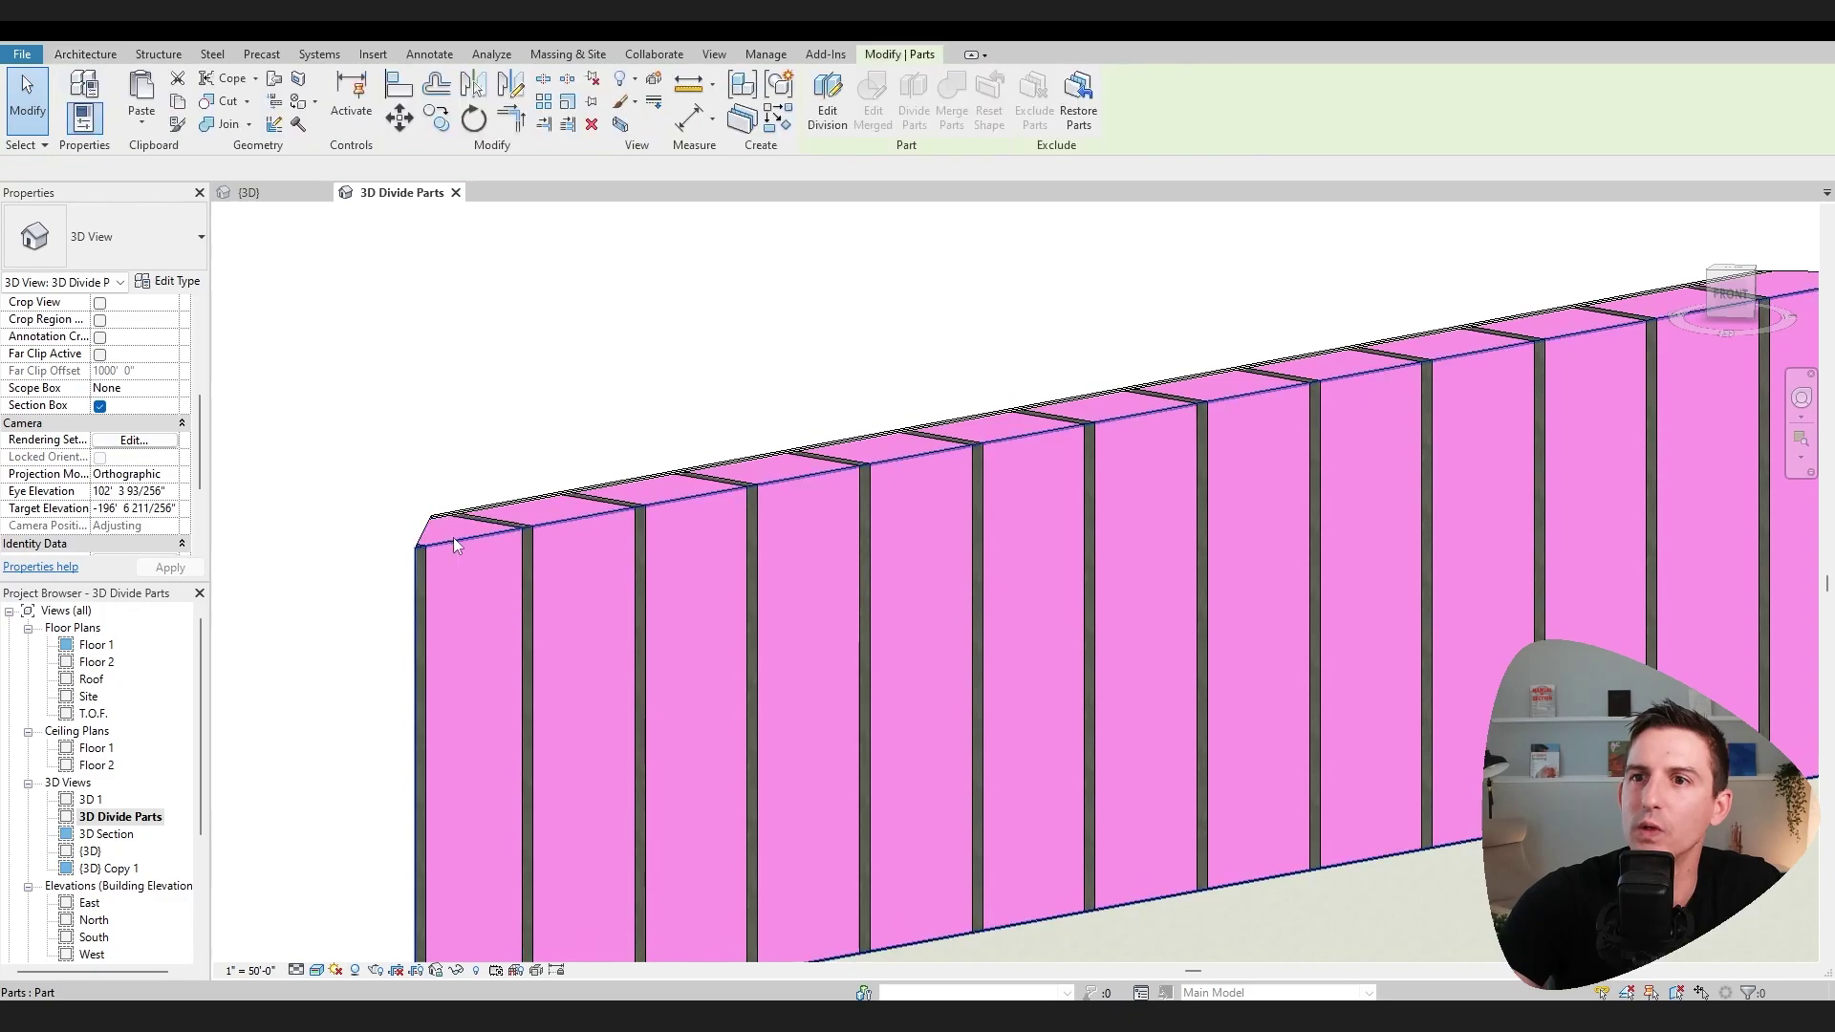
key(Escape)
scroll(424, 535, down, 3)
click(430, 535)
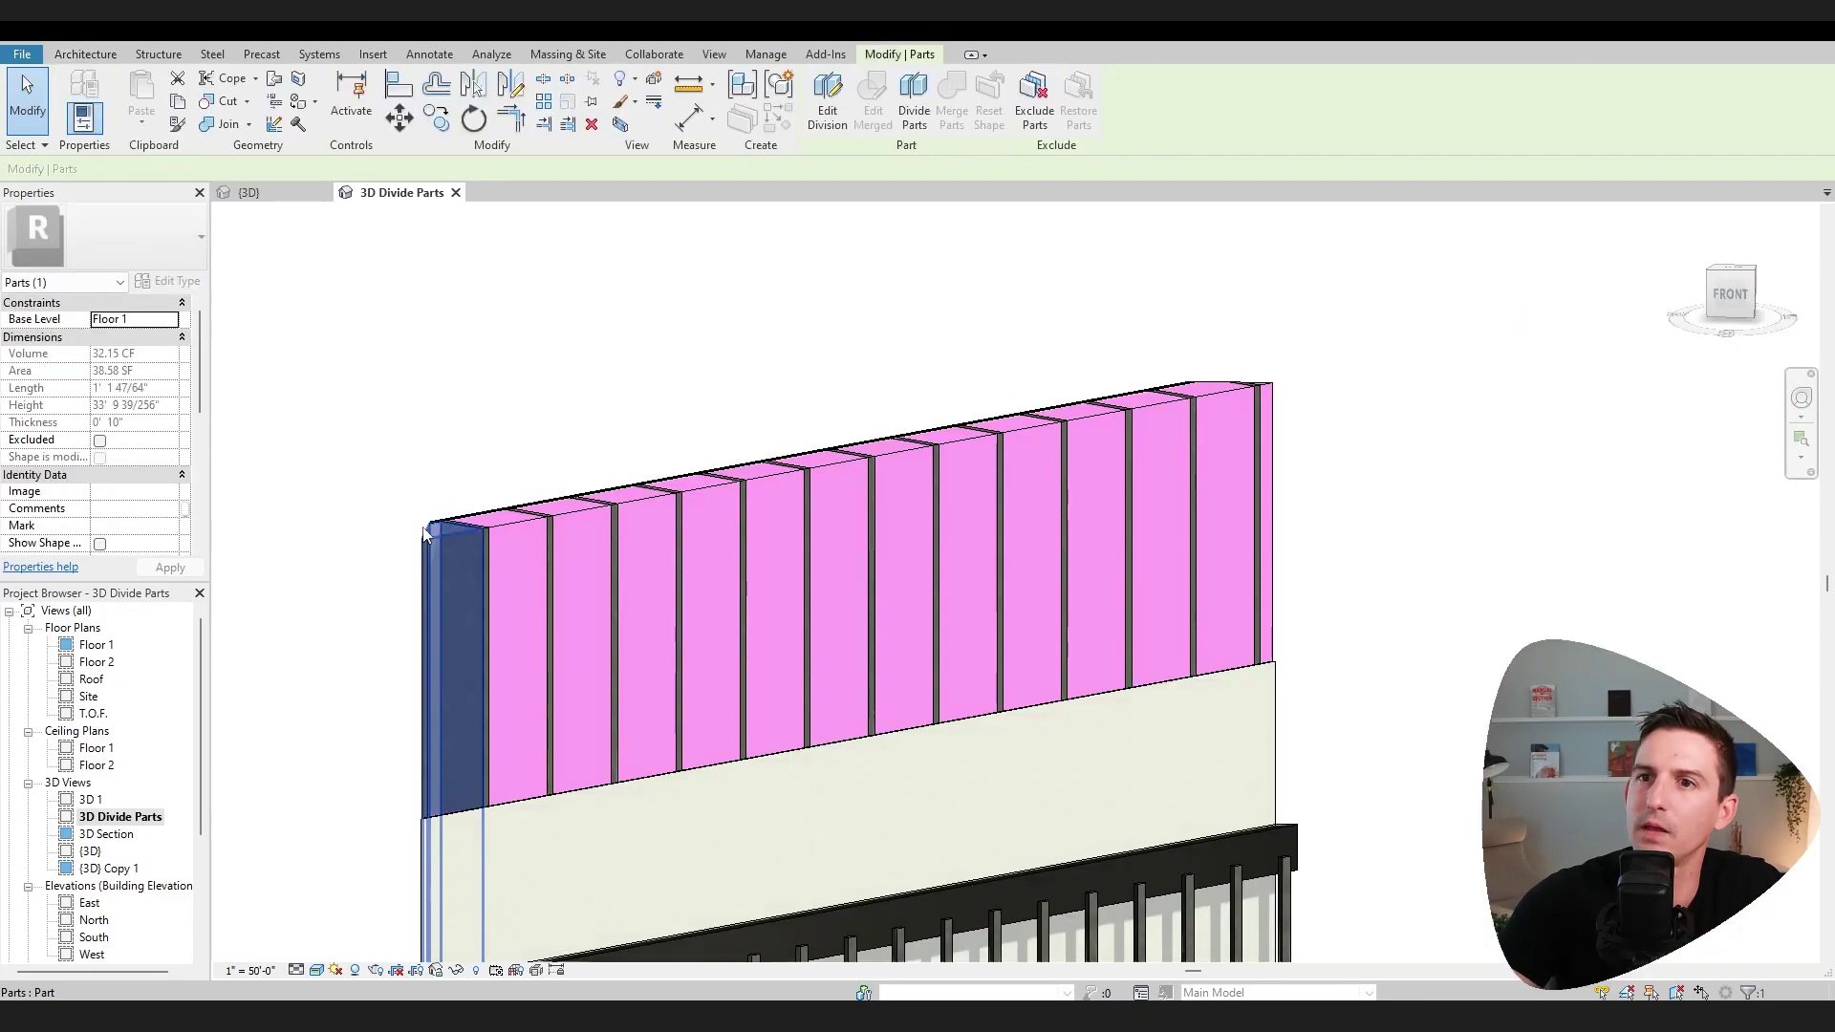
click(828, 105)
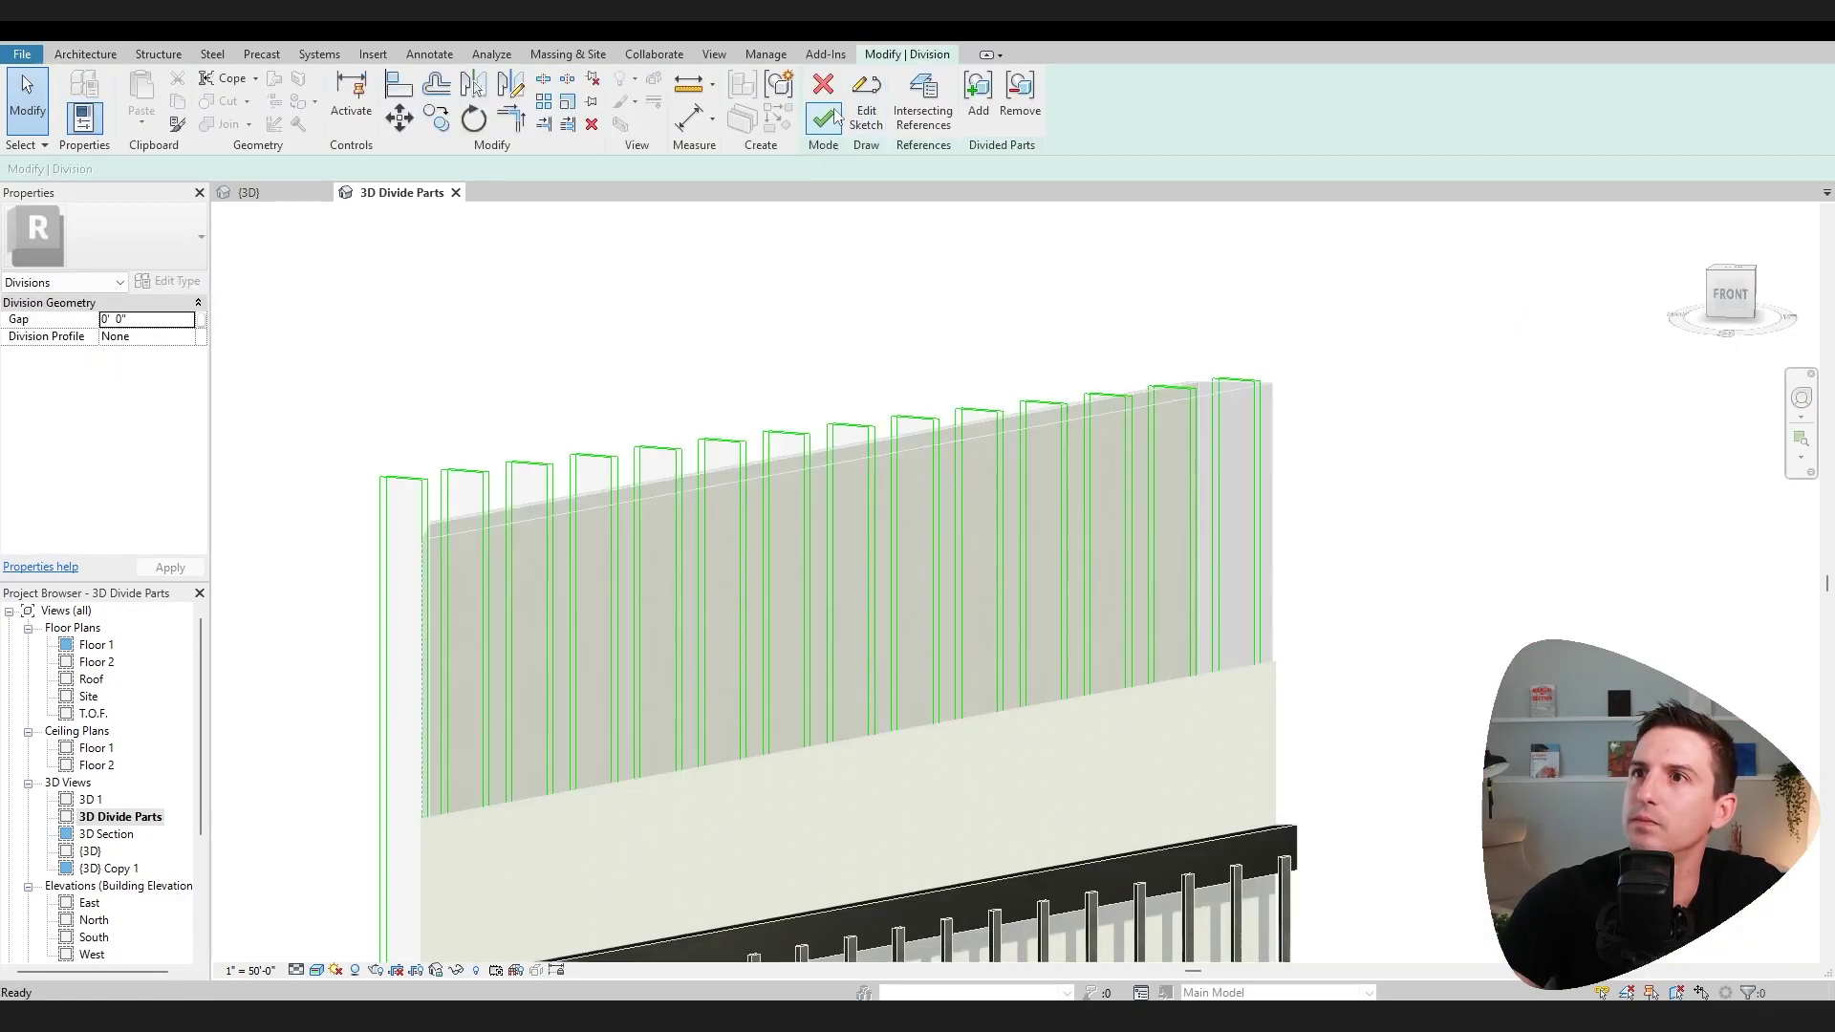
click(866, 107)
scroll(706, 438, down, 3)
shift+middle_drag(1060, 553, 872, 555)
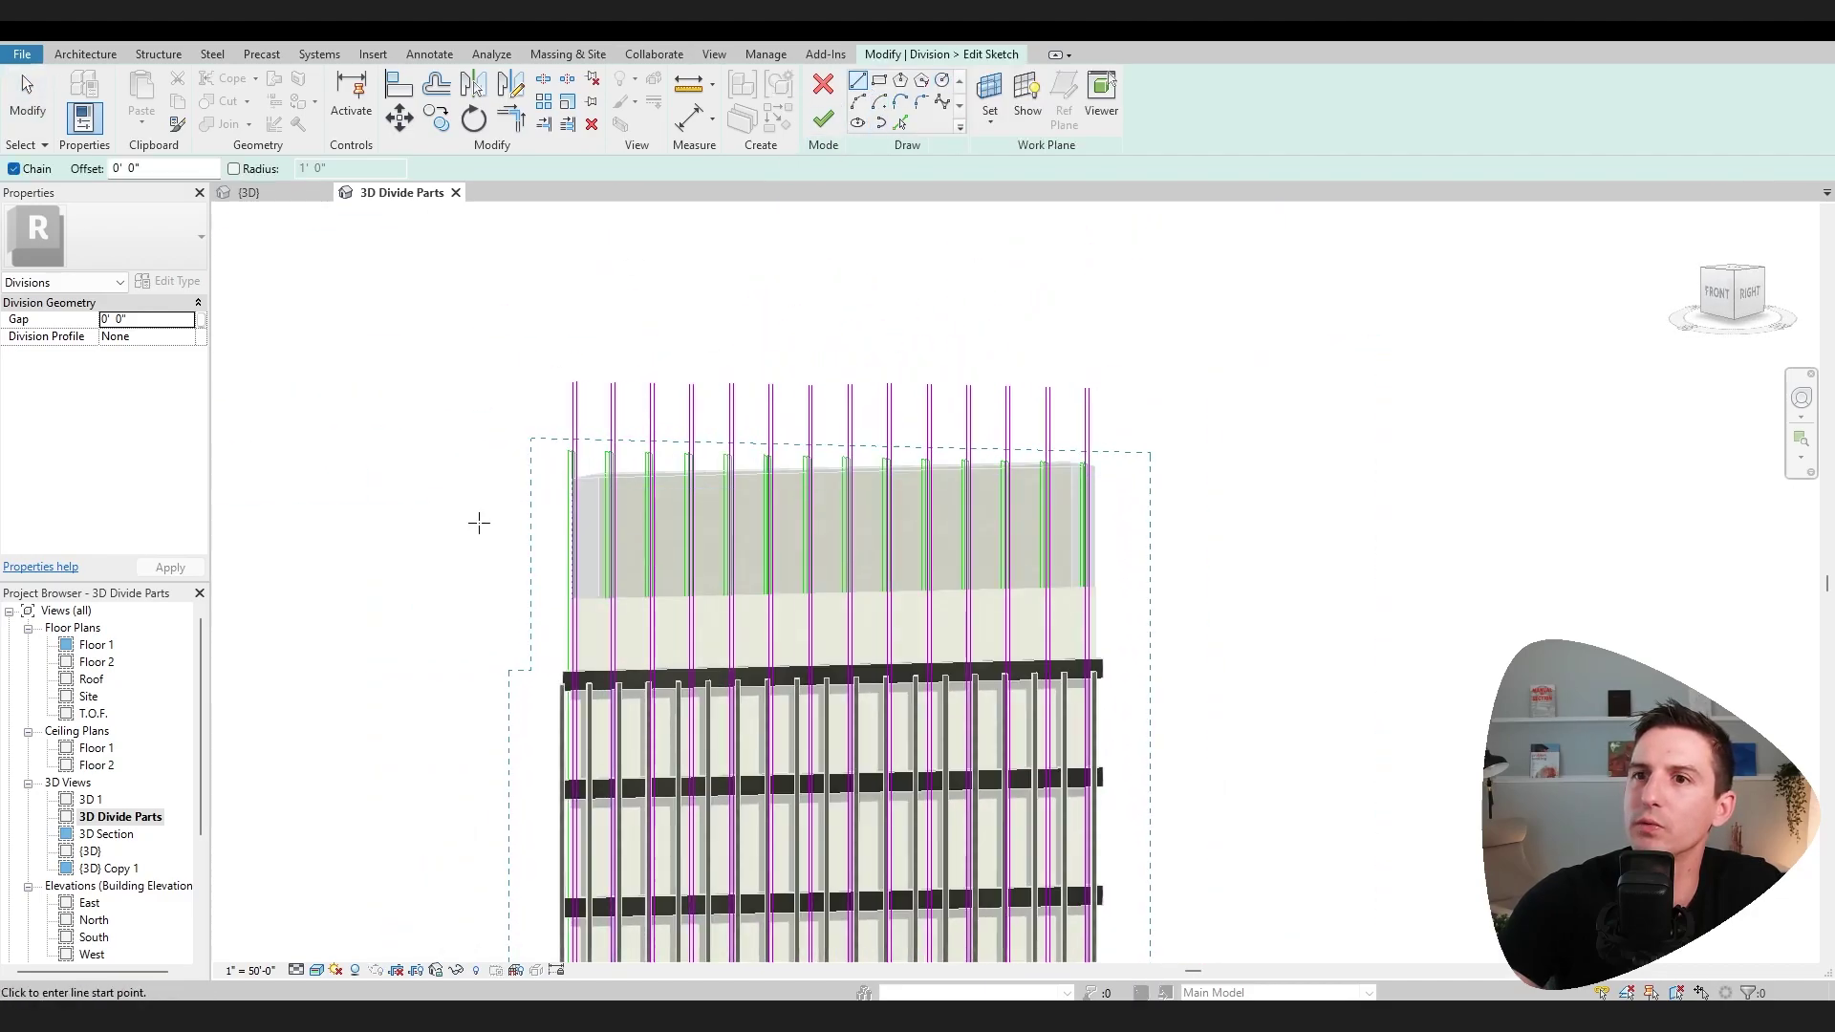
Step: Divide the core layer with a diagonal line rising across its exposed upper area, and exclude the core parts above that line
click(478, 523)
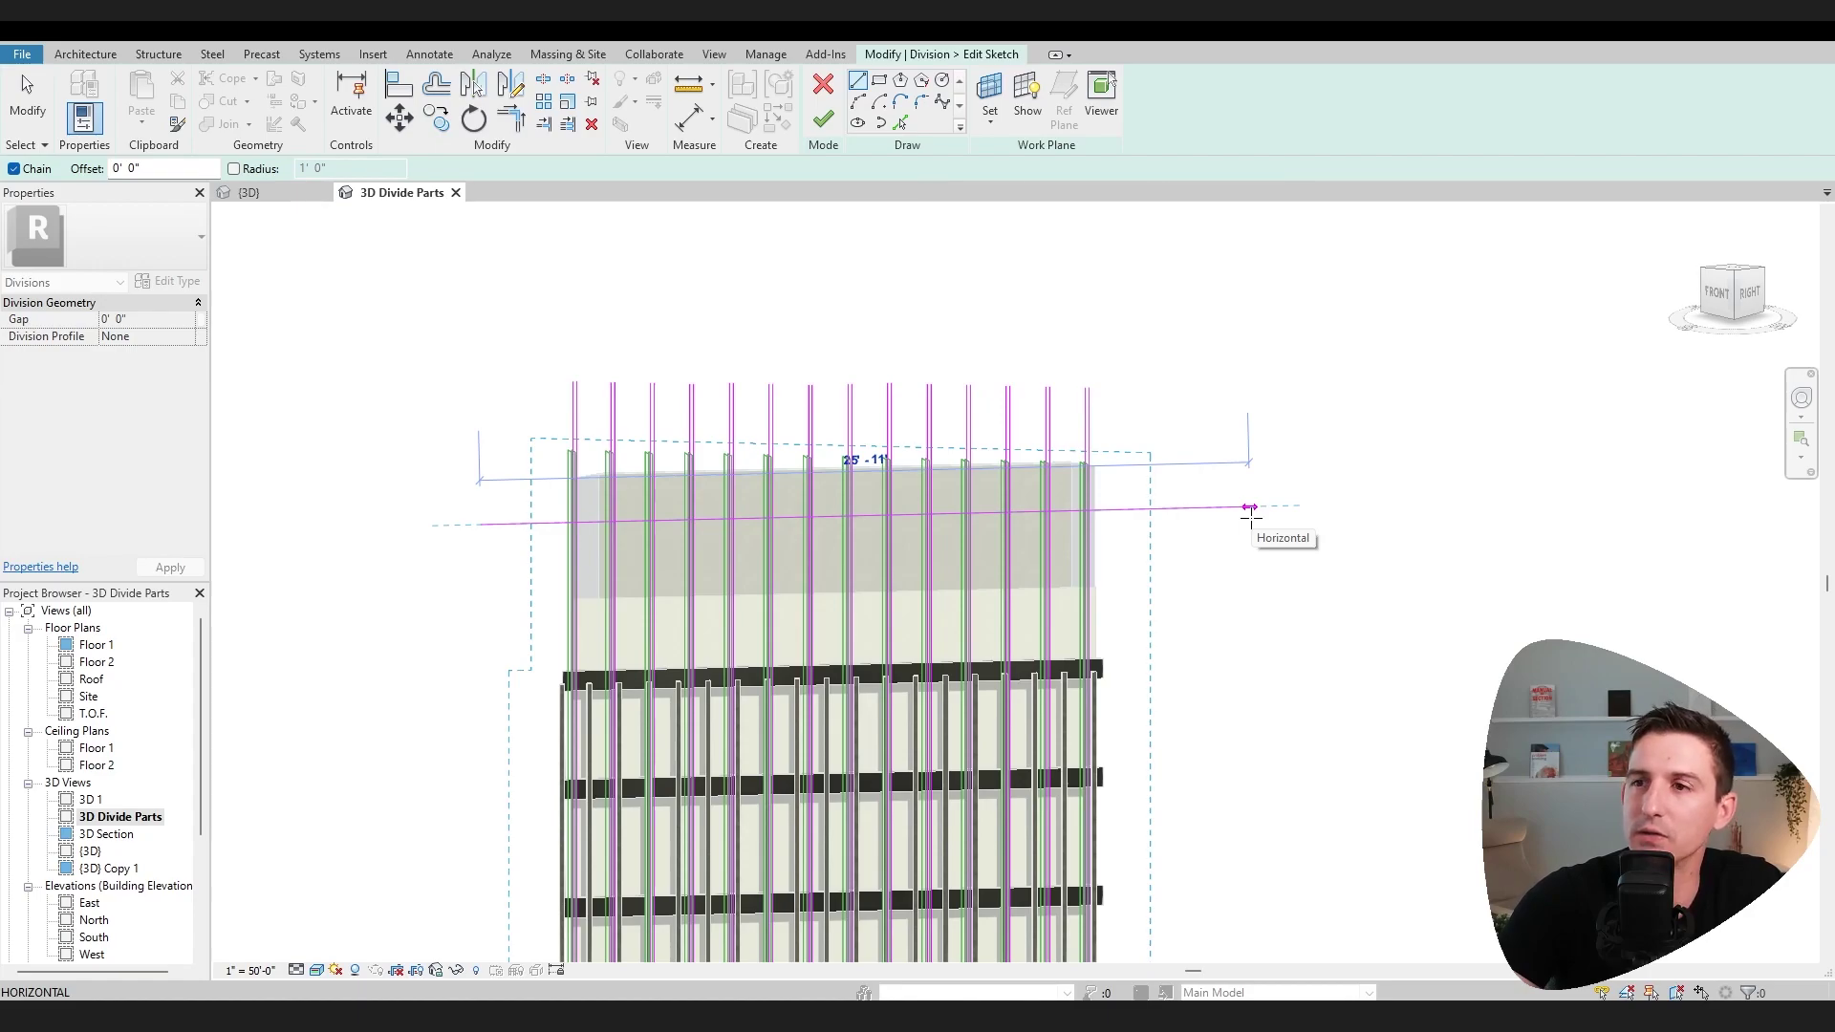
key(Escape)
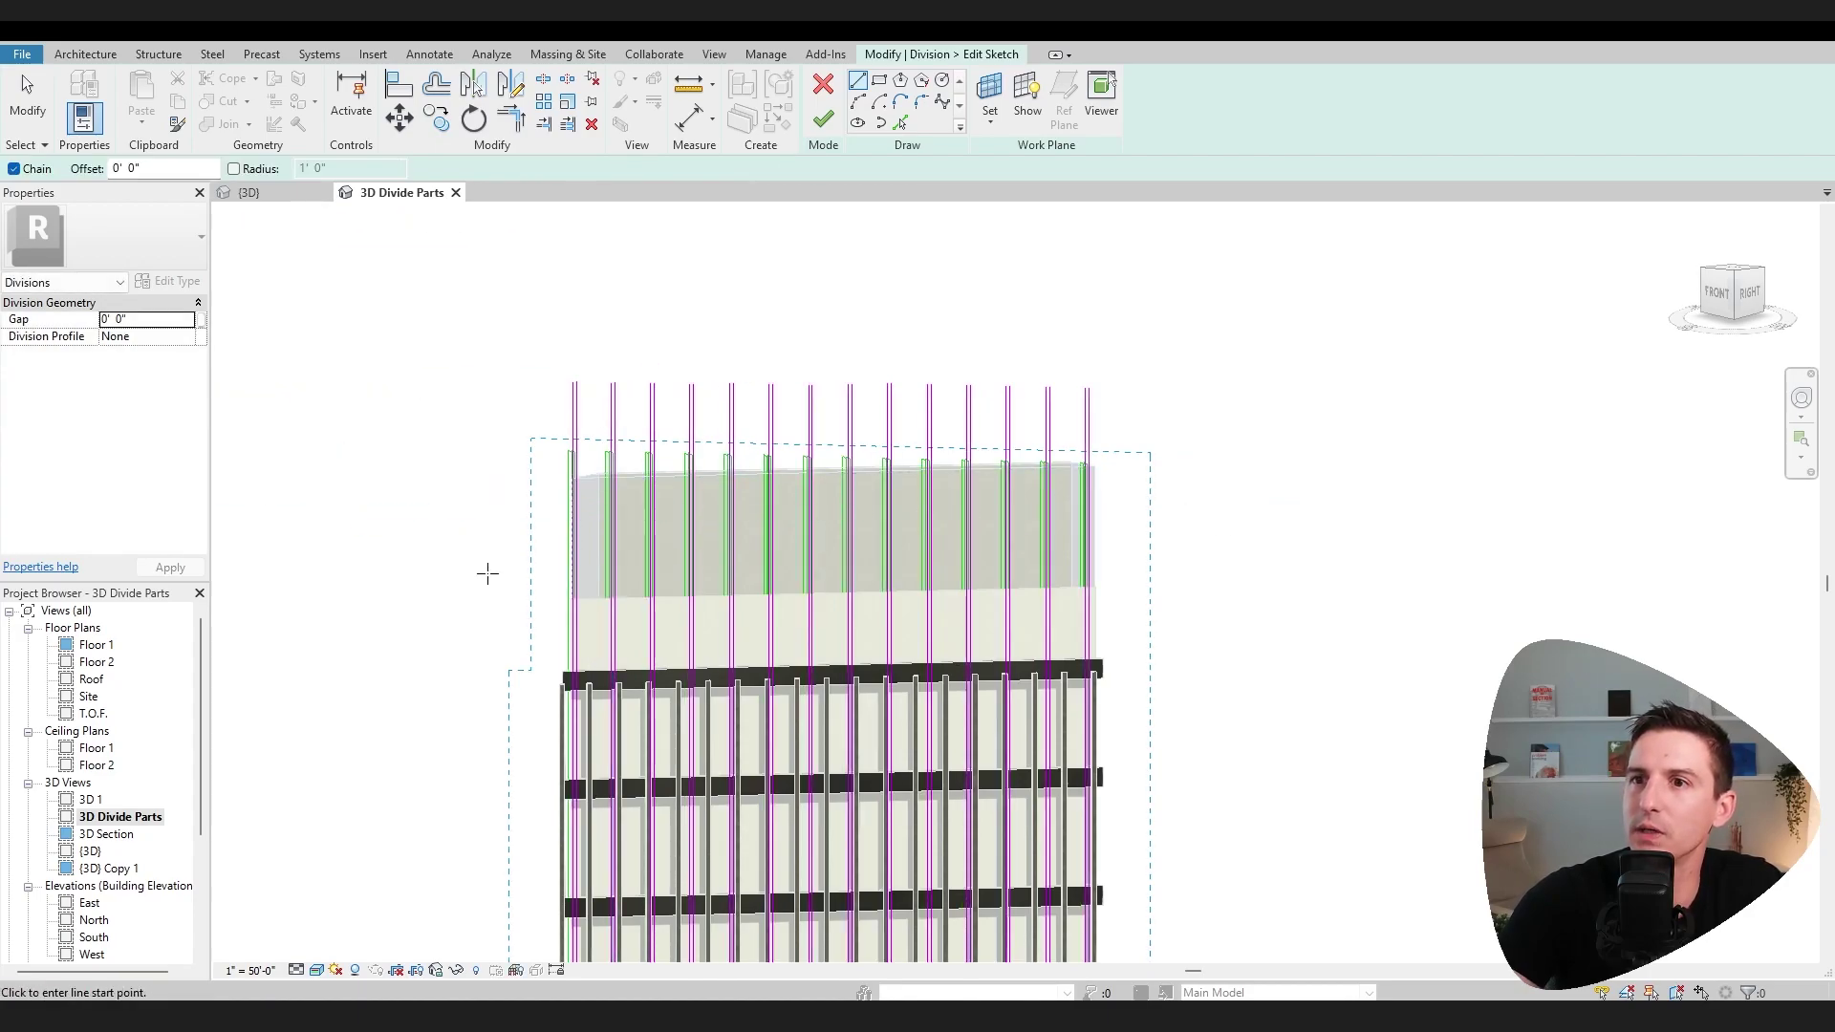
click(441, 652)
click(1260, 415)
key(Escape)
key(Escape)
mouse_move(861, 530)
mouse_down()
mouse_move(823, 516)
mouse_move(844, 512)
mouse_up()
click(817, 126)
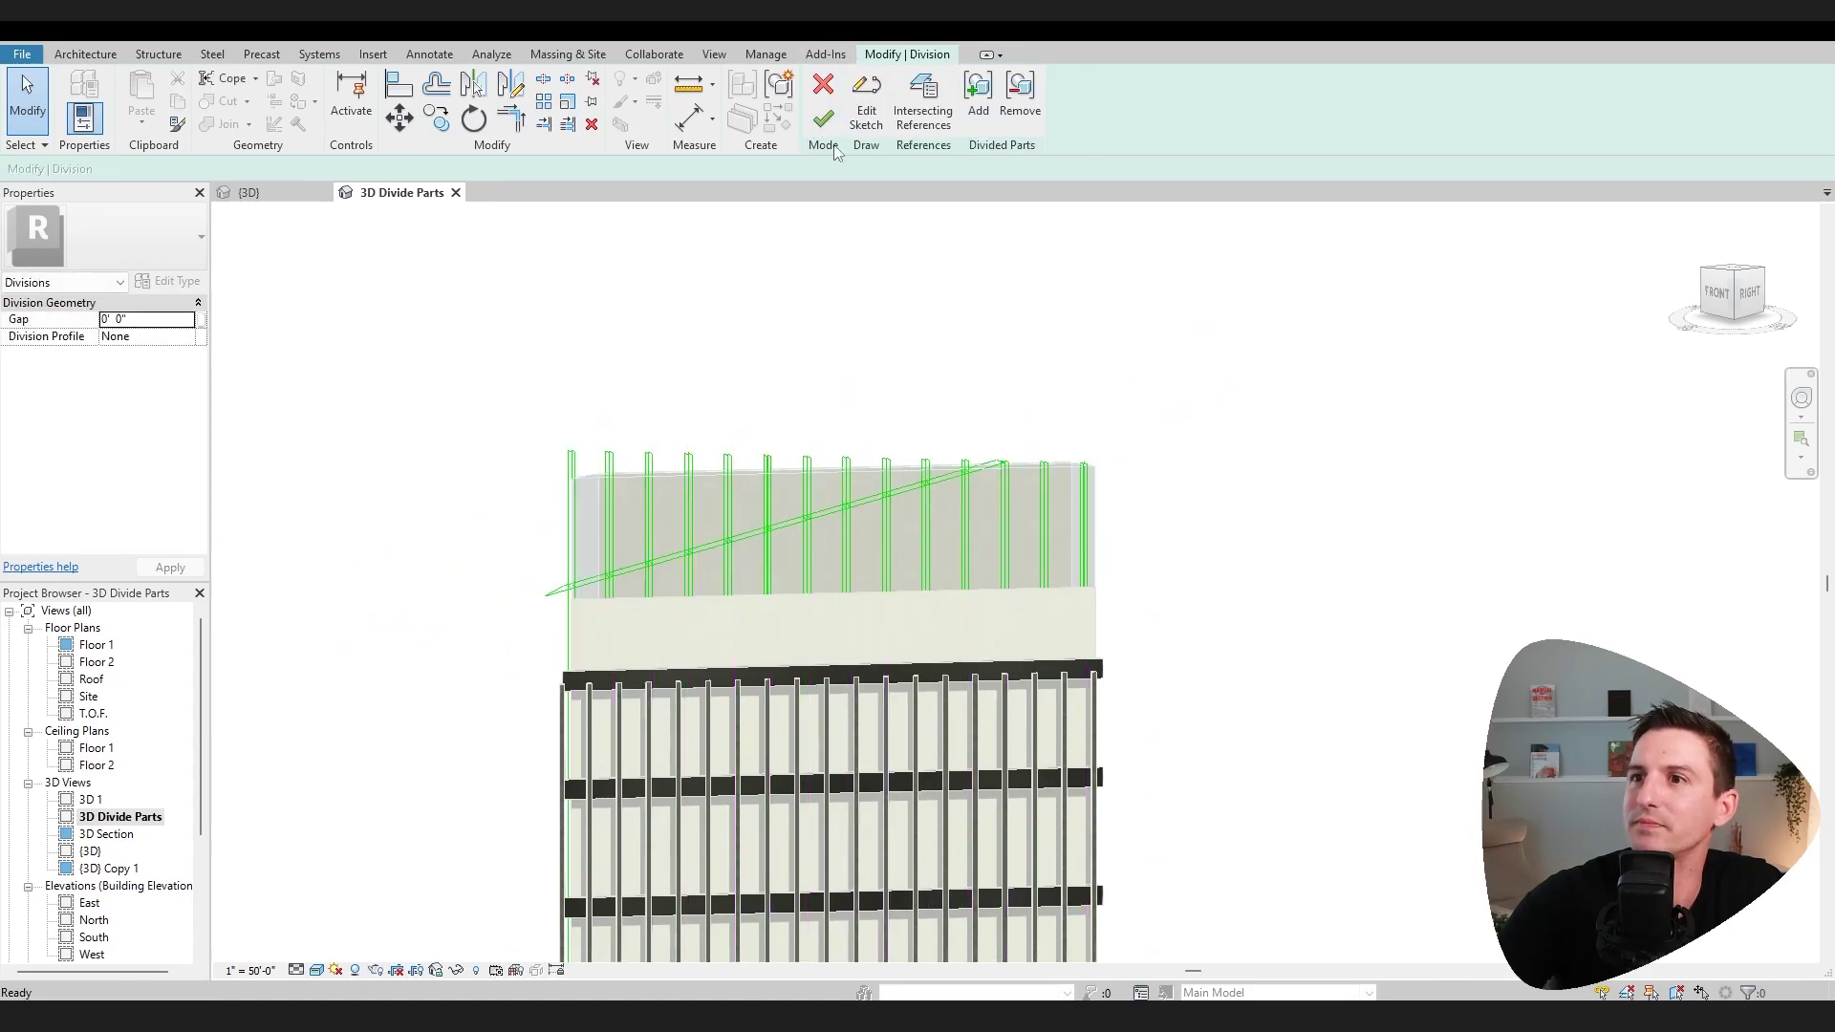
click(824, 134)
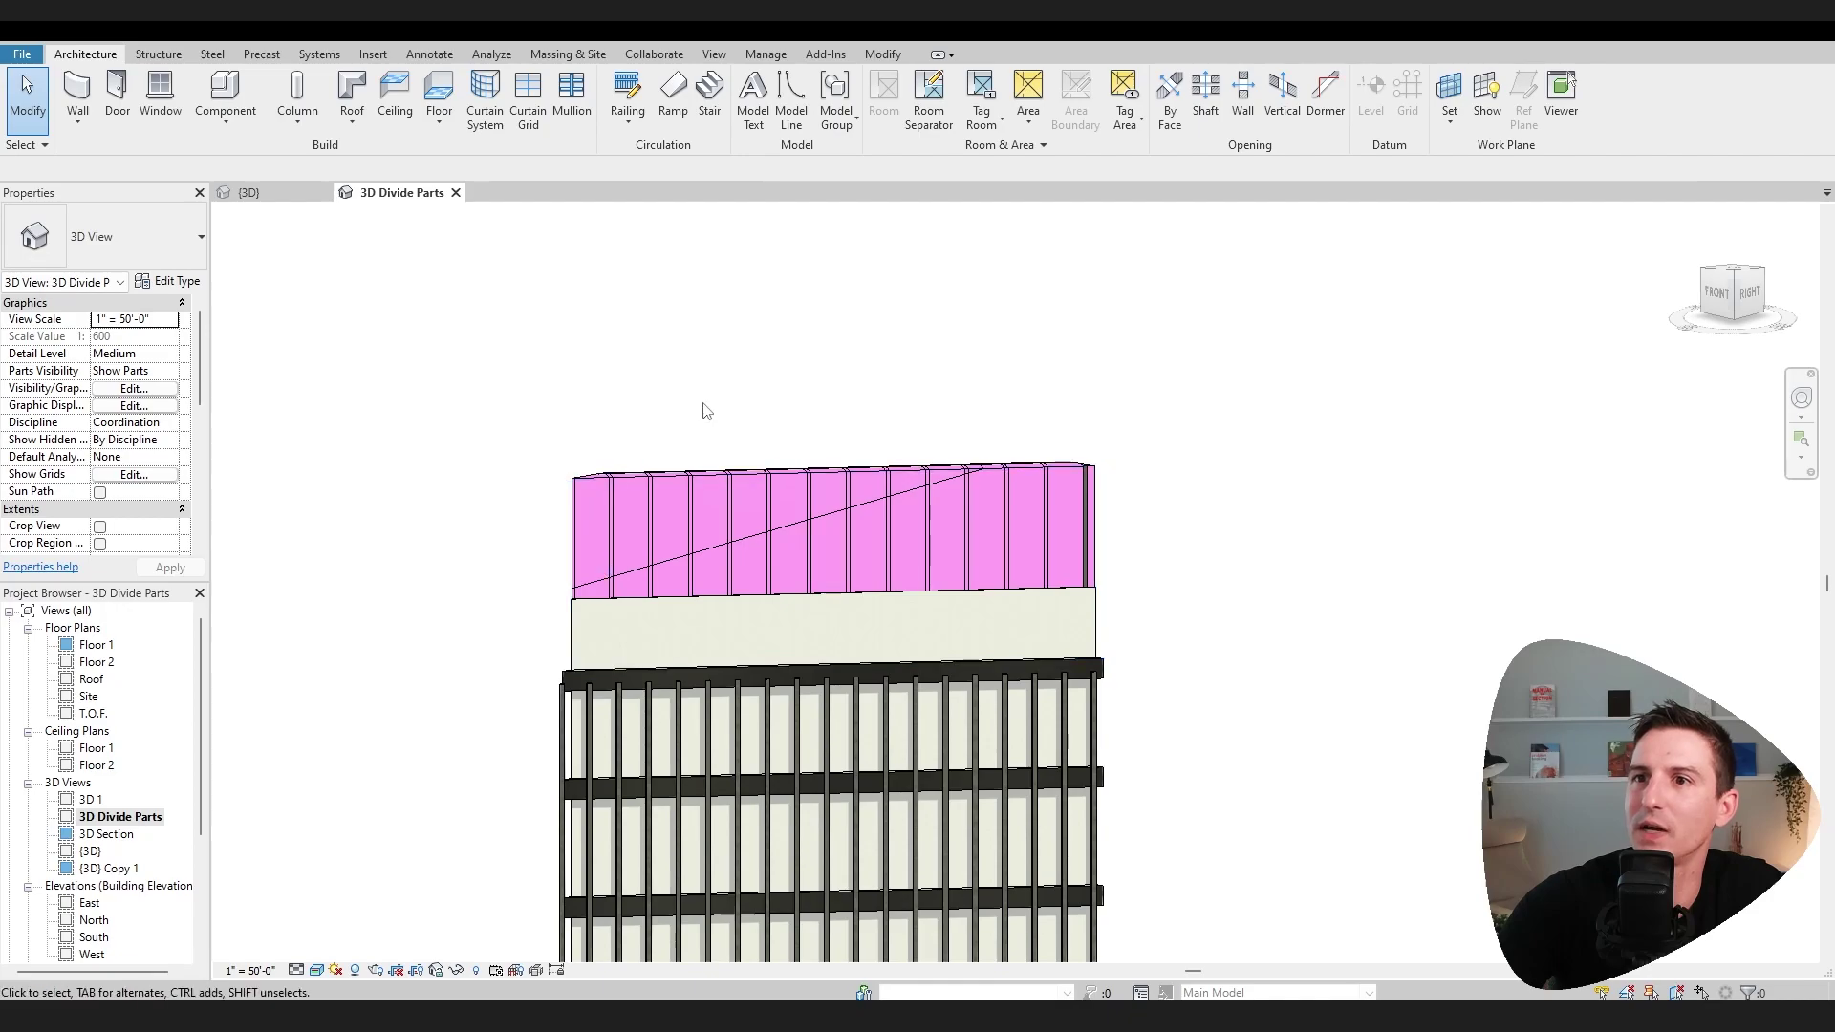
drag(947, 388, 562, 482)
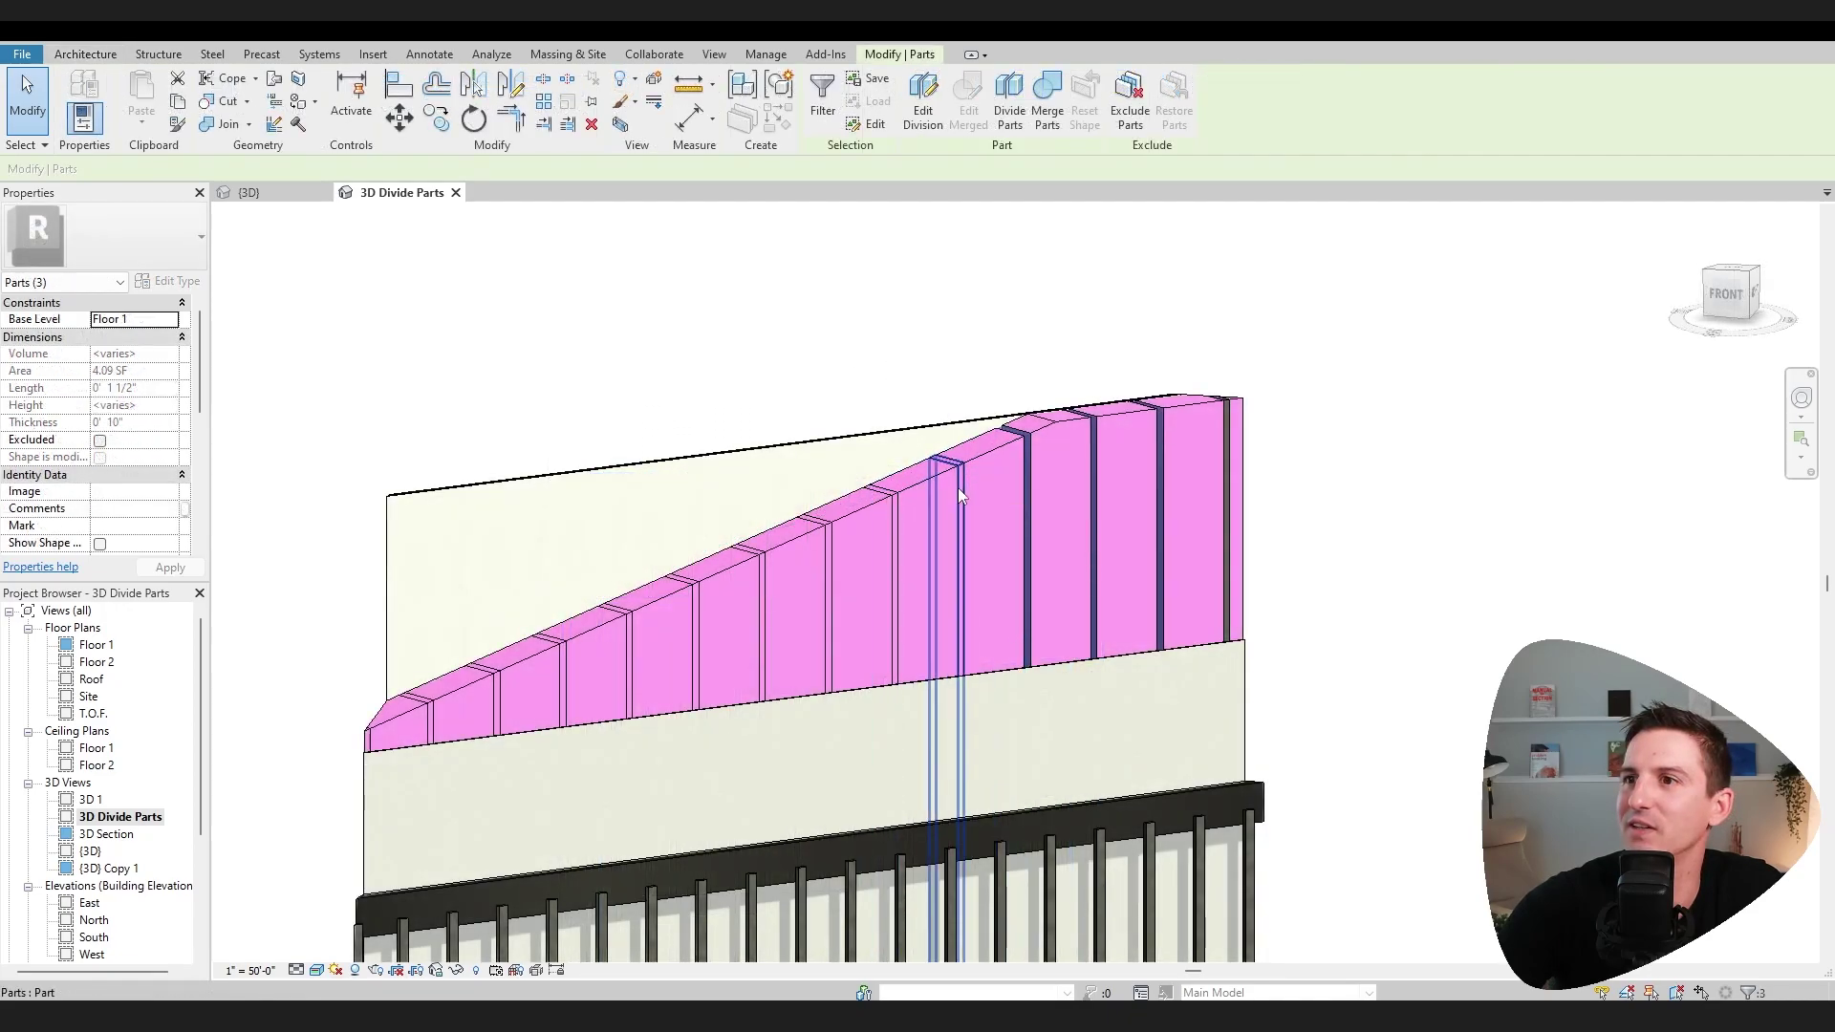
Step: Select the narrow strips of the sloped core layer that lost their stud material and reassign them Metal Stud Layer
scroll(959, 487, up, 3)
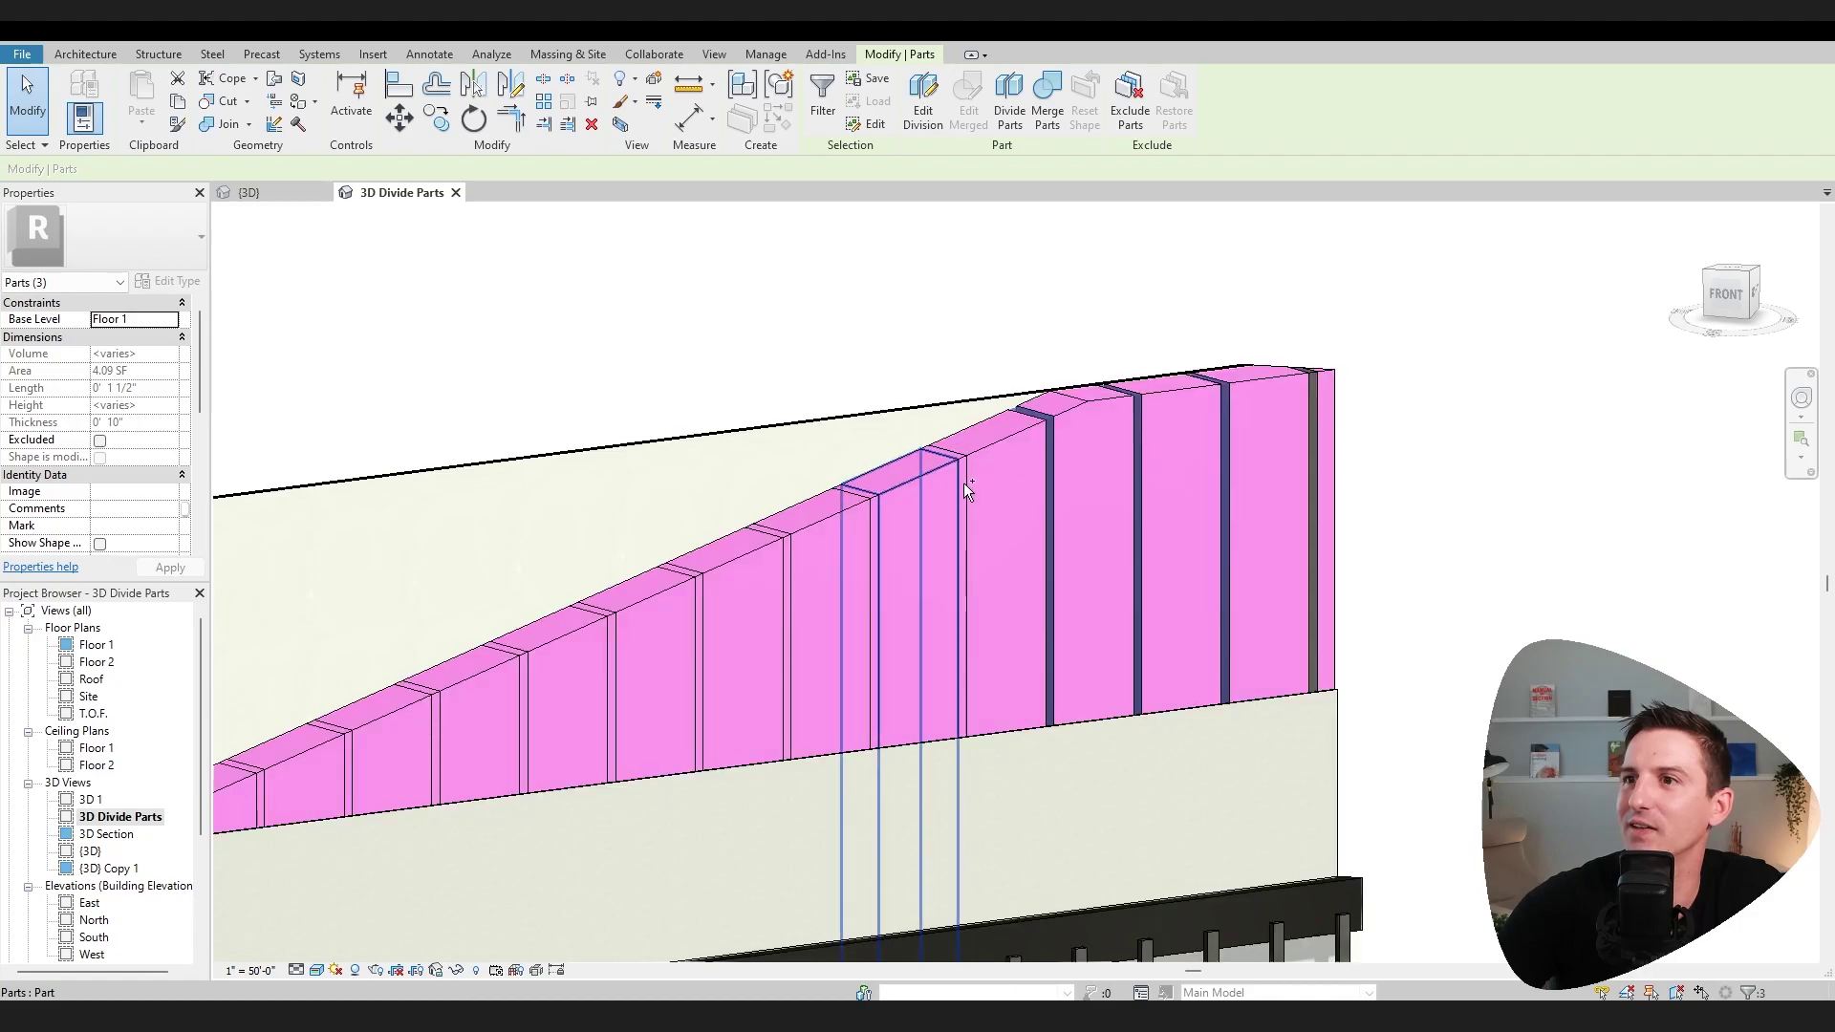
ctrl+click(963, 483)
scroll(967, 508, up, 4)
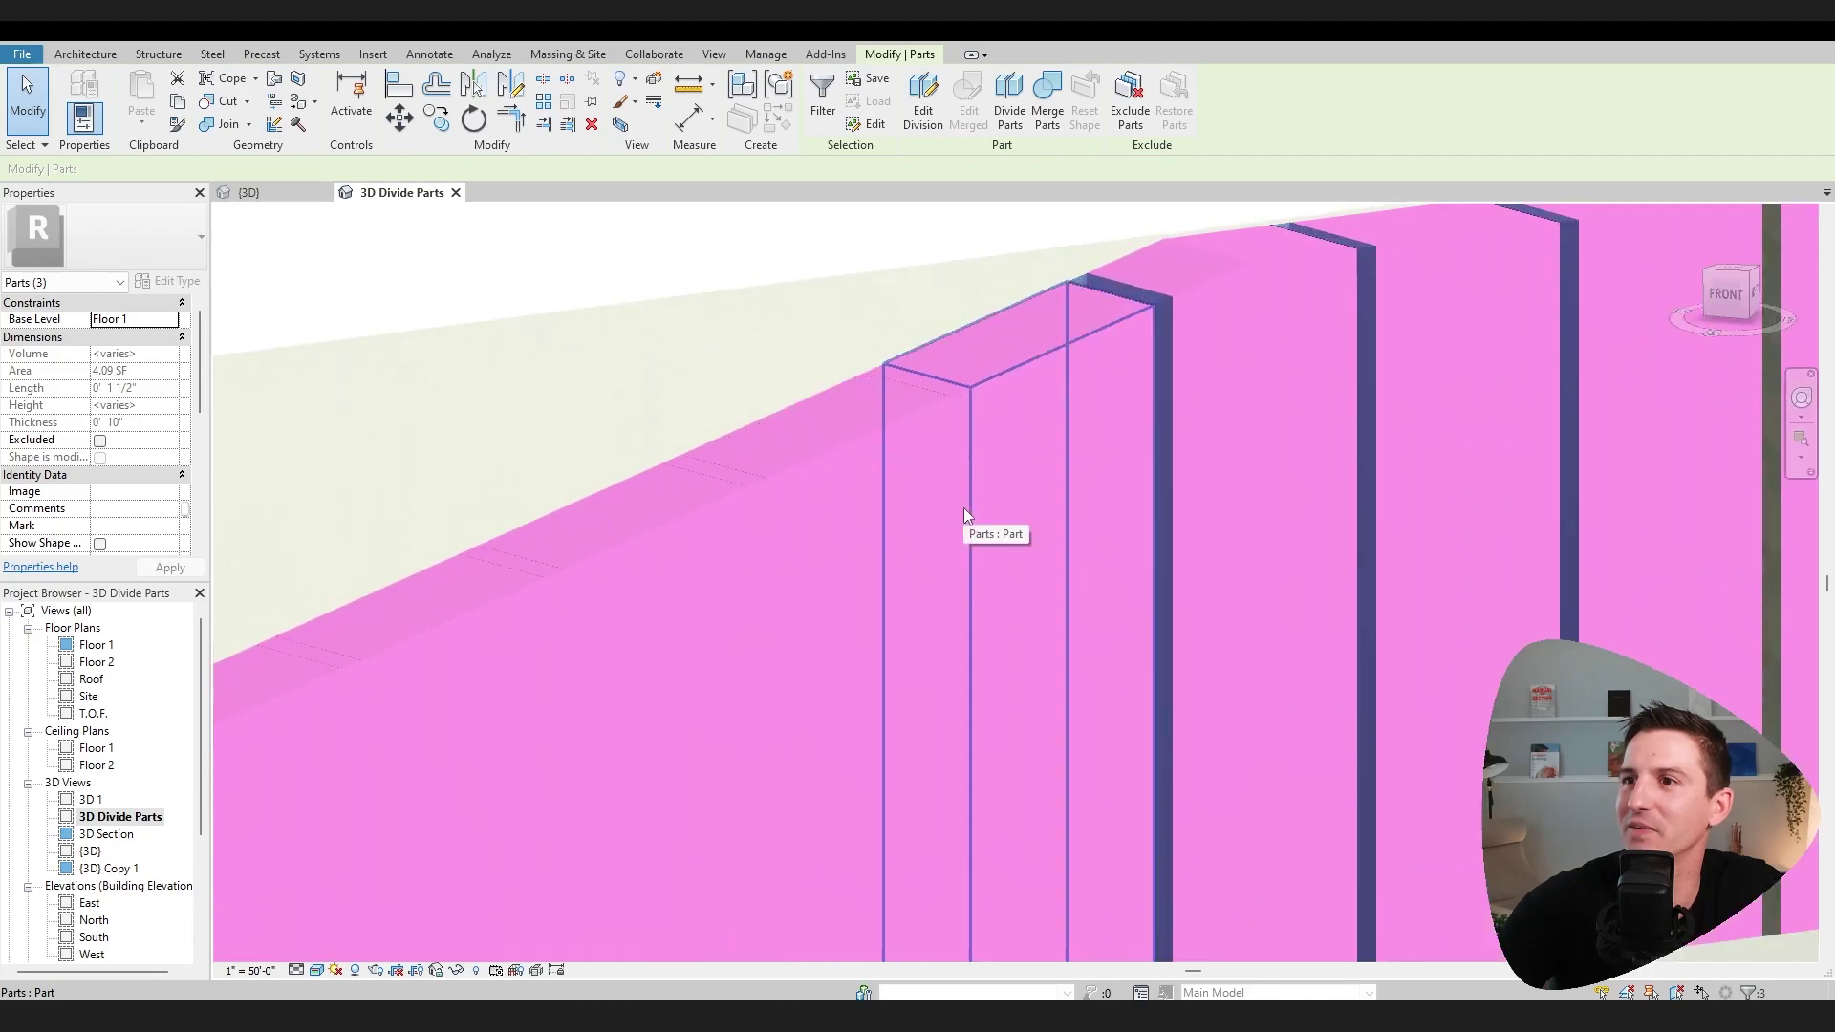
scroll(971, 499, down, 2)
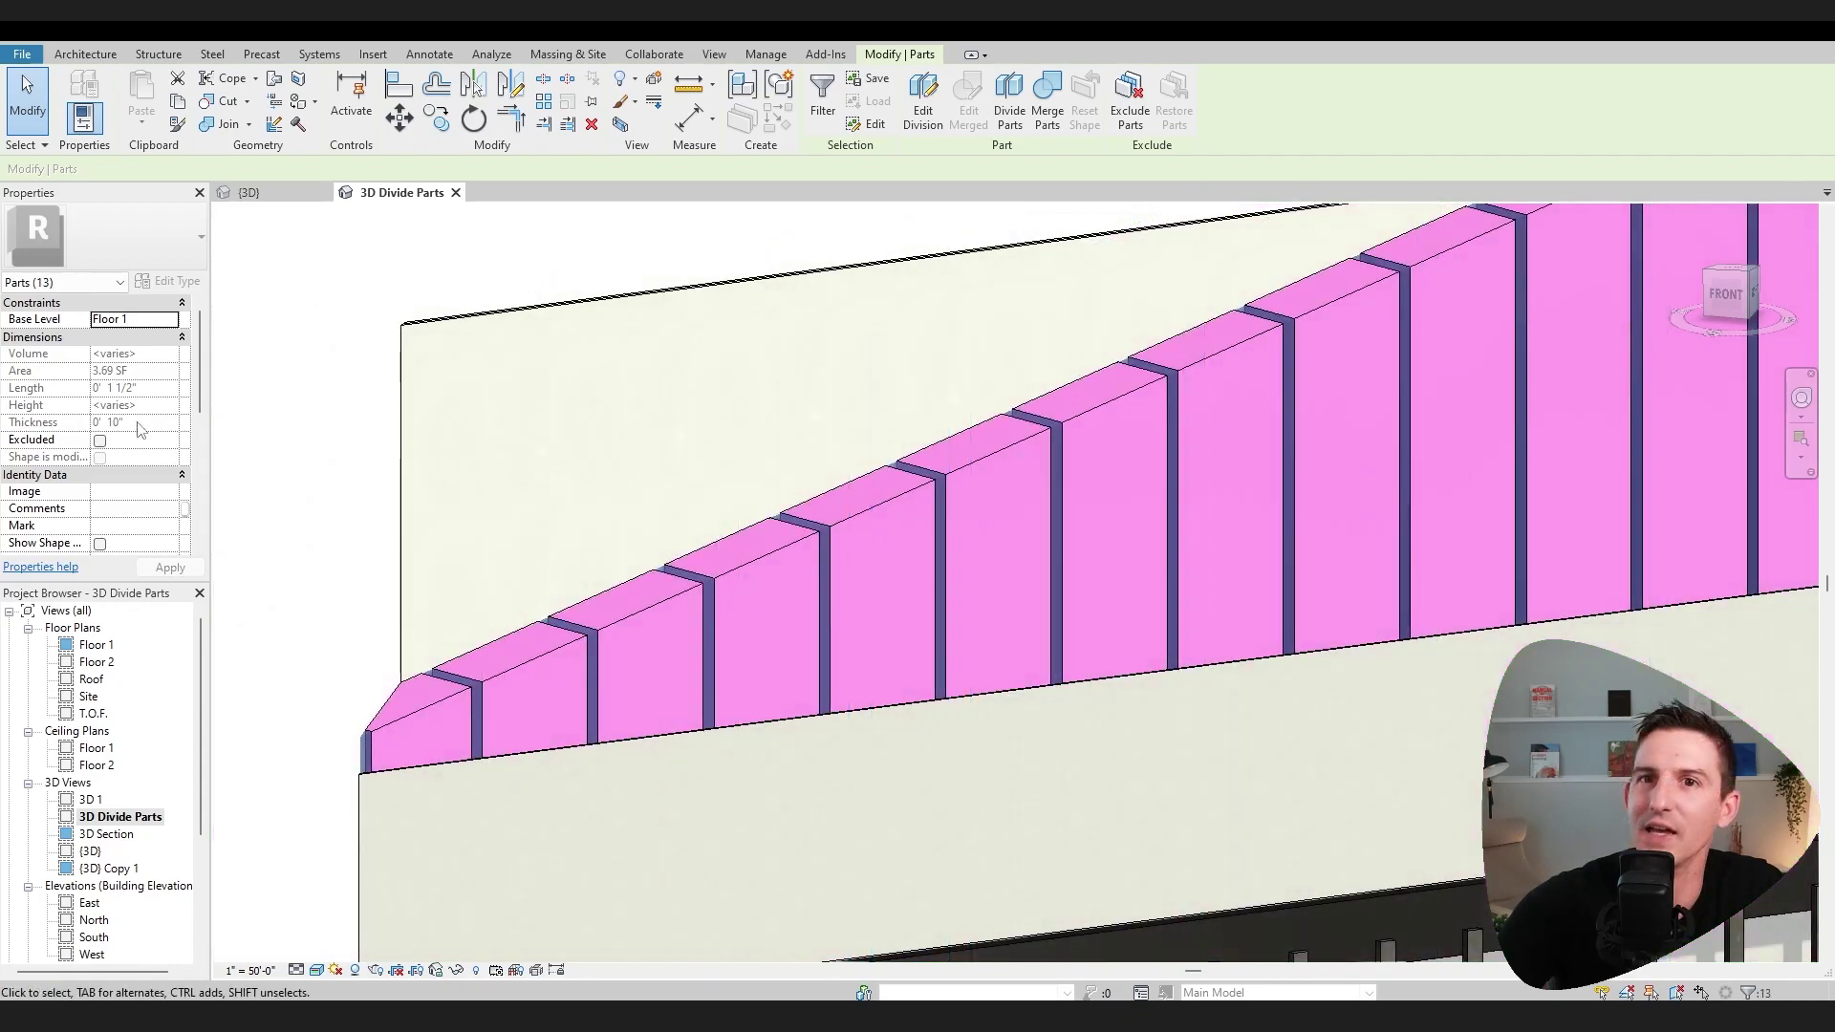
scroll(124, 444, down, 4)
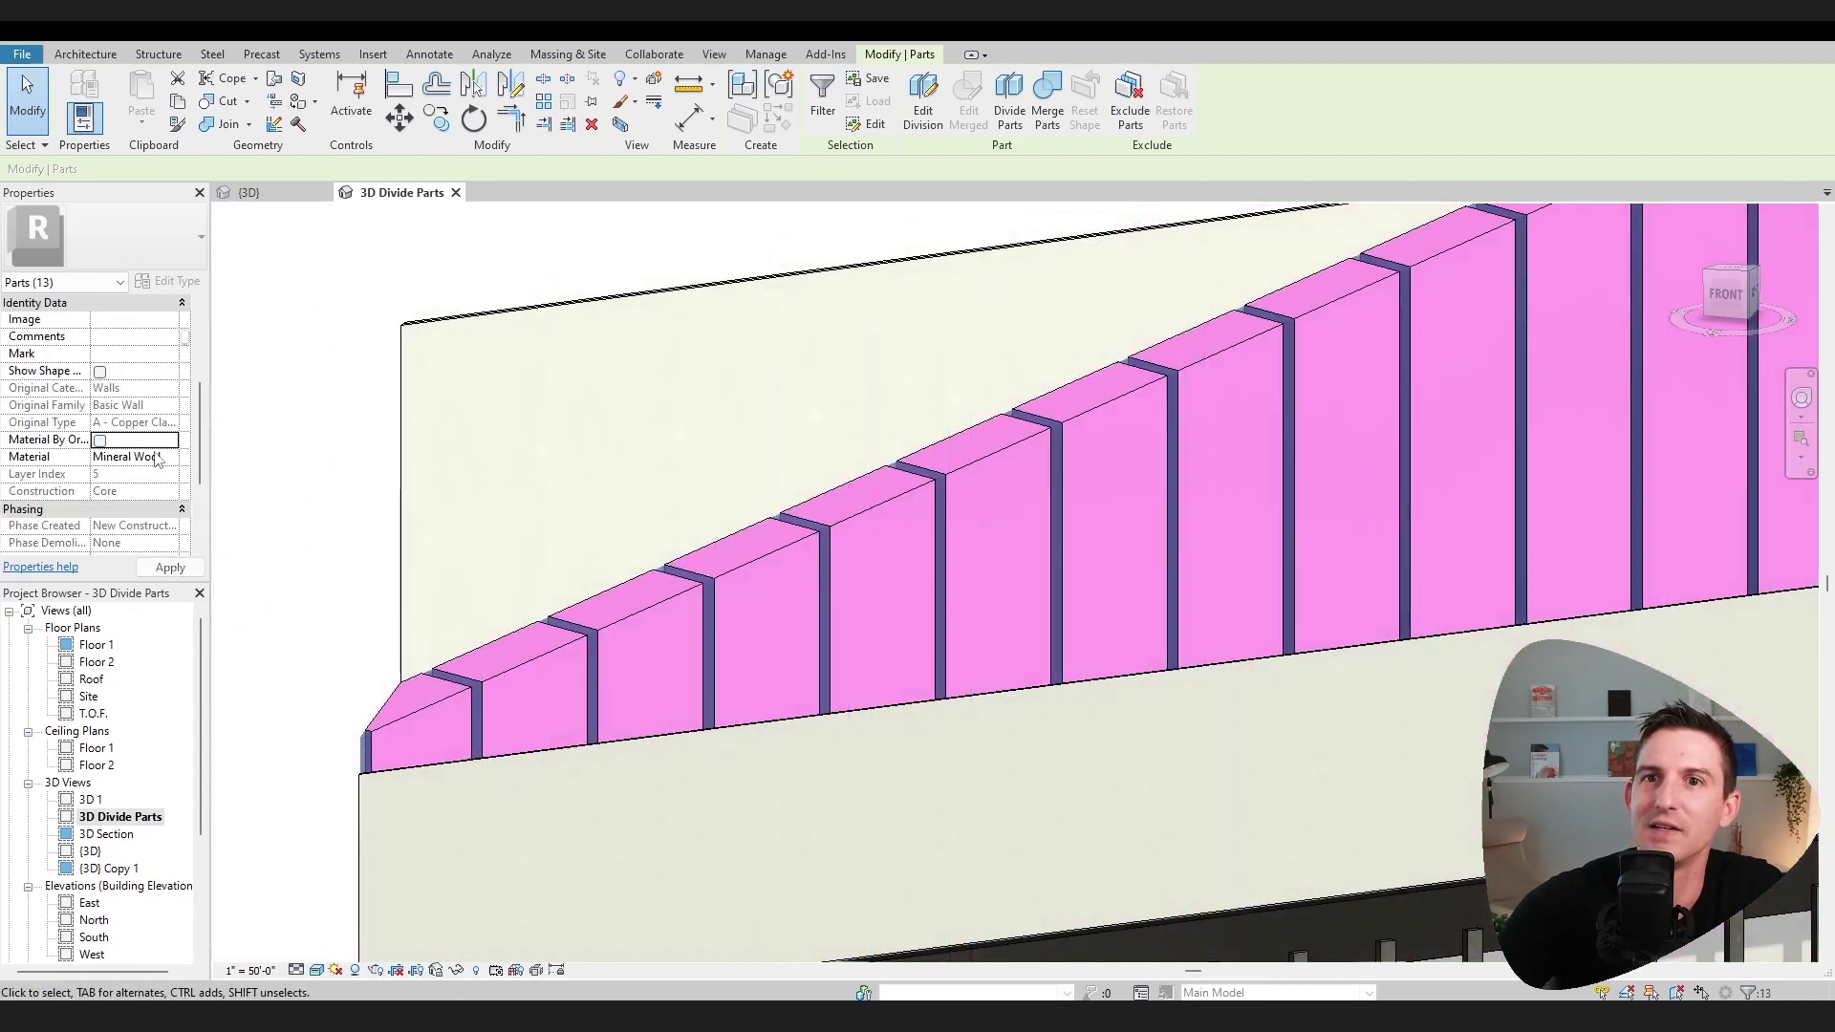
click(134, 456)
click(173, 457)
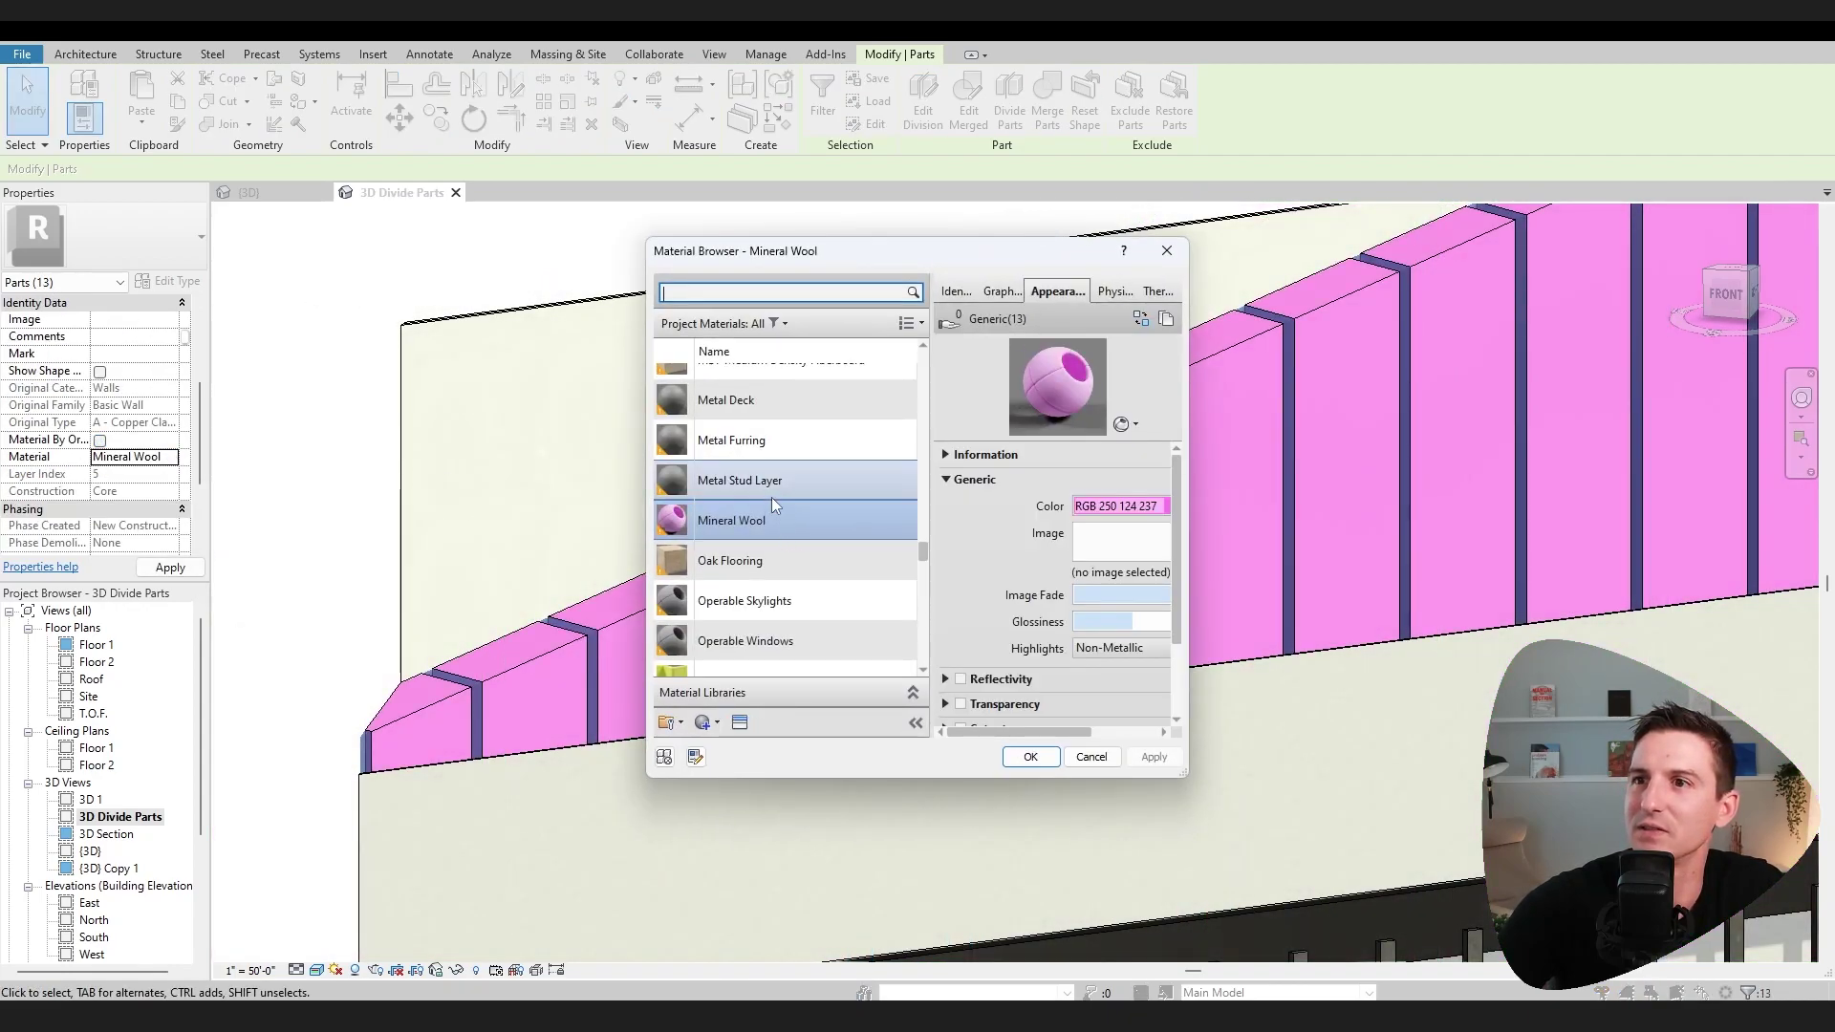
click(772, 483)
click(1030, 755)
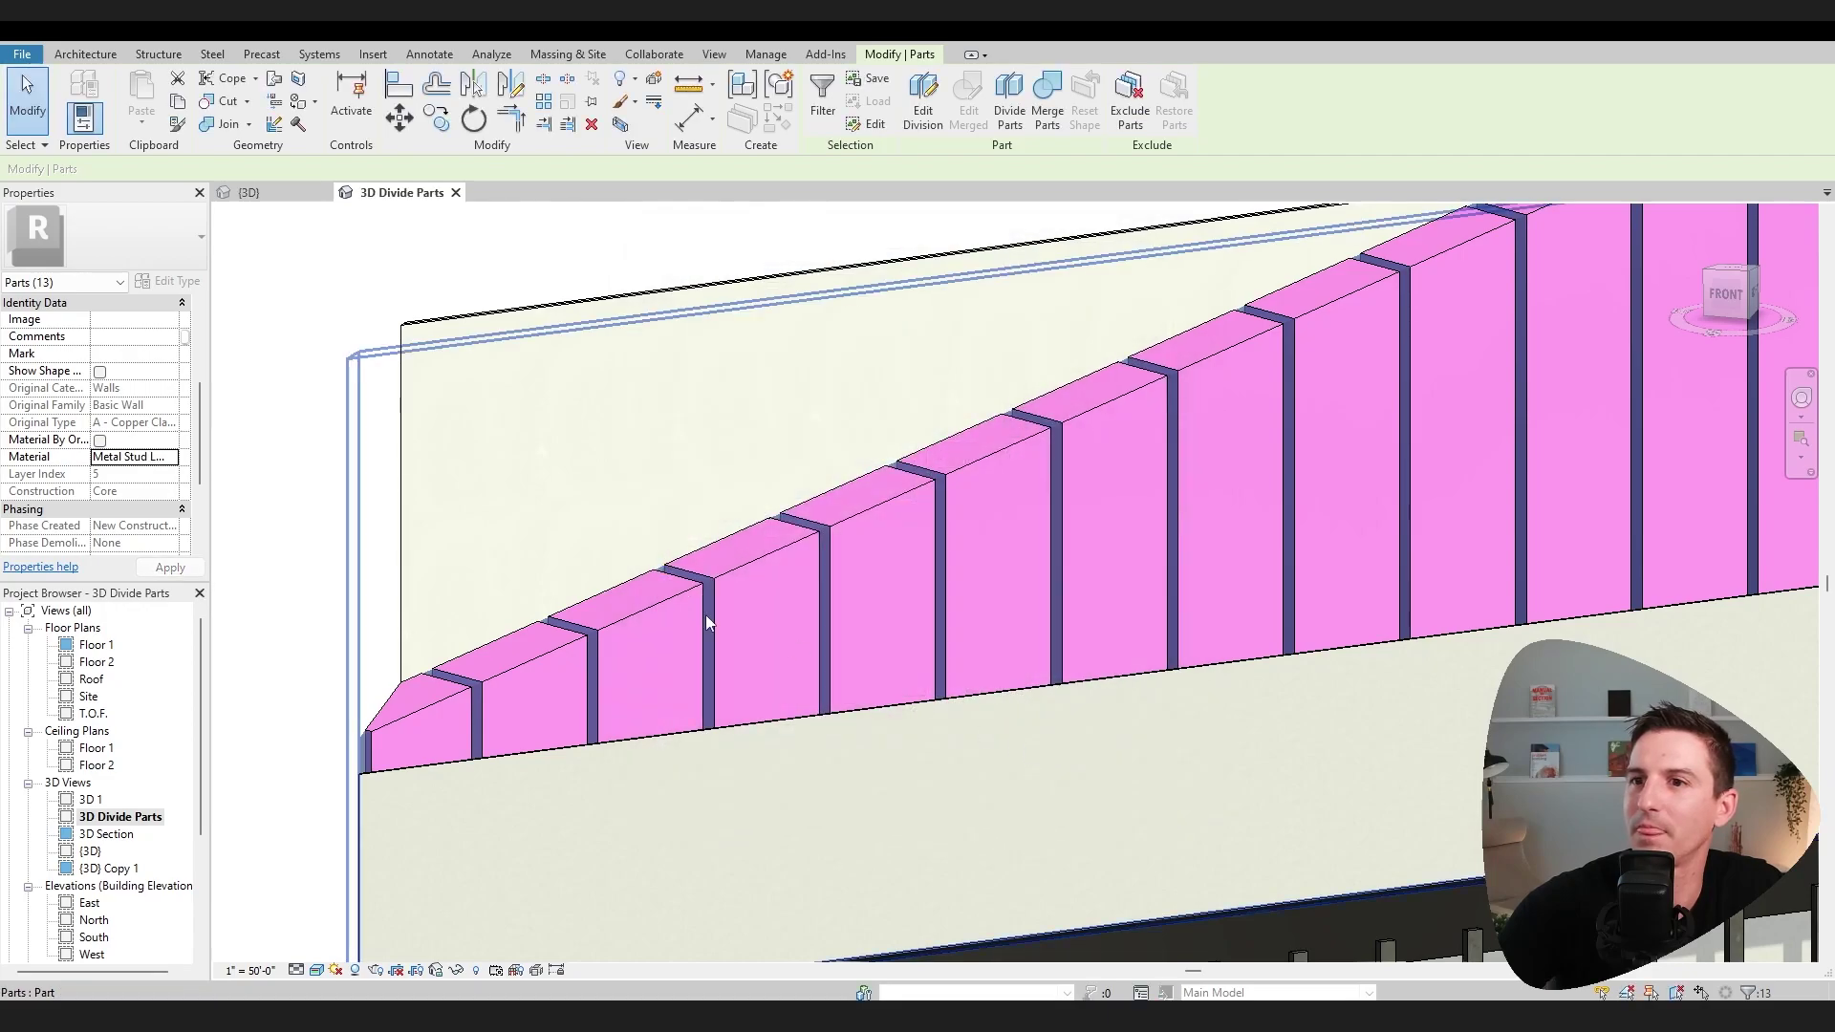
click(410, 435)
Step: Start dividing the 5/8" thick layer directly behind the core and open its division sketch
scroll(411, 437, down, 1)
shift+middle_drag(475, 650, 524, 668)
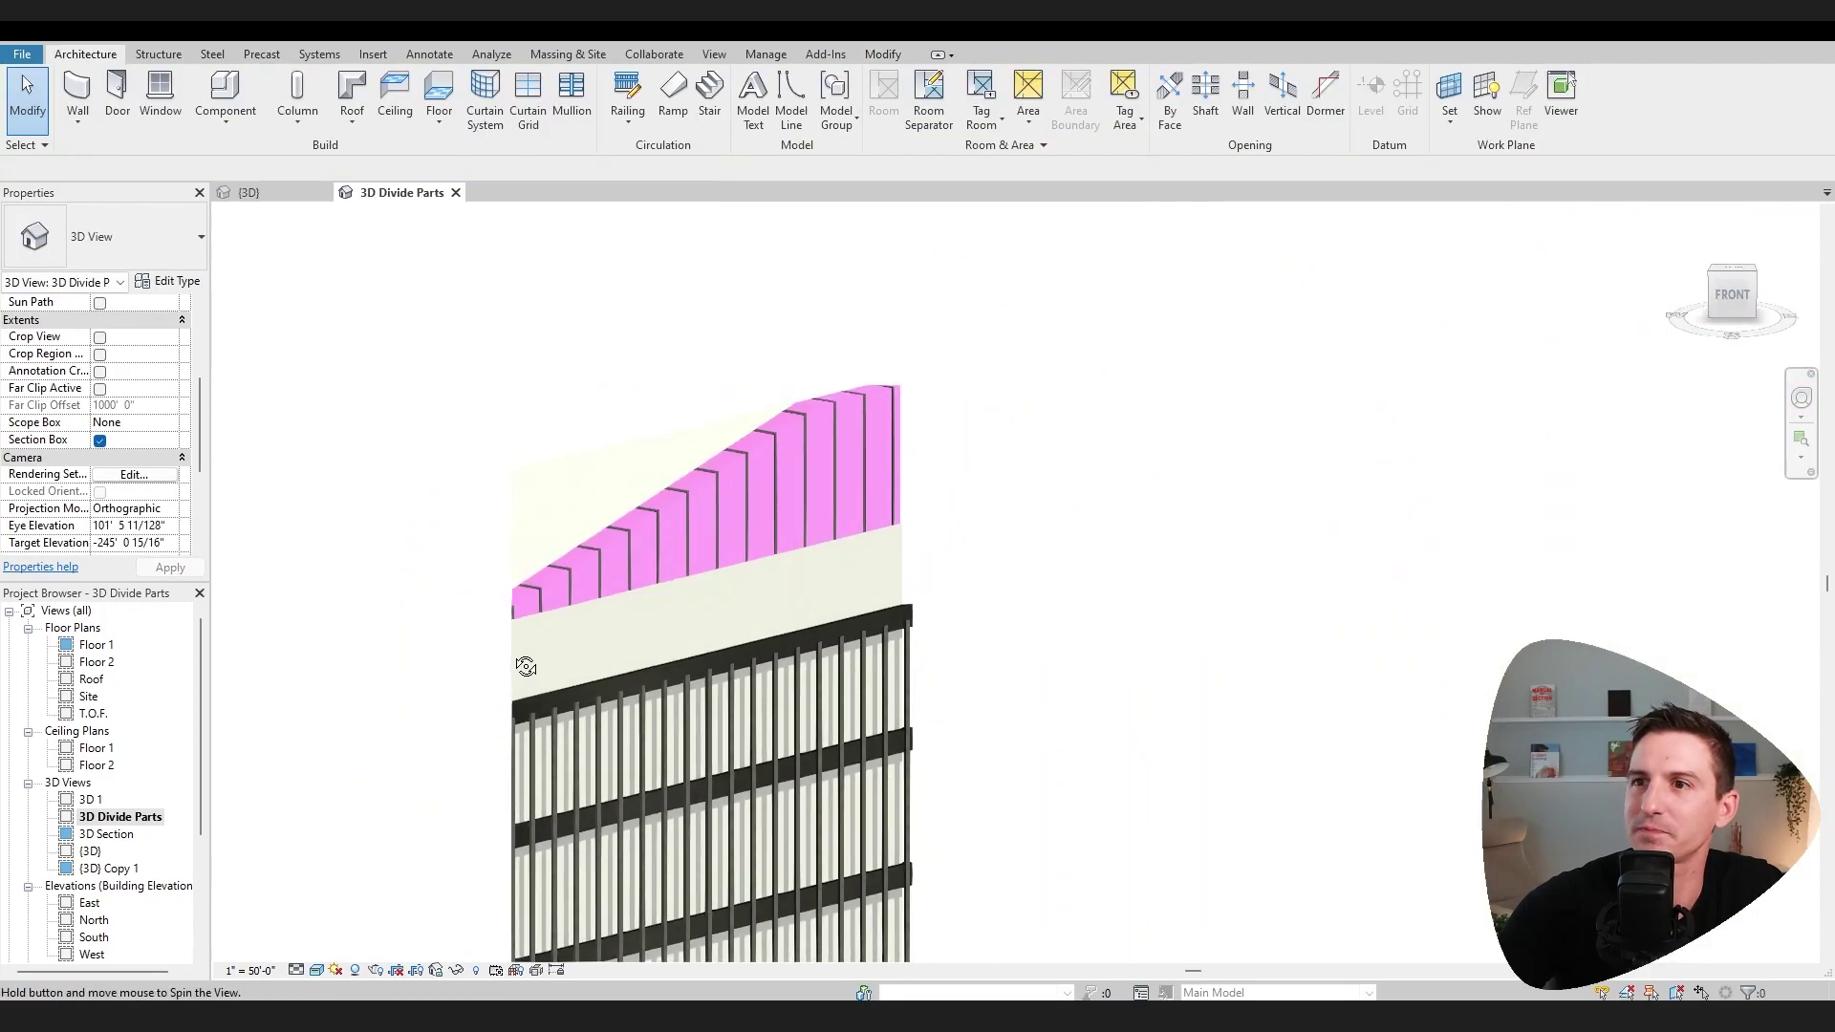
scroll(521, 478, up, 5)
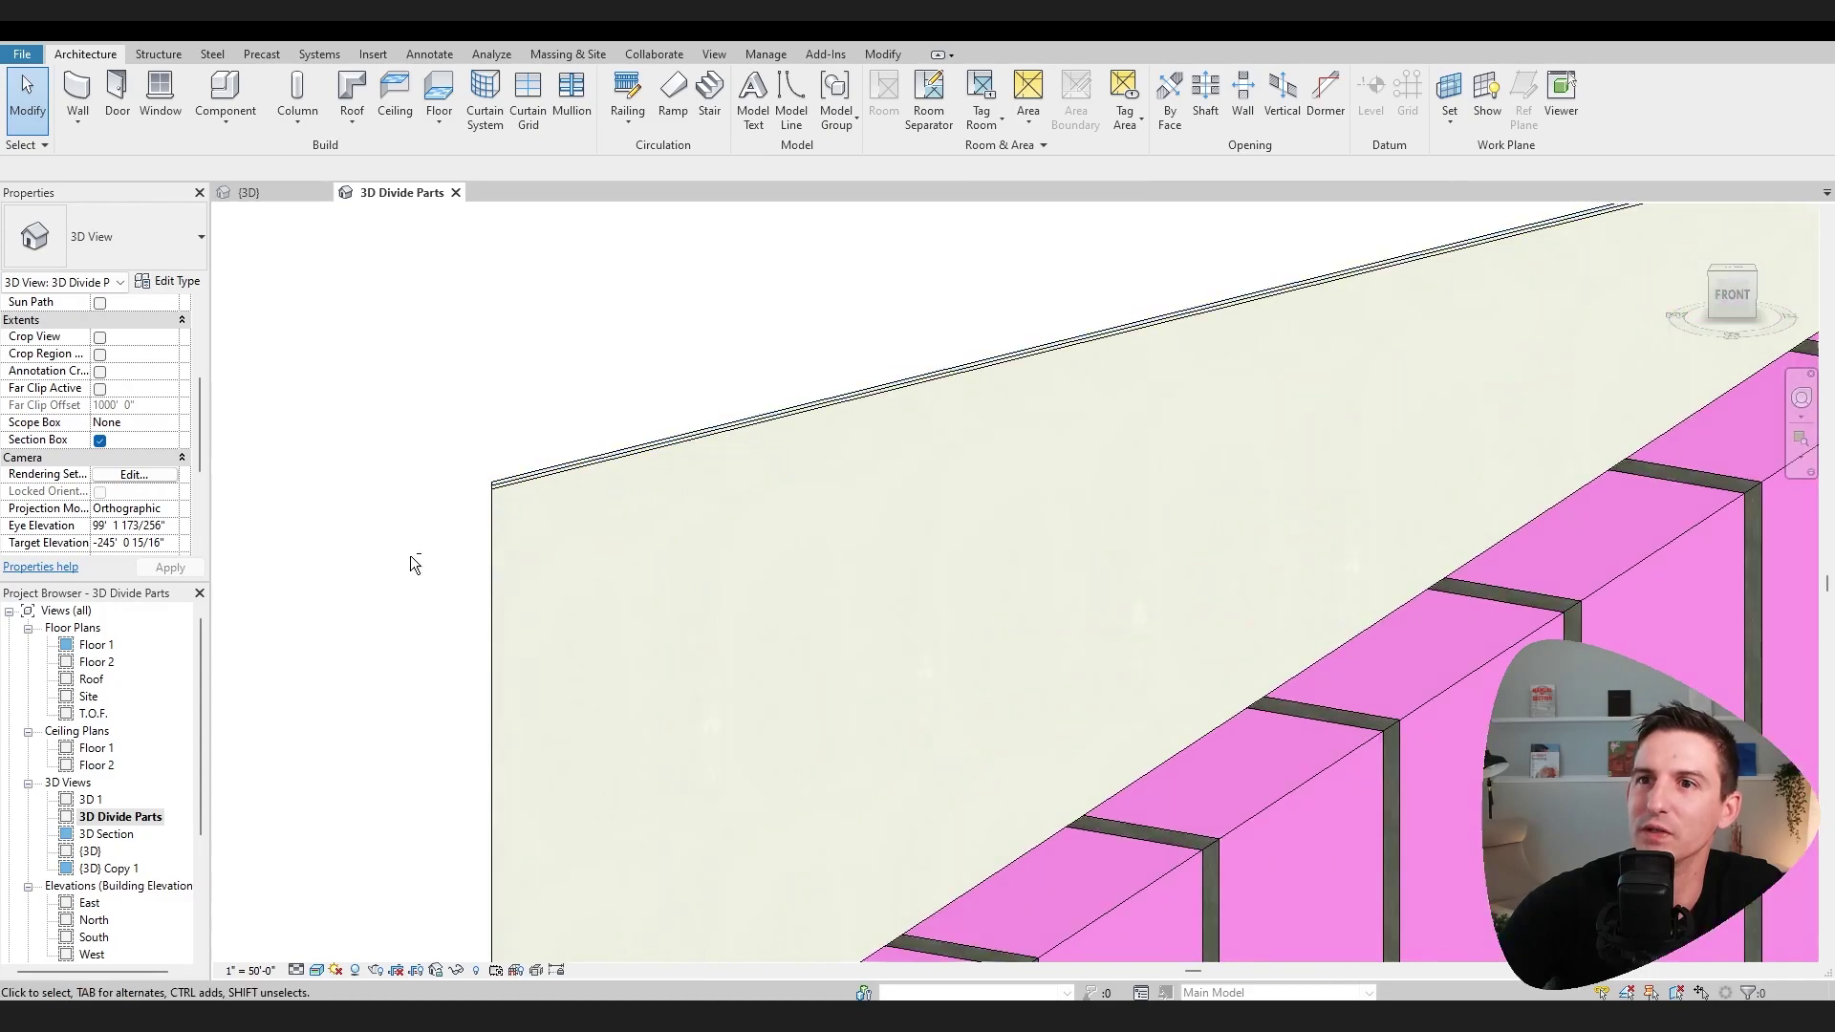
shift+middle_drag(409, 561, 1036, 634)
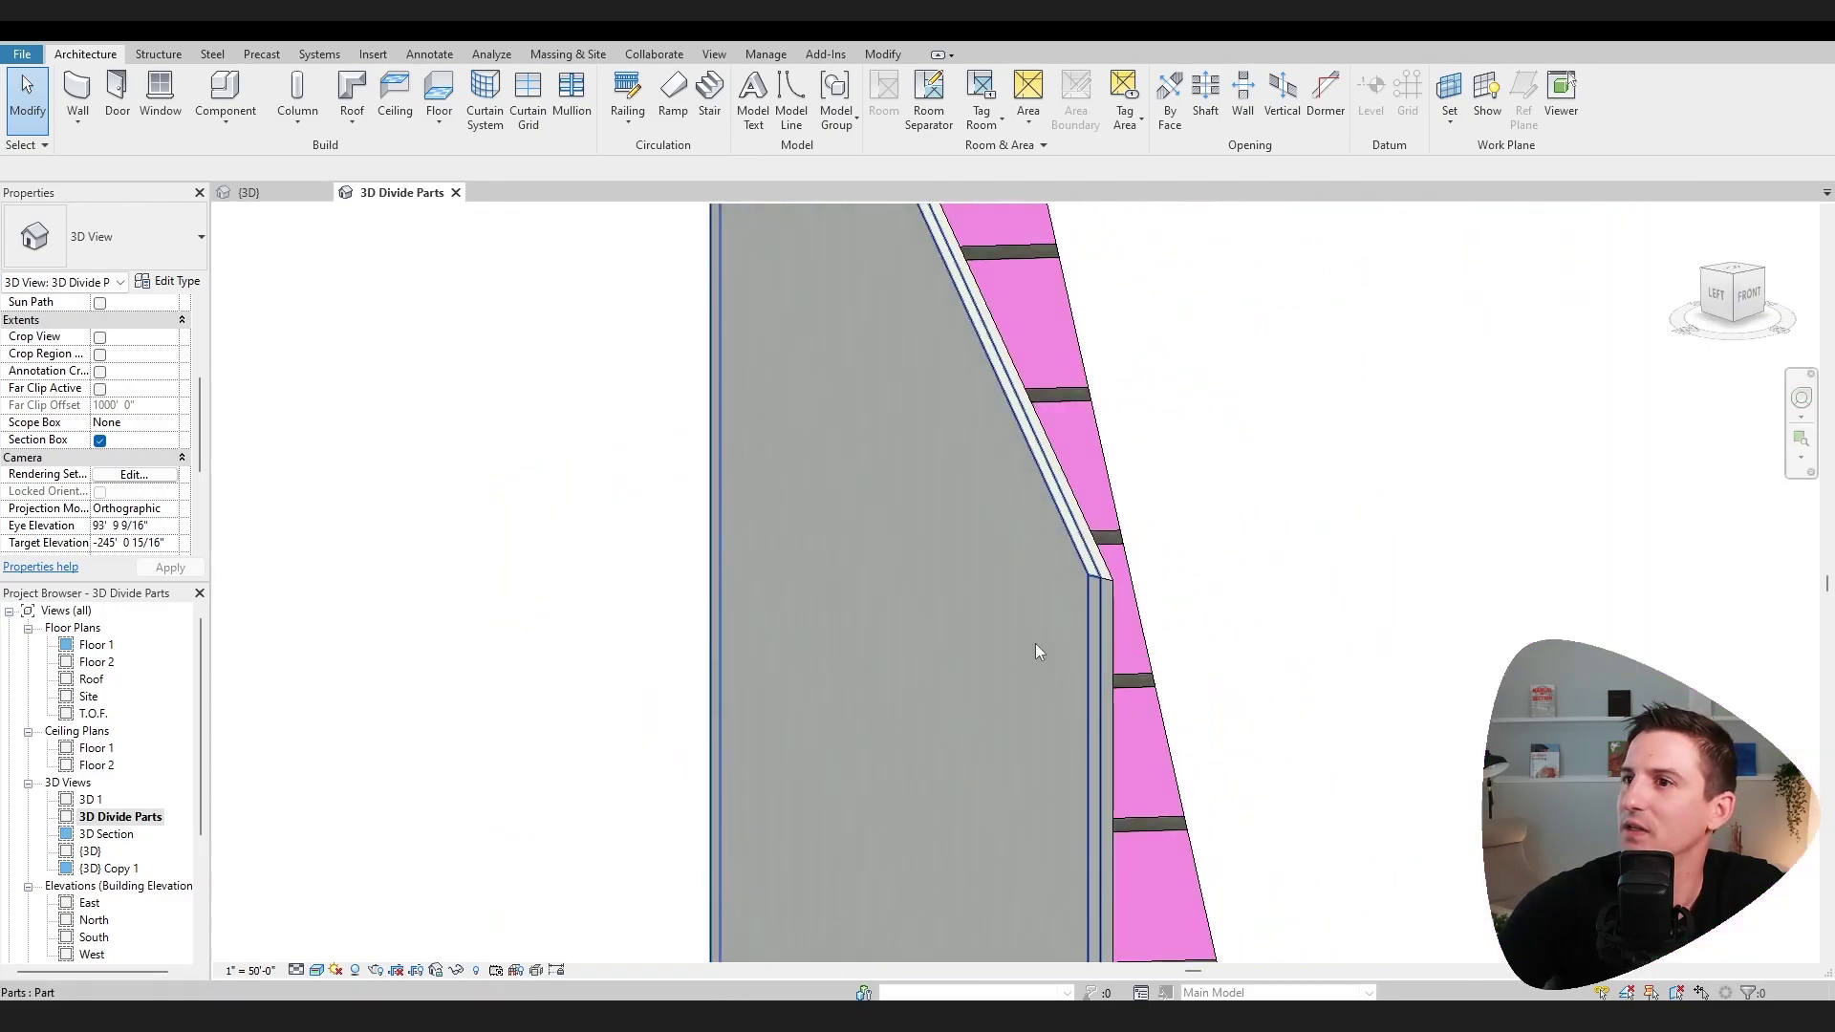
click(1099, 587)
scroll(1099, 588, down, 3)
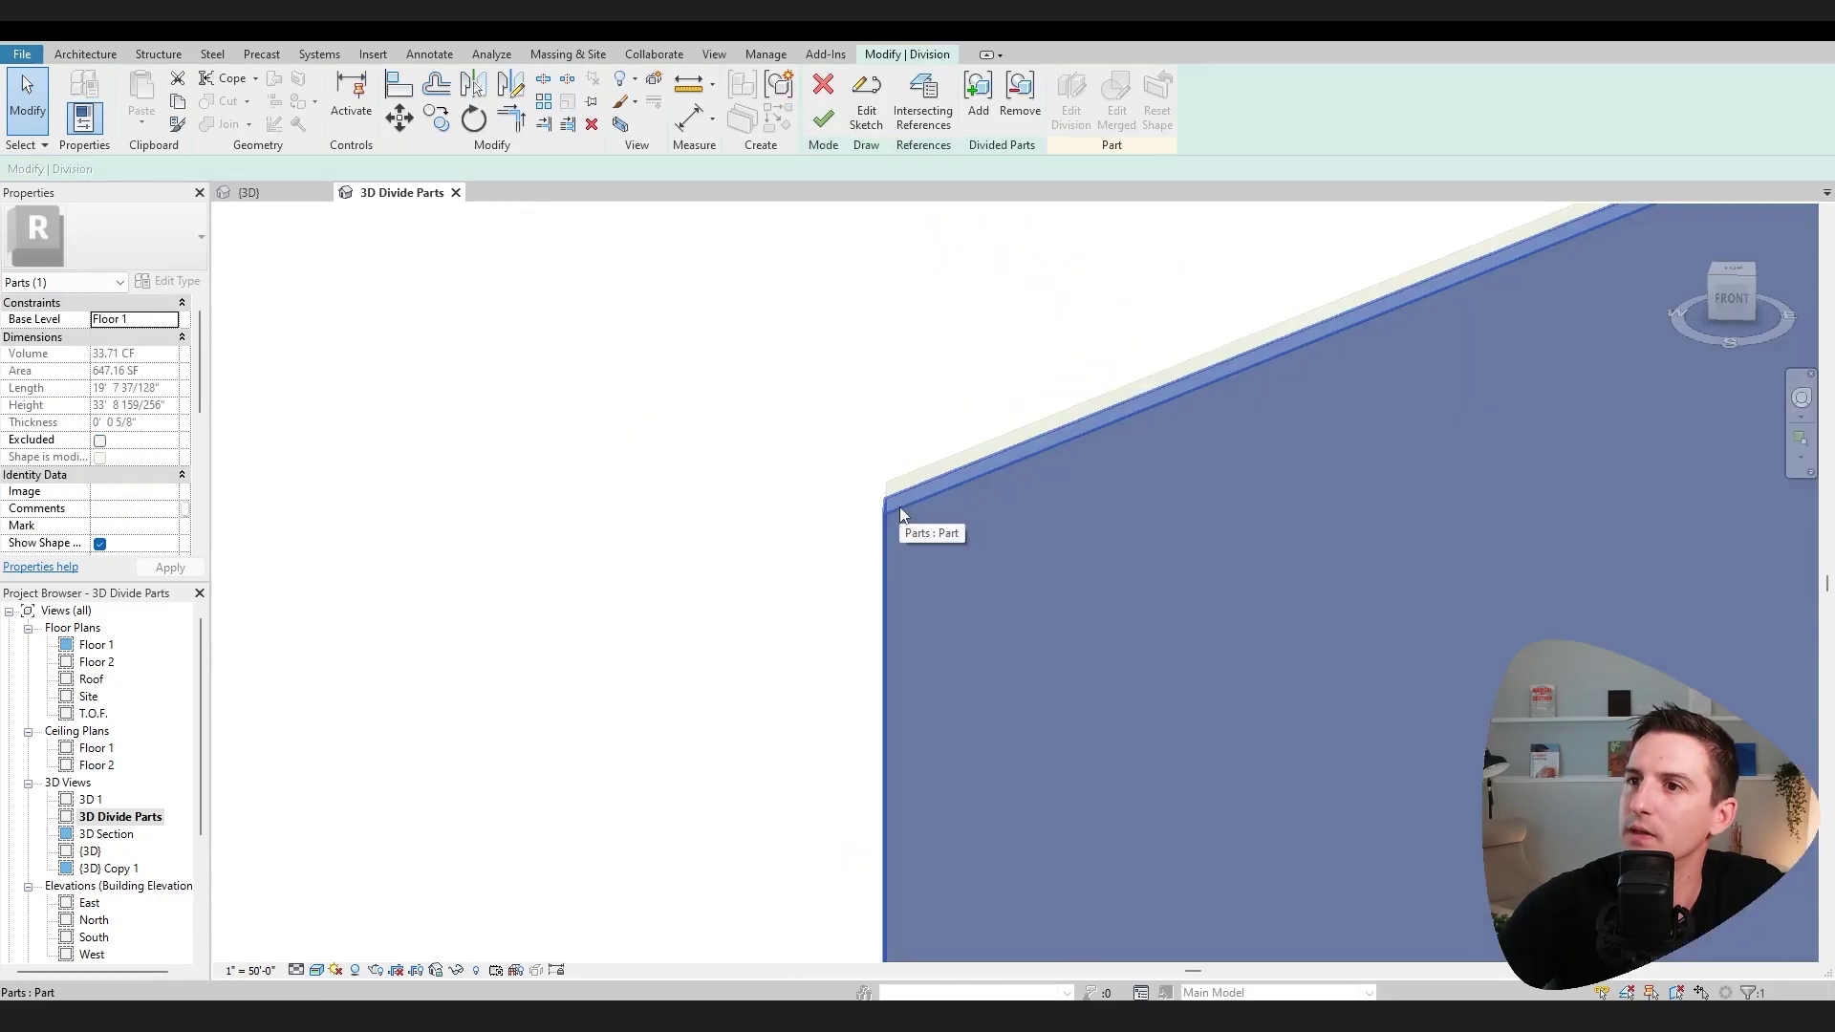
scroll(898, 506, down, 5)
click(866, 99)
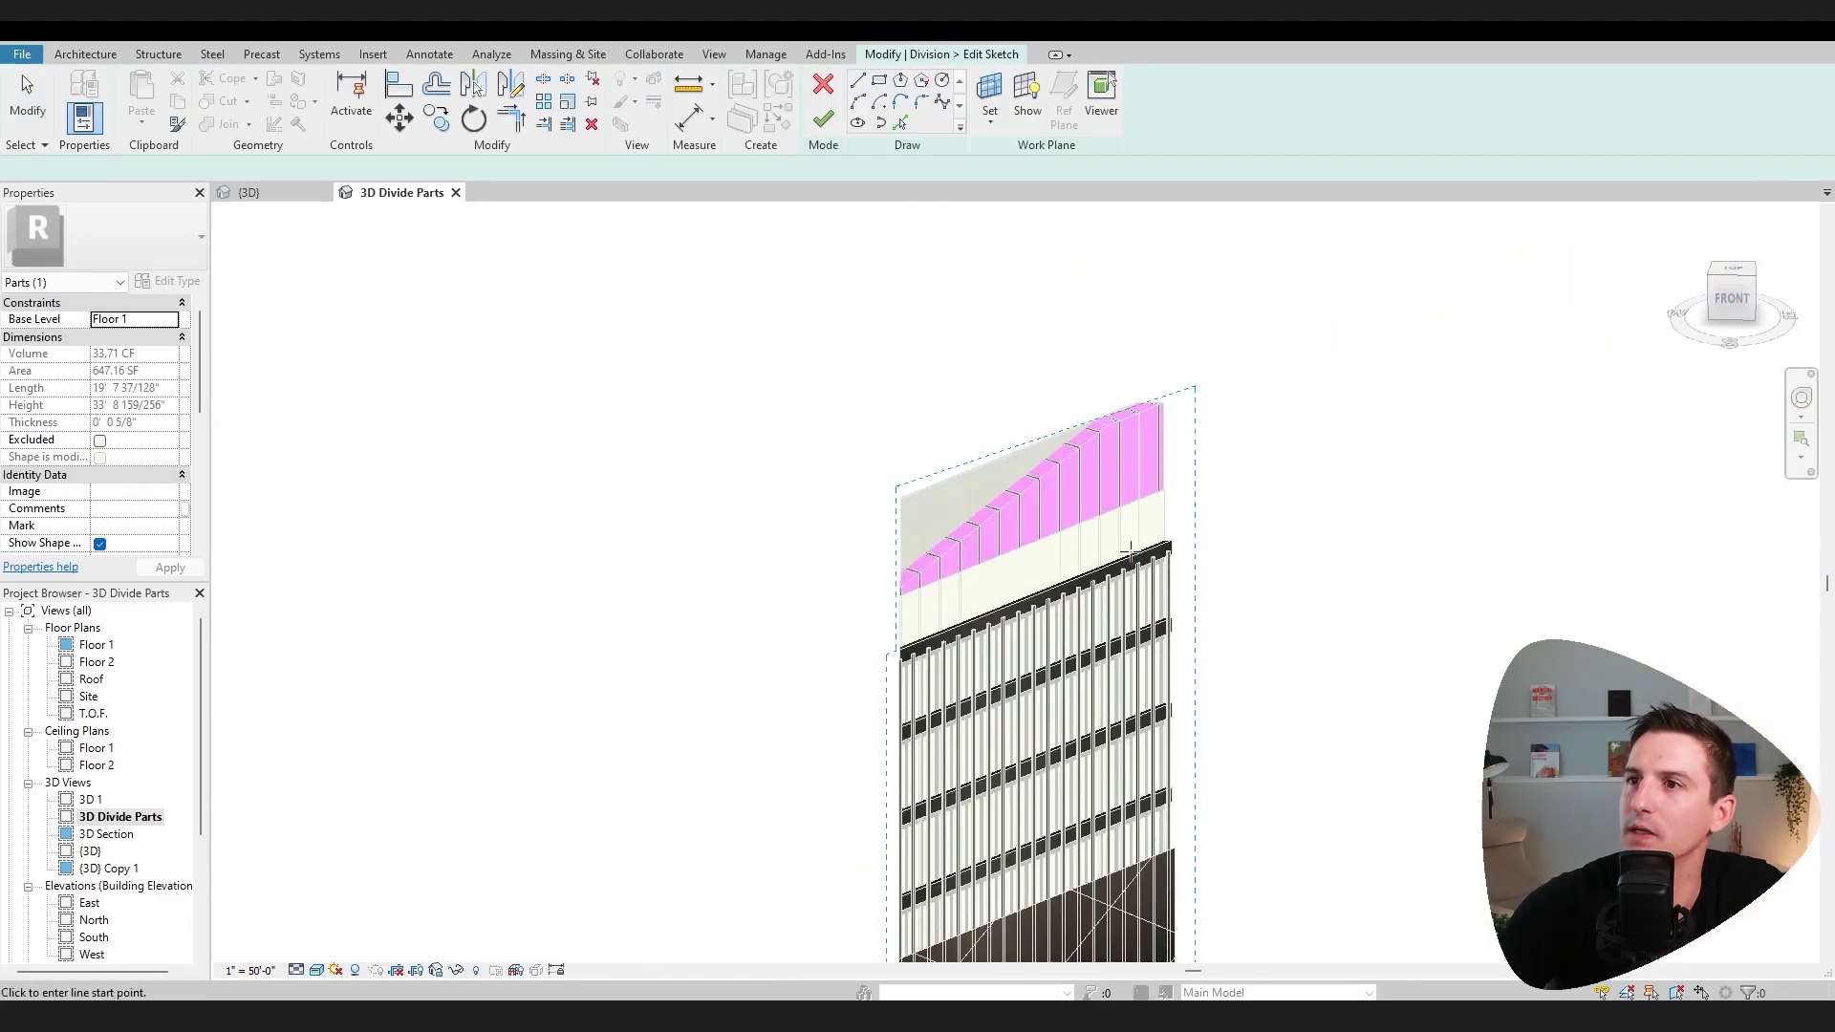
Step: Sketch a diagonal line about 14' 5" long above the core's slope, apply the division, and exclude the triangular part above it
scroll(733, 475, up, 3)
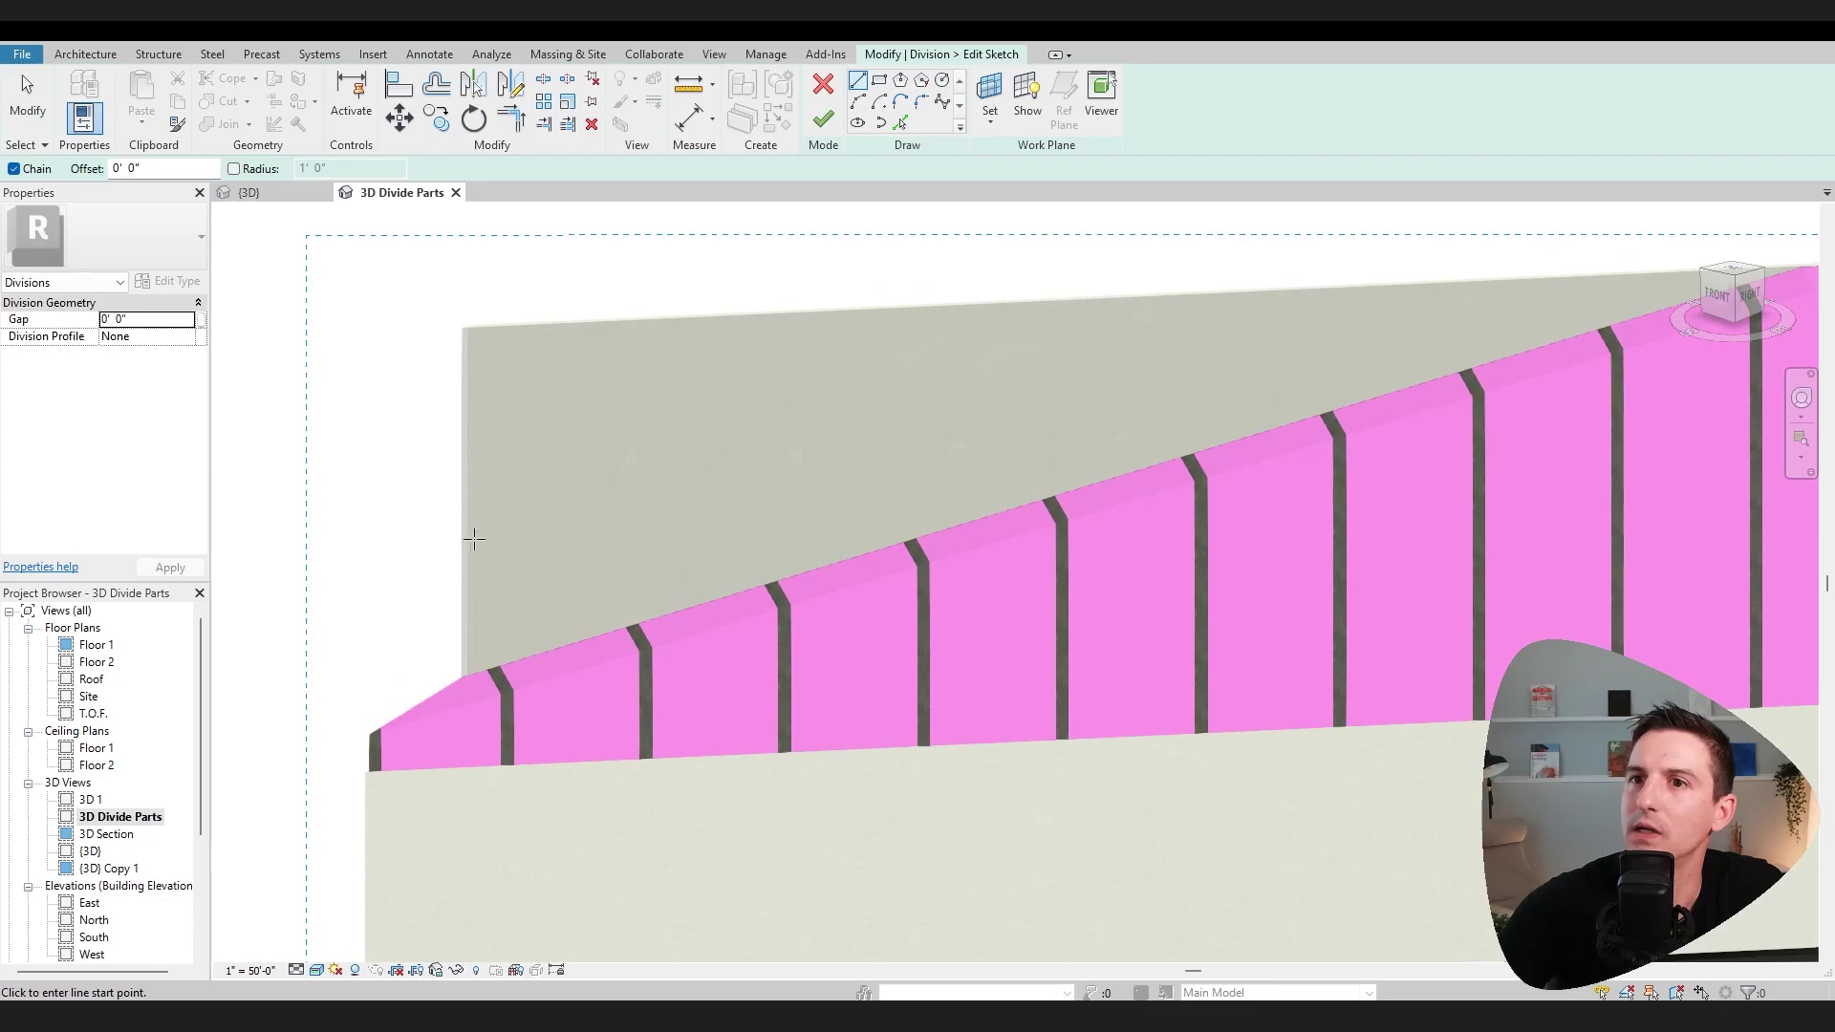
click(269, 662)
scroll(697, 471, down, 3)
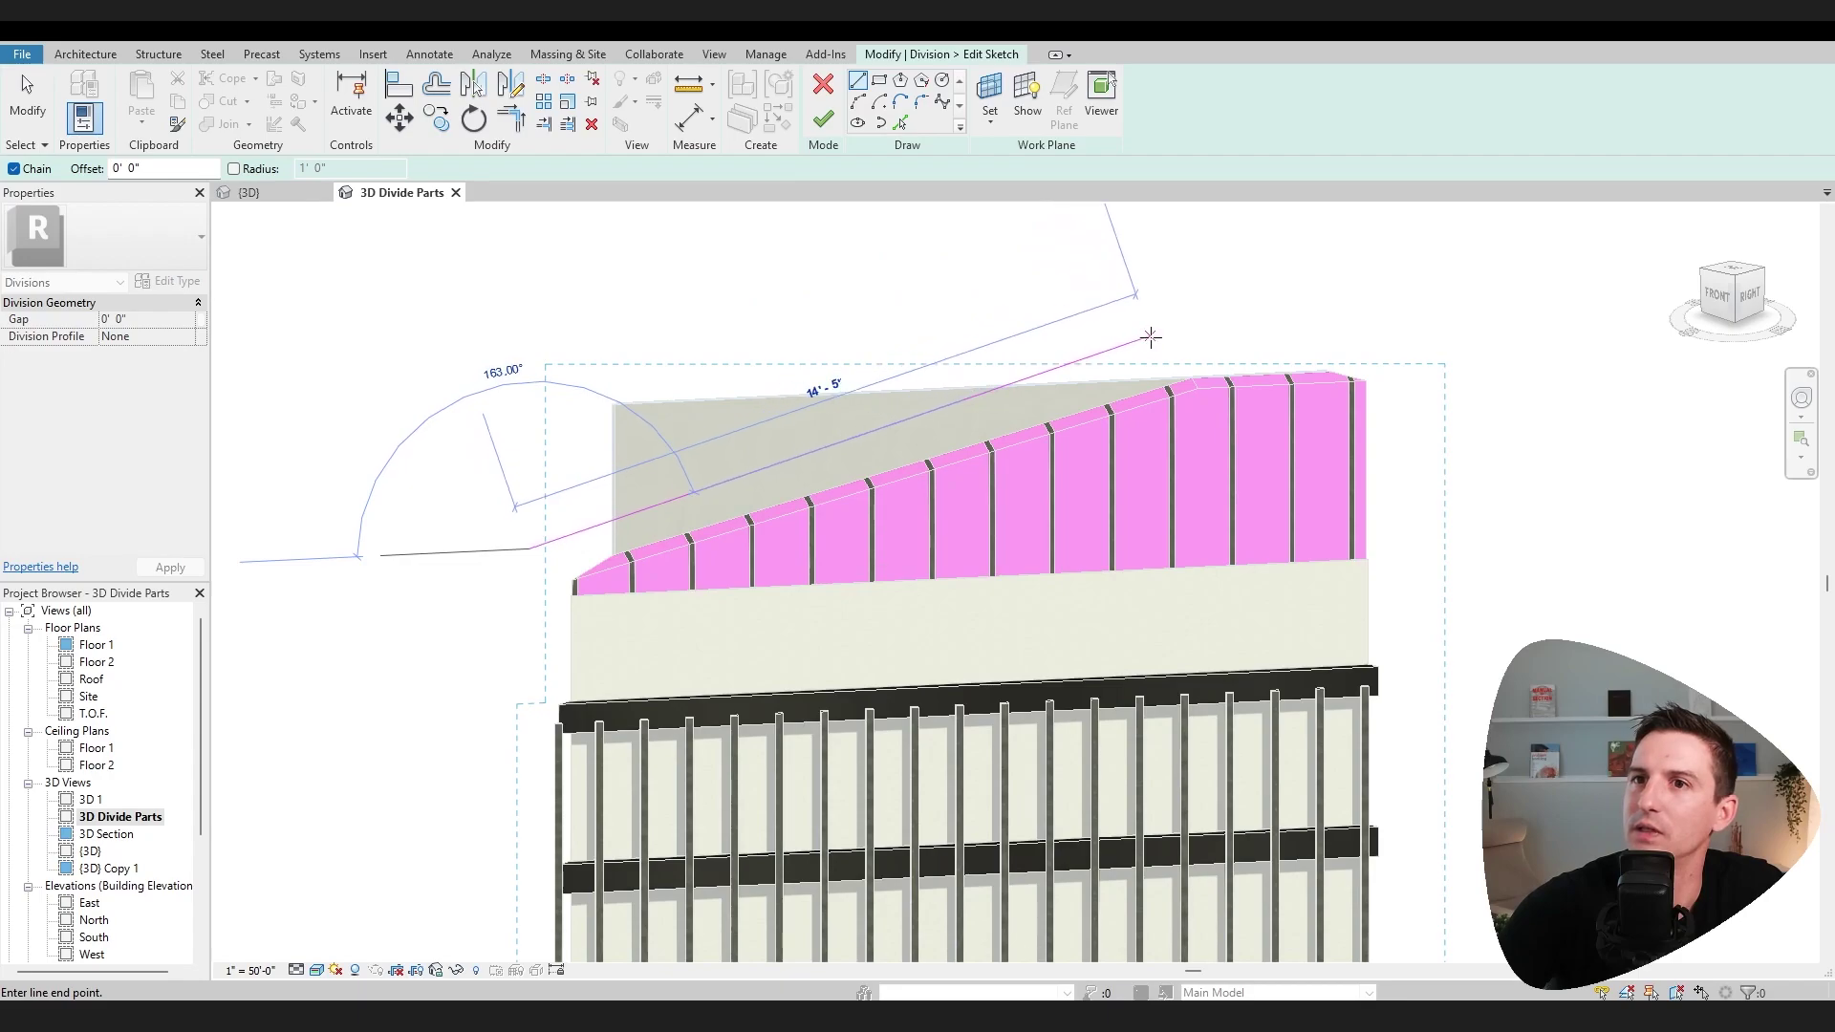
click(1179, 340)
click(822, 120)
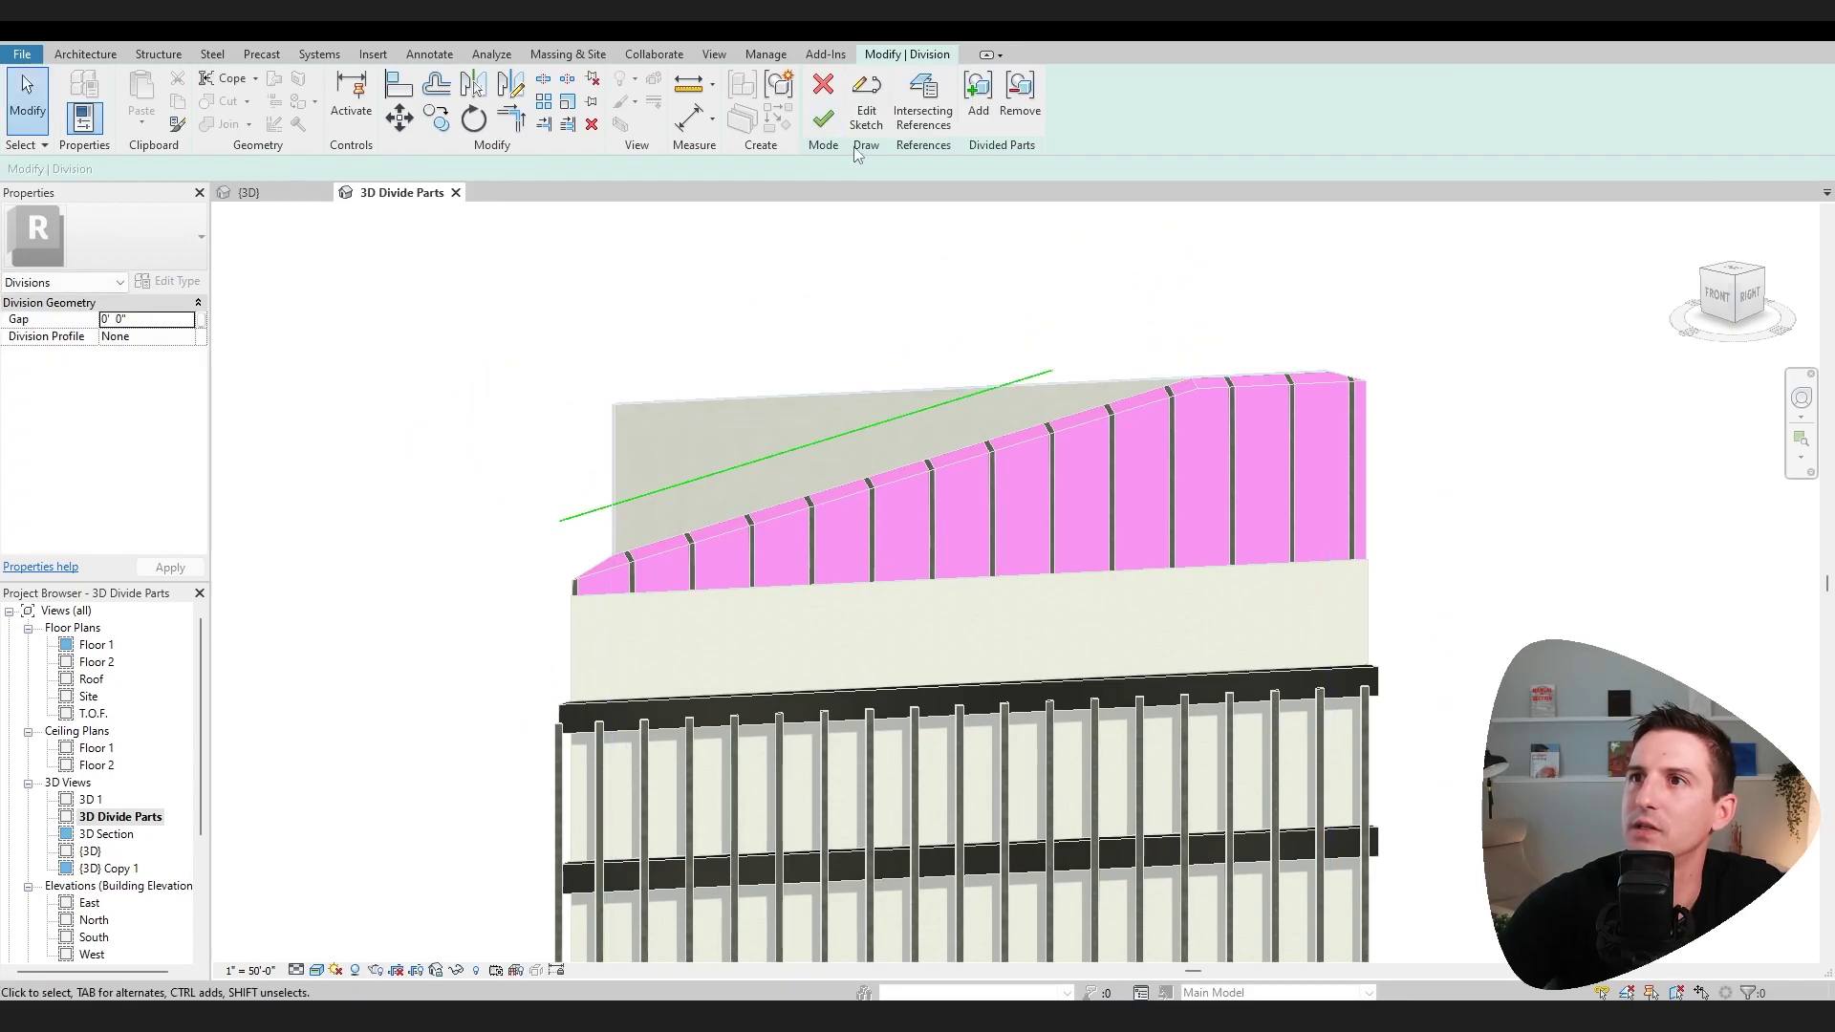
click(823, 119)
click(727, 411)
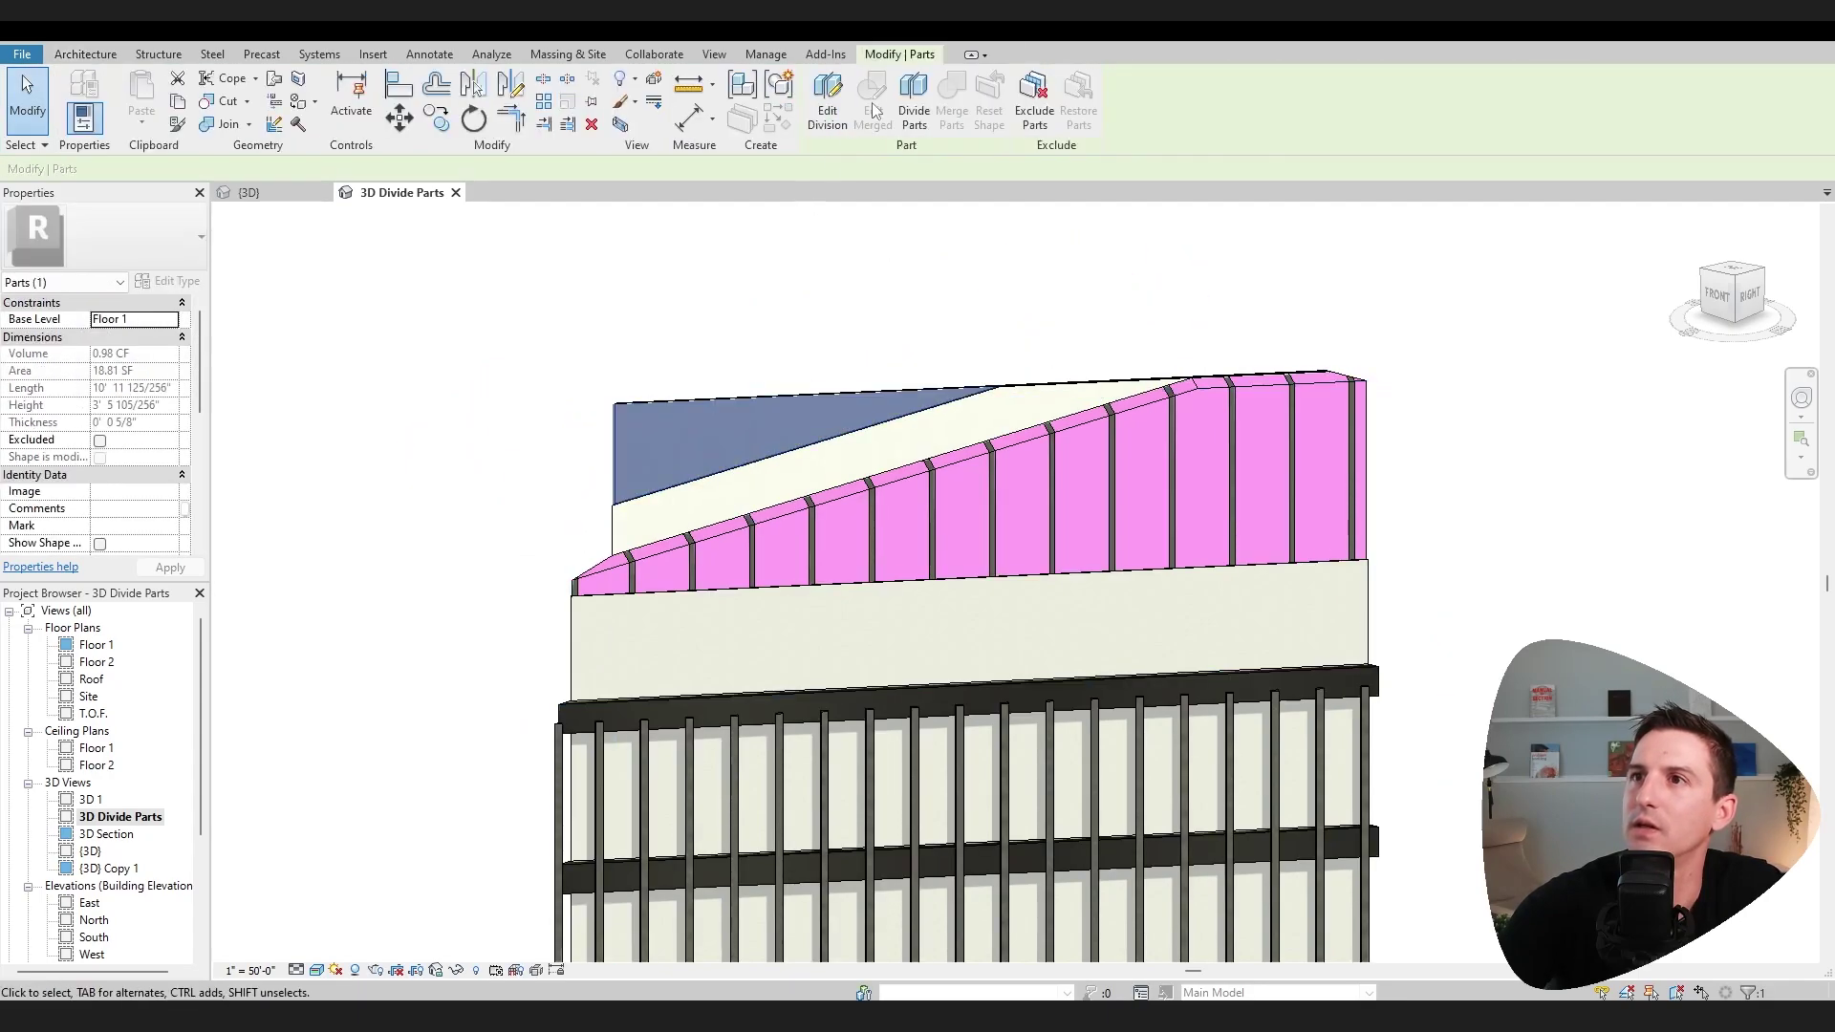
click(1034, 105)
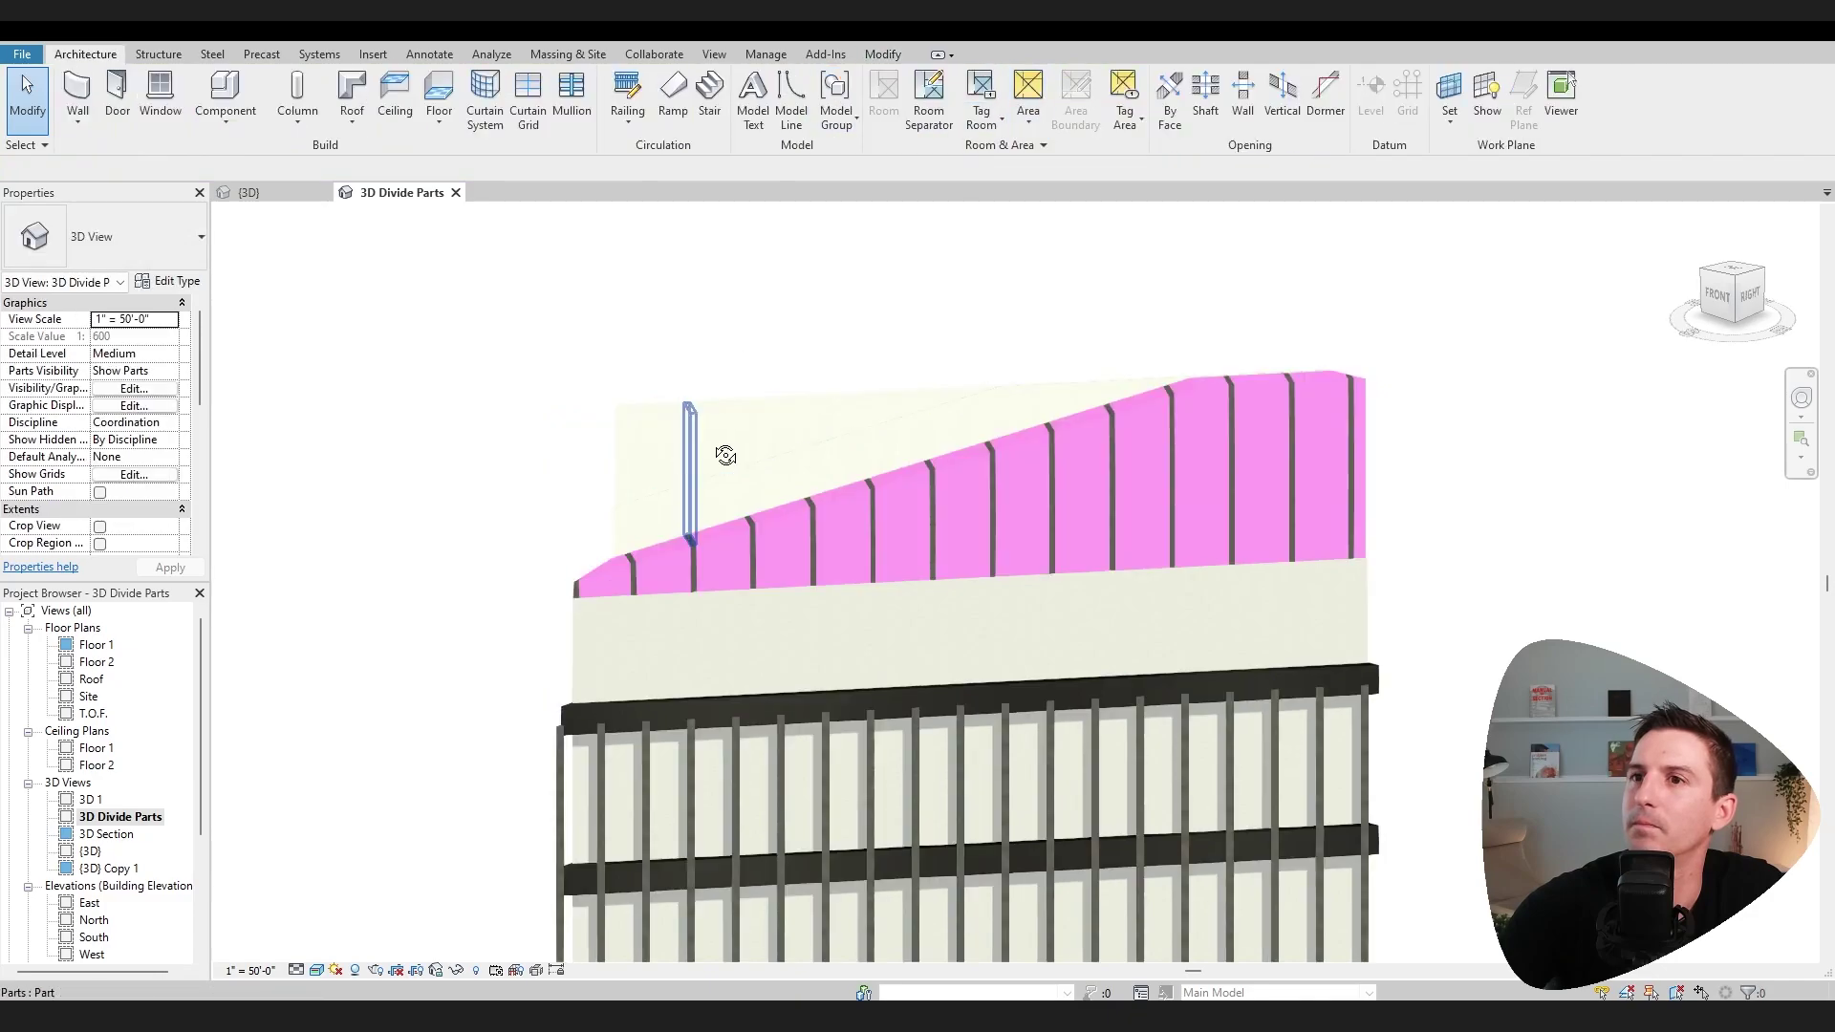
shift+middle_drag(724, 450, 593, 717)
scroll(850, 472, up, 2)
scroll(858, 489, down, 4)
middle_drag(457, 651, 459, 631)
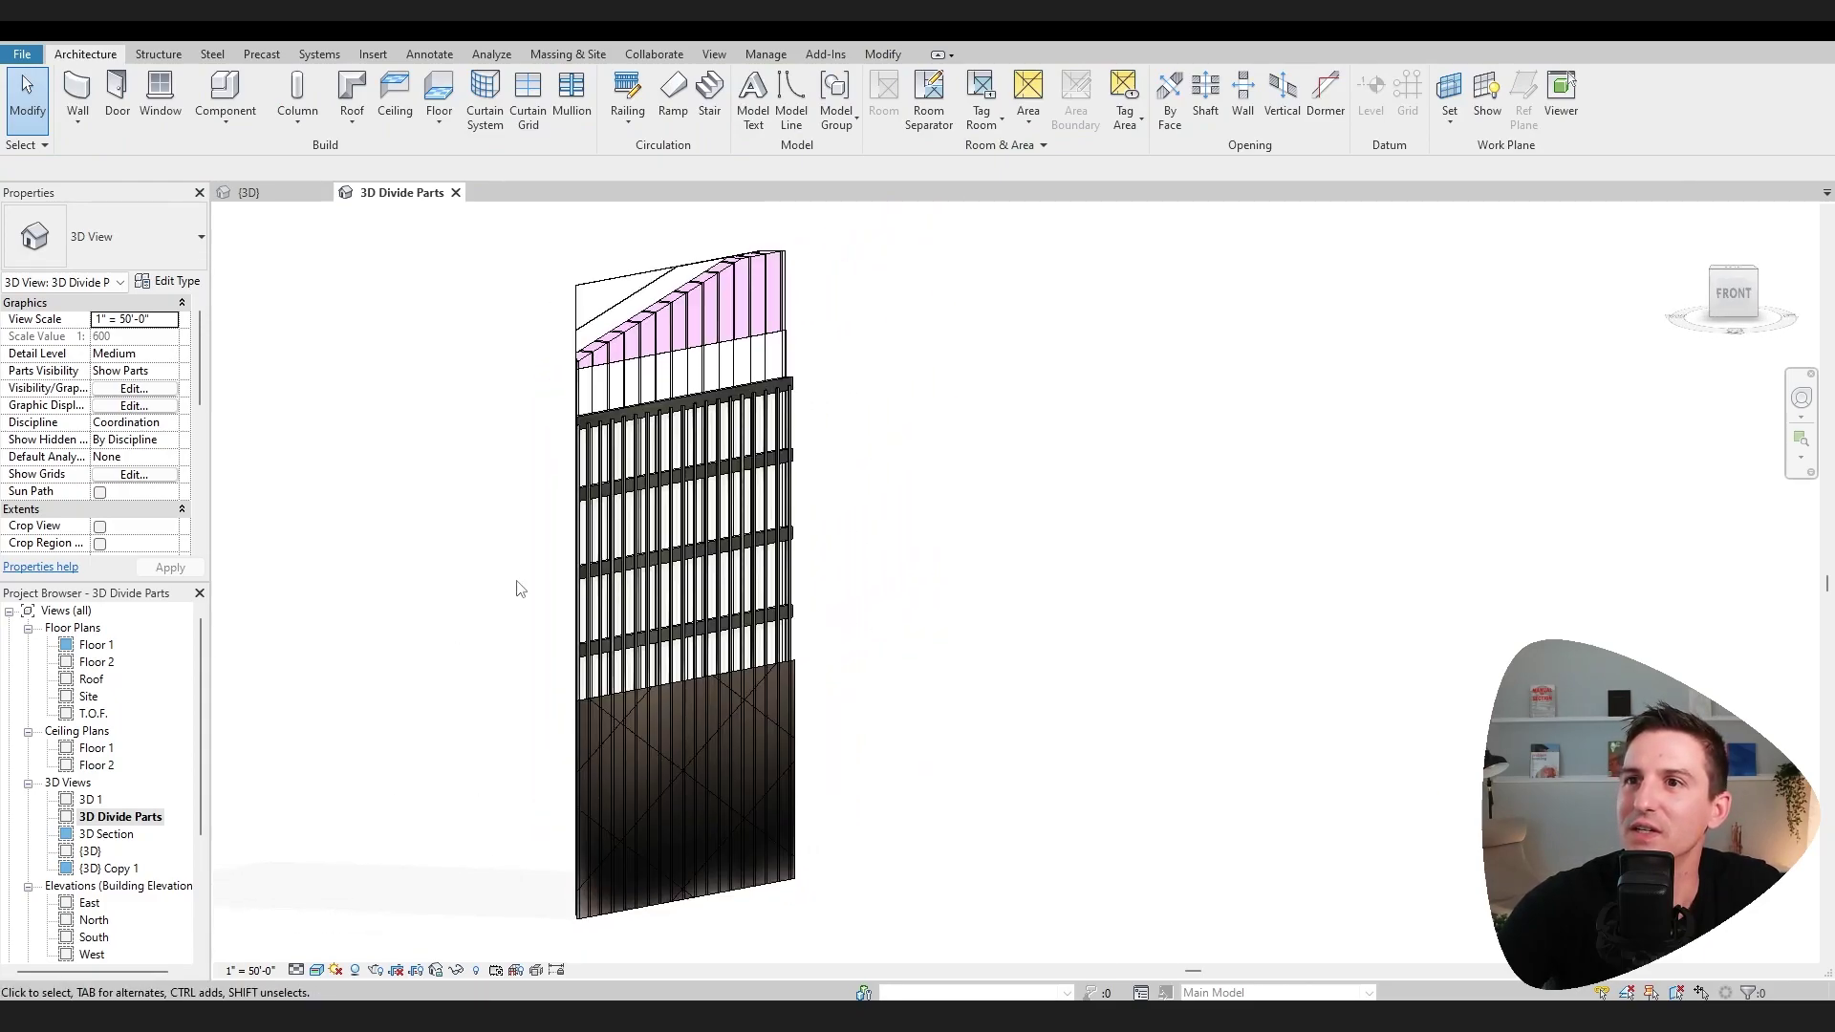